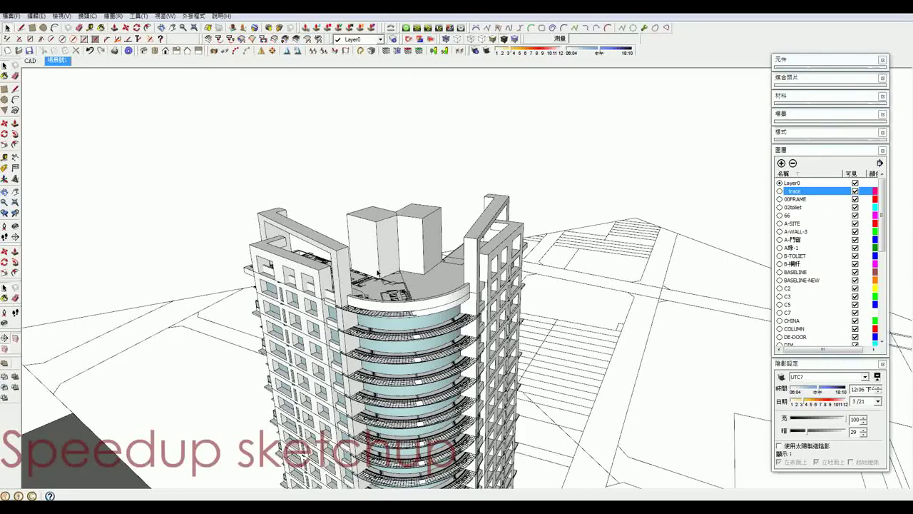
Orbit around the tower and zoom in toward its roof.
{"action": "middle_click_drag", "start_coordinate": [379, 273], "coordinate": [406, 275]}
{"action": "left_click", "coordinate": [335, 271]}
{"action": "mouse_move", "coordinate": [335, 271]}
{"action": "middle_mouse_down"}
{"action": "mouse_move", "coordinate": [349, 278]}
{"action": "mouse_move", "coordinate": [614, 222]}
{"action": "mouse_move", "coordinate": [594, 306]}
{"action": "mouse_move", "coordinate": [436, 338]}
{"action": "mouse_move", "coordinate": [472, 286]}
{"action": "mouse_move", "coordinate": [403, 284]}
{"action": "mouse_move", "coordinate": [283, 249]}
{"action": "mouse_move", "coordinate": [425, 258]}
{"action": "mouse_move", "coordinate": [428, 243]}
{"action": "middle_mouse_up"}
{"action": "left_click", "coordinate": [327, 275]}
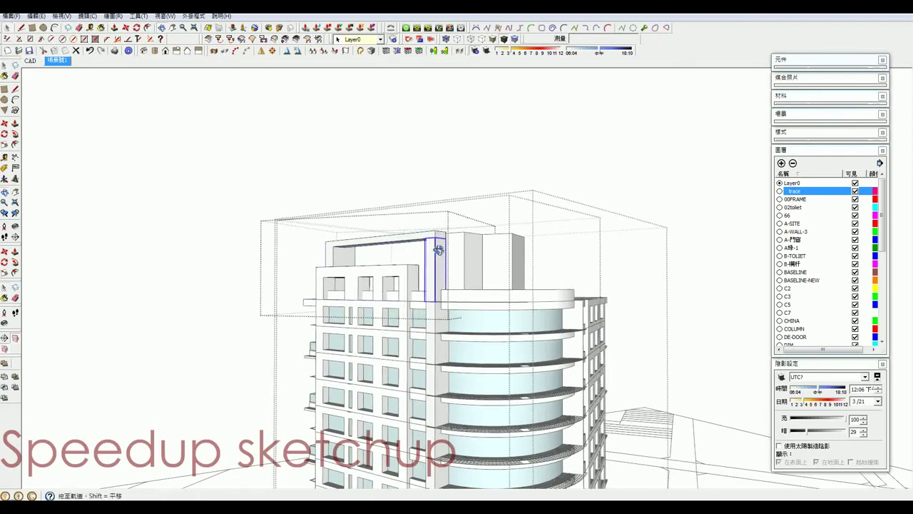
{"action": "middle_click_drag", "start_coordinate": [438, 249], "coordinate": [438, 224]}
{"action": "scroll", "coordinate": [431, 227], "scroll_direction": "up", "scroll_amount": 3}
{"action": "scroll", "coordinate": [345, 251], "scroll_direction": "up", "scroll_amount": 3}
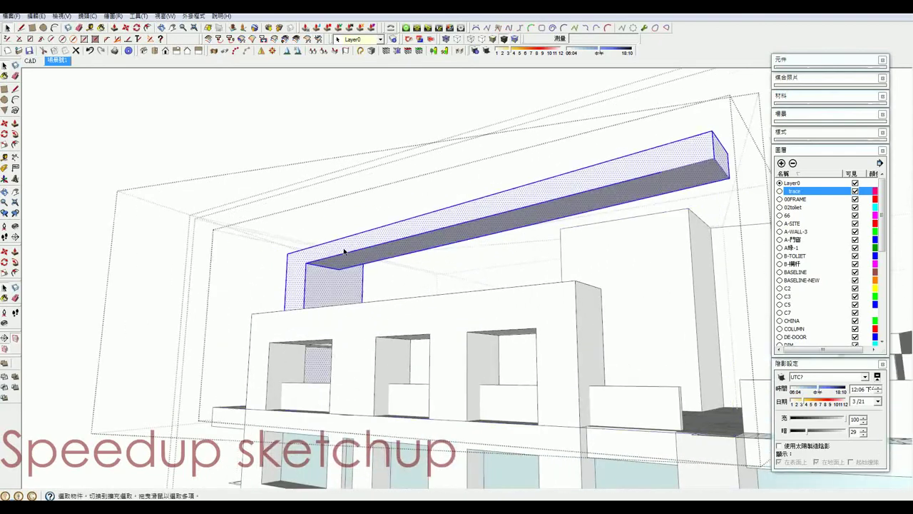
{"action": "key", "text": "p"}
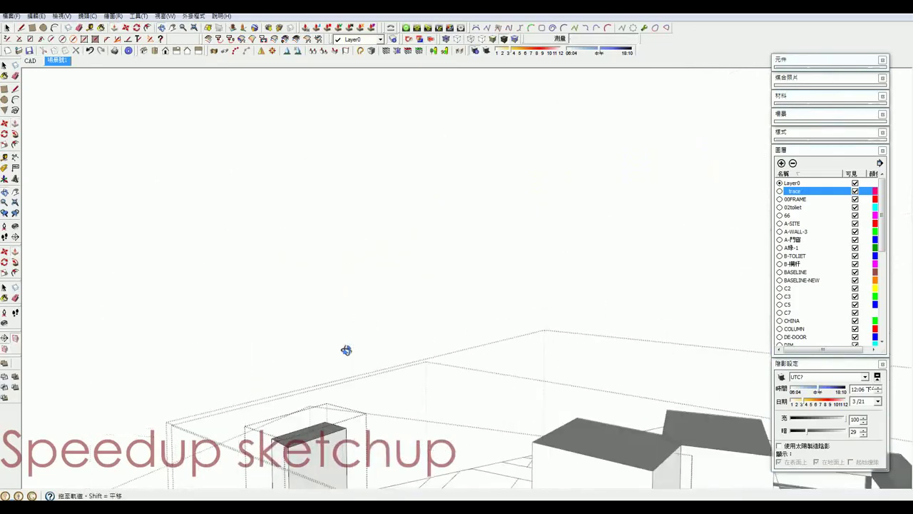
{"action": "scroll", "coordinate": [371, 397], "scroll_direction": "up", "scroll_amount": 2}
{"action": "scroll", "coordinate": [428, 376], "scroll_direction": "up", "scroll_amount": 2}
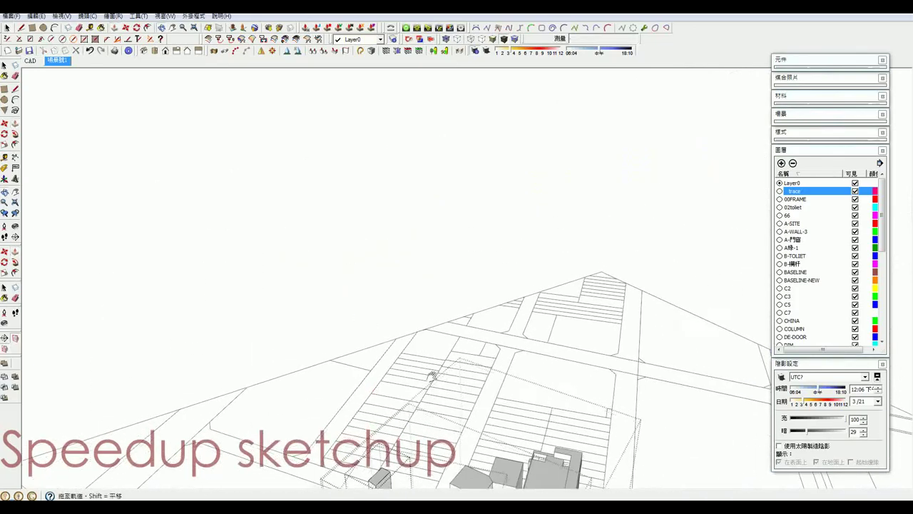
{"action": "scroll", "coordinate": [425, 364], "scroll_direction": "up", "scroll_amount": 3}
{"action": "scroll", "coordinate": [415, 314], "scroll_direction": "up", "scroll_amount": 3}
Draw a 386.72 × 200 cm rectangle on the tall block's top and push it -820 cm.
{"action": "mouse_move", "coordinate": [416, 314]}
{"action": "middle_mouse_down"}
{"action": "mouse_move", "coordinate": [489, 385]}
{"action": "mouse_move", "coordinate": [497, 346]}
{"action": "middle_mouse_up"}
{"action": "scroll", "coordinate": [452, 324], "scroll_direction": "up", "scroll_amount": 2}
{"action": "scroll", "coordinate": [438, 298], "scroll_direction": "up", "scroll_amount": 1}
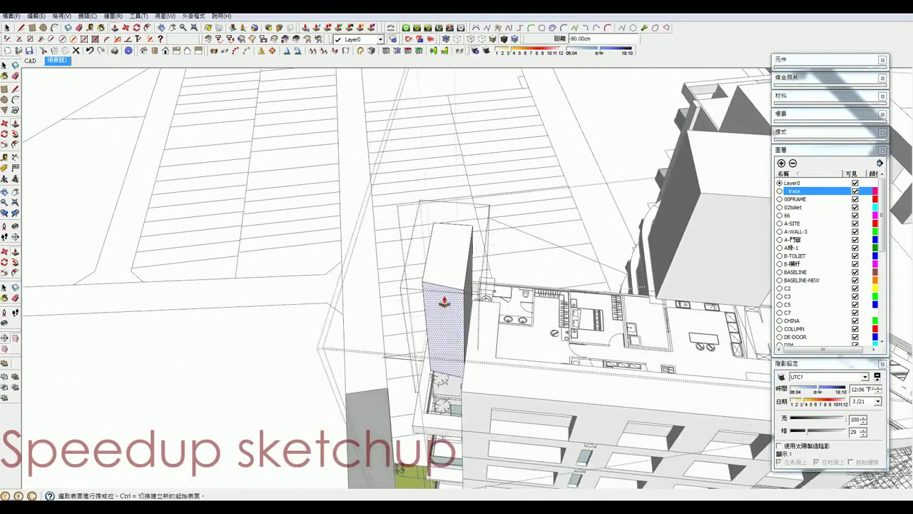
{"action": "scroll", "coordinate": [457, 316], "scroll_direction": "up", "scroll_amount": 3}
{"action": "scroll", "coordinate": [428, 285], "scroll_direction": "up", "scroll_amount": 2}
{"action": "key", "text": "l"}
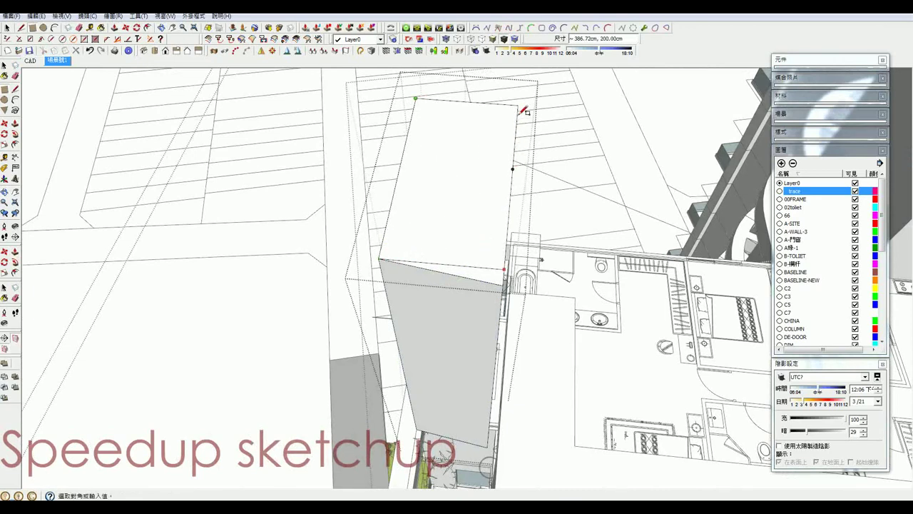
{"action": "key", "text": "p"}
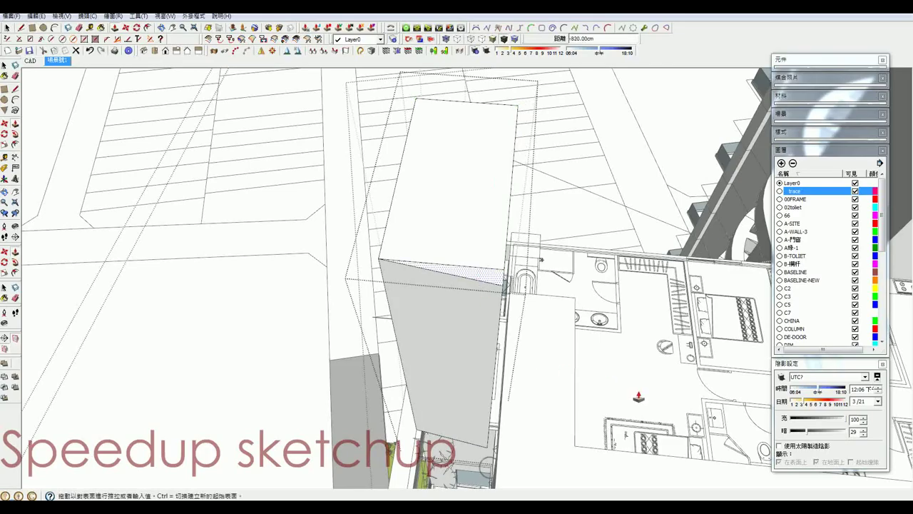
{"action": "mouse_move", "coordinate": [478, 323]}
{"action": "middle_mouse_down"}
{"action": "mouse_move", "coordinate": [330, 326]}
{"action": "mouse_move", "coordinate": [326, 291]}
{"action": "mouse_move", "coordinate": [388, 261]}
{"action": "mouse_move", "coordinate": [416, 294]}
{"action": "mouse_move", "coordinate": [285, 320]}
{"action": "mouse_move", "coordinate": [465, 326]}
{"action": "mouse_move", "coordinate": [428, 458]}
{"action": "mouse_move", "coordinate": [428, 399]}
{"action": "mouse_move", "coordinate": [464, 321]}
{"action": "mouse_move", "coordinate": [701, 235]}
{"action": "mouse_move", "coordinate": [601, 341]}
{"action": "mouse_move", "coordinate": [445, 268]}
{"action": "mouse_move", "coordinate": [597, 261]}
{"action": "mouse_move", "coordinate": [432, 245]}
{"action": "middle_mouse_up"}
{"action": "key", "text": "space"}
{"action": "scroll", "coordinate": [514, 307], "scroll_direction": "up", "scroll_amount": 5}
{"action": "scroll", "coordinate": [444, 268], "scroll_direction": "up", "scroll_amount": 3}
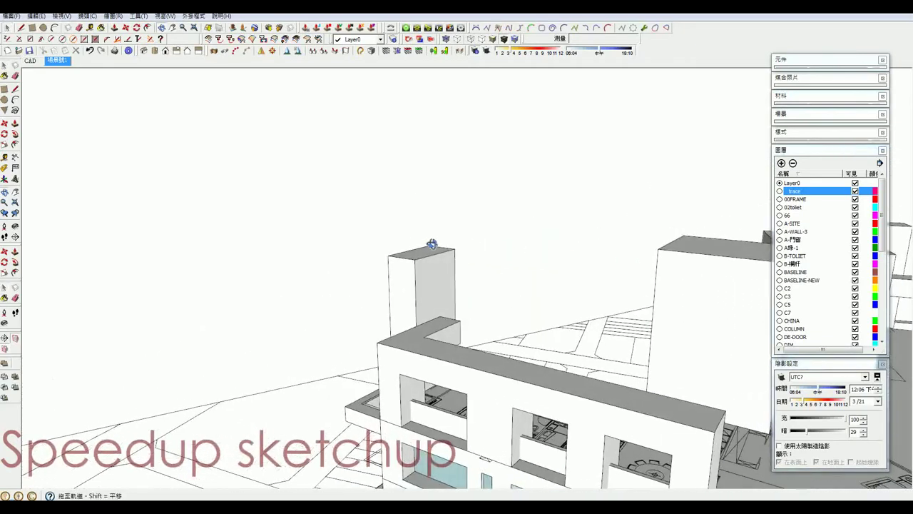
Inside the post group, copy an edge 70 cm and extrude the post's top 275 cm sideways.
{"action": "left_click", "coordinate": [433, 259]}
{"action": "double_click", "coordinate": [435, 263]}
{"action": "left_click", "coordinate": [434, 263]}
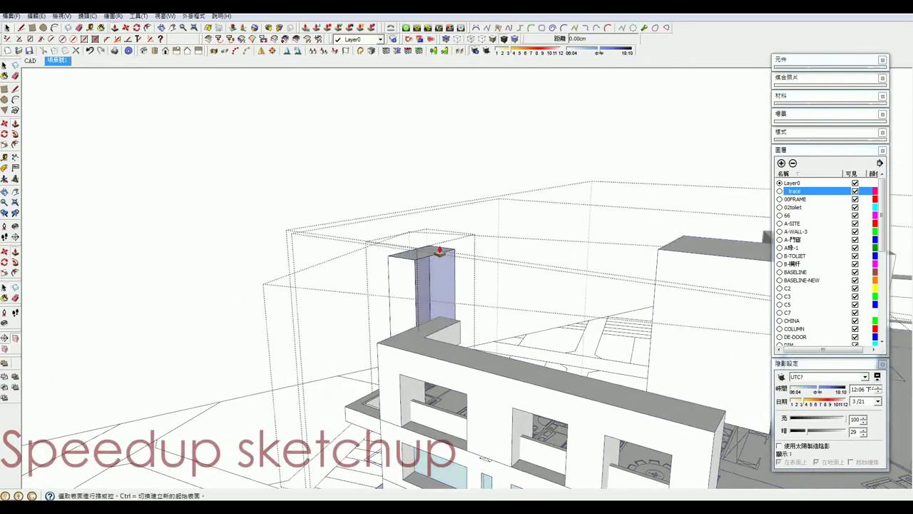
{"action": "key", "text": "m"}
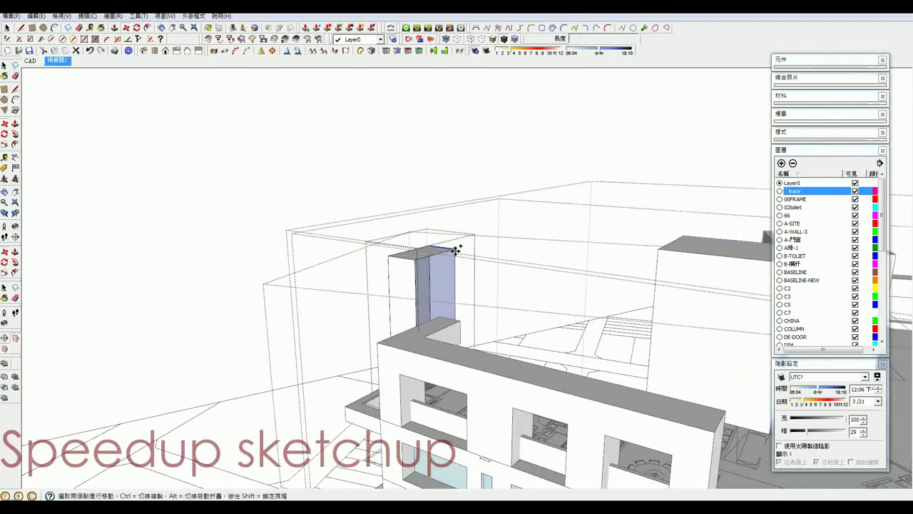
{"action": "left_click", "coordinate": [455, 249]}
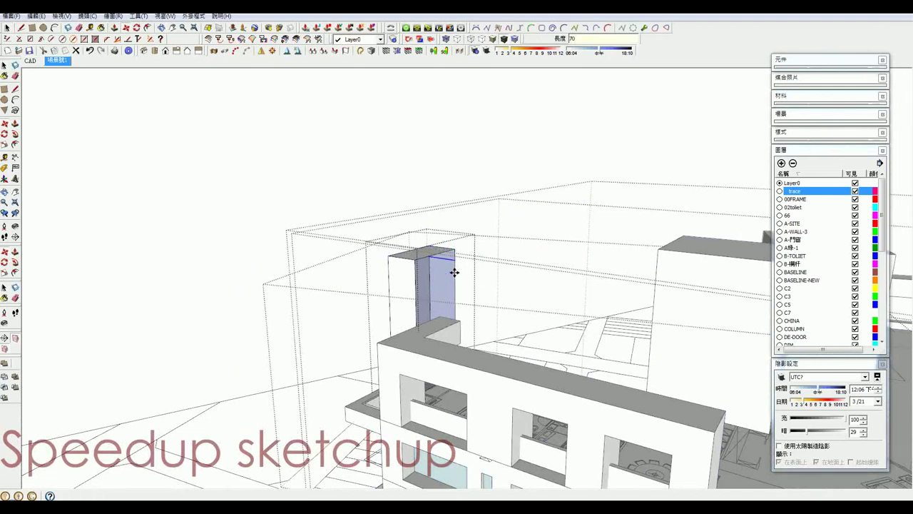
{"action": "key", "text": "p"}
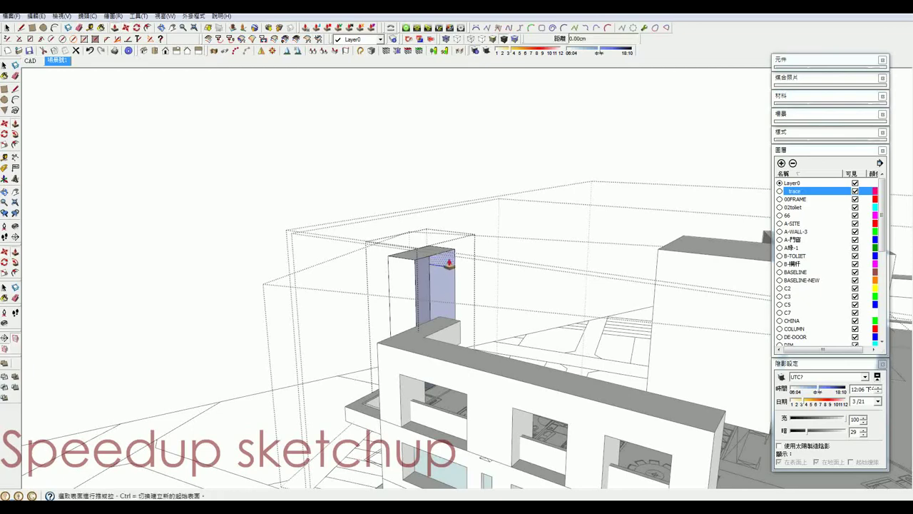
{"action": "left_click", "coordinate": [436, 261]}
{"action": "left_click", "coordinate": [674, 286]}
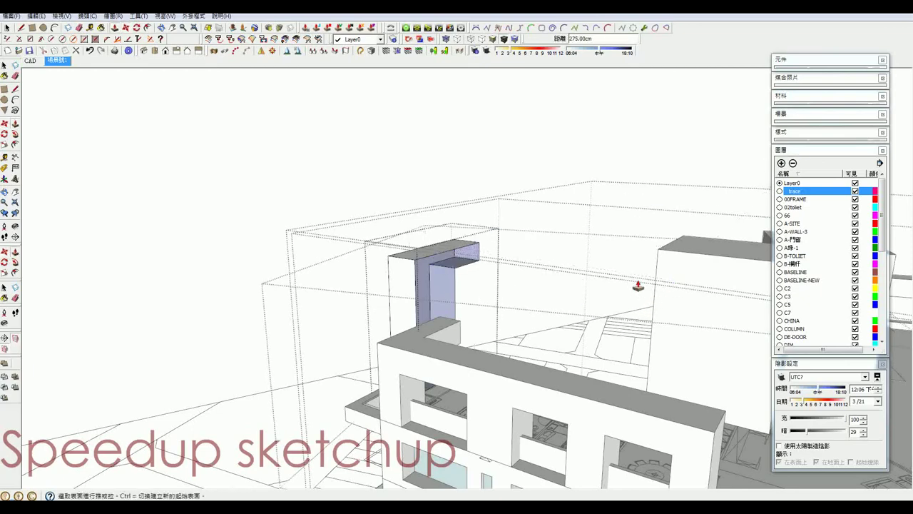
Push the arm's end 1150 cm across to the right rooftop block's face.
{"action": "mouse_move", "coordinate": [460, 260]}
{"action": "middle_mouse_down"}
{"action": "mouse_move", "coordinate": [424, 265]}
{"action": "mouse_move", "coordinate": [448, 273]}
{"action": "middle_mouse_up"}
{"action": "key", "text": "m"}
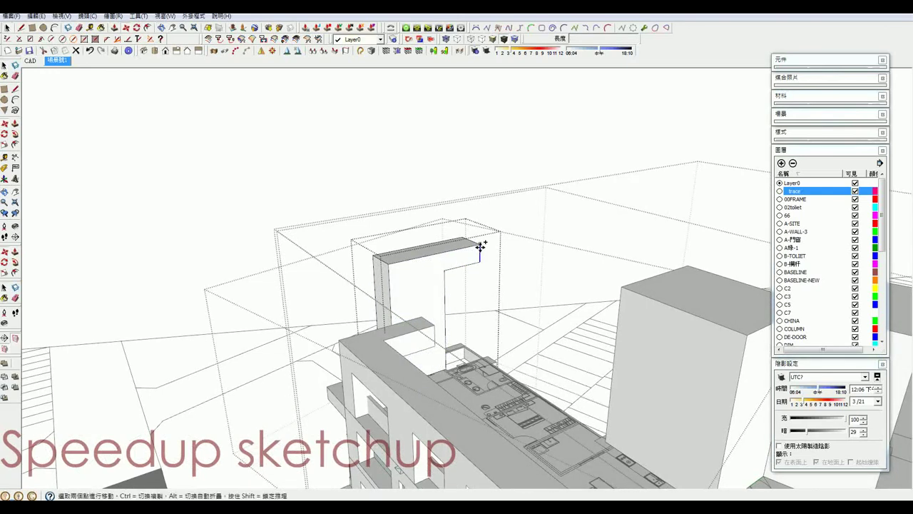
{"action": "left_click", "coordinate": [479, 247]}
{"action": "left_click", "coordinate": [467, 248]}
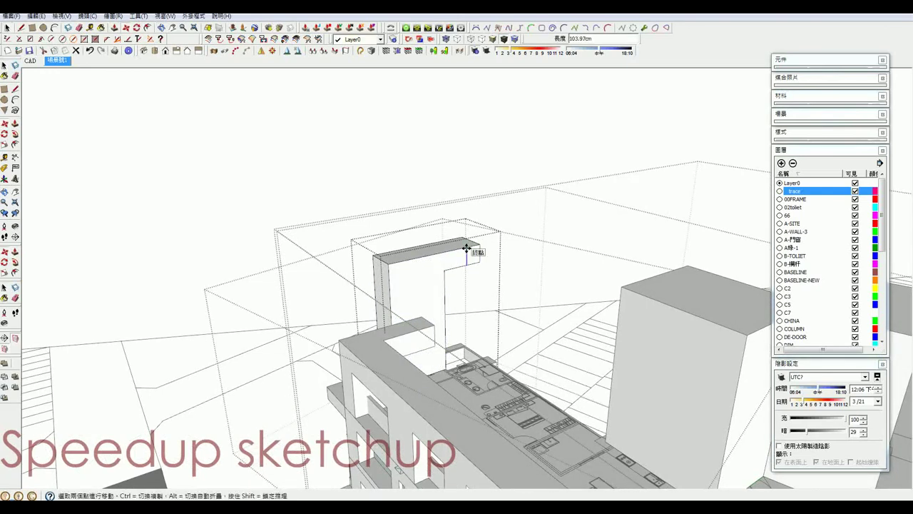
{"action": "key", "text": "p"}
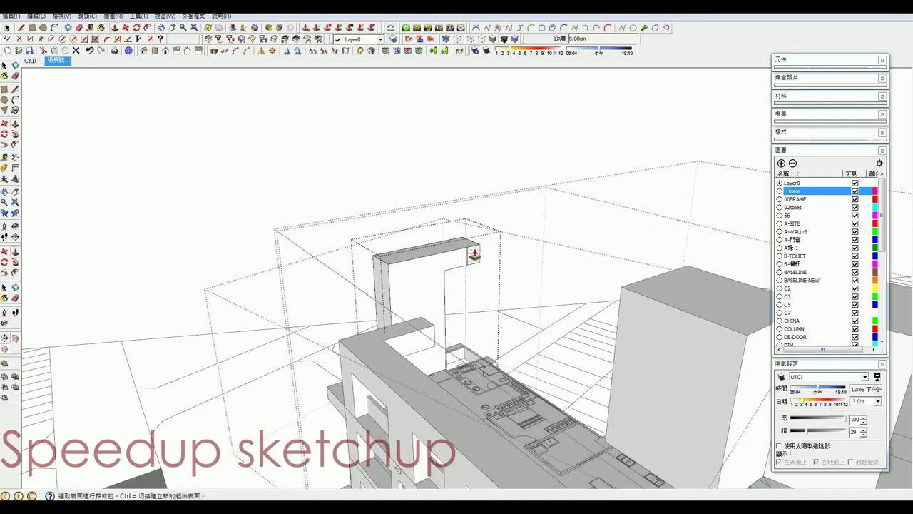
{"action": "left_click", "coordinate": [469, 255]}
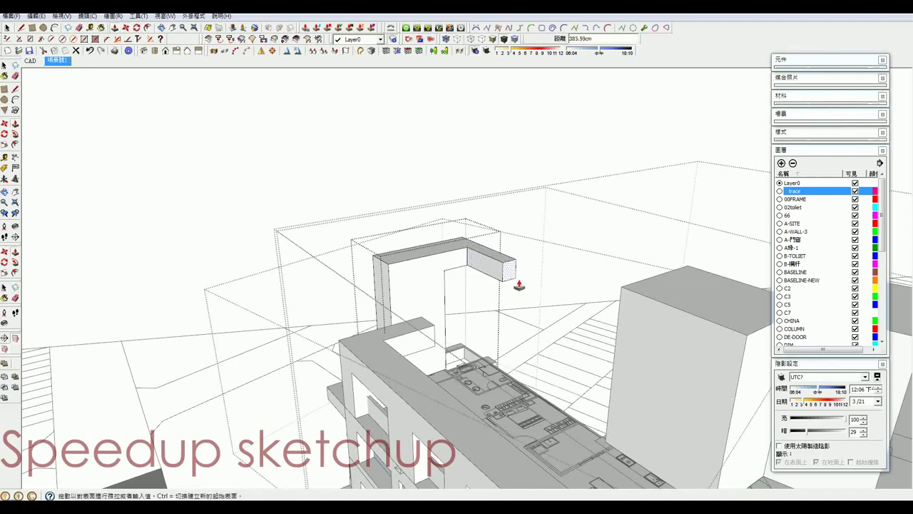
{"action": "left_click", "coordinate": [621, 294]}
{"action": "scroll", "coordinate": [628, 321], "scroll_direction": "down", "scroll_amount": 3}
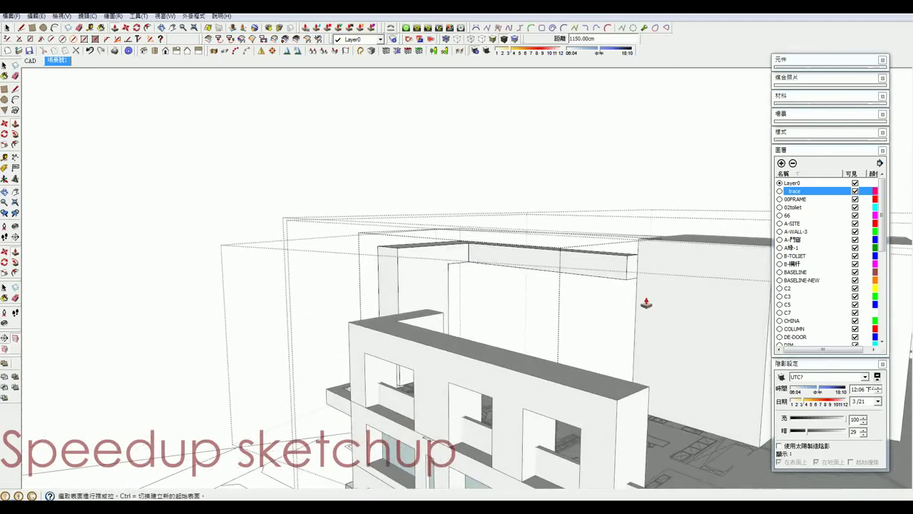
{"action": "scroll", "coordinate": [592, 307], "scroll_direction": "down", "scroll_amount": 3}
Orbit and zoom to look down over the whole rooftop.
{"action": "scroll", "coordinate": [560, 303], "scroll_direction": "down", "scroll_amount": 2}
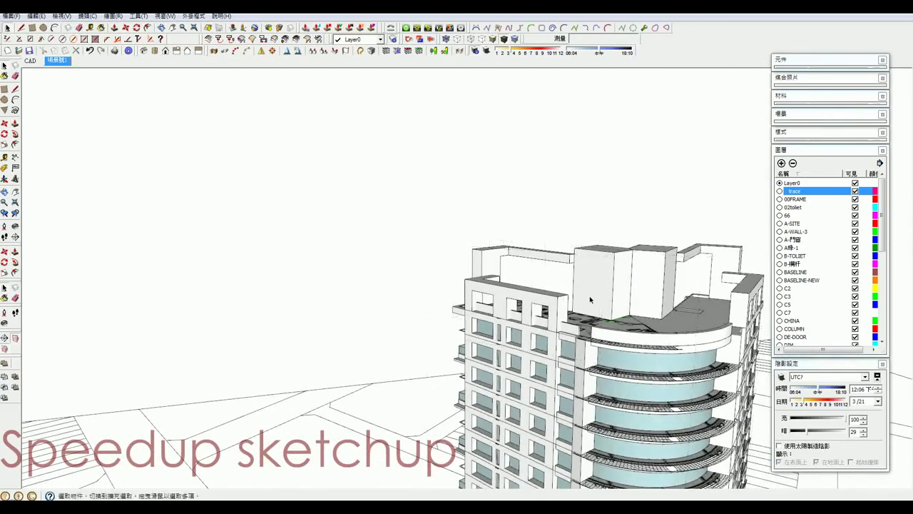
{"action": "mouse_move", "coordinate": [560, 303]}
{"action": "middle_mouse_down"}
{"action": "mouse_move", "coordinate": [460, 331]}
{"action": "mouse_move", "coordinate": [449, 278]}
{"action": "middle_mouse_up"}
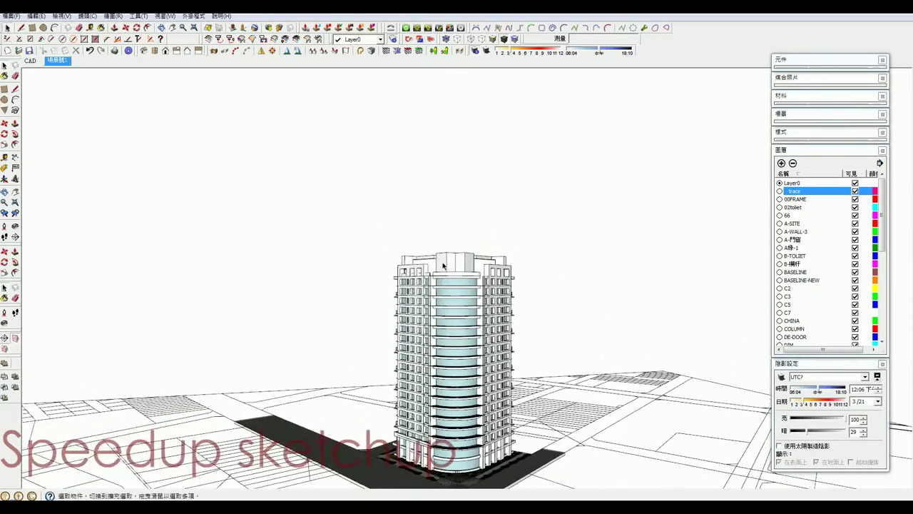
{"action": "scroll", "coordinate": [428, 271], "scroll_direction": "up", "scroll_amount": 4}
{"action": "scroll", "coordinate": [422, 264], "scroll_direction": "up", "scroll_amount": 2}
{"action": "left_click", "coordinate": [419, 243]}
{"action": "left_click", "coordinate": [419, 242]}
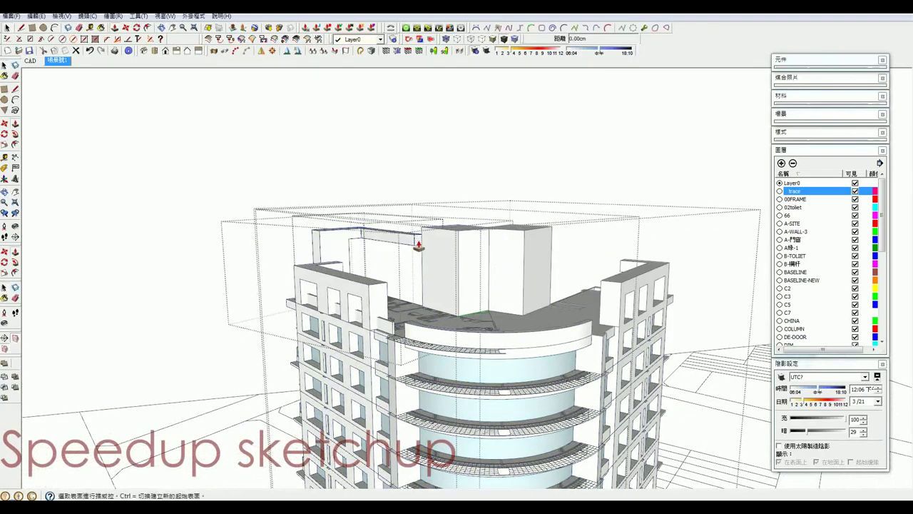
{"action": "mouse_move", "coordinate": [464, 234]}
{"action": "middle_mouse_down"}
{"action": "mouse_move", "coordinate": [498, 260]}
{"action": "mouse_move", "coordinate": [486, 334]}
{"action": "mouse_move", "coordinate": [471, 324]}
{"action": "middle_mouse_up"}
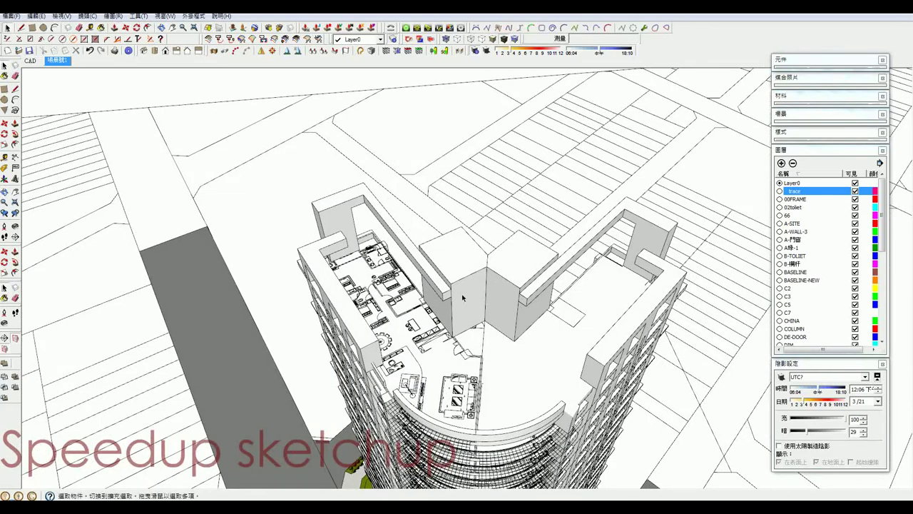
{"action": "scroll", "coordinate": [462, 297], "scroll_direction": "up", "scroll_amount": 5}
{"action": "middle_click_drag", "start_coordinate": [422, 294], "coordinate": [447, 306]}
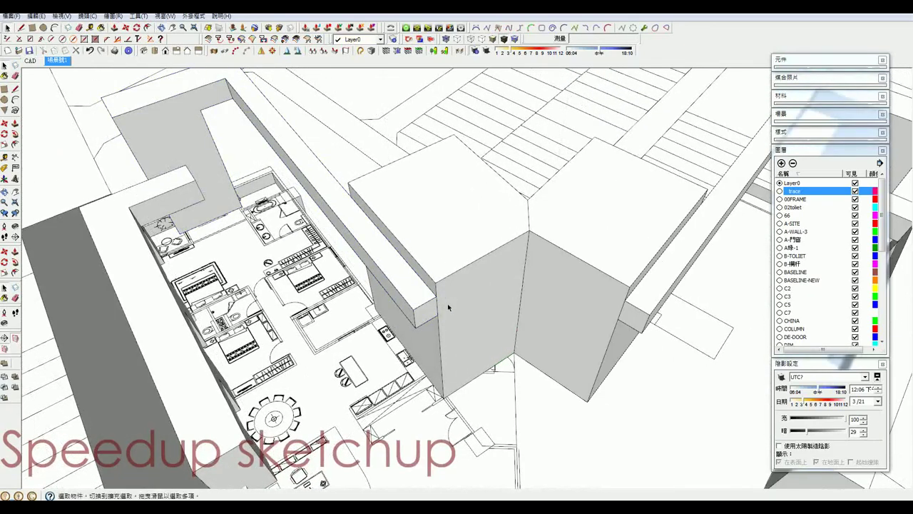
{"action": "scroll", "coordinate": [448, 305], "scroll_direction": "down", "scroll_amount": 4}
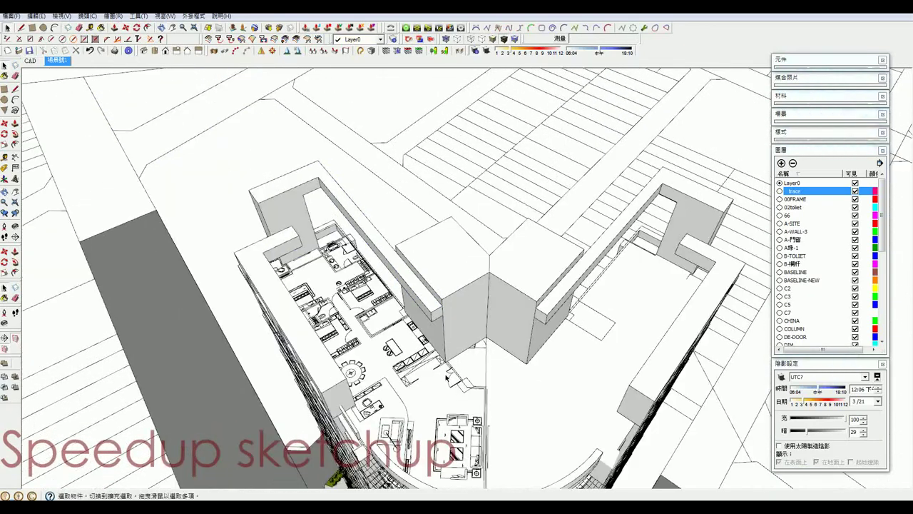
Push the second beam's end face about 402 cm along the wing to the corner.
{"action": "key", "text": "p"}
{"action": "left_click", "coordinate": [437, 316]}
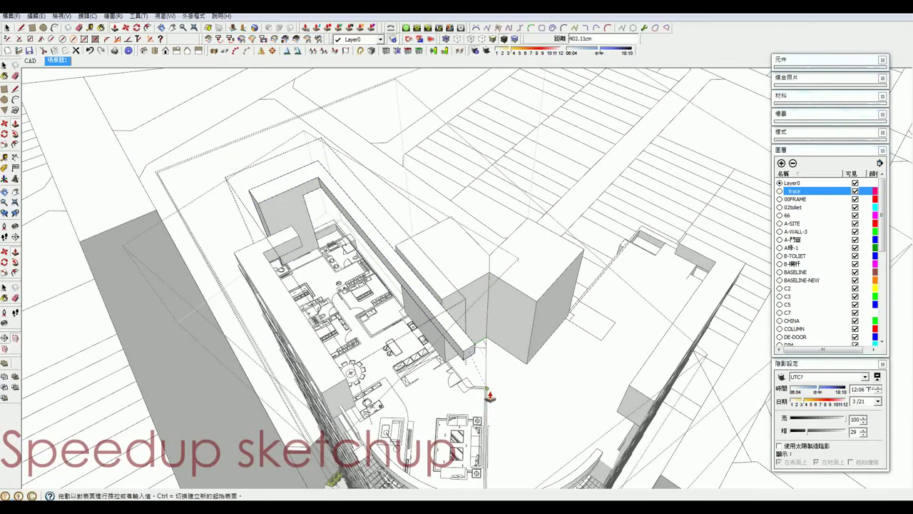
{"action": "left_click", "coordinate": [487, 442]}
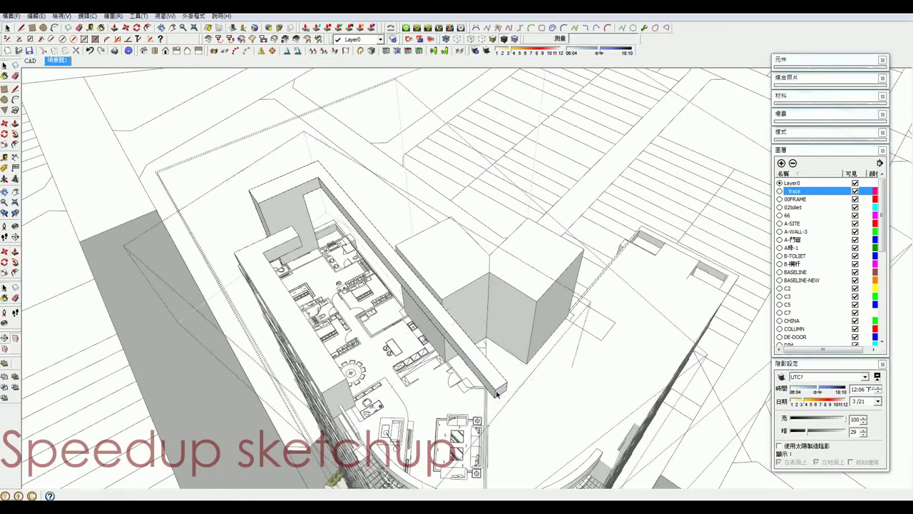
{"action": "key", "text": "space"}
{"action": "mouse_move", "coordinate": [487, 442]}
{"action": "middle_mouse_down"}
{"action": "mouse_move", "coordinate": [524, 279]}
{"action": "mouse_move", "coordinate": [517, 213]}
{"action": "mouse_move", "coordinate": [514, 244]}
{"action": "mouse_move", "coordinate": [487, 224]}
{"action": "middle_mouse_up"}
{"action": "scroll", "coordinate": [524, 278], "scroll_direction": "down", "scroll_amount": 5}
{"action": "scroll", "coordinate": [501, 187], "scroll_direction": "up", "scroll_amount": 5}
Select the beam and draw a new edge where the beams meet at the corner.
{"action": "scroll", "coordinate": [521, 302], "scroll_direction": "up", "scroll_amount": 5}
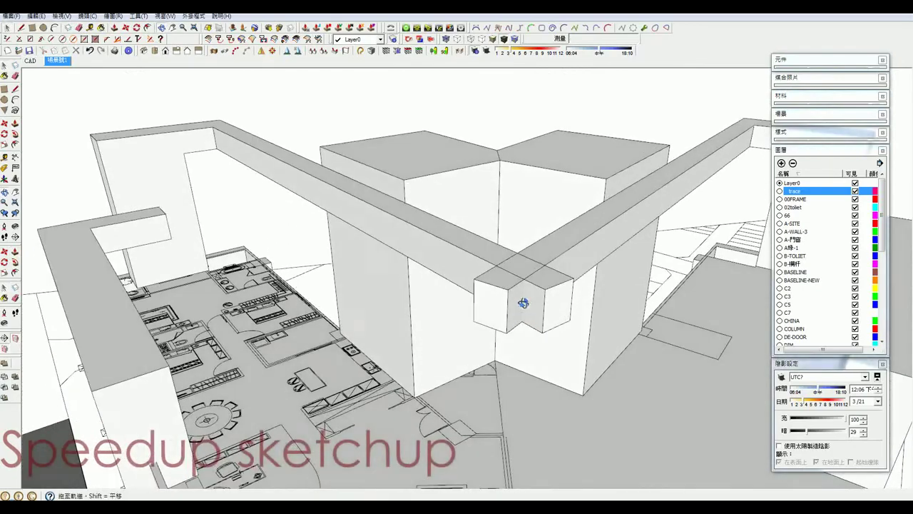
{"action": "mouse_move", "coordinate": [535, 295]}
{"action": "middle_mouse_down"}
{"action": "mouse_move", "coordinate": [545, 312]}
{"action": "mouse_move", "coordinate": [535, 305]}
{"action": "middle_mouse_up"}
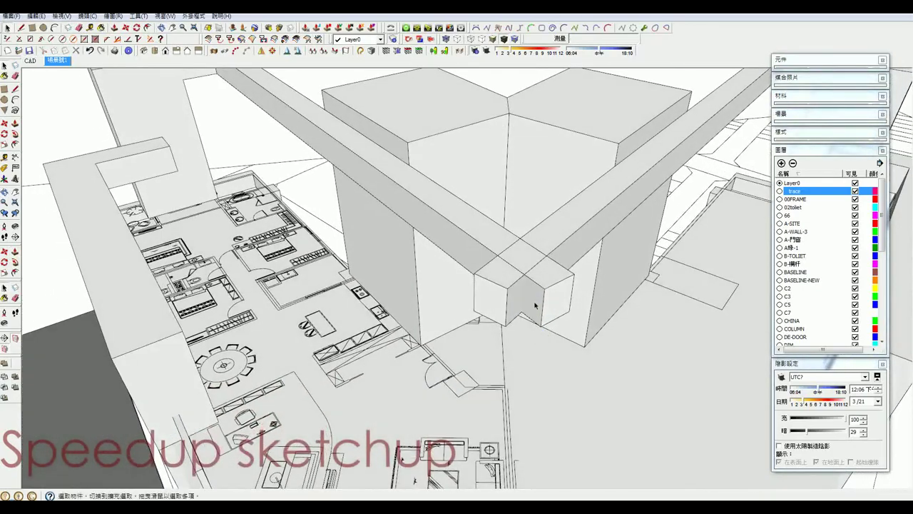
{"action": "triple_click", "coordinate": [487, 227]}
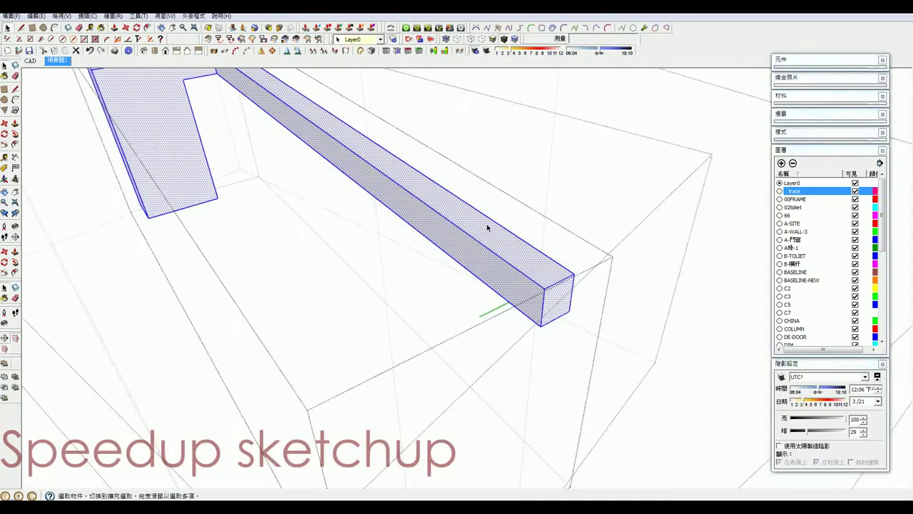
{"action": "key", "text": "l"}
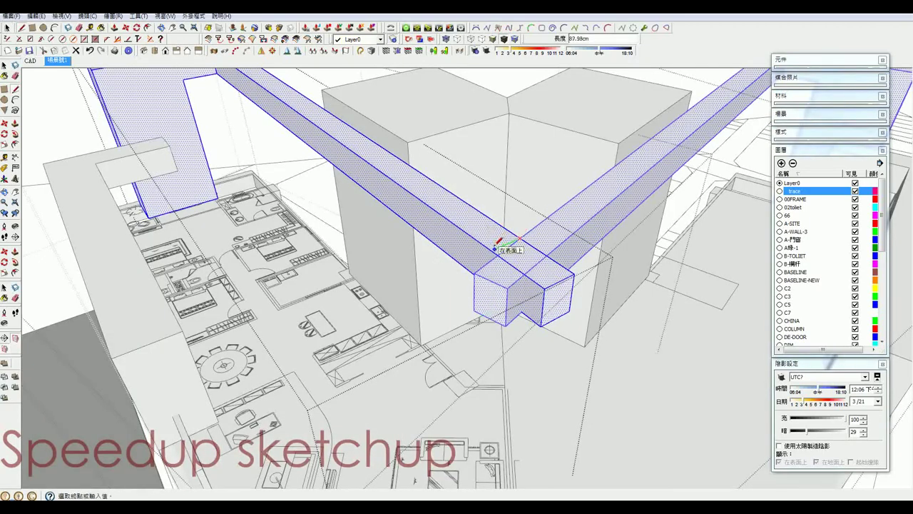
{"action": "key", "text": "Escape"}
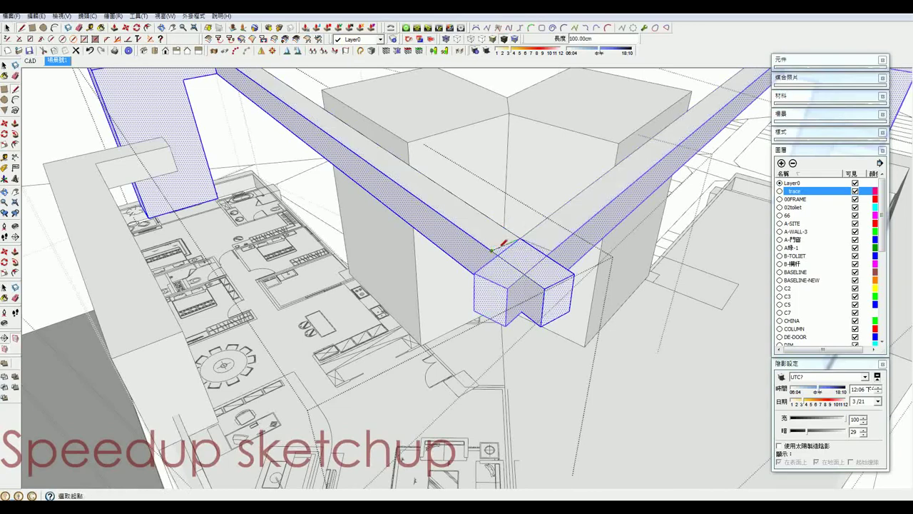
Push the corner block's top face down by 120 cm.
{"action": "key", "text": "p"}
{"action": "left_click", "coordinate": [519, 262]}
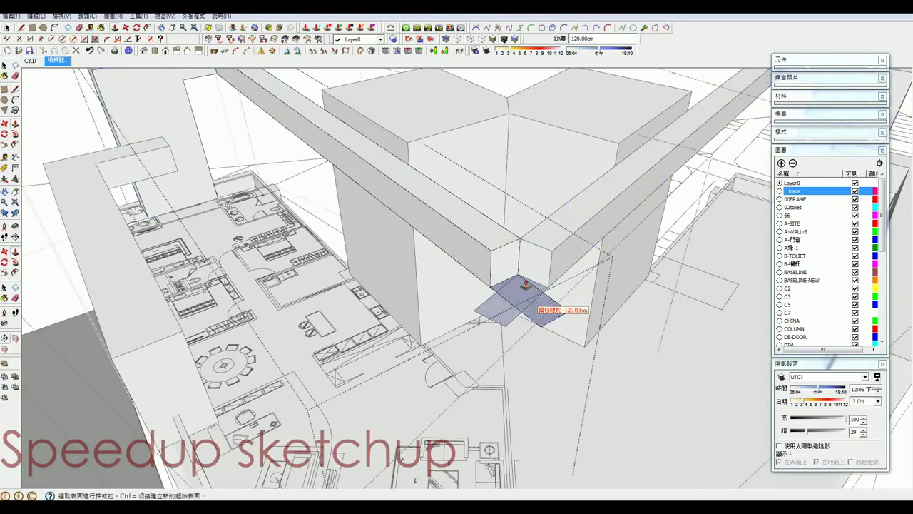
{"action": "left_click", "coordinate": [556, 309]}
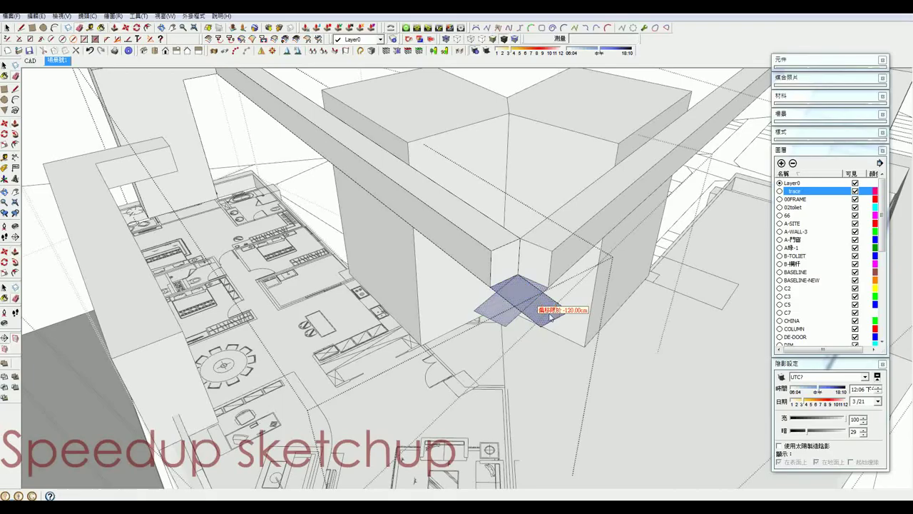
{"action": "key", "text": "e"}
{"action": "mouse_move", "coordinate": [555, 304]}
{"action": "middle_mouse_down"}
{"action": "mouse_move", "coordinate": [496, 275]}
{"action": "mouse_move", "coordinate": [558, 246]}
{"action": "mouse_move", "coordinate": [526, 179]}
{"action": "mouse_move", "coordinate": [532, 92]}
{"action": "mouse_move", "coordinate": [512, 110]}
{"action": "middle_mouse_up"}
Copy the beam edge 300 cm and push the beam underside down 700 cm.
{"action": "key", "text": "m"}
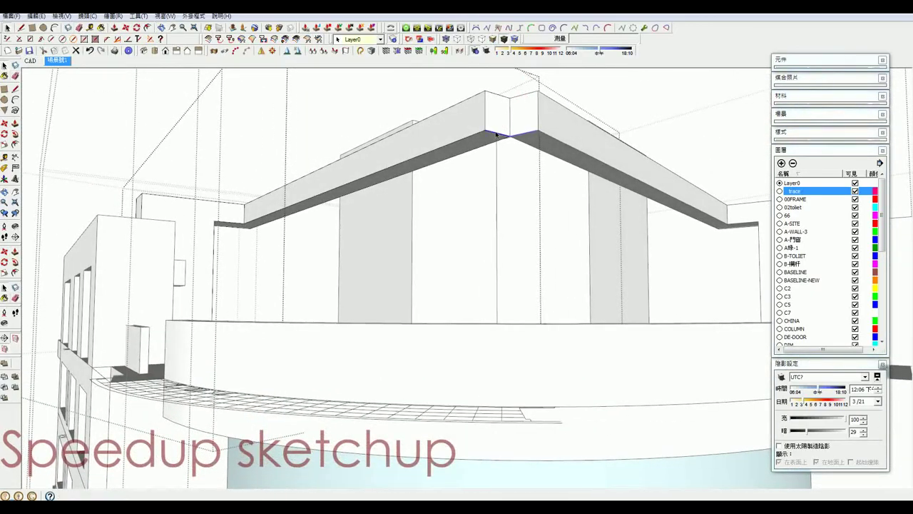
{"action": "left_click", "coordinate": [487, 134]}
{"action": "type", "text": "100"}
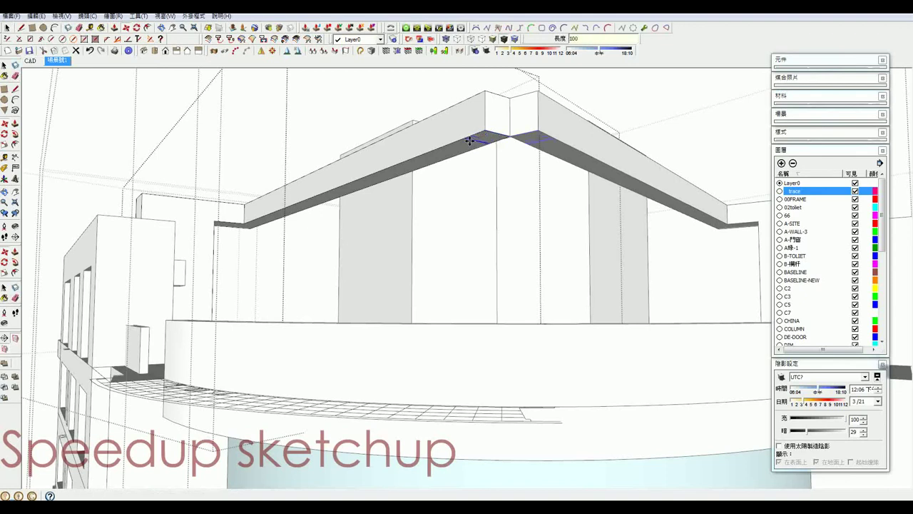
{"action": "key", "text": "p"}
{"action": "left_click", "coordinate": [480, 140]}
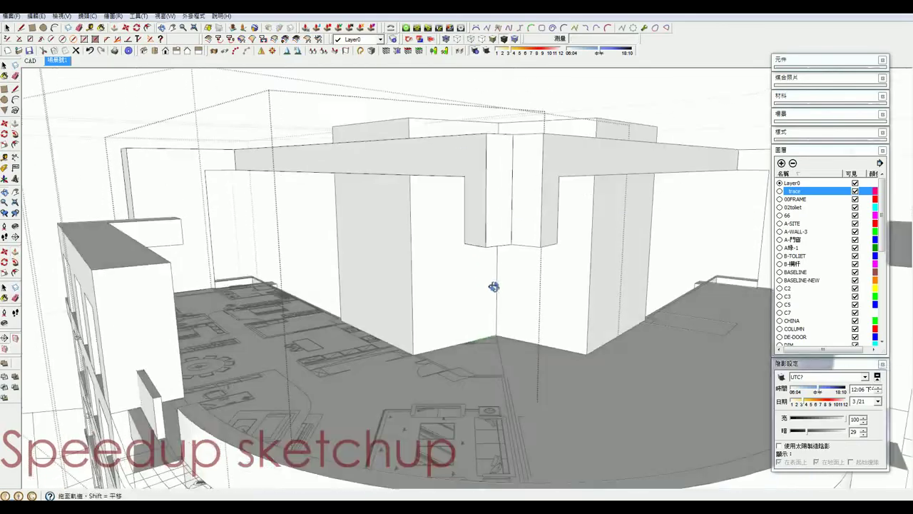
Draw a line across the crown frame to split its inner face.
{"action": "key", "text": "space"}
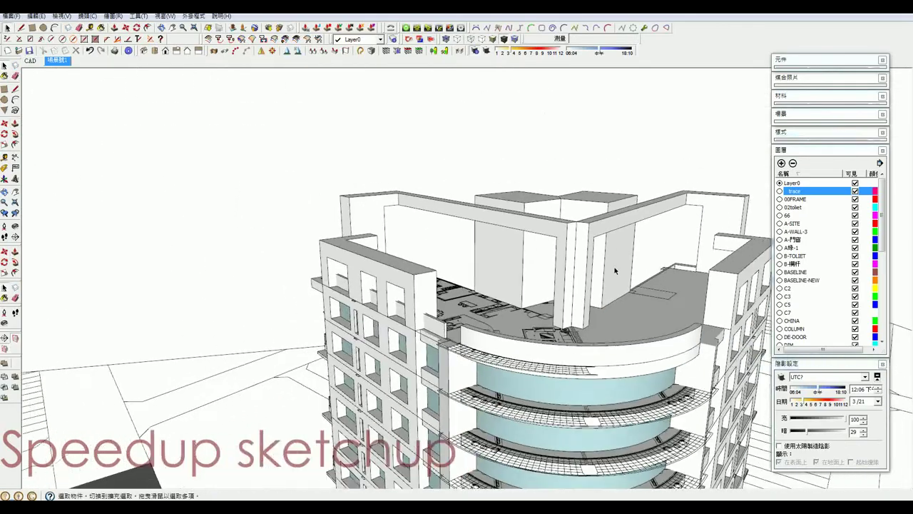
{"action": "scroll", "coordinate": [620, 274], "scroll_direction": "down", "scroll_amount": 5}
{"action": "scroll", "coordinate": [504, 296], "scroll_direction": "down", "scroll_amount": 3}
{"action": "scroll", "coordinate": [514, 241], "scroll_direction": "down", "scroll_amount": 2}
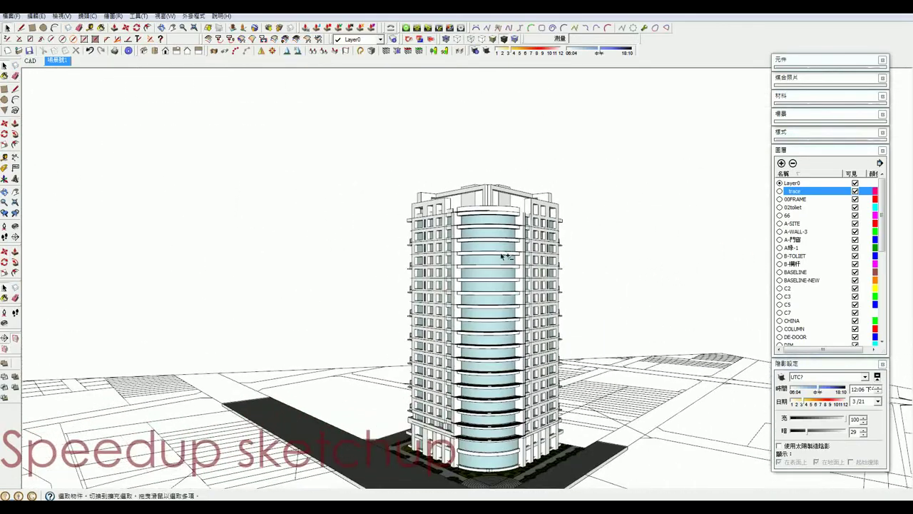
{"action": "mouse_move", "coordinate": [513, 243]}
{"action": "middle_mouse_down"}
{"action": "mouse_move", "coordinate": [524, 223]}
{"action": "mouse_move", "coordinate": [402, 293]}
{"action": "middle_mouse_up"}
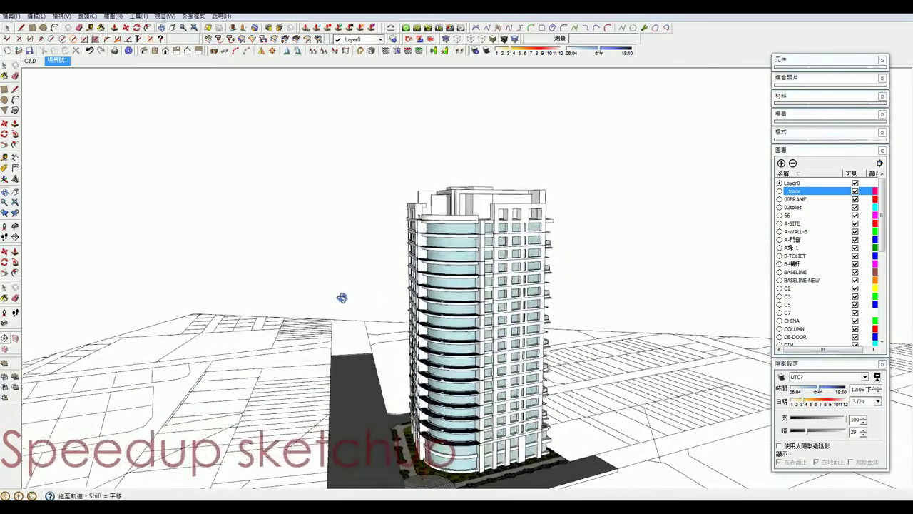
{"action": "middle_click_drag", "start_coordinate": [402, 294], "coordinate": [442, 378]}
{"action": "scroll", "coordinate": [446, 285], "scroll_direction": "up", "scroll_amount": 5}
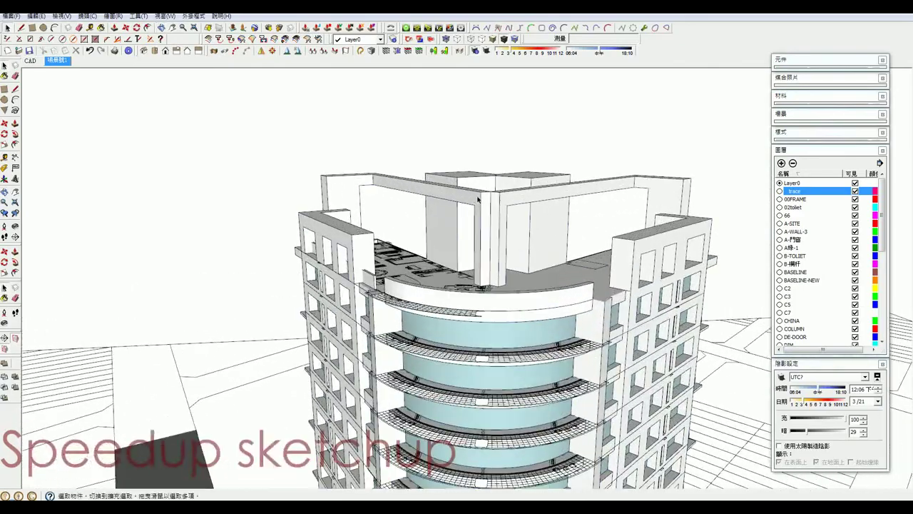
{"action": "left_click", "coordinate": [469, 193]}
{"action": "scroll", "coordinate": [472, 211], "scroll_direction": "up", "scroll_amount": 3}
{"action": "key", "text": "l"}
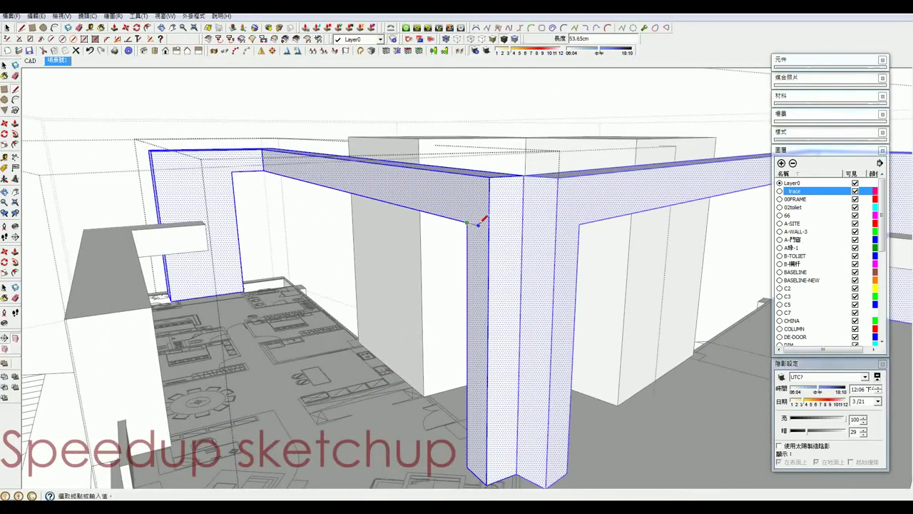
{"action": "left_click", "coordinate": [489, 226]}
Push the hatched inner face about 561.72 cm into a solid roof slab.
{"action": "key", "text": "p"}
{"action": "scroll", "coordinate": [484, 207], "scroll_direction": "down", "scroll_amount": 3}
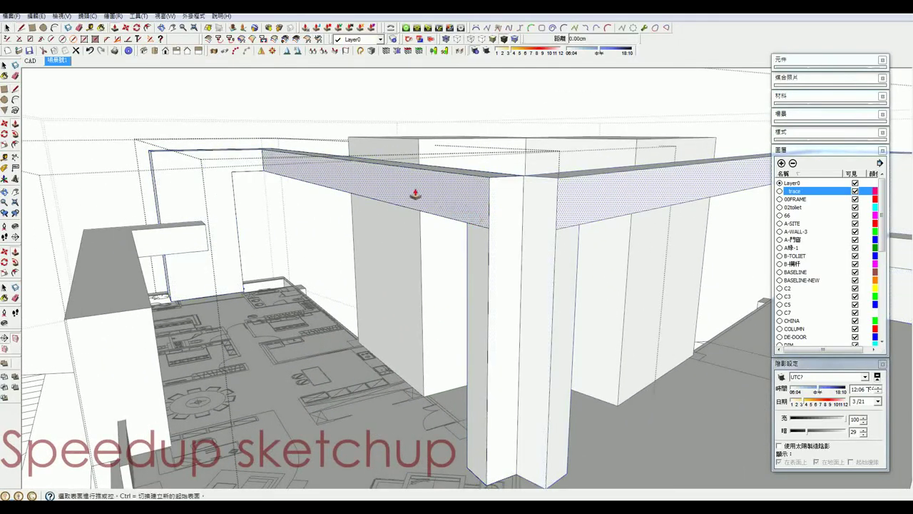
{"action": "scroll", "coordinate": [495, 291], "scroll_direction": "down", "scroll_amount": 3}
{"action": "scroll", "coordinate": [475, 280], "scroll_direction": "down", "scroll_amount": 2}
{"action": "left_click_drag", "start_coordinate": [418, 258], "coordinate": [316, 235]}
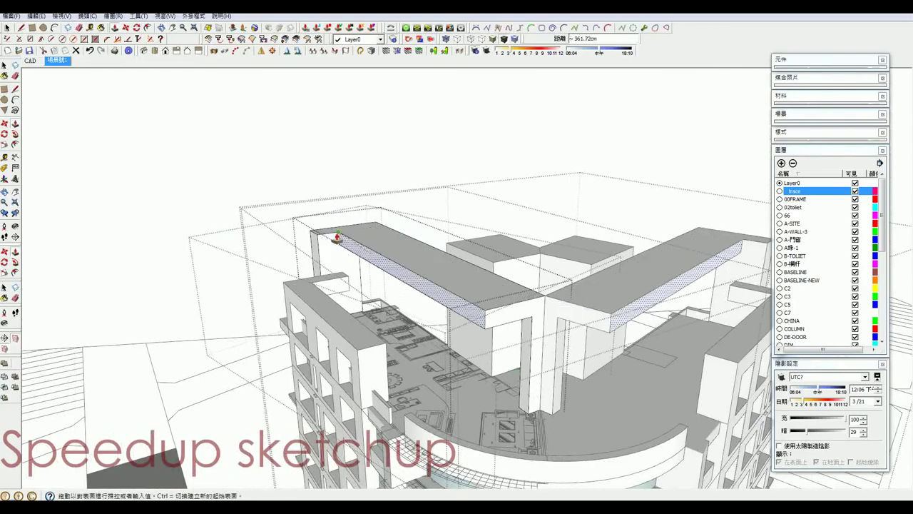
{"action": "middle_click_drag", "start_coordinate": [316, 238], "coordinate": [470, 316]}
{"action": "key", "text": "e"}
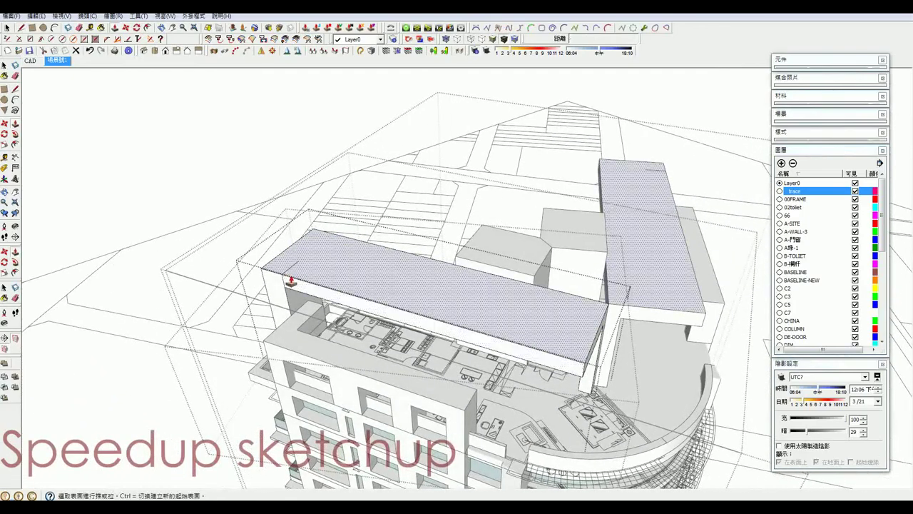
{"action": "scroll", "coordinate": [289, 264], "scroll_direction": "up", "scroll_amount": 3}
{"action": "scroll", "coordinate": [272, 287], "scroll_direction": "down", "scroll_amount": 5}
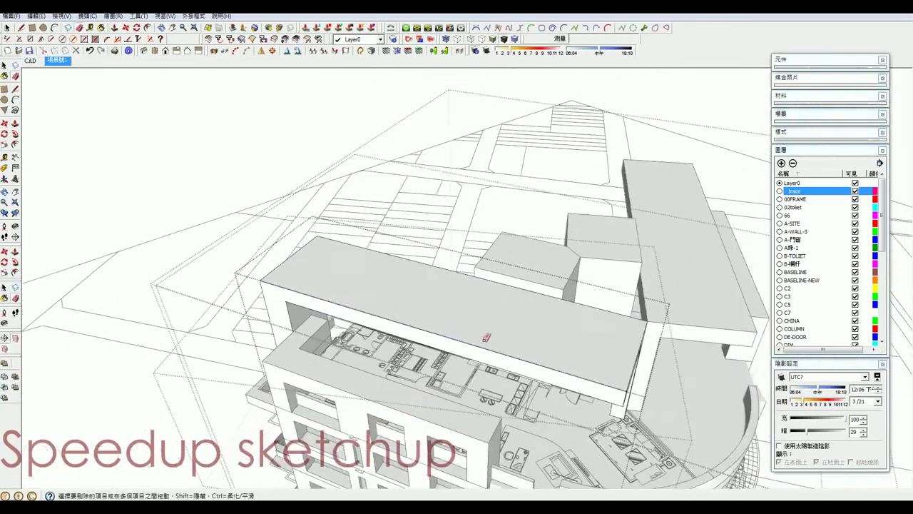
{"action": "mouse_move", "coordinate": [487, 326]}
{"action": "middle_mouse_down"}
{"action": "mouse_move", "coordinate": [401, 244]}
{"action": "mouse_move", "coordinate": [449, 340]}
{"action": "mouse_move", "coordinate": [460, 265]}
{"action": "mouse_move", "coordinate": [510, 294]}
{"action": "mouse_move", "coordinate": [501, 437]}
{"action": "middle_mouse_up"}
Zoom in on the roof's inner corner and draw new edges there.
{"action": "scroll", "coordinate": [461, 265], "scroll_direction": "down", "scroll_amount": 5}
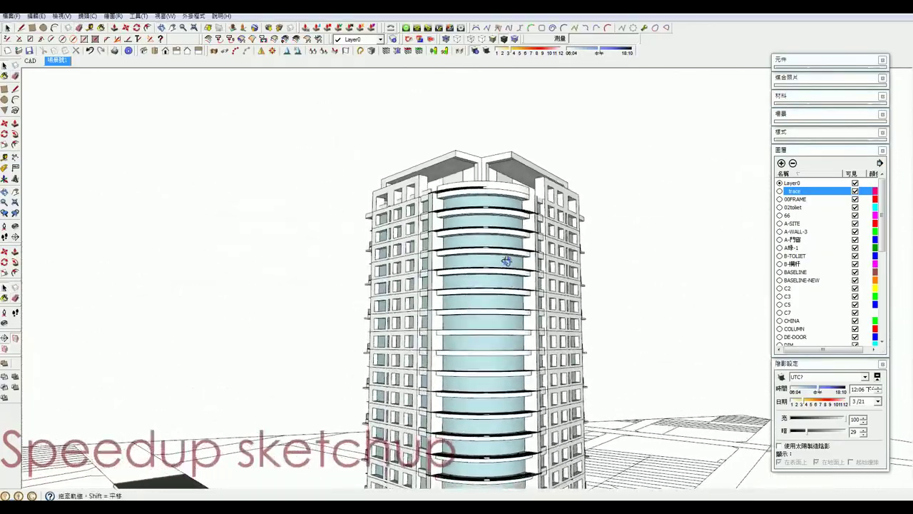
{"action": "scroll", "coordinate": [499, 437], "scroll_direction": "up", "scroll_amount": 1}
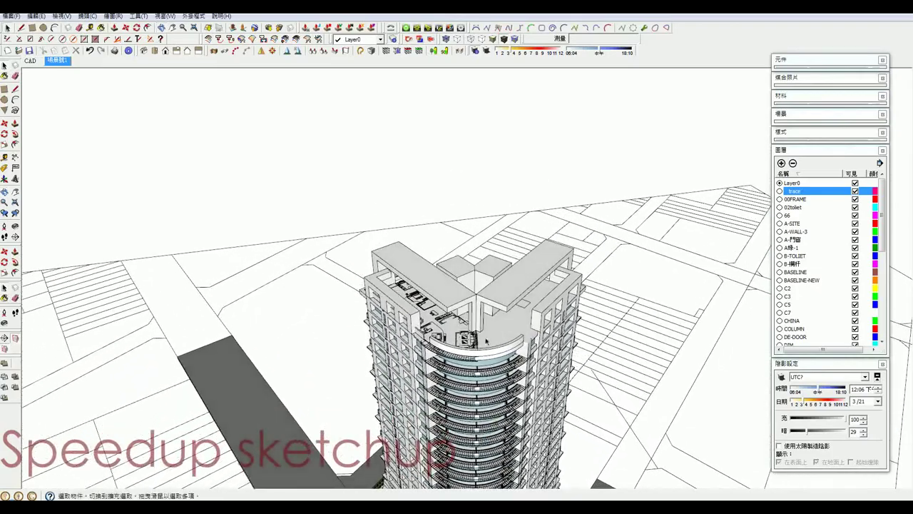
{"action": "scroll", "coordinate": [492, 413], "scroll_direction": "up", "scroll_amount": 2}
{"action": "scroll", "coordinate": [485, 385], "scroll_direction": "up", "scroll_amount": 2}
{"action": "scroll", "coordinate": [476, 364], "scroll_direction": "up", "scroll_amount": 2}
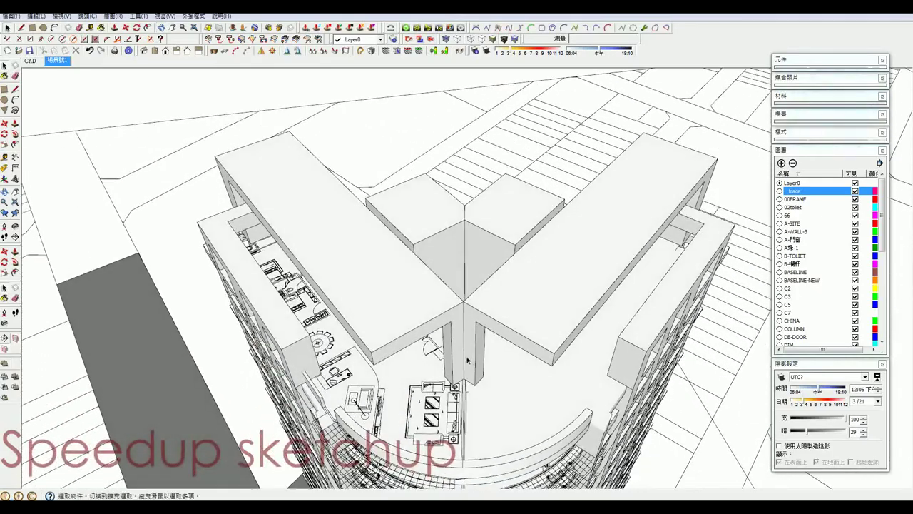
{"action": "mouse_move", "coordinate": [473, 361]}
{"action": "middle_mouse_down"}
{"action": "mouse_move", "coordinate": [448, 344]}
{"action": "mouse_move", "coordinate": [444, 353]}
{"action": "middle_mouse_up"}
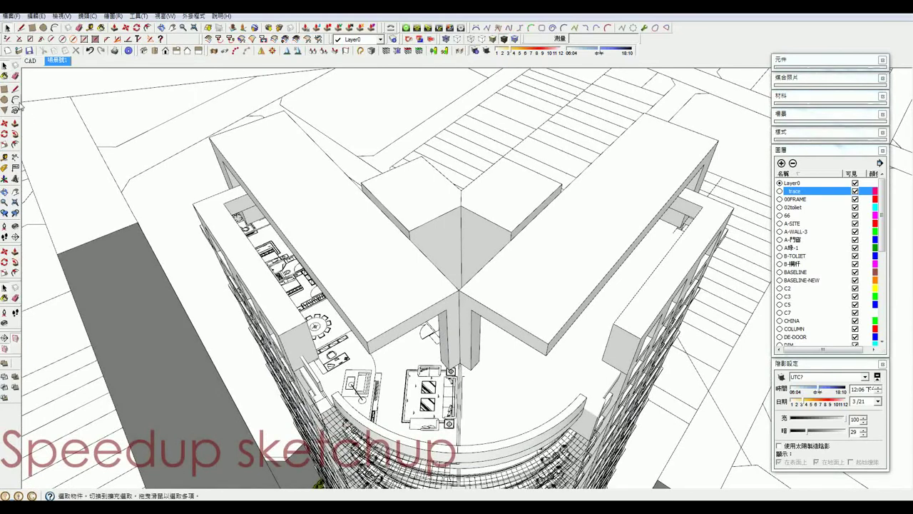
{"action": "key", "text": "l"}
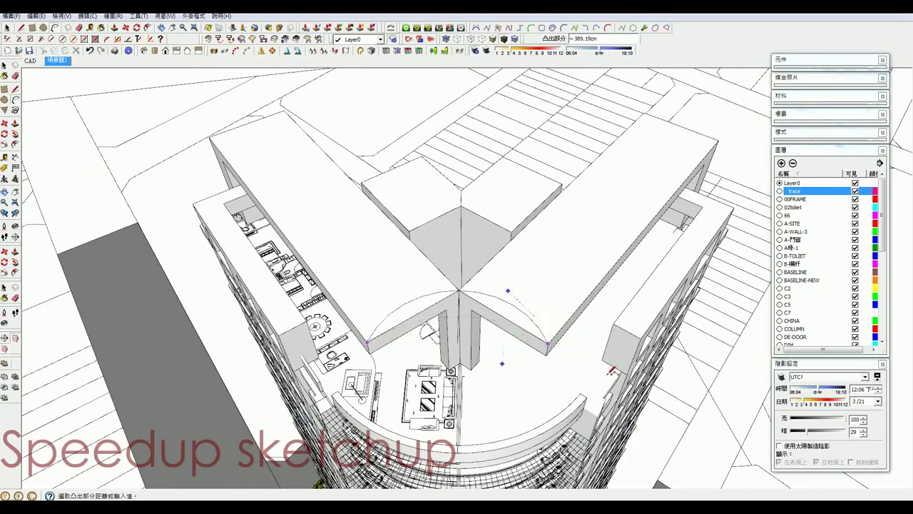
{"action": "middle_click_drag", "start_coordinate": [502, 363], "coordinate": [453, 363]}
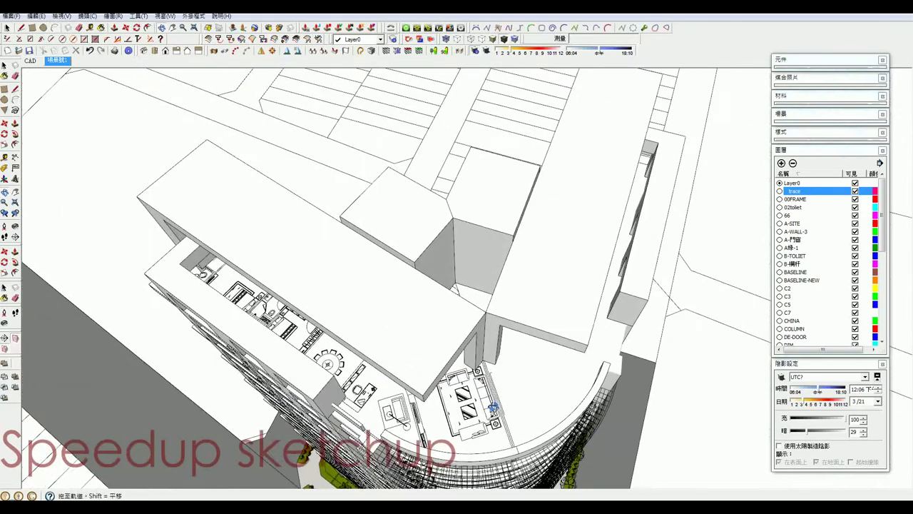
Push the corner face about 823 cm down and draw a curved arc between the crown arms.
{"action": "key", "text": "p"}
{"action": "left_click", "coordinate": [564, 353]}
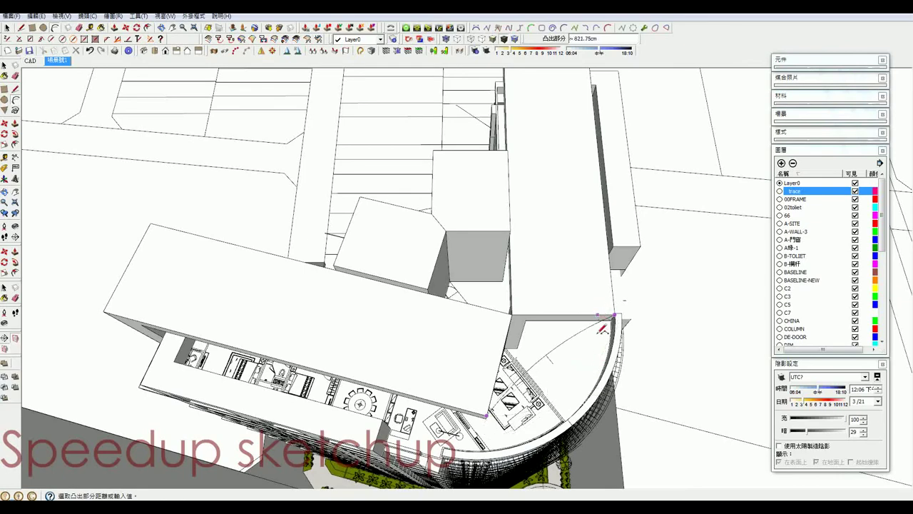
{"action": "middle_click_drag", "start_coordinate": [612, 319], "coordinate": [604, 347]}
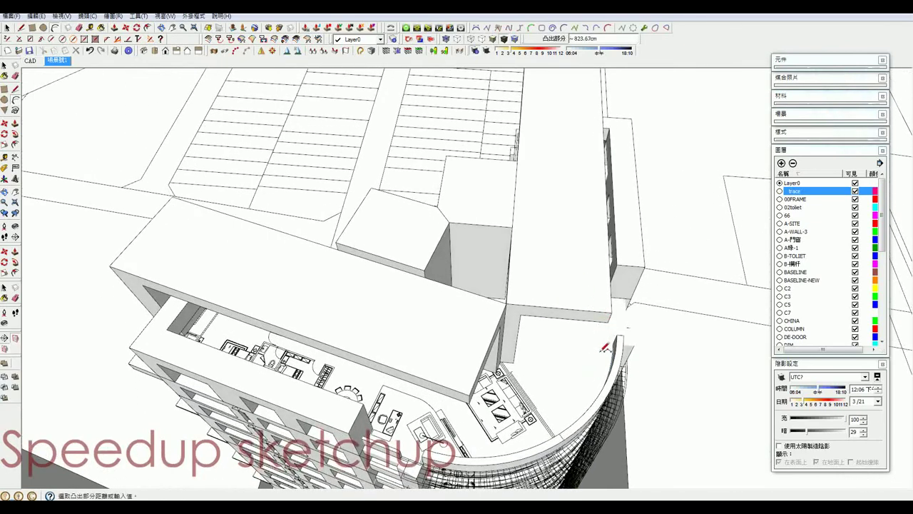
{"action": "key", "text": "Escape"}
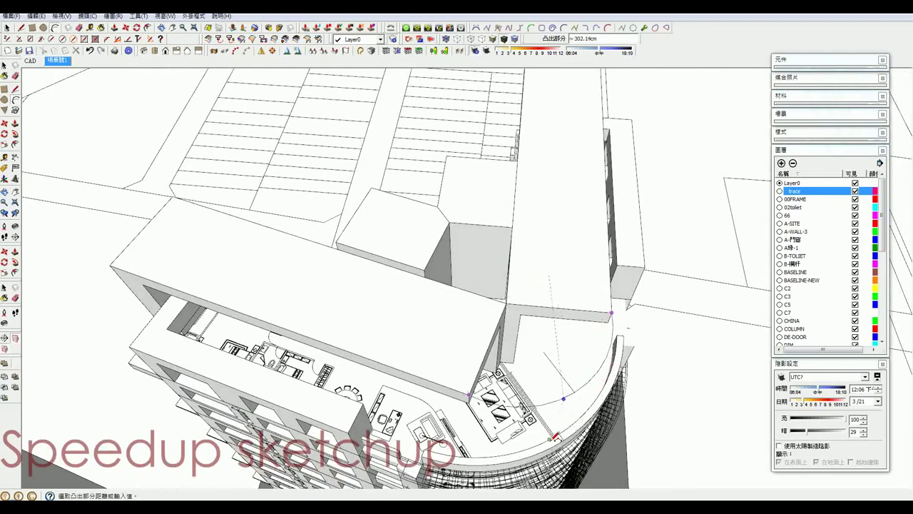
{"action": "mouse_move", "coordinate": [595, 370]}
{"action": "middle_mouse_down"}
{"action": "mouse_move", "coordinate": [552, 331]}
{"action": "mouse_move", "coordinate": [464, 290]}
{"action": "mouse_move", "coordinate": [413, 281]}
{"action": "mouse_move", "coordinate": [497, 312]}
{"action": "middle_mouse_up"}
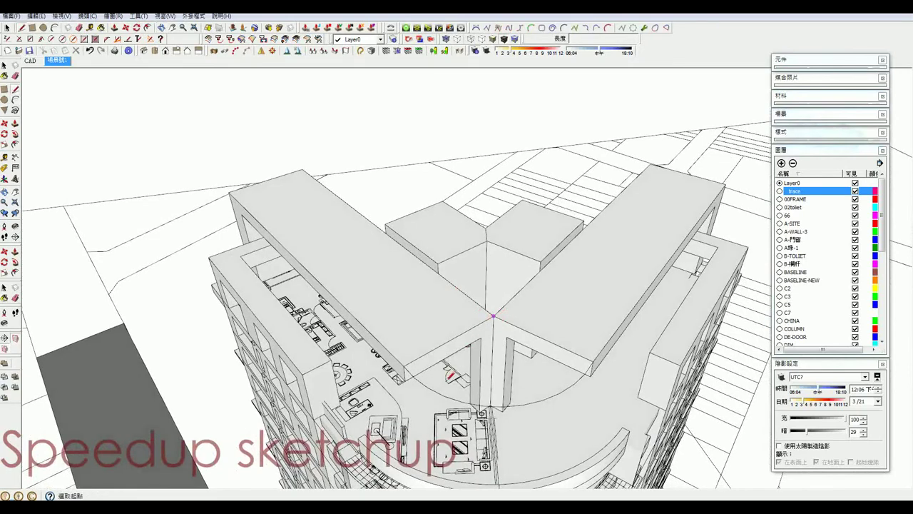
Delete the curved arc, then restore it with undo.
{"action": "key", "text": "space"}
{"action": "left_click", "coordinate": [433, 389]}
{"action": "key", "text": "Delete"}
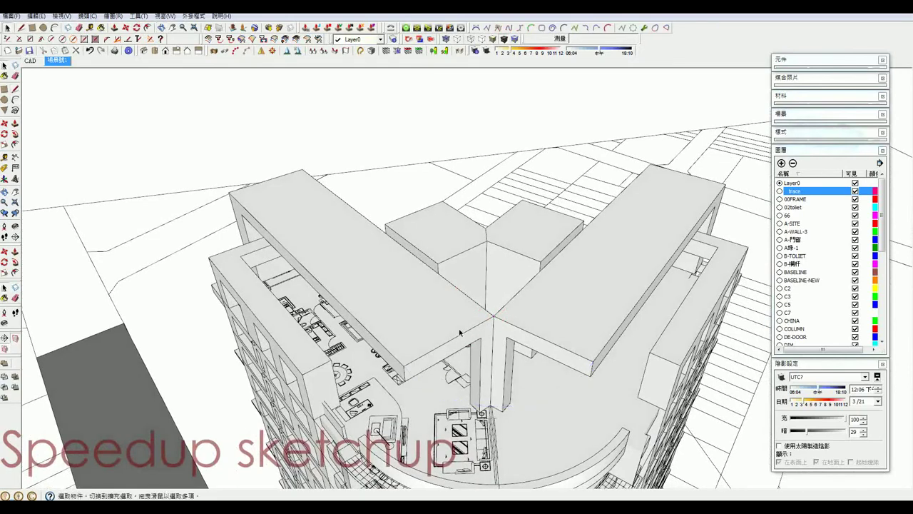
{"action": "key", "text": "ctrl+z"}
Draw an edge from the roof block's corner to the crown slab's inner corner.
{"action": "key", "text": "l"}
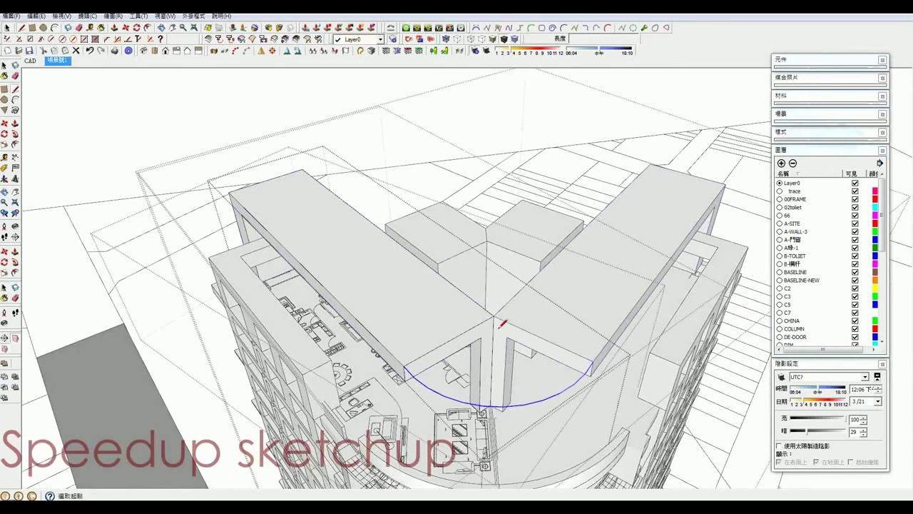
{"action": "left_click", "coordinate": [493, 315]}
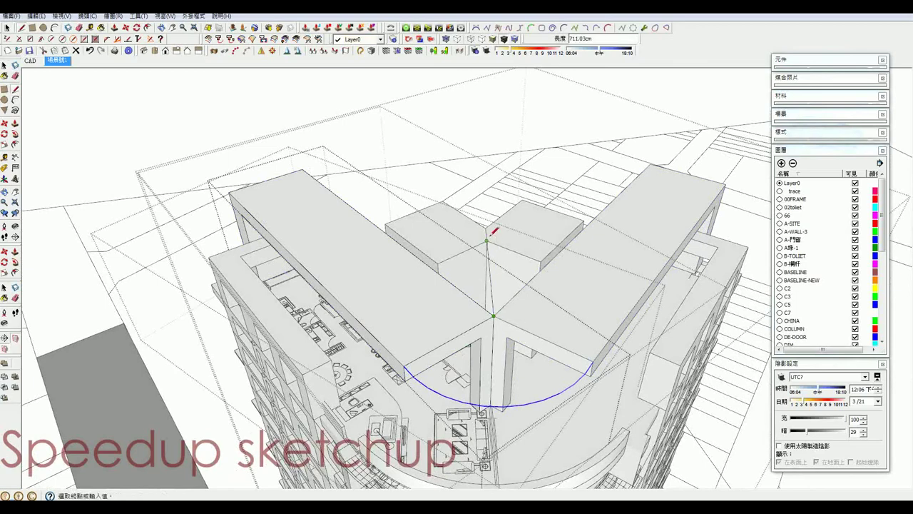
{"action": "scroll", "coordinate": [492, 230], "scroll_direction": "up", "scroll_amount": 3}
{"action": "scroll", "coordinate": [488, 225], "scroll_direction": "up", "scroll_amount": 2}
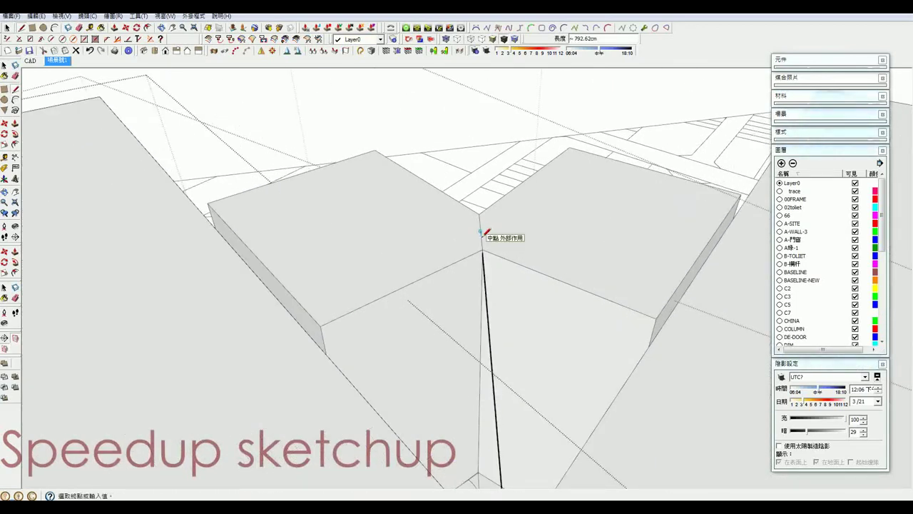
{"action": "scroll", "coordinate": [482, 232], "scroll_direction": "down", "scroll_amount": 3}
{"action": "middle_click_drag", "start_coordinate": [497, 446], "coordinate": [532, 370]}
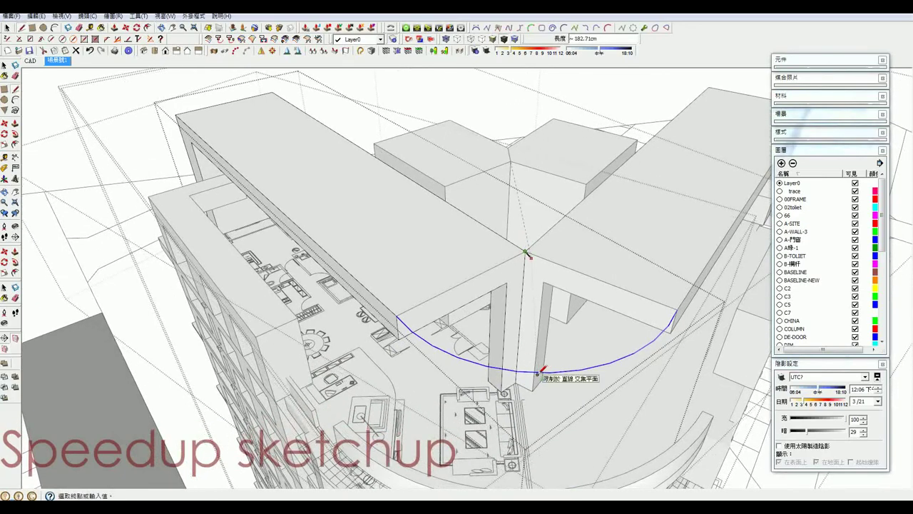
{"action": "mouse_move", "coordinate": [511, 165]}
{"action": "middle_mouse_down"}
{"action": "mouse_move", "coordinate": [562, 194]}
{"action": "mouse_move", "coordinate": [495, 146]}
{"action": "middle_mouse_up"}
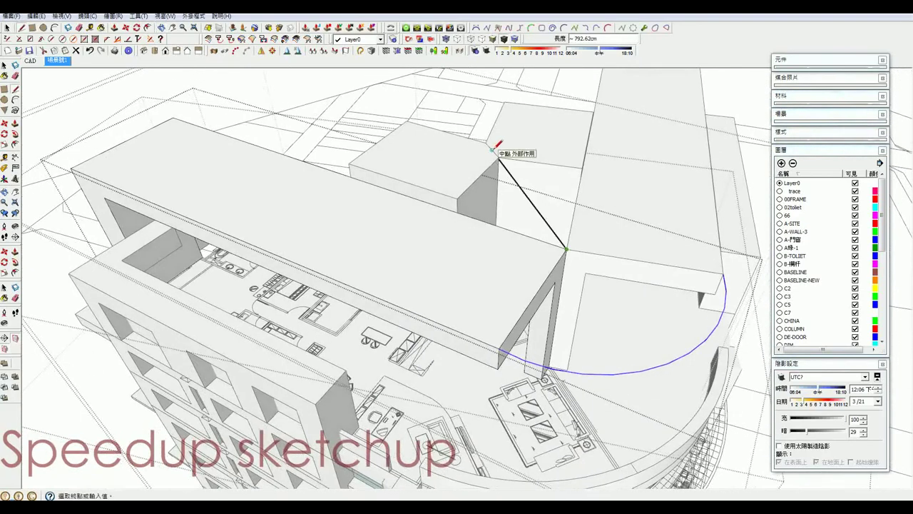
{"action": "left_click", "coordinate": [677, 387]}
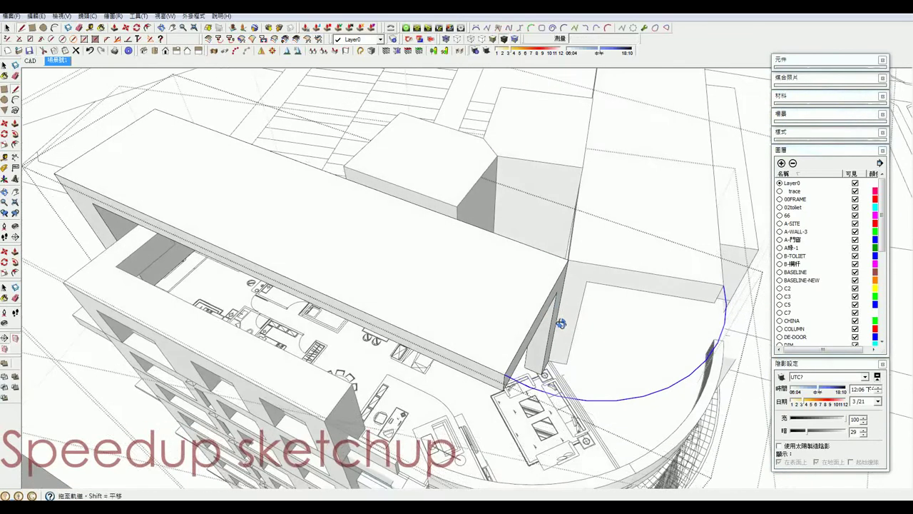
{"action": "middle_click_drag", "start_coordinate": [646, 365], "coordinate": [420, 336]}
{"action": "key", "text": "t"}
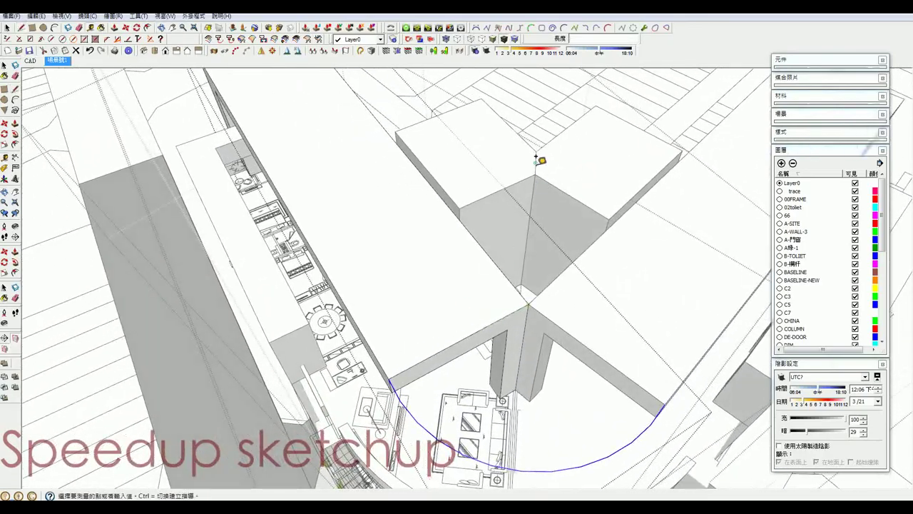
{"action": "middle_click_drag", "start_coordinate": [526, 249], "coordinate": [618, 326]}
{"action": "mouse_move", "coordinate": [597, 292]}
{"action": "middle_mouse_down"}
{"action": "mouse_move", "coordinate": [649, 225]}
{"action": "mouse_move", "coordinate": [654, 179]}
{"action": "mouse_move", "coordinate": [547, 218]}
{"action": "mouse_move", "coordinate": [571, 220]}
{"action": "mouse_move", "coordinate": [566, 209]}
{"action": "middle_mouse_up"}
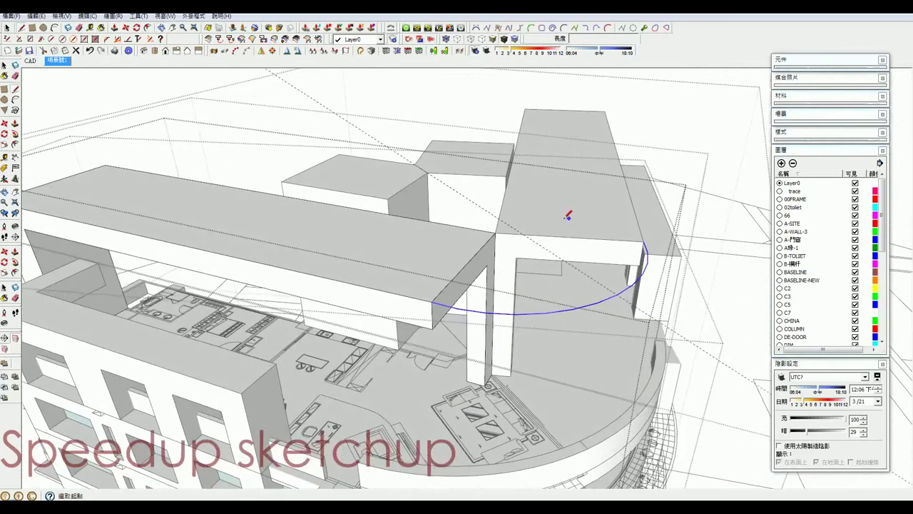
Draw an edge from the slab corner to the curved arc.
{"action": "left_click", "coordinate": [405, 257]}
{"action": "key", "text": "Escape"}
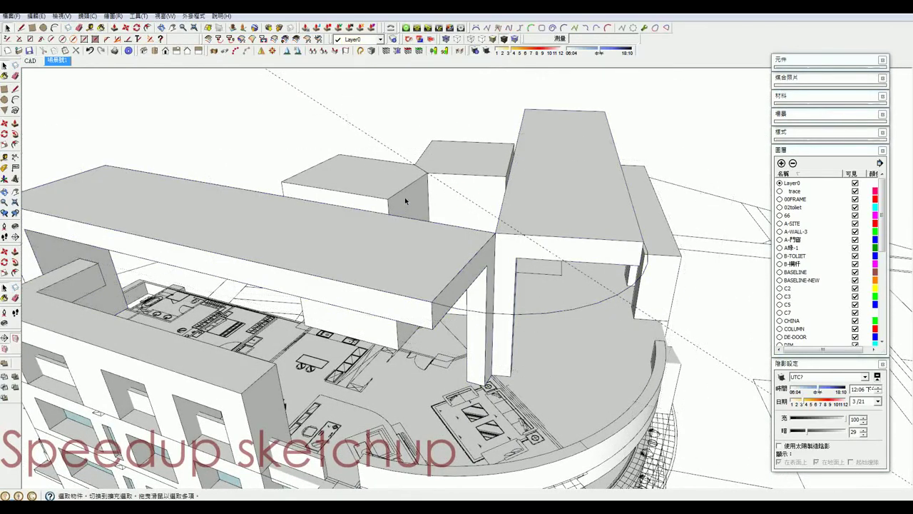
{"action": "left_click", "coordinate": [453, 186]}
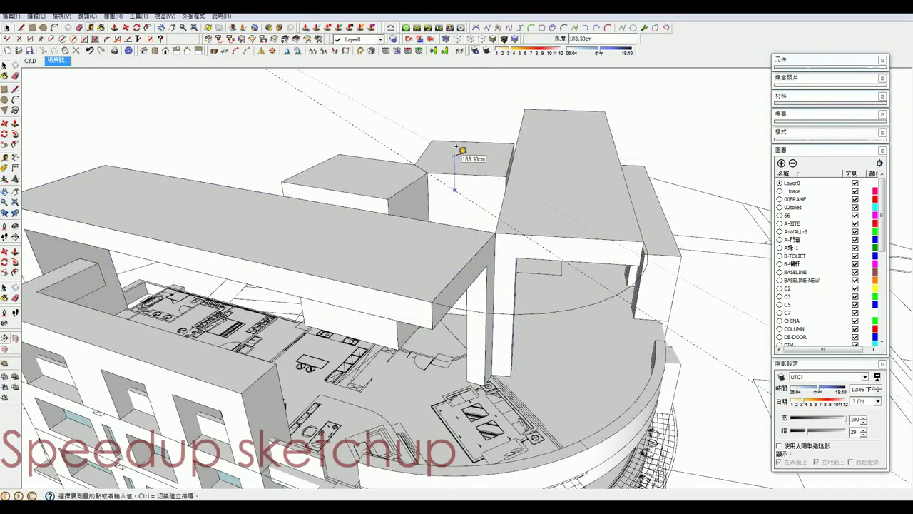
{"action": "key", "text": "space"}
{"action": "left_click", "coordinate": [488, 246]}
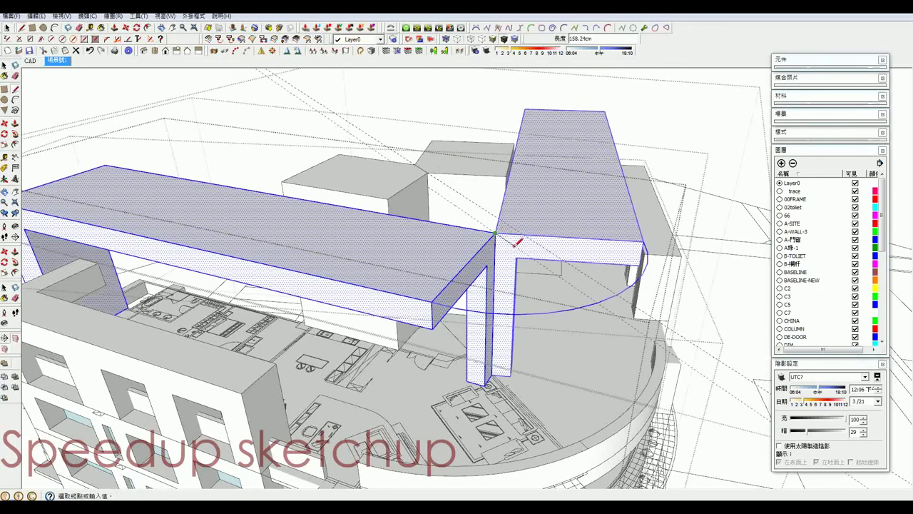
{"action": "left_click", "coordinate": [603, 303]}
Erase the extra face, extrude the quarter-circle face to slab thickness, and unhide everything.
{"action": "key", "text": "e"}
{"action": "left_click", "coordinate": [611, 294]}
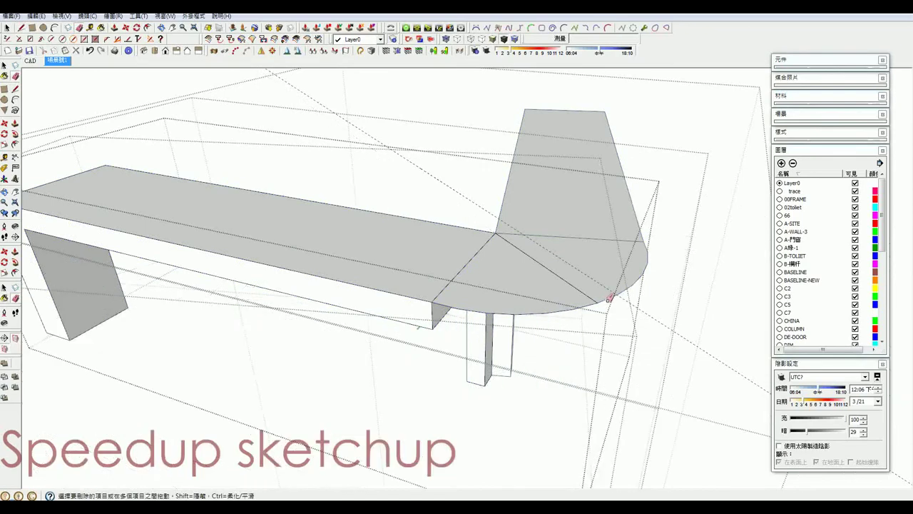
{"action": "middle_click_drag", "start_coordinate": [612, 302], "coordinate": [574, 311]}
{"action": "scroll", "coordinate": [519, 318], "scroll_direction": "up", "scroll_amount": 3}
{"action": "key", "text": "p"}
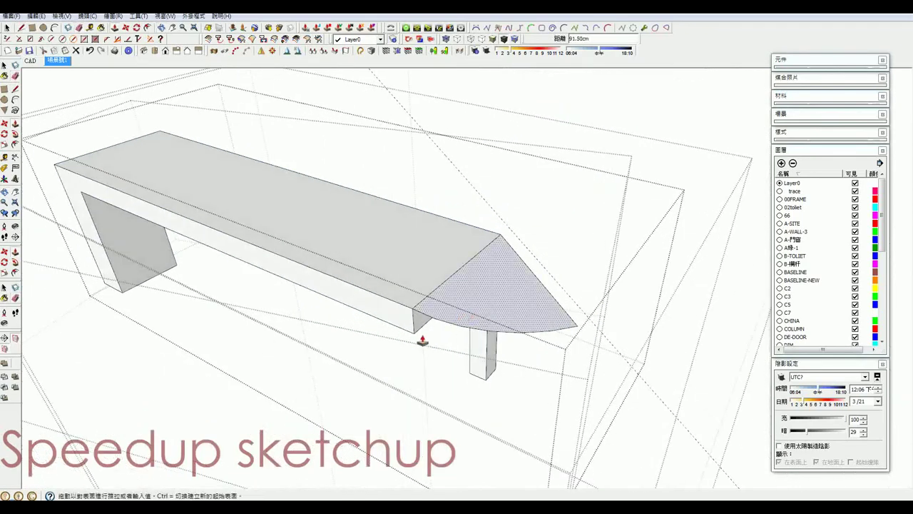
{"action": "left_click_drag", "start_coordinate": [428, 318], "coordinate": [410, 337]}
{"action": "key", "text": "Escape"}
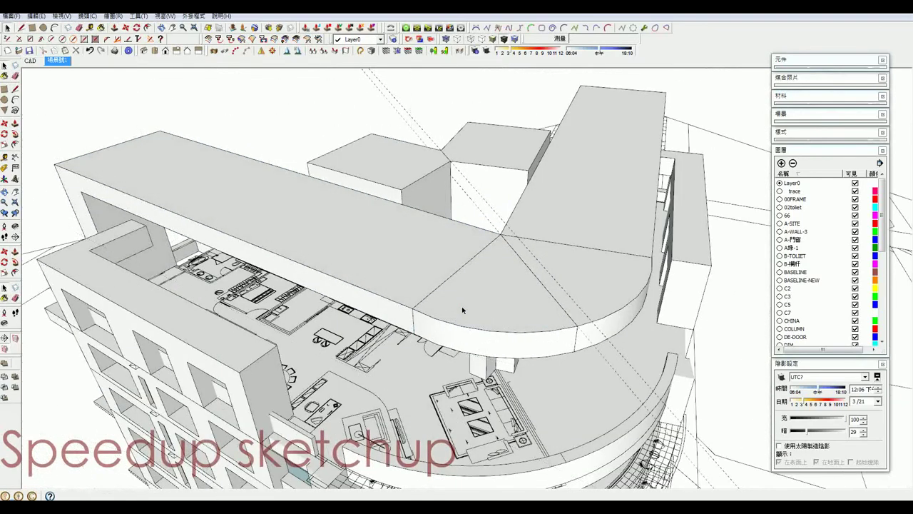
{"action": "key", "text": "space"}
{"action": "scroll", "coordinate": [451, 305], "scroll_direction": "down", "scroll_amount": 3}
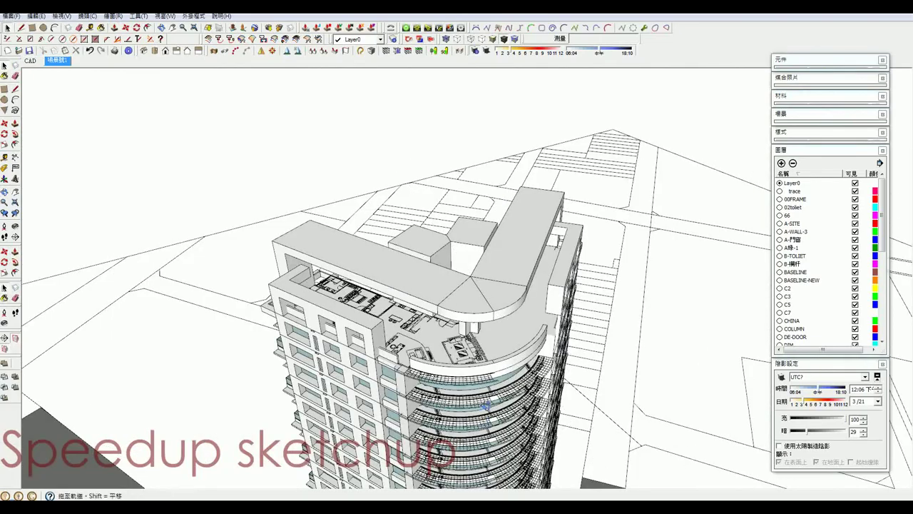
Zoom and orbit close to the crown canopy to inspect its underside and edge.
{"action": "mouse_move", "coordinate": [486, 405]}
{"action": "middle_mouse_down"}
{"action": "mouse_move", "coordinate": [447, 326]}
{"action": "mouse_move", "coordinate": [465, 316]}
{"action": "mouse_move", "coordinate": [566, 326]}
{"action": "middle_mouse_up"}
{"action": "scroll", "coordinate": [465, 317], "scroll_direction": "down", "scroll_amount": 2}
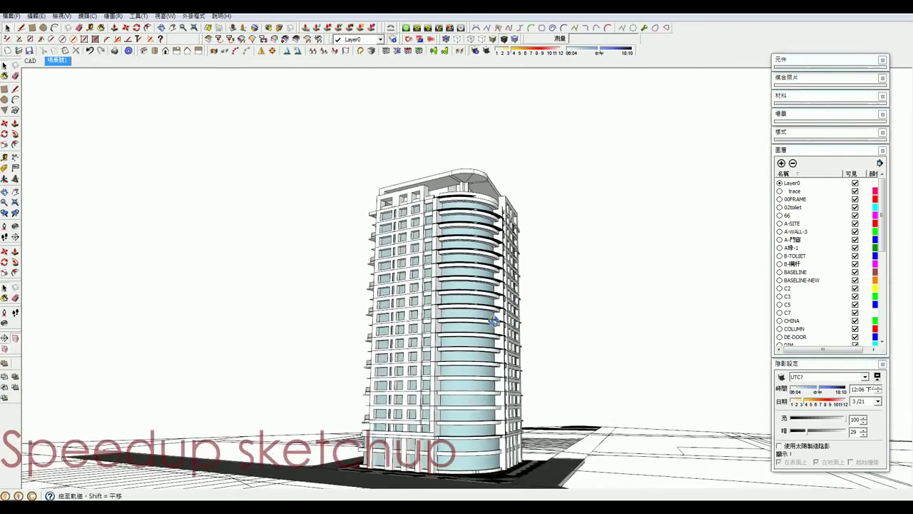
{"action": "scroll", "coordinate": [464, 214], "scroll_direction": "up", "scroll_amount": 3}
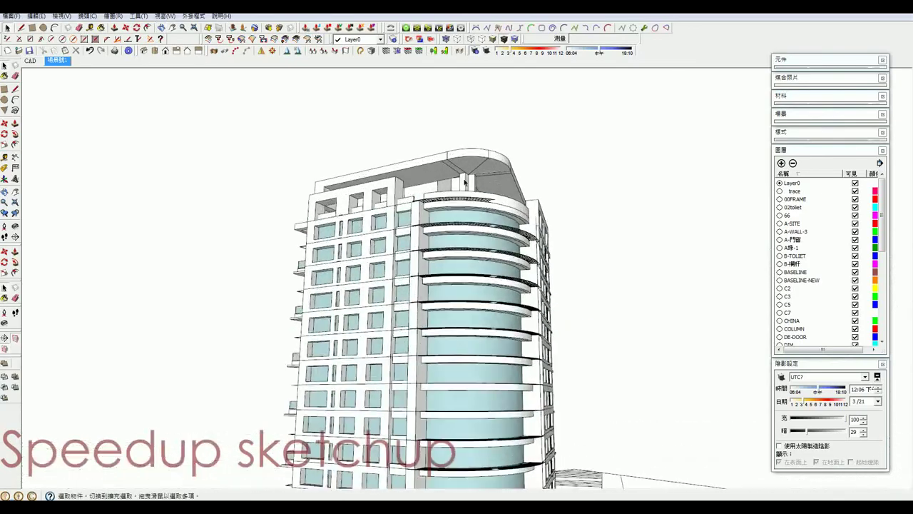
{"action": "scroll", "coordinate": [435, 157], "scroll_direction": "up", "scroll_amount": 5}
{"action": "left_click", "coordinate": [434, 157]}
{"action": "scroll", "coordinate": [421, 181], "scroll_direction": "up", "scroll_amount": 2}
{"action": "scroll", "coordinate": [421, 181], "scroll_direction": "down", "scroll_amount": 3}
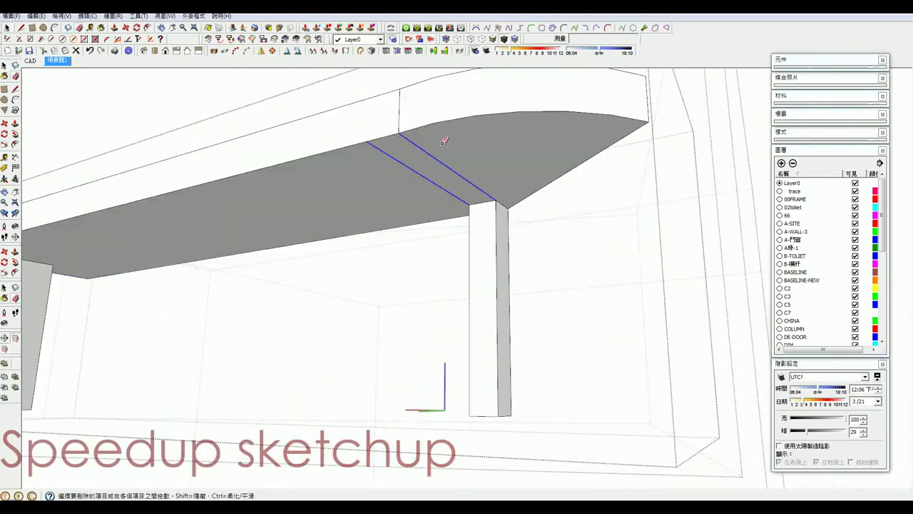
{"action": "middle_click_drag", "start_coordinate": [428, 164], "coordinate": [450, 183]}
{"action": "scroll", "coordinate": [573, 251], "scroll_direction": "up", "scroll_amount": 3}
{"action": "scroll", "coordinate": [573, 251], "scroll_direction": "down", "scroll_amount": 4}
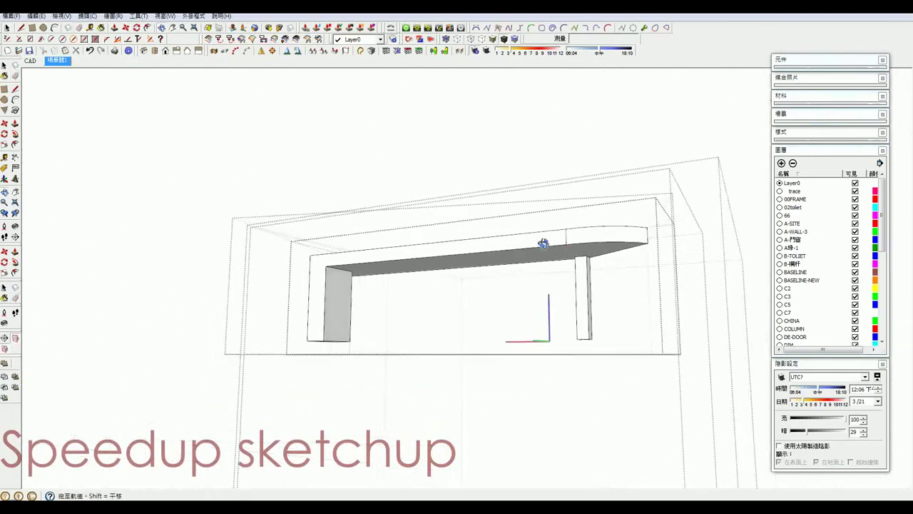
{"action": "mouse_move", "coordinate": [544, 245]}
{"action": "middle_mouse_down"}
{"action": "mouse_move", "coordinate": [459, 208]}
{"action": "mouse_move", "coordinate": [381, 197]}
{"action": "mouse_move", "coordinate": [465, 204]}
{"action": "mouse_move", "coordinate": [492, 402]}
{"action": "mouse_move", "coordinate": [375, 235]}
{"action": "mouse_move", "coordinate": [421, 388]}
{"action": "middle_mouse_up"}
{"action": "scroll", "coordinate": [466, 204], "scroll_direction": "up", "scroll_amount": 3}
{"action": "scroll", "coordinate": [375, 235], "scroll_direction": "up", "scroll_amount": 3}
{"action": "middle_click_drag", "start_coordinate": [412, 271], "coordinate": [432, 321]}
Push/Pull the sliver face at the canopy edge by -120 cm.
{"action": "scroll", "coordinate": [416, 302], "scroll_direction": "down", "scroll_amount": 3}
{"action": "scroll", "coordinate": [432, 322], "scroll_direction": "up", "scroll_amount": 3}
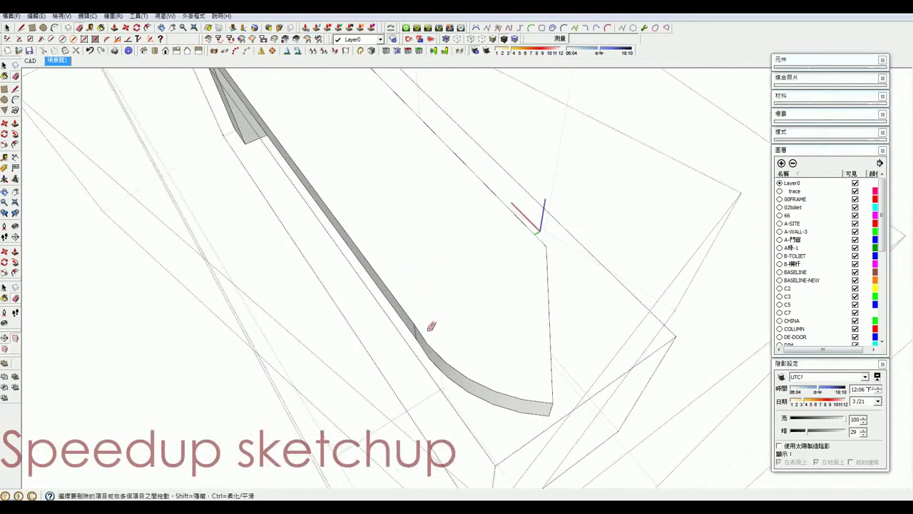
{"action": "scroll", "coordinate": [393, 306], "scroll_direction": "up", "scroll_amount": 3}
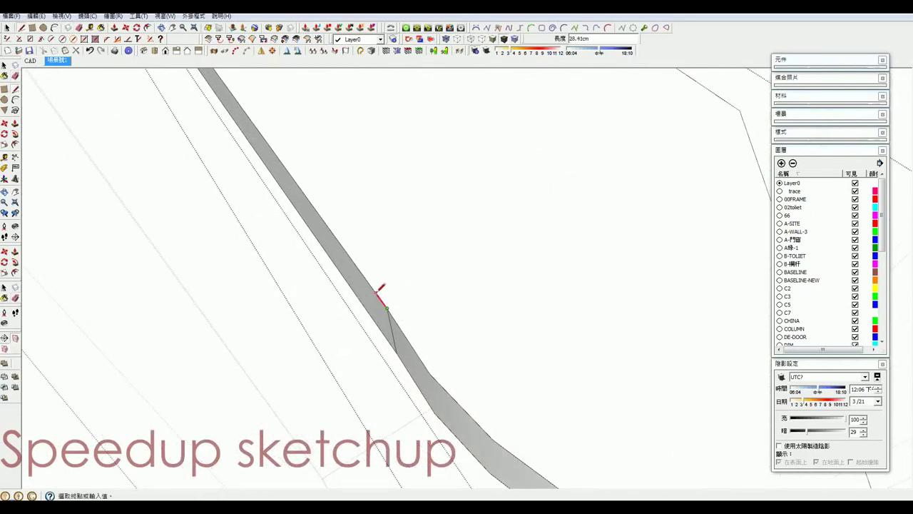
{"action": "scroll", "coordinate": [381, 292], "scroll_direction": "down", "scroll_amount": 3}
{"action": "scroll", "coordinate": [383, 296], "scroll_direction": "down", "scroll_amount": 1}
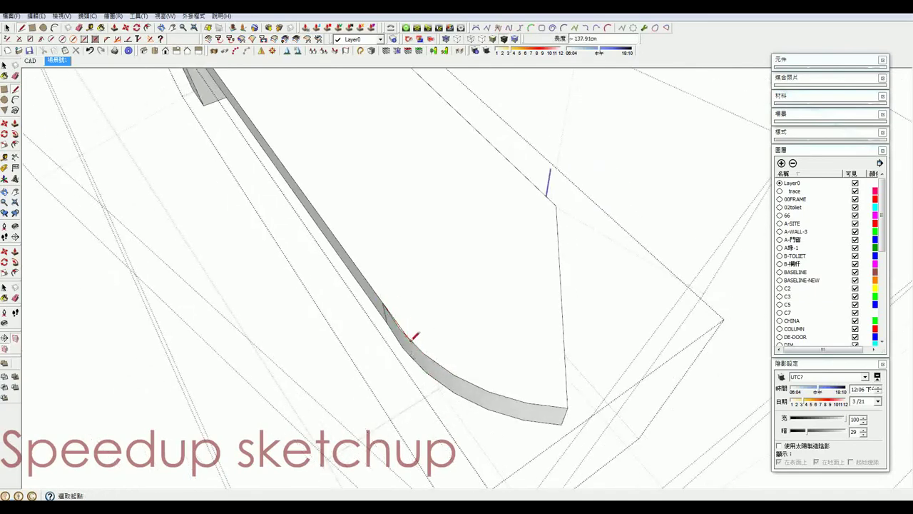
{"action": "scroll", "coordinate": [414, 335], "scroll_direction": "up", "scroll_amount": 2}
{"action": "key", "text": "p"}
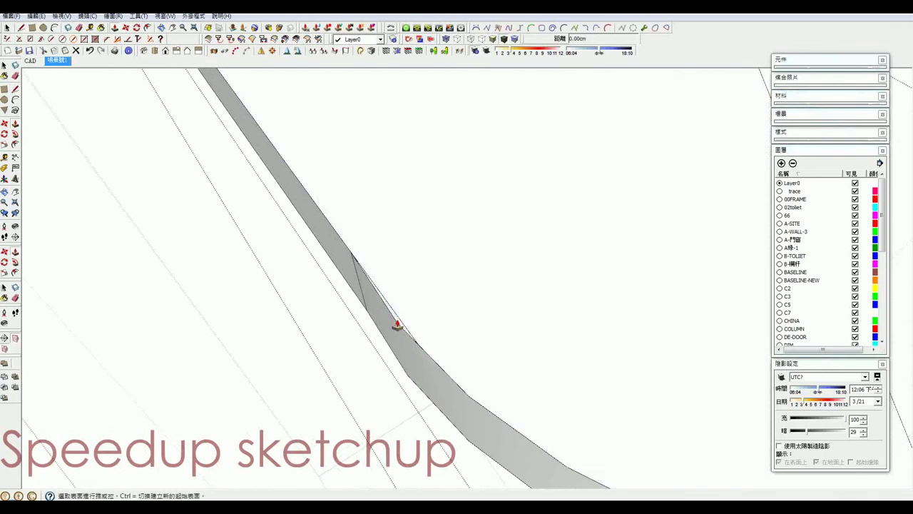
{"action": "left_click", "coordinate": [397, 324]}
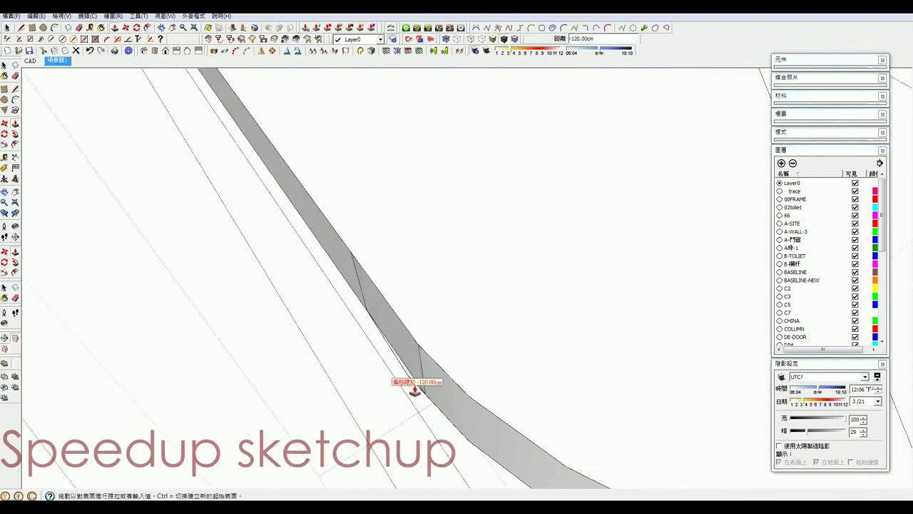
{"action": "left_click", "coordinate": [413, 386]}
Erase the leftover edges and orbit back out to the whole tower.
{"action": "key", "text": "e"}
{"action": "scroll", "coordinate": [438, 310], "scroll_direction": "down", "scroll_amount": 3}
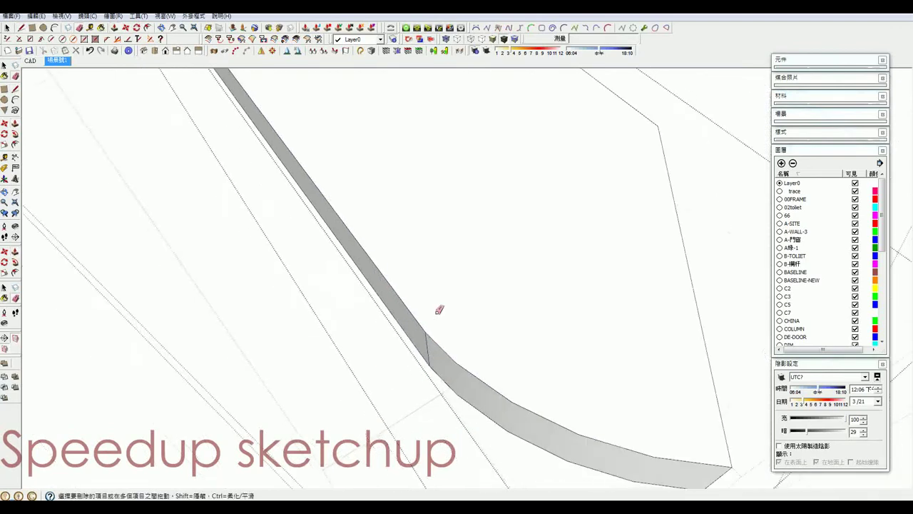
{"action": "scroll", "coordinate": [464, 314], "scroll_direction": "down", "scroll_amount": 2}
{"action": "mouse_move", "coordinate": [465, 313]}
{"action": "middle_mouse_down"}
{"action": "mouse_move", "coordinate": [492, 350]}
{"action": "mouse_move", "coordinate": [521, 319]}
{"action": "mouse_move", "coordinate": [526, 157]}
{"action": "middle_mouse_up"}
{"action": "key", "text": "space"}
{"action": "scroll", "coordinate": [526, 288], "scroll_direction": "up", "scroll_amount": 3}
{"action": "scroll", "coordinate": [520, 283], "scroll_direction": "up", "scroll_amount": 2}
{"action": "scroll", "coordinate": [518, 281], "scroll_direction": "down", "scroll_amount": 4}
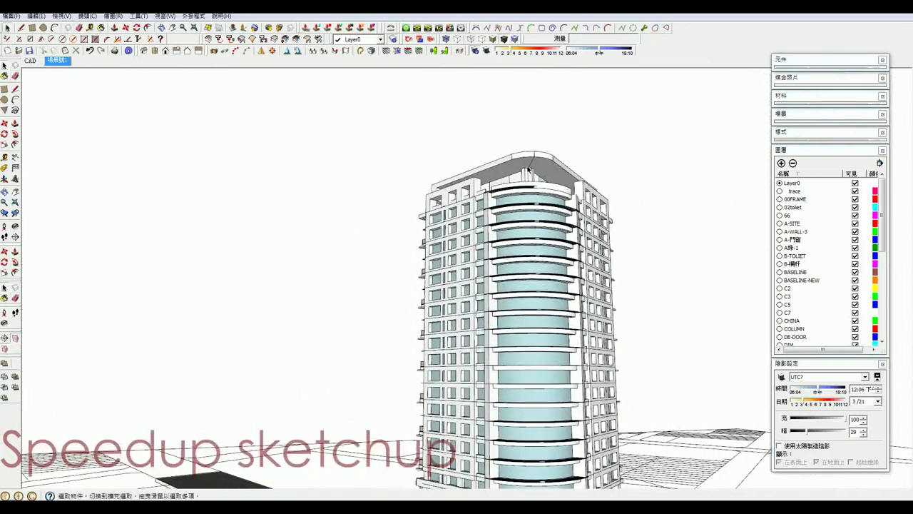
Select the canopy's long curved outer edge and try an inner offset on it.
{"action": "scroll", "coordinate": [452, 157], "scroll_direction": "up", "scroll_amount": 3}
{"action": "scroll", "coordinate": [452, 154], "scroll_direction": "up", "scroll_amount": 3}
{"action": "scroll", "coordinate": [451, 155], "scroll_direction": "up", "scroll_amount": 2}
{"action": "left_click", "coordinate": [451, 154]}
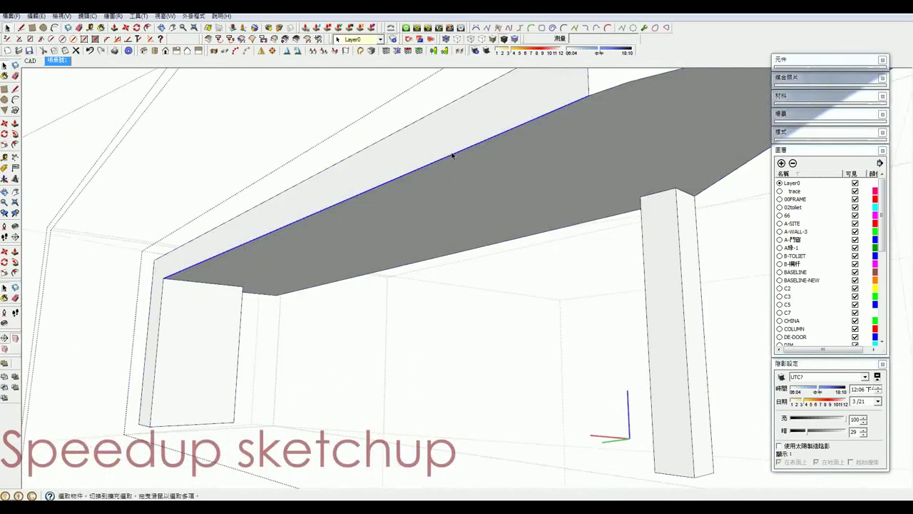
{"action": "scroll", "coordinate": [452, 152], "scroll_direction": "down", "scroll_amount": 3}
{"action": "scroll", "coordinate": [488, 123], "scroll_direction": "down", "scroll_amount": 3}
{"action": "scroll", "coordinate": [456, 126], "scroll_direction": "down", "scroll_amount": 1}
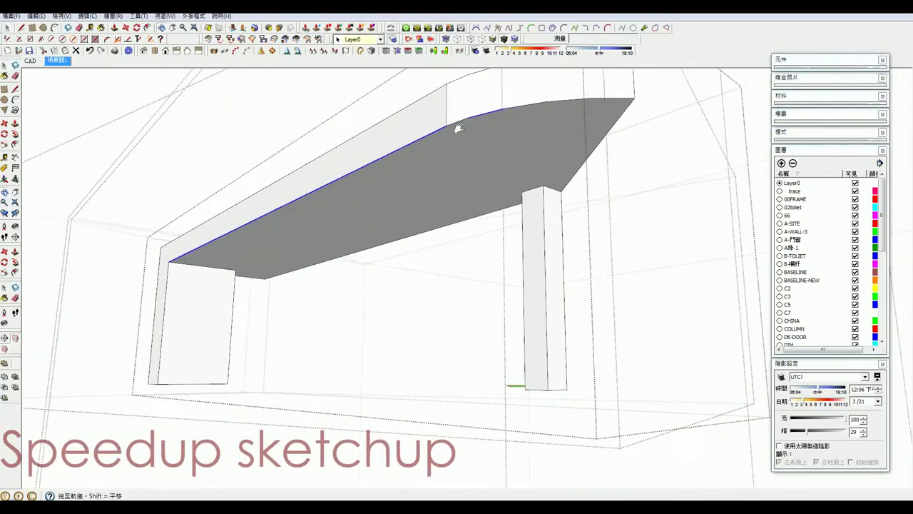
{"action": "scroll", "coordinate": [414, 147], "scroll_direction": "down", "scroll_amount": 1}
{"action": "scroll", "coordinate": [410, 151], "scroll_direction": "up", "scroll_amount": 3}
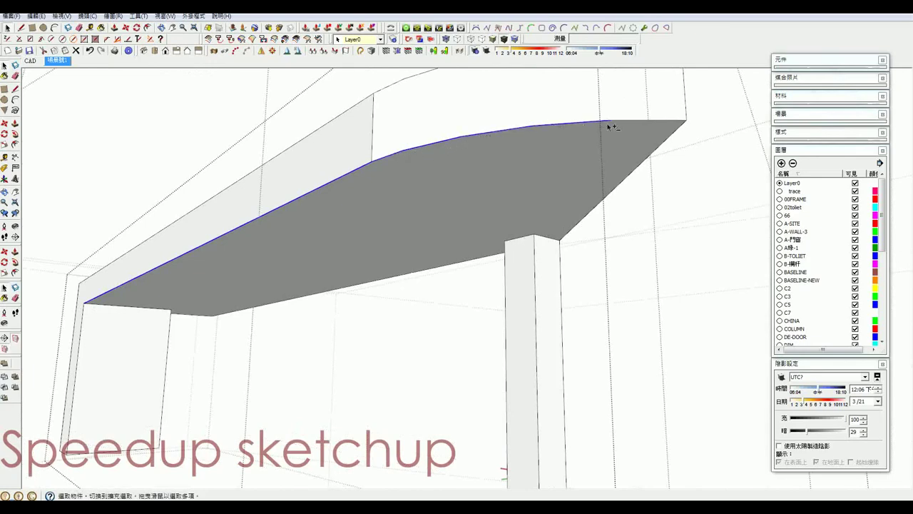
{"action": "mouse_move", "coordinate": [625, 123]}
{"action": "middle_mouse_down"}
{"action": "mouse_move", "coordinate": [517, 167]}
{"action": "mouse_move", "coordinate": [447, 145]}
{"action": "middle_mouse_up"}
{"action": "left_click", "coordinate": [437, 162]}
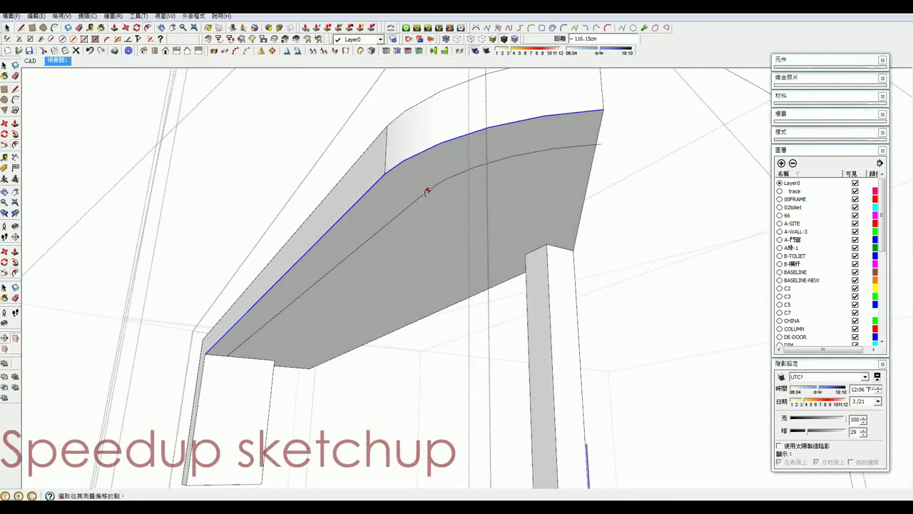
{"action": "type", "text": "00"}
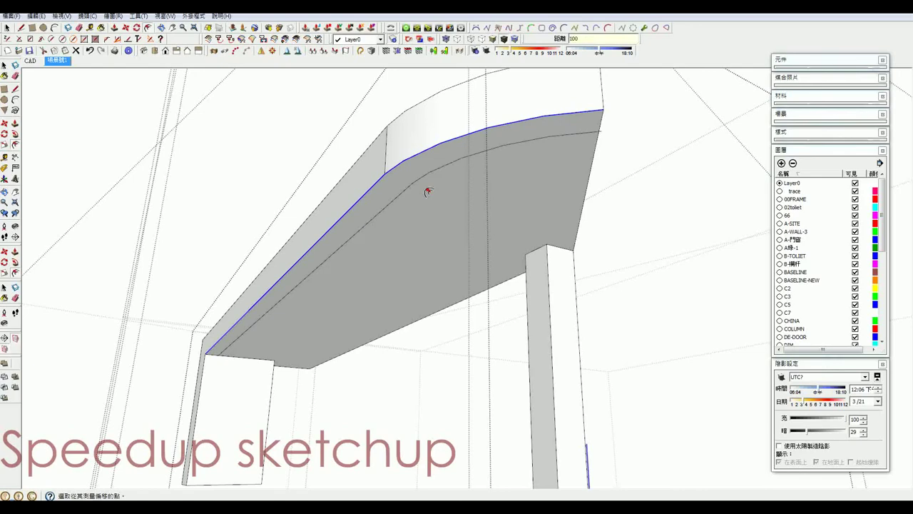
{"action": "key", "text": "Return"}
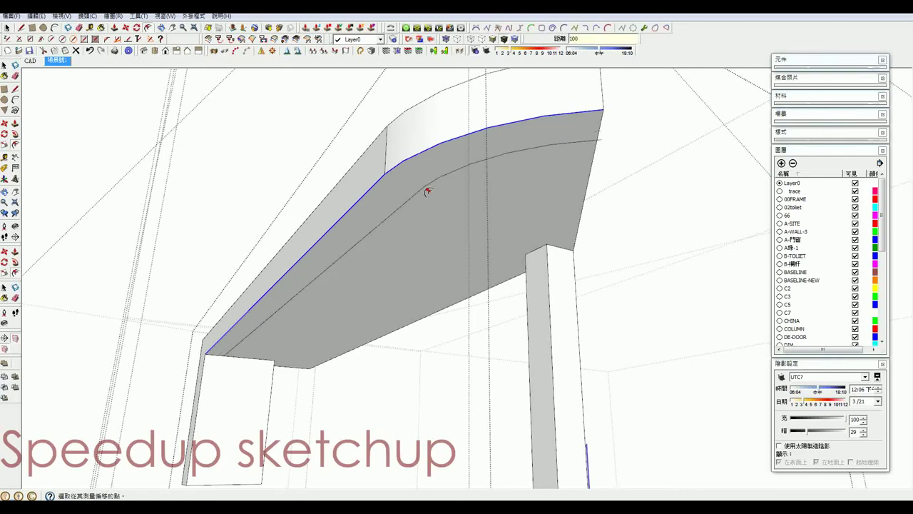
Undo the trial inner offset line on the canopy underside.
{"action": "key", "text": "p"}
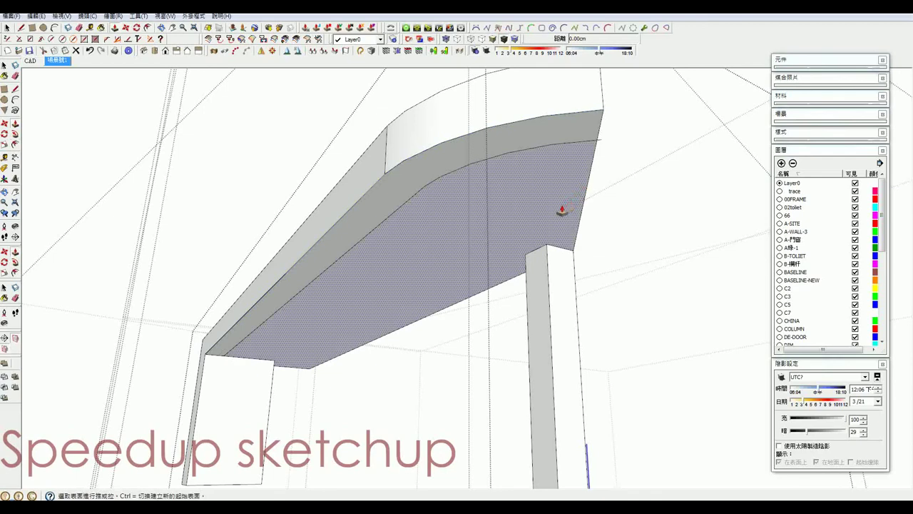
{"action": "key", "text": "ctrl+z"}
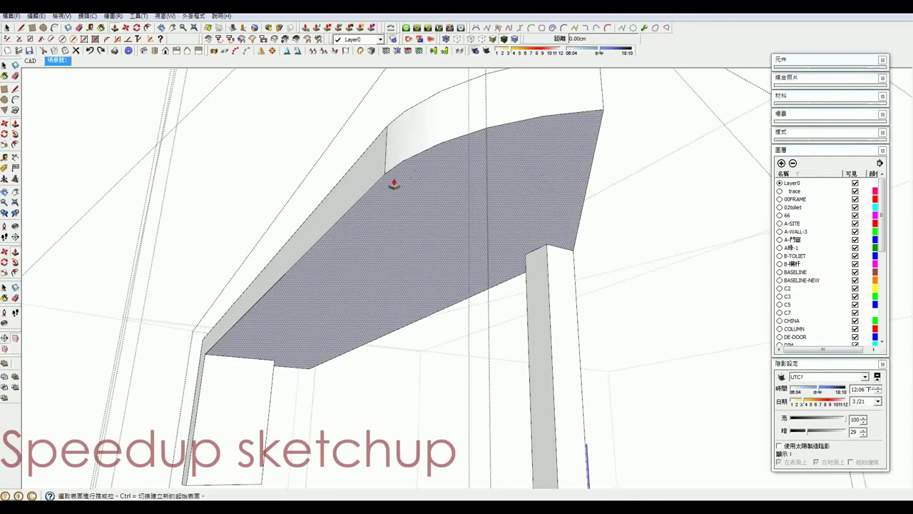
{"action": "mouse_move", "coordinate": [382, 189]}
{"action": "middle_mouse_down"}
{"action": "mouse_move", "coordinate": [432, 274]}
{"action": "mouse_move", "coordinate": [434, 299]}
{"action": "mouse_move", "coordinate": [451, 256]}
{"action": "mouse_move", "coordinate": [453, 407]}
{"action": "middle_mouse_up"}
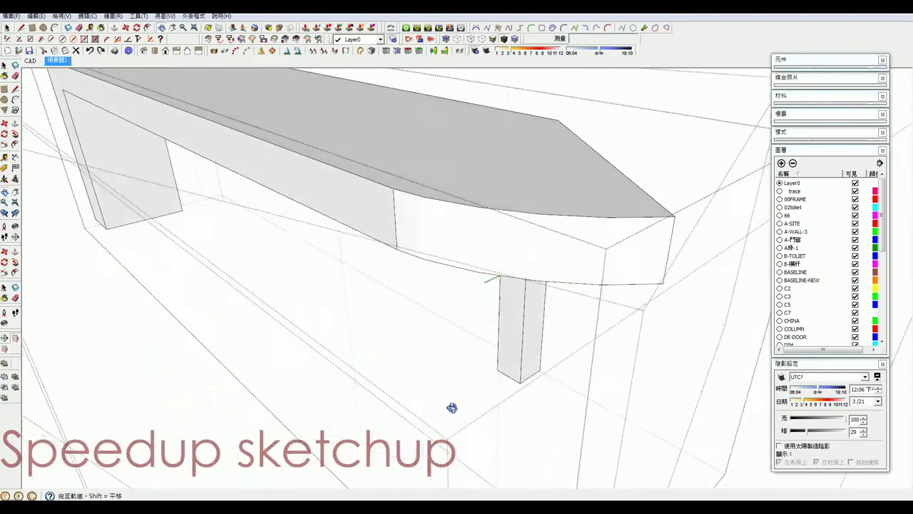
{"action": "scroll", "coordinate": [452, 408], "scroll_direction": "up", "scroll_amount": 5}
Turn on X-ray and window-select only the beam's bottom curved edge.
{"action": "key", "text": "space"}
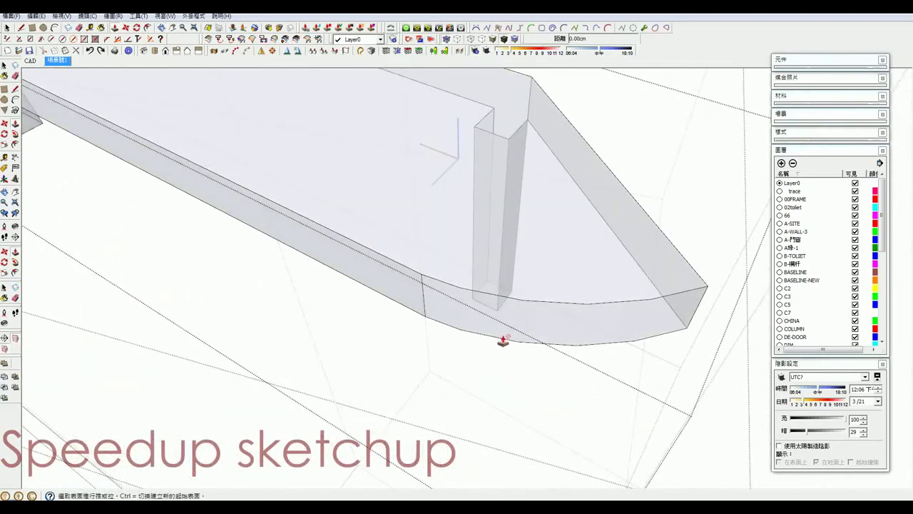
{"action": "left_click", "coordinate": [460, 330]}
{"action": "left_click_drag", "start_coordinate": [403, 309], "coordinate": [717, 388]}
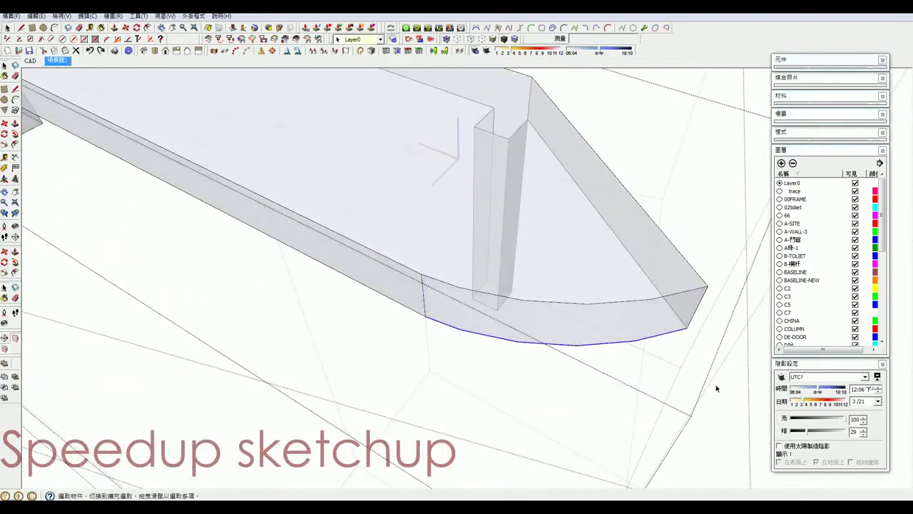
{"action": "scroll", "coordinate": [568, 344], "scroll_direction": "down", "scroll_amount": 3}
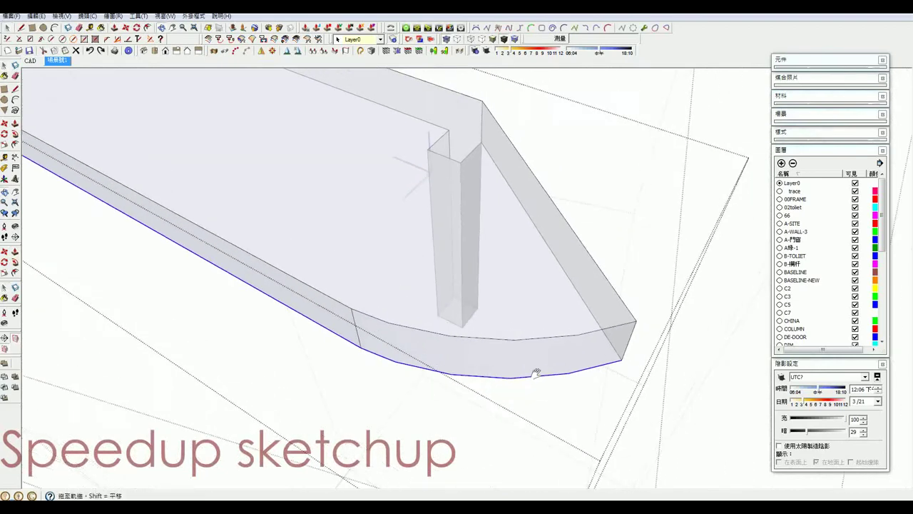
{"action": "mouse_move", "coordinate": [534, 371]}
{"action": "middle_mouse_down"}
{"action": "mouse_move", "coordinate": [350, 235]}
{"action": "mouse_move", "coordinate": [473, 102]}
{"action": "mouse_move", "coordinate": [468, 147]}
{"action": "mouse_move", "coordinate": [498, 183]}
{"action": "middle_mouse_up"}
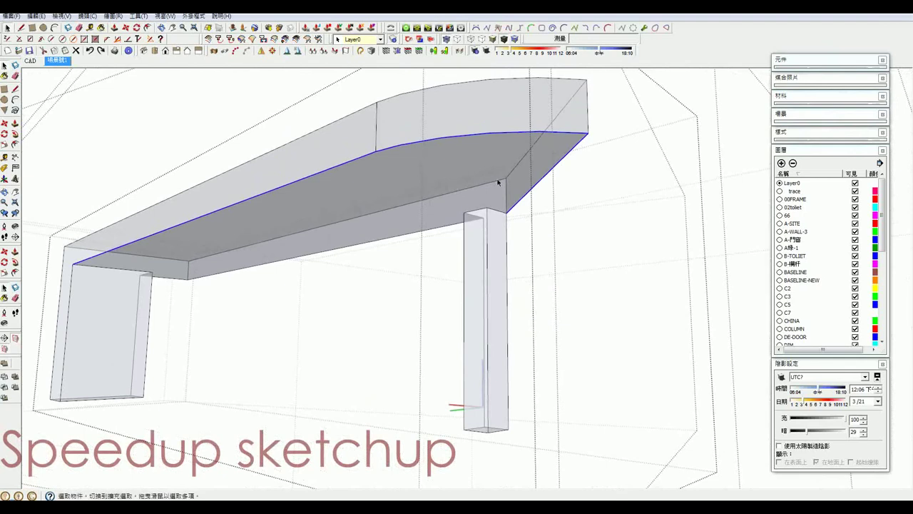
Offset the selected curved edge inward by 100.
{"action": "left_click", "coordinate": [560, 168]}
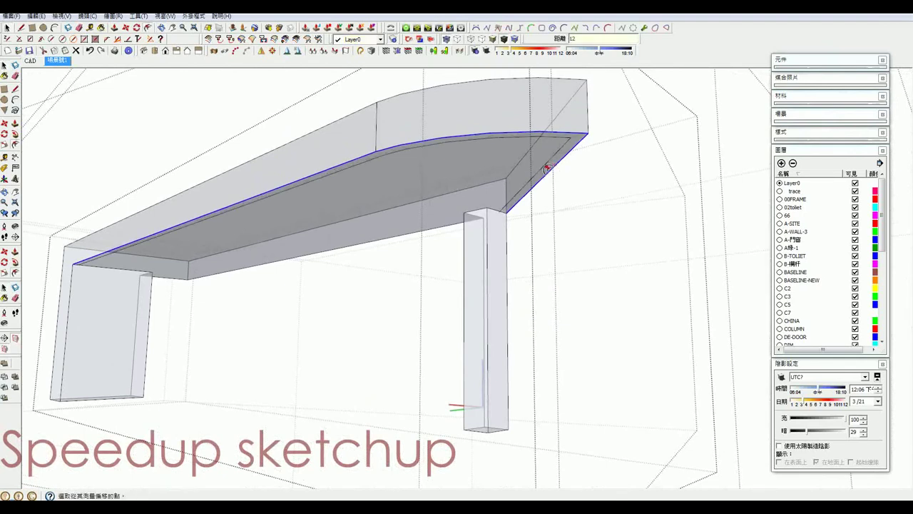
{"action": "type", "text": "0"}
{"action": "key", "text": "Return"}
{"action": "type", "text": "00"}
{"action": "key", "text": "Return"}
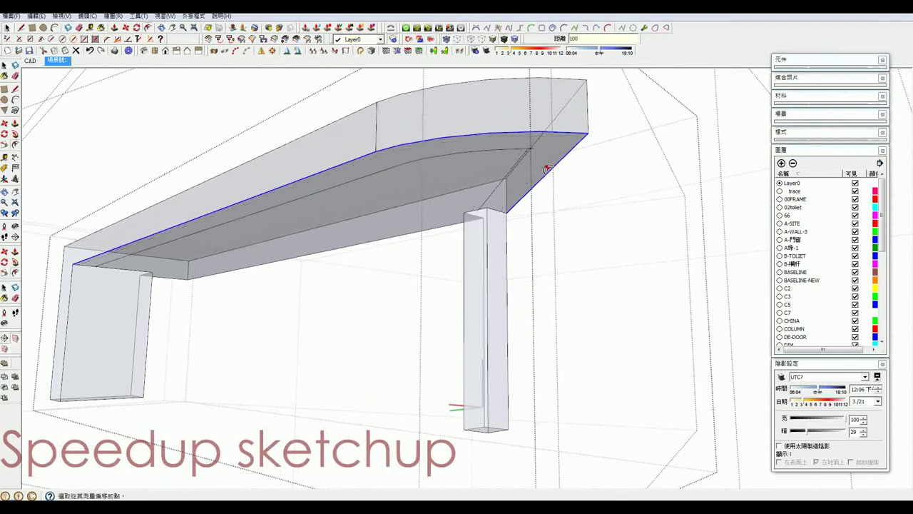
Push the inner underside face of the slab up through 120 cm.
{"action": "middle_click_drag", "start_coordinate": [547, 169], "coordinate": [470, 145]}
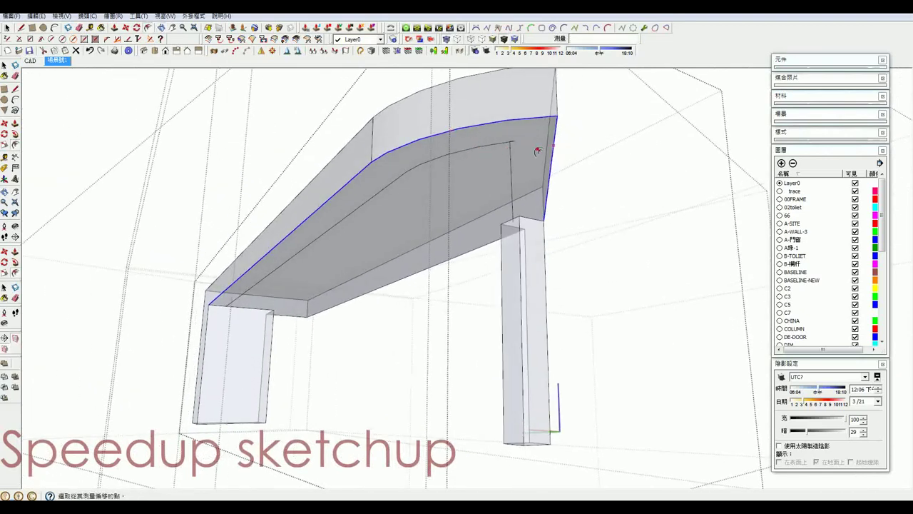
{"action": "scroll", "coordinate": [540, 149], "scroll_direction": "up", "scroll_amount": 3}
{"action": "key", "text": "p"}
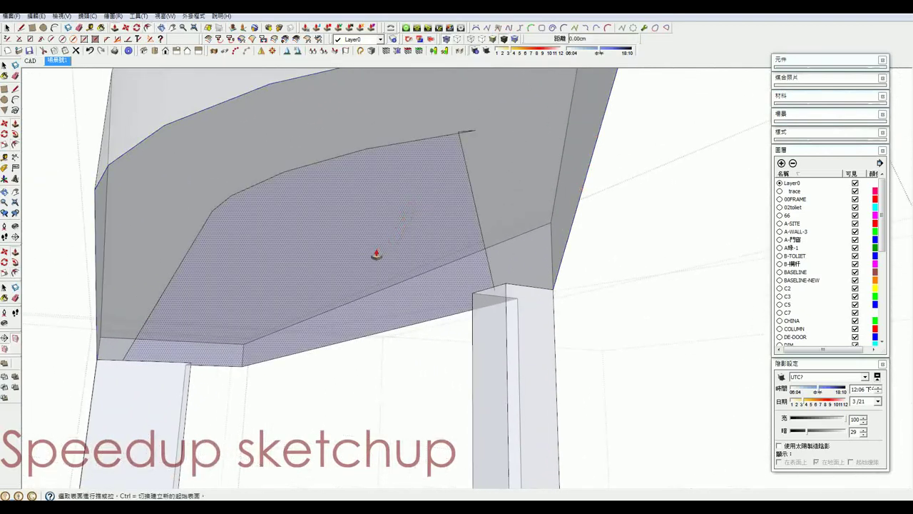
{"action": "left_click_drag", "start_coordinate": [376, 254], "coordinate": [408, 162]}
{"action": "left_click", "coordinate": [411, 159]}
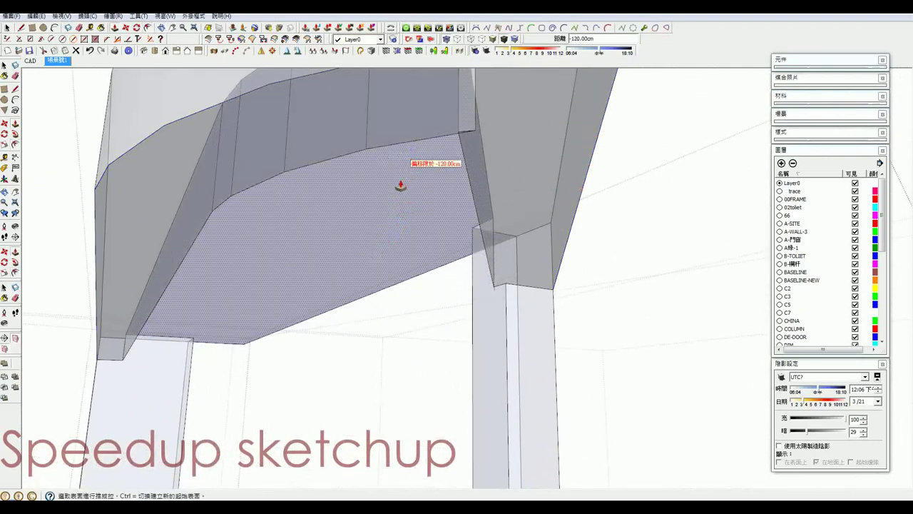
Erase the leftover slab edges with the Eraser.
{"action": "mouse_move", "coordinate": [401, 183]}
{"action": "middle_mouse_down"}
{"action": "mouse_move", "coordinate": [426, 196]}
{"action": "mouse_move", "coordinate": [403, 218]}
{"action": "mouse_move", "coordinate": [424, 432]}
{"action": "middle_mouse_up"}
{"action": "scroll", "coordinate": [426, 196], "scroll_direction": "down", "scroll_amount": 5}
{"action": "key", "text": "e"}
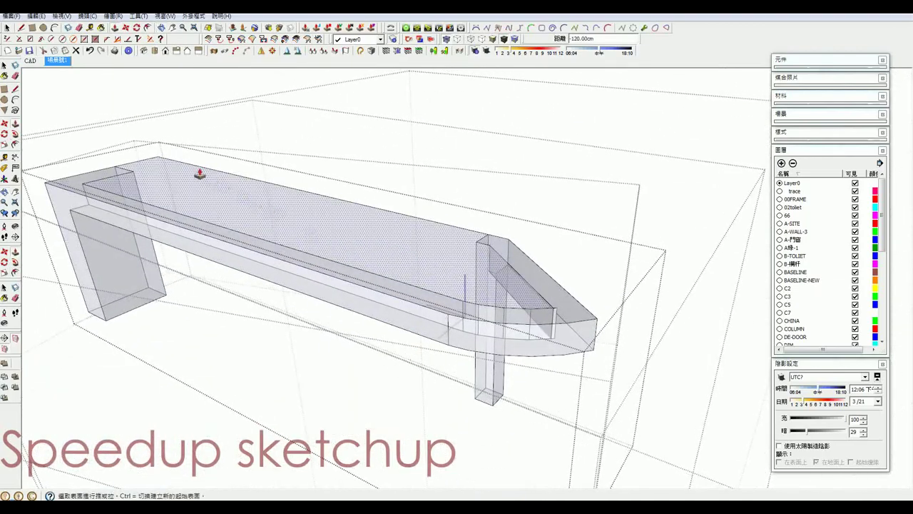
{"action": "left_click", "coordinate": [181, 156]}
Erase another leftover slab edge and orbit around the tower to view the roof.
{"action": "left_click", "coordinate": [319, 258]}
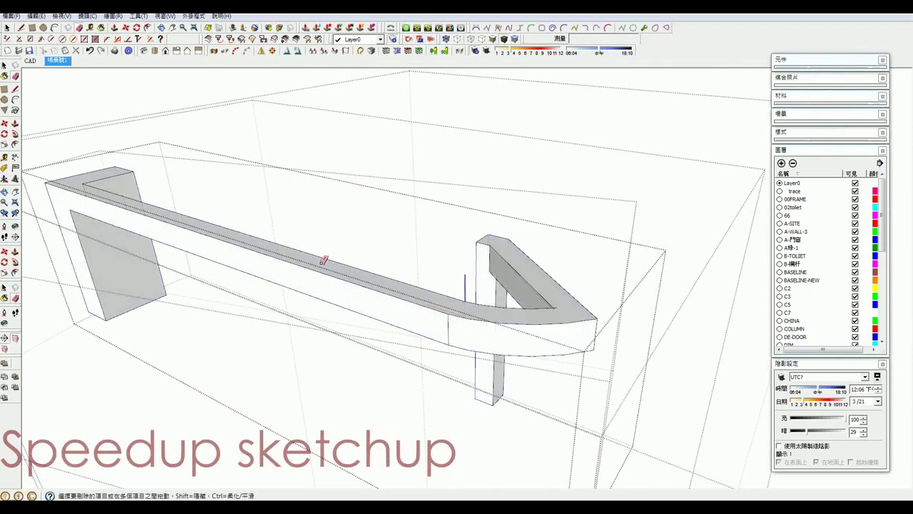
{"action": "mouse_move", "coordinate": [322, 261]}
{"action": "middle_mouse_down"}
{"action": "mouse_move", "coordinate": [458, 326]}
{"action": "mouse_move", "coordinate": [314, 175]}
{"action": "mouse_move", "coordinate": [400, 163]}
{"action": "mouse_move", "coordinate": [458, 224]}
{"action": "middle_mouse_up"}
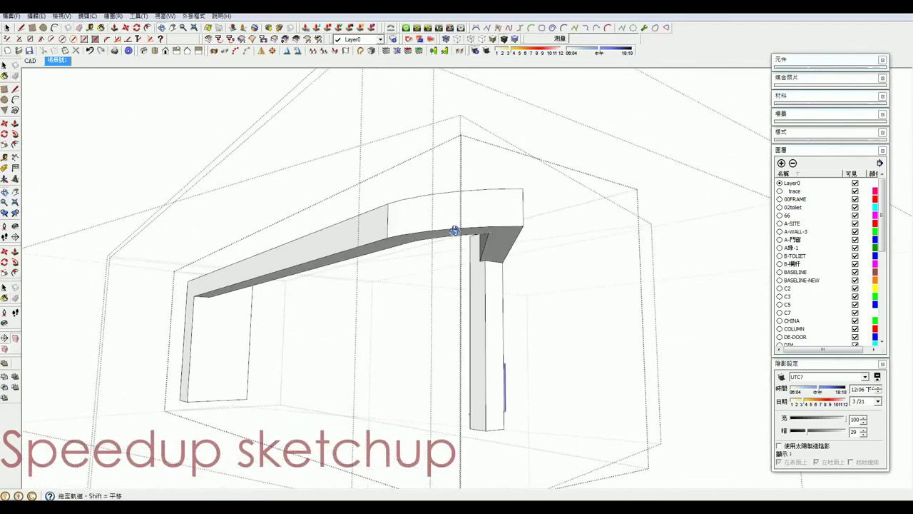
{"action": "scroll", "coordinate": [458, 224], "scroll_direction": "up", "scroll_amount": 3}
{"action": "scroll", "coordinate": [485, 229], "scroll_direction": "up", "scroll_amount": 3}
{"action": "scroll", "coordinate": [560, 233], "scroll_direction": "down", "scroll_amount": 3}
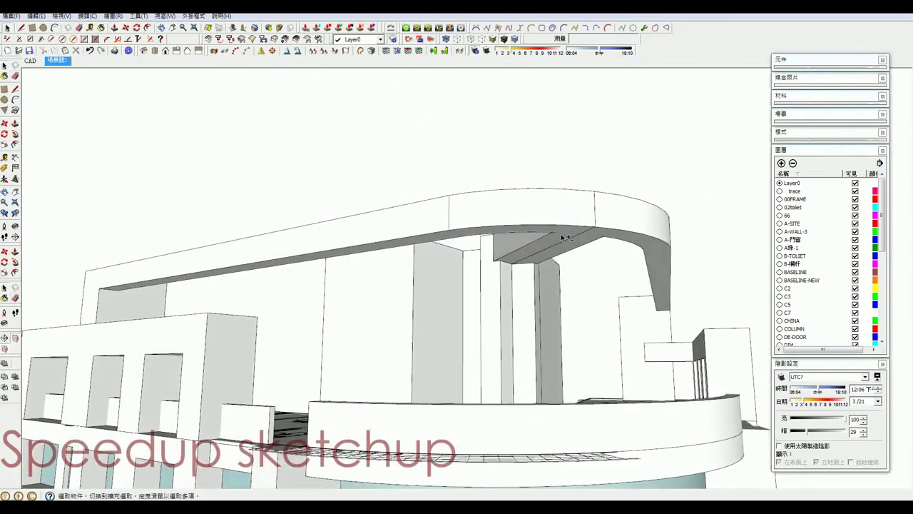
{"action": "scroll", "coordinate": [560, 234], "scroll_direction": "down", "scroll_amount": 5}
{"action": "scroll", "coordinate": [570, 277], "scroll_direction": "down", "scroll_amount": 3}
{"action": "mouse_move", "coordinate": [570, 276]}
{"action": "middle_mouse_down"}
{"action": "mouse_move", "coordinate": [539, 245]}
{"action": "mouse_move", "coordinate": [524, 306]}
{"action": "mouse_move", "coordinate": [438, 349]}
{"action": "mouse_move", "coordinate": [497, 278]}
{"action": "middle_mouse_up"}
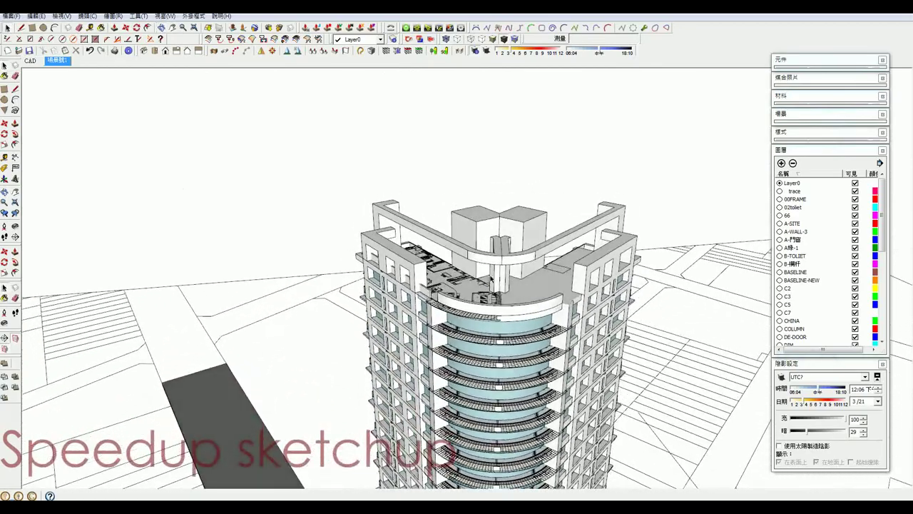
{"action": "scroll", "coordinate": [497, 278], "scroll_direction": "up", "scroll_amount": 5}
{"action": "scroll", "coordinate": [497, 279], "scroll_direction": "up", "scroll_amount": 2}
Open the curved beam group for editing and zoom in on its column.
{"action": "double_click", "coordinate": [497, 278]}
{"action": "scroll", "coordinate": [489, 149], "scroll_direction": "up", "scroll_amount": 3}
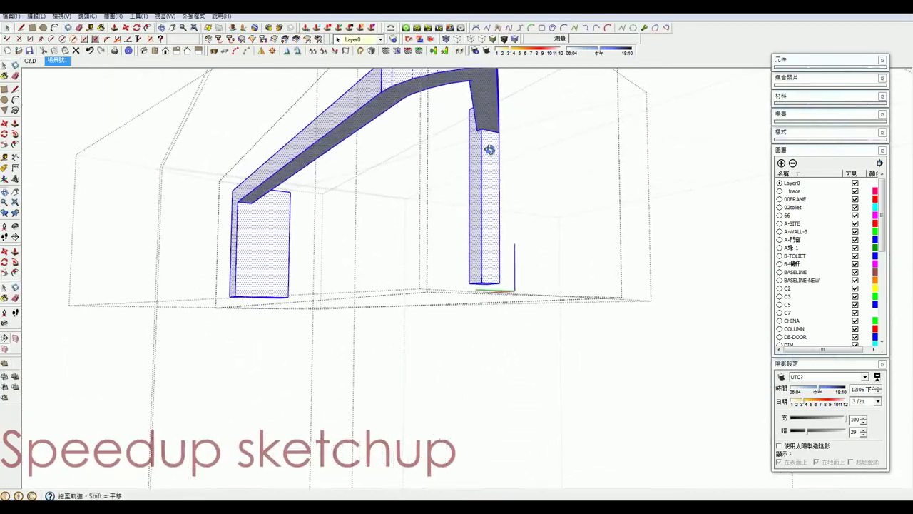
{"action": "scroll", "coordinate": [490, 147], "scroll_direction": "up", "scroll_amount": 3}
{"action": "scroll", "coordinate": [487, 142], "scroll_direction": "up", "scroll_amount": 2}
{"action": "middle_click_drag", "start_coordinate": [477, 122], "coordinate": [502, 116]}
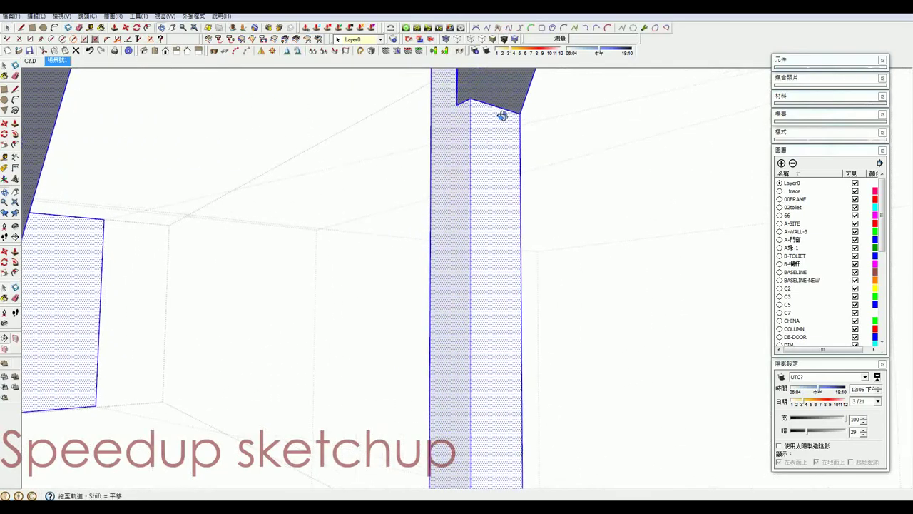
{"action": "key", "text": "t"}
{"action": "scroll", "coordinate": [470, 103], "scroll_direction": "up", "scroll_amount": 2}
{"action": "scroll", "coordinate": [470, 94], "scroll_direction": "up", "scroll_amount": 3}
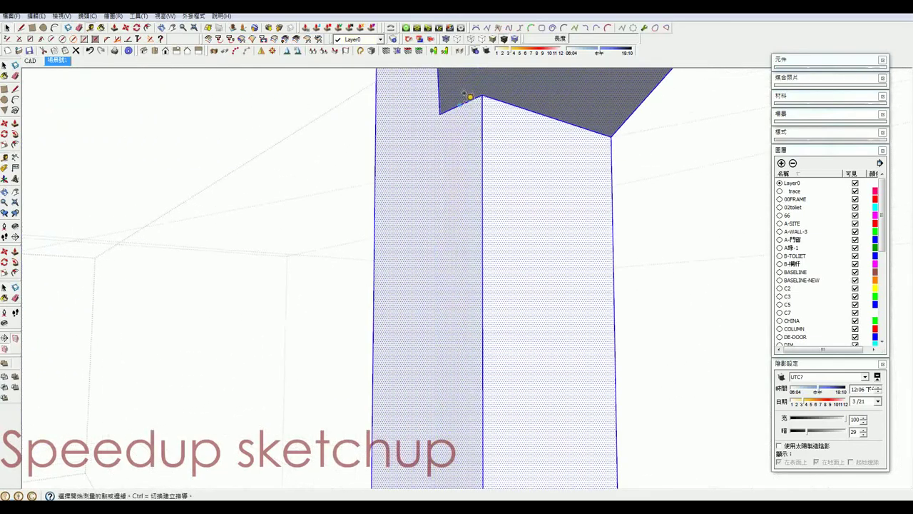
Move the column's vertical corner edge about 130 cm, then swing out to the tower.
{"action": "left_click", "coordinate": [484, 99]}
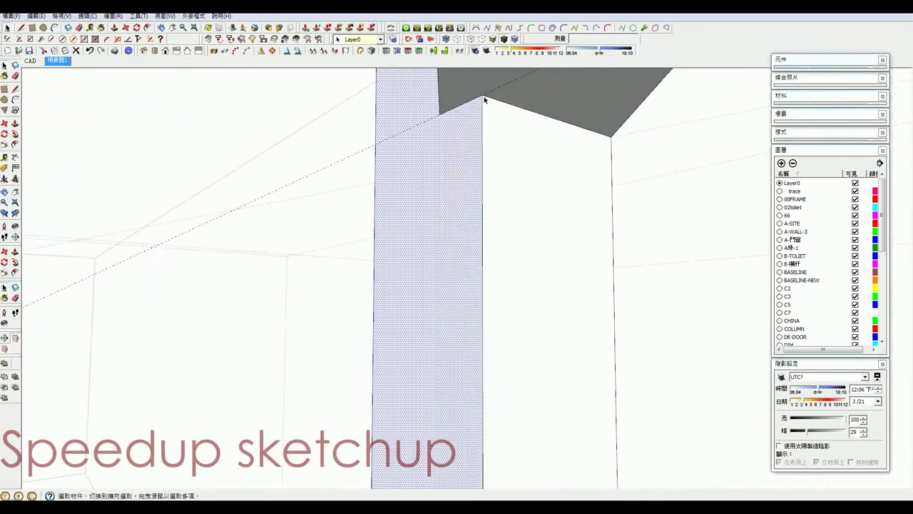
{"action": "left_click", "coordinate": [483, 100]}
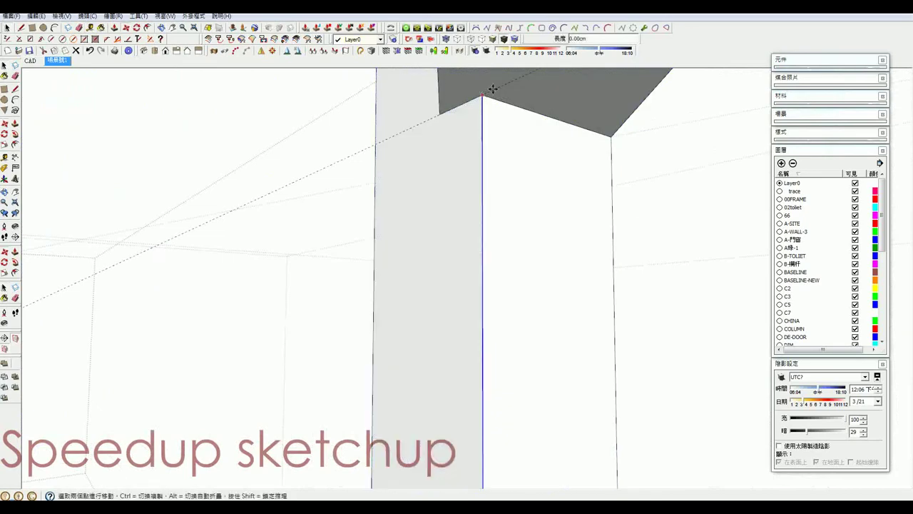
{"action": "left_click", "coordinate": [492, 89]}
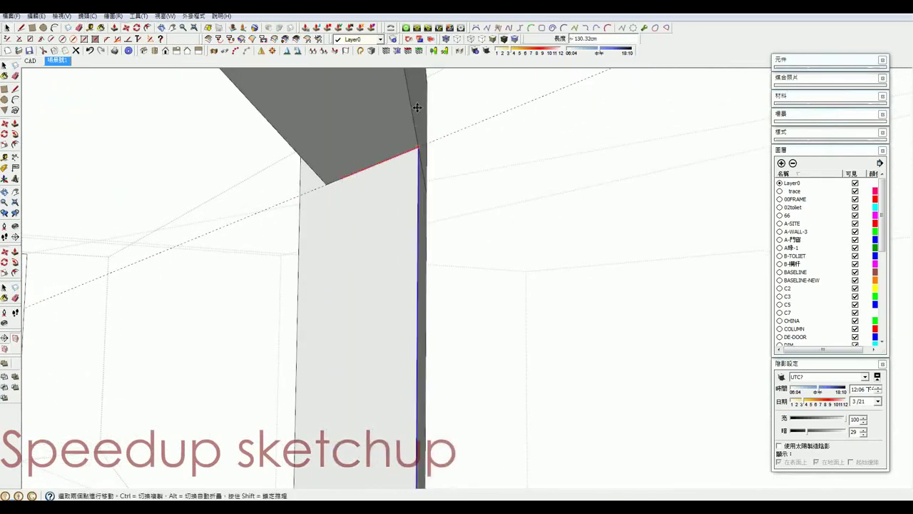
{"action": "key", "text": "space"}
{"action": "scroll", "coordinate": [399, 142], "scroll_direction": "down", "scroll_amount": 5}
{"action": "middle_click_drag", "start_coordinate": [404, 146], "coordinate": [412, 286]}
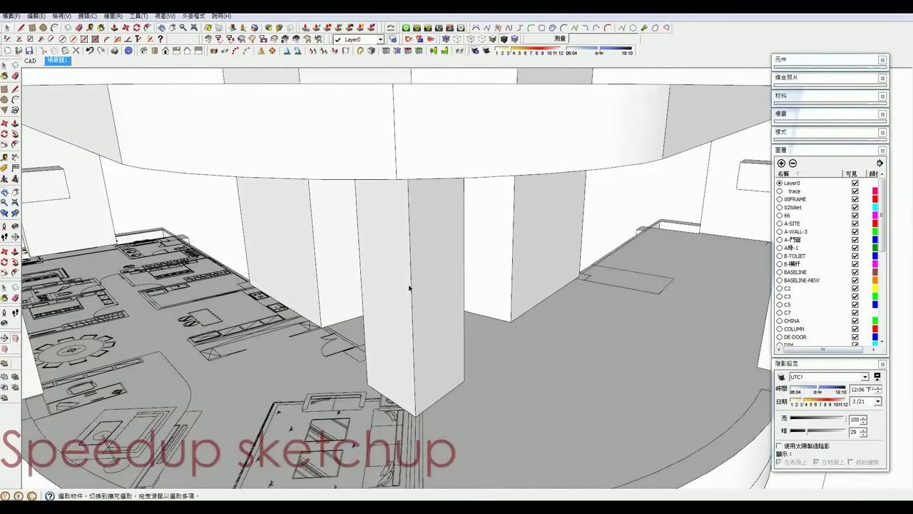
{"action": "scroll", "coordinate": [428, 271], "scroll_direction": "down", "scroll_amount": 6}
Orbit to look down on the whole tower and hide the 'trace' layer.
{"action": "middle_click_drag", "start_coordinate": [447, 258], "coordinate": [411, 179]}
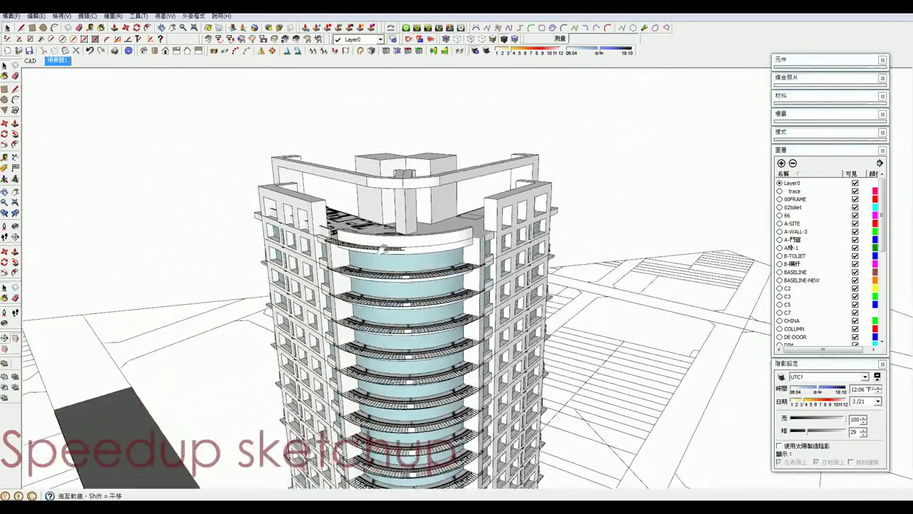
{"action": "scroll", "coordinate": [401, 100], "scroll_direction": "up", "scroll_amount": 3}
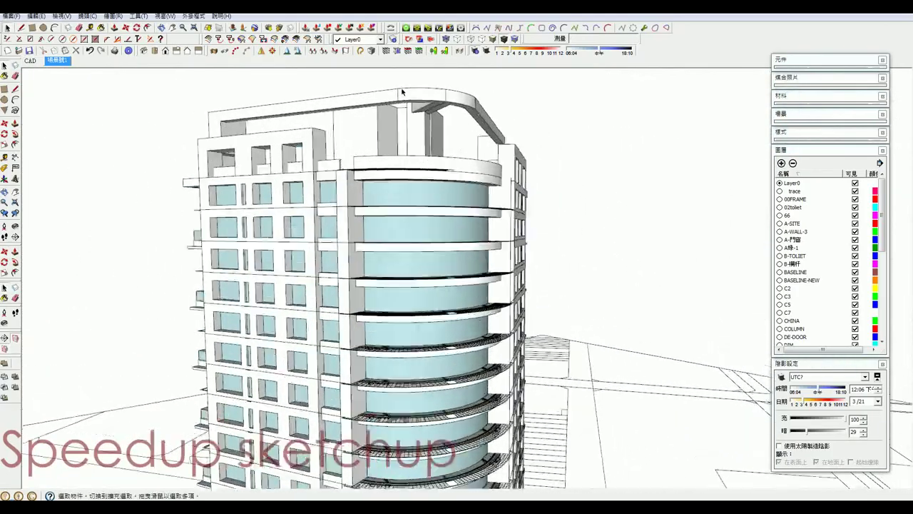
{"action": "scroll", "coordinate": [399, 89], "scroll_direction": "up", "scroll_amount": 6}
{"action": "key", "text": "e"}
{"action": "scroll", "coordinate": [382, 104], "scroll_direction": "down", "scroll_amount": 5}
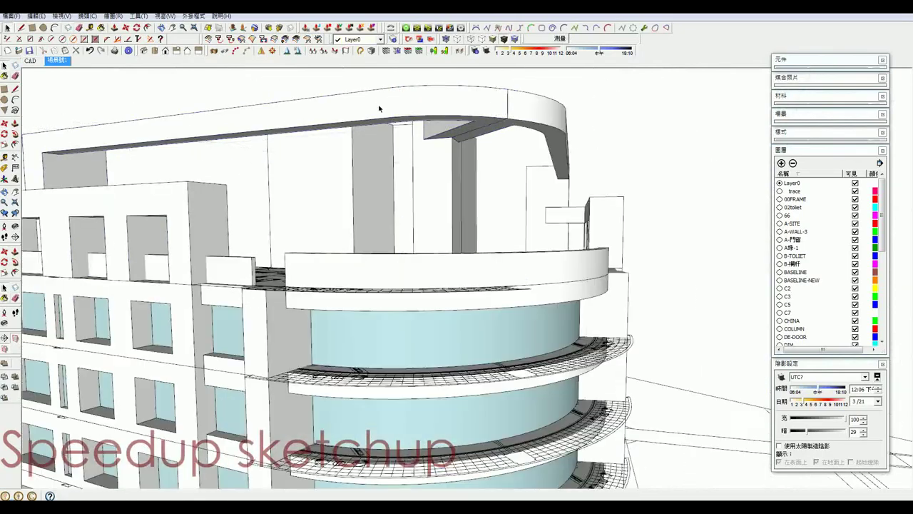
{"action": "scroll", "coordinate": [377, 121], "scroll_direction": "down", "scroll_amount": 4}
{"action": "key", "text": "space"}
{"action": "scroll", "coordinate": [386, 264], "scroll_direction": "down", "scroll_amount": 3}
{"action": "scroll", "coordinate": [373, 233], "scroll_direction": "down", "scroll_amount": 3}
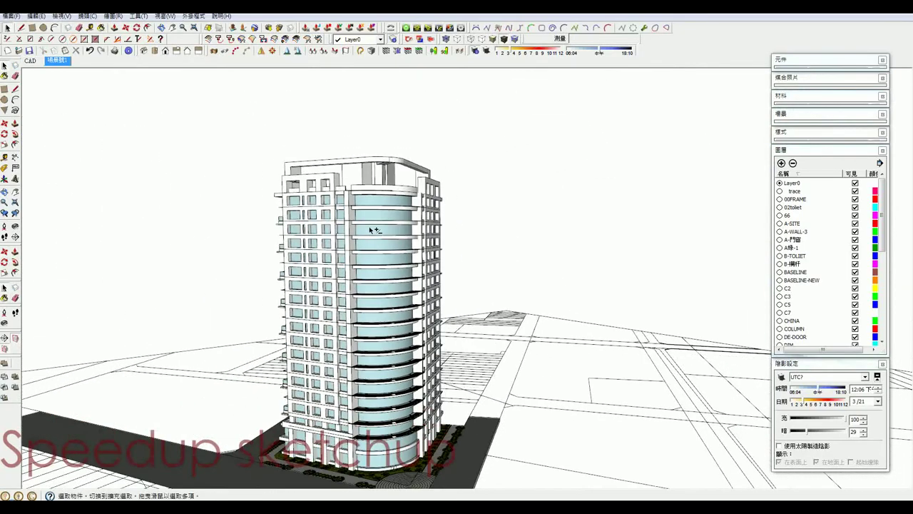
{"action": "mouse_move", "coordinate": [373, 235]}
{"action": "middle_mouse_down"}
{"action": "mouse_move", "coordinate": [326, 197]}
{"action": "mouse_move", "coordinate": [303, 239]}
{"action": "mouse_move", "coordinate": [302, 218]}
{"action": "mouse_move", "coordinate": [316, 214]}
{"action": "mouse_move", "coordinate": [346, 238]}
{"action": "mouse_move", "coordinate": [364, 228]}
{"action": "middle_mouse_up"}
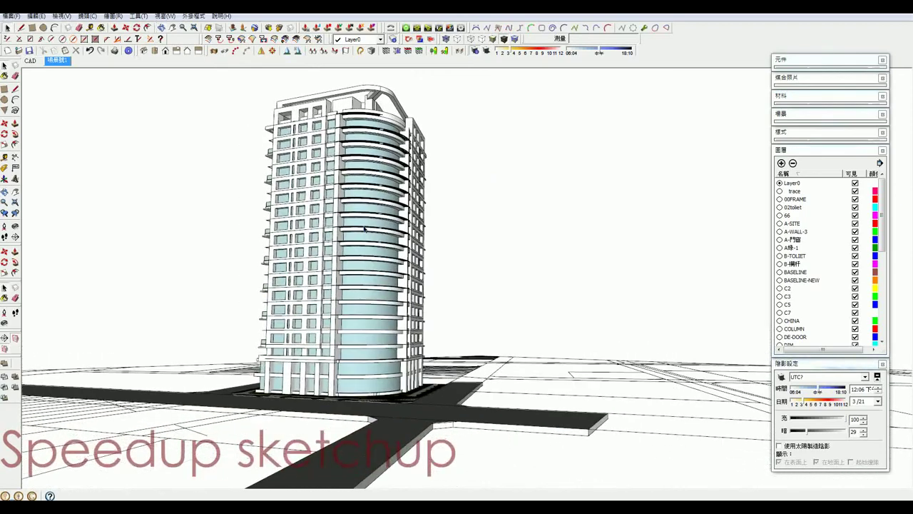
{"action": "left_click", "coordinate": [855, 191]}
Open the balcony panel component beside the top curved balcony and adjust it with Push/Pull.
{"action": "mouse_move", "coordinate": [521, 238]}
{"action": "middle_mouse_down"}
{"action": "mouse_move", "coordinate": [327, 285]}
{"action": "mouse_move", "coordinate": [251, 280]}
{"action": "mouse_move", "coordinate": [116, 305]}
{"action": "mouse_move", "coordinate": [147, 326]}
{"action": "mouse_move", "coordinate": [200, 323]}
{"action": "mouse_move", "coordinate": [417, 227]}
{"action": "mouse_move", "coordinate": [357, 243]}
{"action": "mouse_move", "coordinate": [302, 228]}
{"action": "mouse_move", "coordinate": [593, 255]}
{"action": "mouse_move", "coordinate": [467, 320]}
{"action": "mouse_move", "coordinate": [344, 317]}
{"action": "middle_mouse_up"}
{"action": "scroll", "coordinate": [349, 243], "scroll_direction": "up", "scroll_amount": 5}
{"action": "scroll", "coordinate": [344, 245], "scroll_direction": "up", "scroll_amount": 3}
{"action": "double_click", "coordinate": [302, 228]}
{"action": "key", "text": "p"}
{"action": "key", "text": "space"}
{"action": "key", "text": "Escape"}
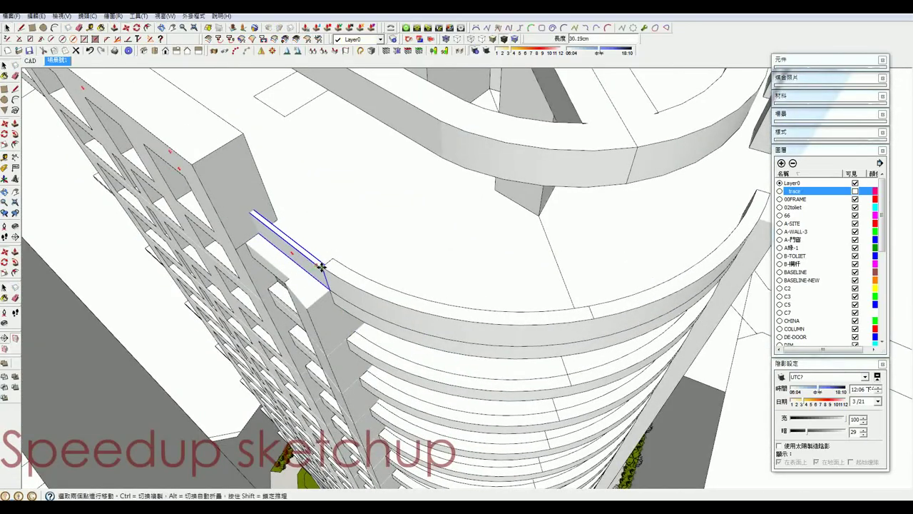
Open the upper curved balcony rail for editing and get a close low view of it.
{"action": "mouse_move", "coordinate": [322, 266]}
{"action": "middle_mouse_down"}
{"action": "mouse_move", "coordinate": [369, 281]}
{"action": "mouse_move", "coordinate": [468, 228]}
{"action": "middle_mouse_up"}
{"action": "key", "text": "space"}
{"action": "left_click", "coordinate": [367, 300]}
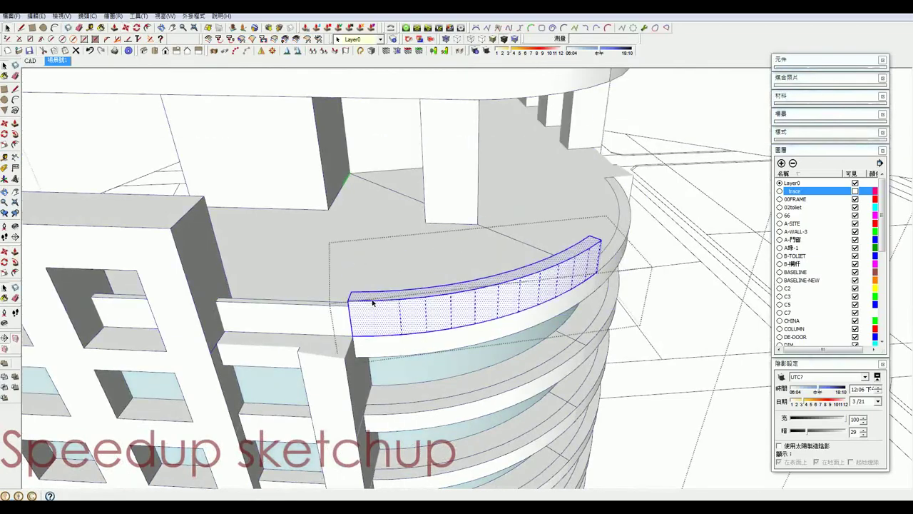
{"action": "double_click", "coordinate": [367, 300]}
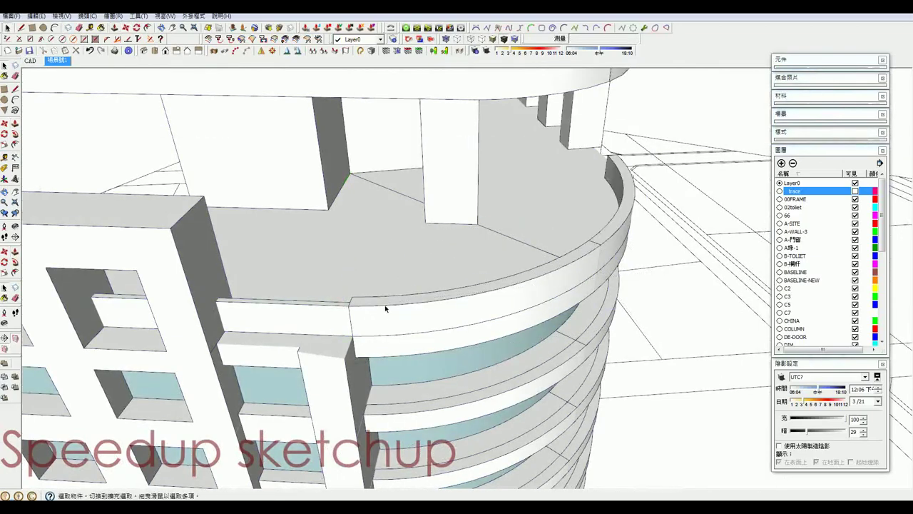
{"action": "scroll", "coordinate": [367, 299], "scroll_direction": "down", "scroll_amount": 5}
{"action": "mouse_move", "coordinate": [367, 300]}
{"action": "middle_mouse_down"}
{"action": "mouse_move", "coordinate": [348, 246]}
{"action": "mouse_move", "coordinate": [387, 224]}
{"action": "mouse_move", "coordinate": [388, 305]}
{"action": "middle_mouse_up"}
{"action": "scroll", "coordinate": [348, 245], "scroll_direction": "down", "scroll_amount": 3}
{"action": "scroll", "coordinate": [393, 240], "scroll_direction": "down", "scroll_amount": 2}
{"action": "scroll", "coordinate": [388, 305], "scroll_direction": "up", "scroll_amount": 5}
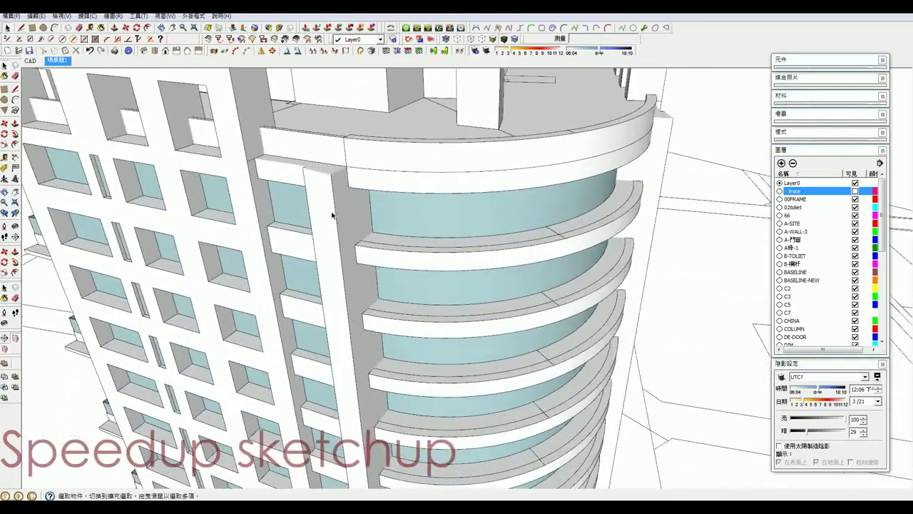
{"action": "scroll", "coordinate": [304, 188], "scroll_direction": "up", "scroll_amount": 3}
{"action": "middle_click_drag", "start_coordinate": [304, 188], "coordinate": [340, 325]}
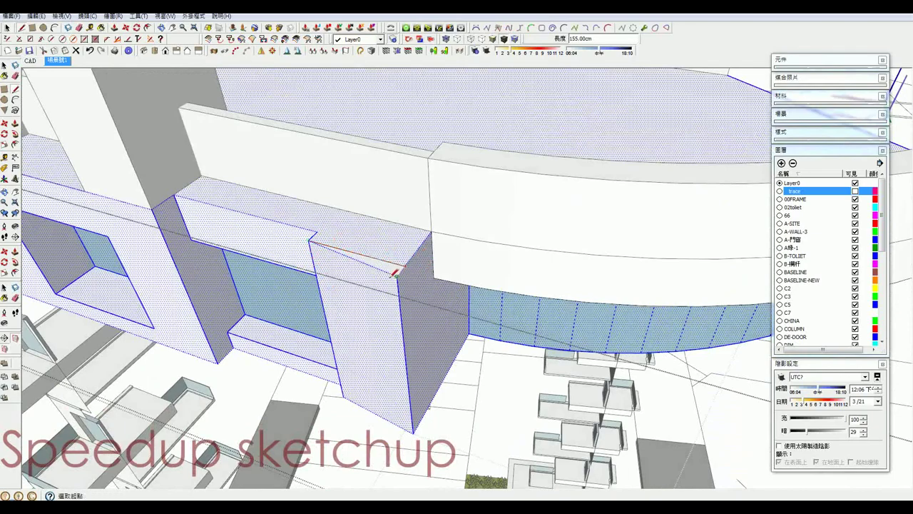
Push the pillar face beside the rail by -360 cm and view the tower from lower.
{"action": "key", "text": "p"}
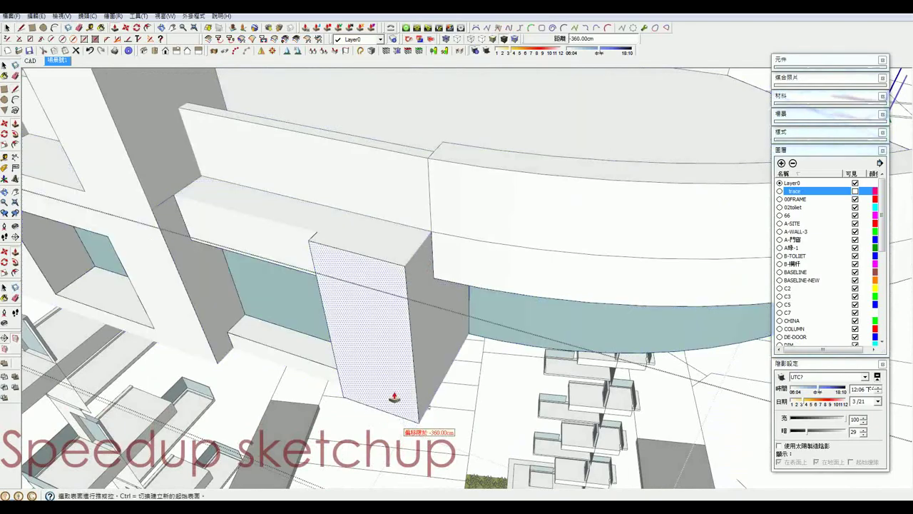
{"action": "left_click", "coordinate": [393, 397]}
{"action": "scroll", "coordinate": [393, 396], "scroll_direction": "down", "scroll_amount": 2}
{"action": "scroll", "coordinate": [408, 369], "scroll_direction": "down", "scroll_amount": 3}
{"action": "scroll", "coordinate": [395, 302], "scroll_direction": "down", "scroll_amount": 2}
{"action": "scroll", "coordinate": [397, 301], "scroll_direction": "down", "scroll_amount": 2}
{"action": "key", "text": "space"}
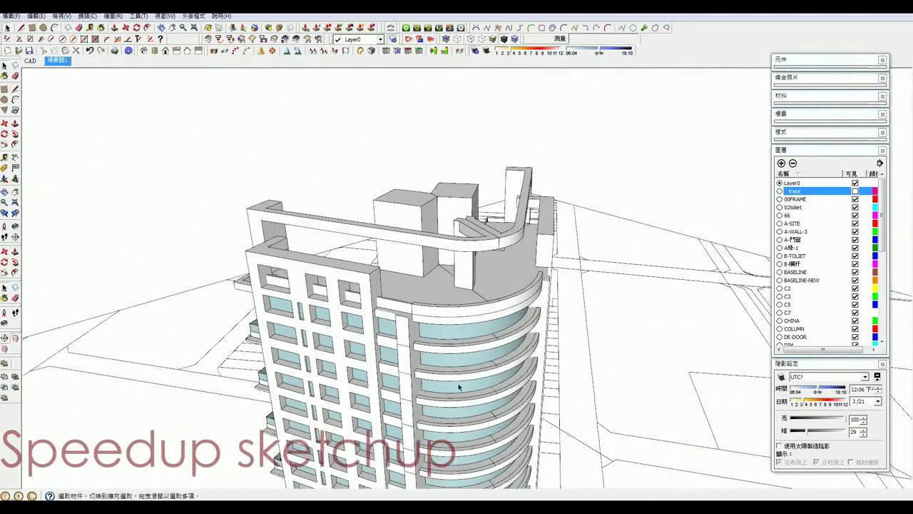
{"action": "scroll", "coordinate": [459, 386], "scroll_direction": "down", "scroll_amount": 3}
{"action": "scroll", "coordinate": [449, 371], "scroll_direction": "down", "scroll_amount": 3}
{"action": "mouse_move", "coordinate": [442, 357]}
{"action": "middle_mouse_down"}
{"action": "mouse_move", "coordinate": [408, 285]}
{"action": "mouse_move", "coordinate": [321, 259]}
{"action": "mouse_move", "coordinate": [352, 267]}
{"action": "mouse_move", "coordinate": [348, 286]}
{"action": "mouse_move", "coordinate": [392, 236]}
{"action": "mouse_move", "coordinate": [534, 221]}
{"action": "mouse_move", "coordinate": [554, 233]}
{"action": "mouse_move", "coordinate": [499, 224]}
{"action": "middle_mouse_up"}
{"action": "scroll", "coordinate": [438, 218], "scroll_direction": "up", "scroll_amount": 3}
{"action": "scroll", "coordinate": [407, 259], "scroll_direction": "up", "scroll_amount": 3}
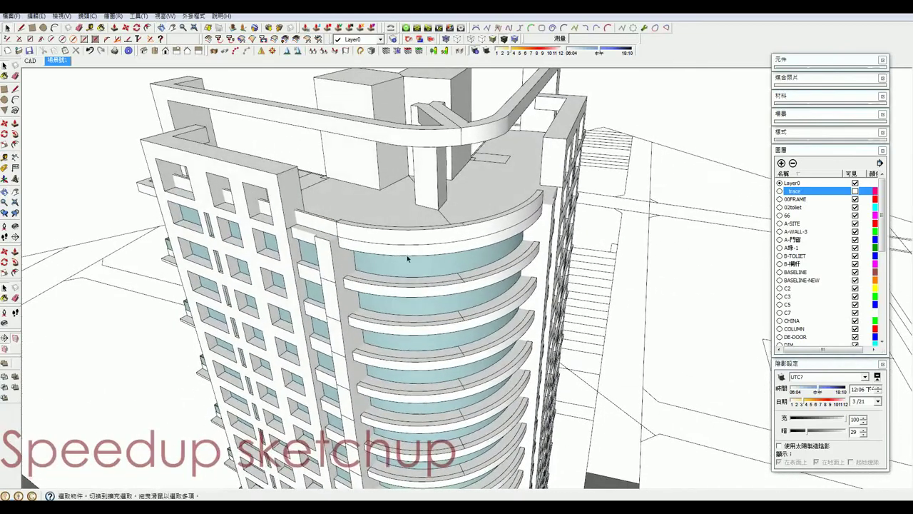
{"action": "left_click", "coordinate": [329, 227]}
{"action": "left_click", "coordinate": [300, 209]}
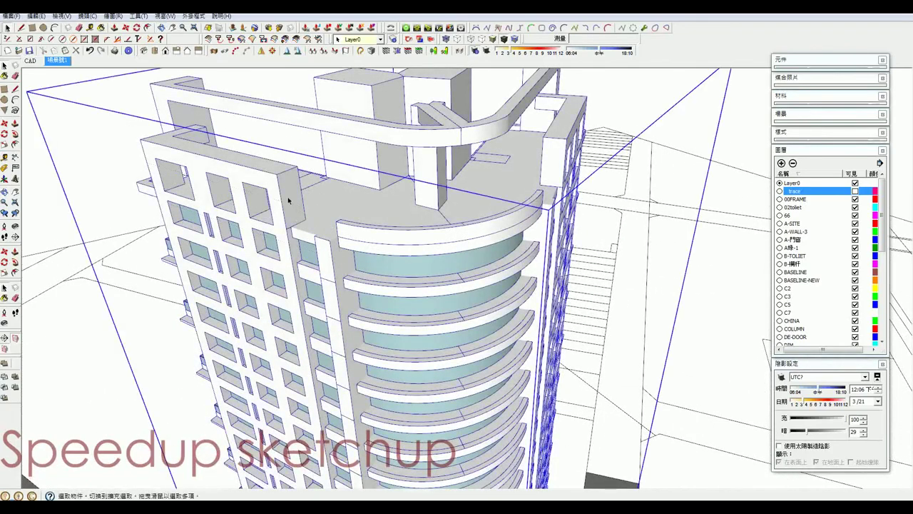
{"action": "double_click", "coordinate": [294, 205]}
{"action": "double_click", "coordinate": [289, 200]}
{"action": "mouse_move", "coordinate": [395, 241]}
{"action": "middle_mouse_down"}
{"action": "mouse_move", "coordinate": [454, 237]}
{"action": "mouse_move", "coordinate": [451, 190]}
{"action": "middle_mouse_up"}
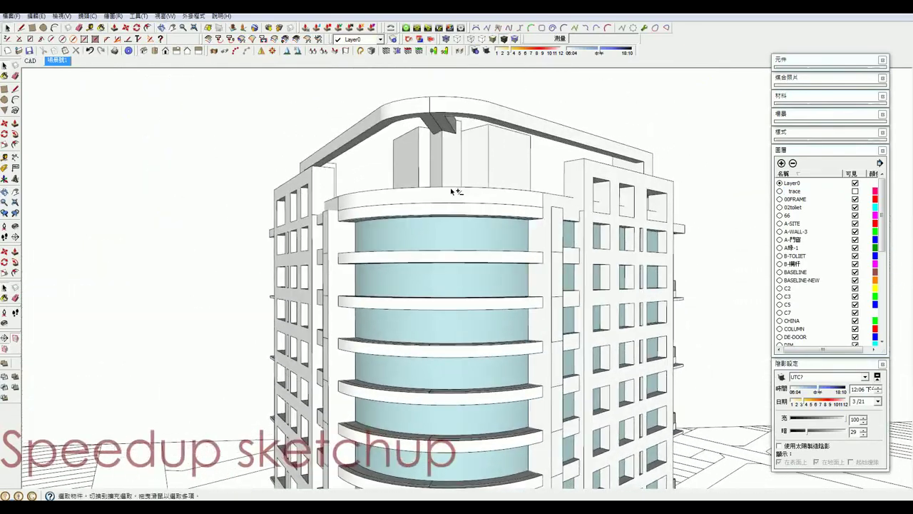
{"action": "mouse_move", "coordinate": [516, 244]}
{"action": "middle_mouse_down"}
{"action": "mouse_move", "coordinate": [427, 221]}
{"action": "mouse_move", "coordinate": [413, 204]}
{"action": "middle_mouse_up"}
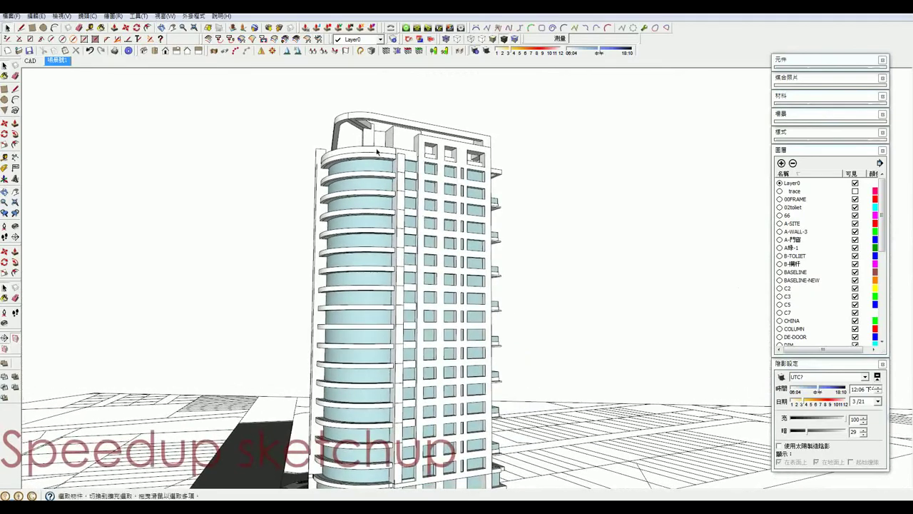
{"action": "scroll", "coordinate": [347, 120], "scroll_direction": "up", "scroll_amount": 5}
{"action": "scroll", "coordinate": [348, 120], "scroll_direction": "up", "scroll_amount": 2}
{"action": "mouse_move", "coordinate": [347, 120]}
{"action": "middle_mouse_down"}
{"action": "mouse_move", "coordinate": [427, 122]}
{"action": "mouse_move", "coordinate": [454, 85]}
{"action": "mouse_move", "coordinate": [495, 340]}
{"action": "mouse_move", "coordinate": [489, 354]}
{"action": "mouse_move", "coordinate": [477, 298]}
{"action": "mouse_move", "coordinate": [485, 299]}
{"action": "mouse_move", "coordinate": [485, 349]}
{"action": "mouse_move", "coordinate": [430, 359]}
{"action": "middle_mouse_up"}
{"action": "scroll", "coordinate": [430, 359], "scroll_direction": "up", "scroll_amount": 3}
{"action": "mouse_move", "coordinate": [305, 323]}
{"action": "middle_mouse_down"}
{"action": "mouse_move", "coordinate": [316, 312]}
{"action": "mouse_move", "coordinate": [197, 255]}
{"action": "mouse_move", "coordinate": [329, 253]}
{"action": "mouse_move", "coordinate": [644, 326]}
{"action": "mouse_move", "coordinate": [663, 255]}
{"action": "middle_mouse_up"}
{"action": "scroll", "coordinate": [664, 255], "scroll_direction": "up", "scroll_amount": 2}
Draw a rectangle on the walkway's end face and push/pull it into a small block.
{"action": "scroll", "coordinate": [540, 292], "scroll_direction": "up", "scroll_amount": 5}
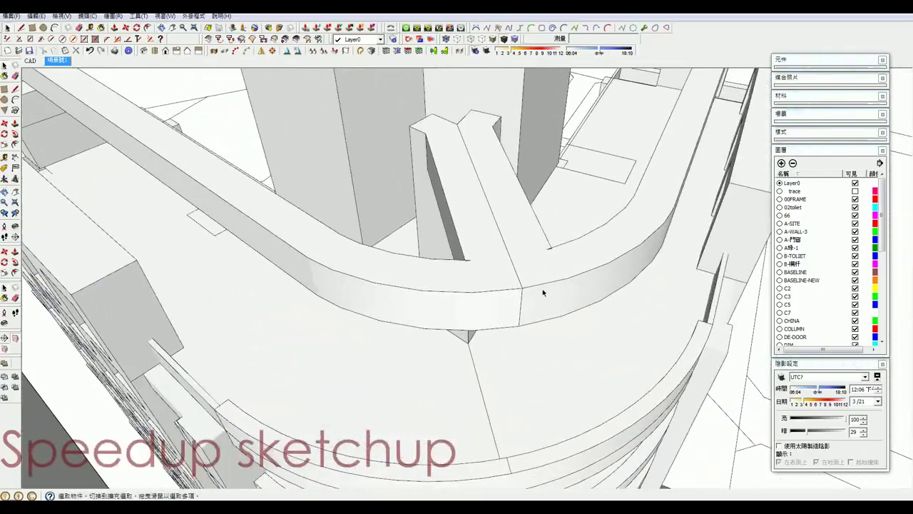
{"action": "left_click", "coordinate": [540, 292]}
{"action": "mouse_move", "coordinate": [542, 292]}
{"action": "middle_mouse_down"}
{"action": "mouse_move", "coordinate": [693, 259]}
{"action": "mouse_move", "coordinate": [569, 271]}
{"action": "middle_mouse_up"}
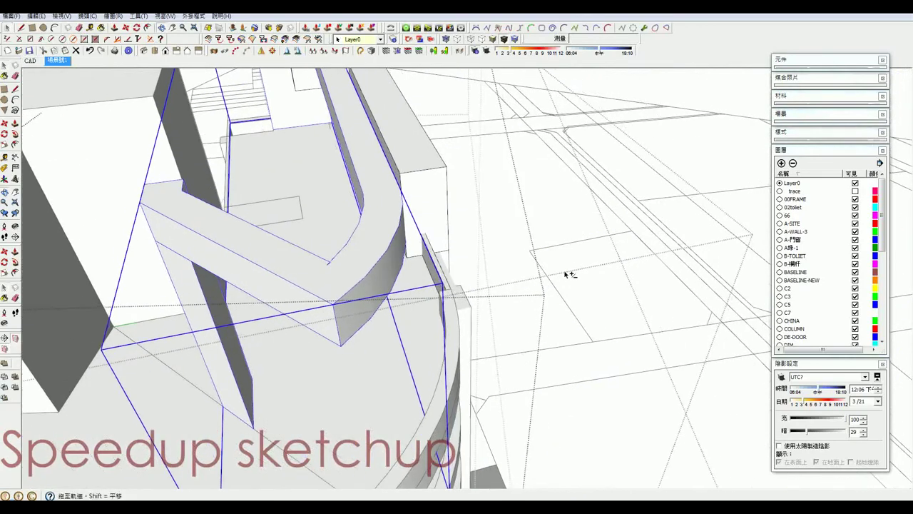
{"action": "scroll", "coordinate": [434, 296], "scroll_direction": "up", "scroll_amount": 3}
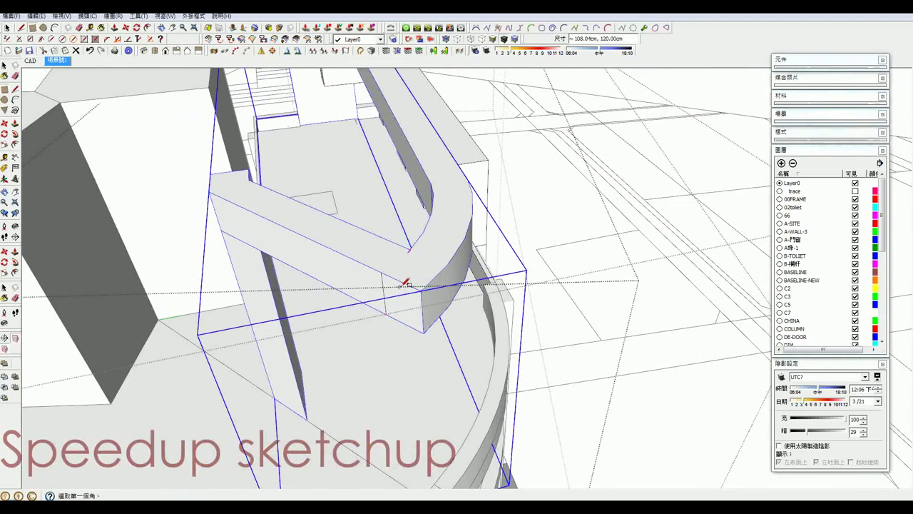
{"action": "left_click", "coordinate": [384, 274]}
{"action": "left_click", "coordinate": [425, 330]}
{"action": "key", "text": "p"}
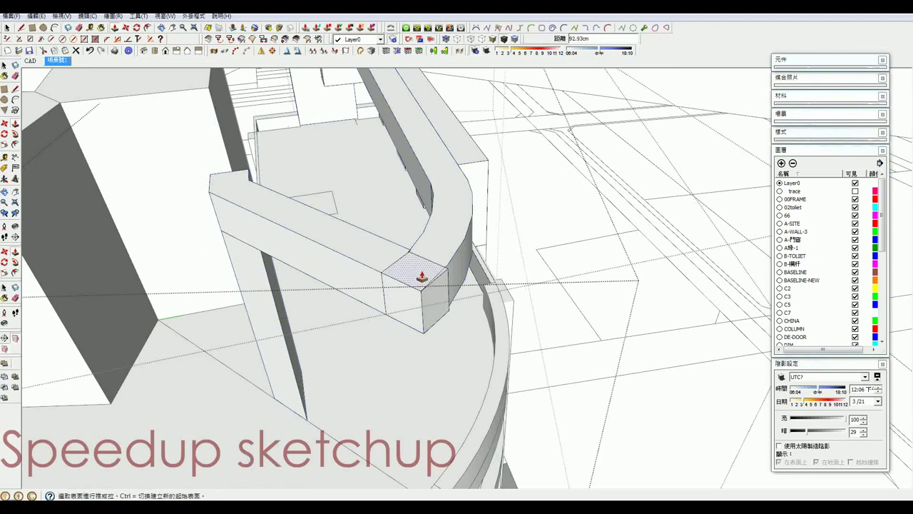
{"action": "left_click", "coordinate": [421, 276]}
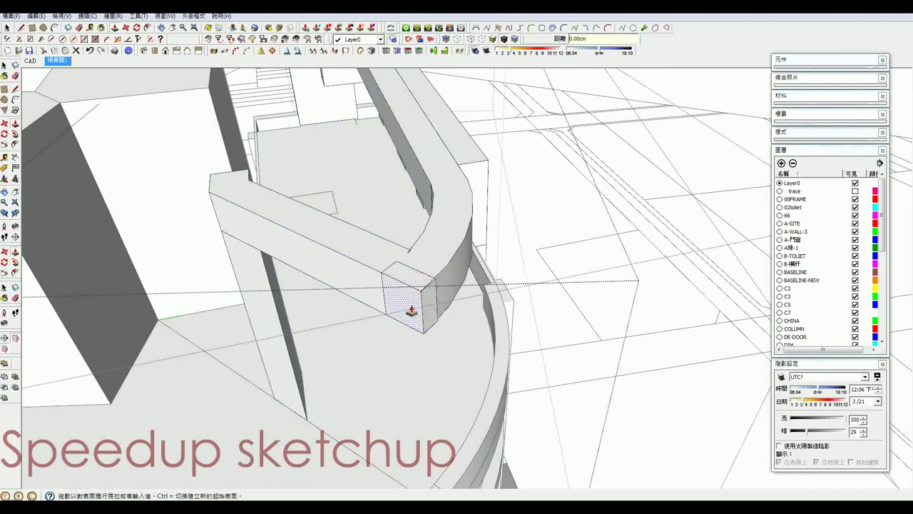
{"action": "left_click", "coordinate": [412, 310]}
Select the whole block and move it onto the curved wall.
{"action": "key", "text": "space"}
{"action": "triple_click", "coordinate": [411, 311]}
{"action": "key", "text": "m"}
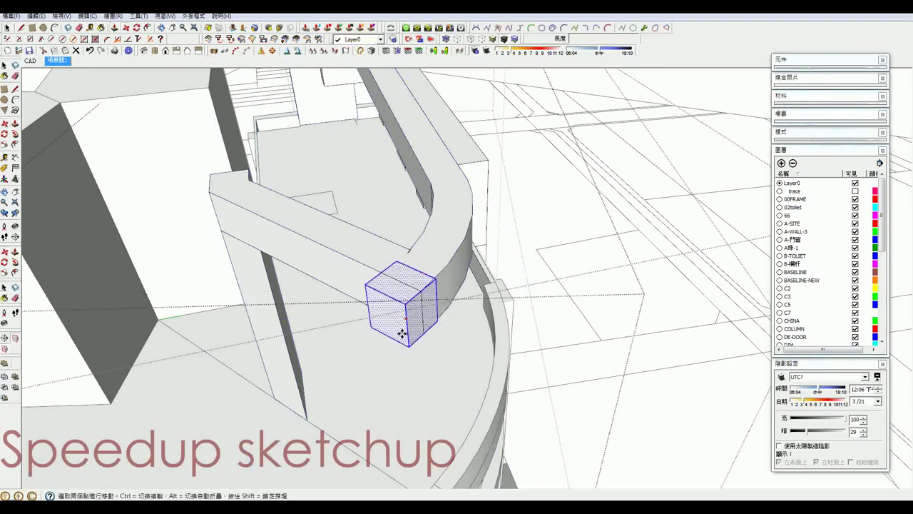
{"action": "left_click", "coordinate": [410, 346]}
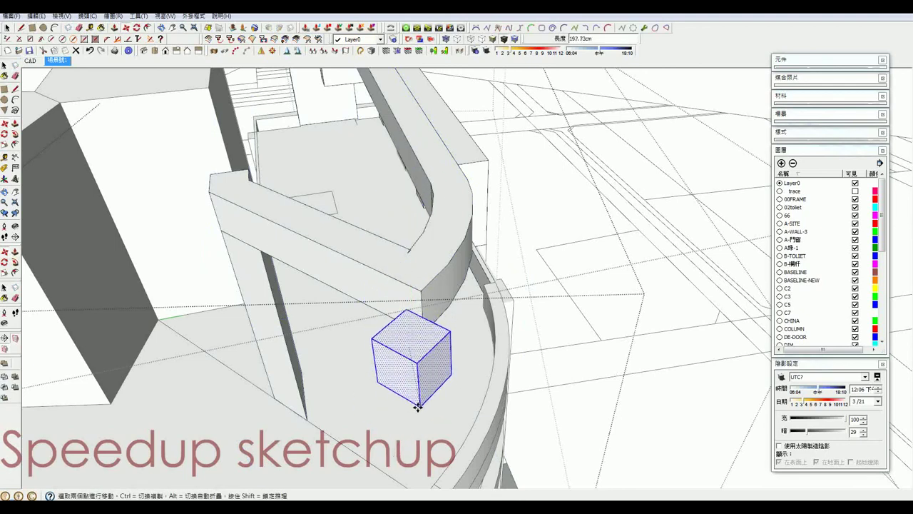
{"action": "left_click", "coordinate": [396, 446]}
Push/pull the block down about 580 cm into a square post below the rim.
{"action": "key", "text": "p"}
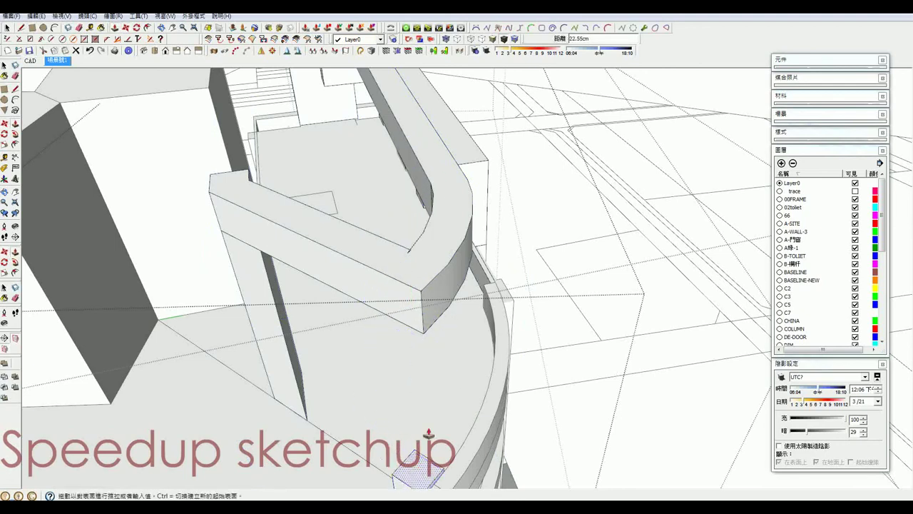
{"action": "left_click", "coordinate": [425, 472]}
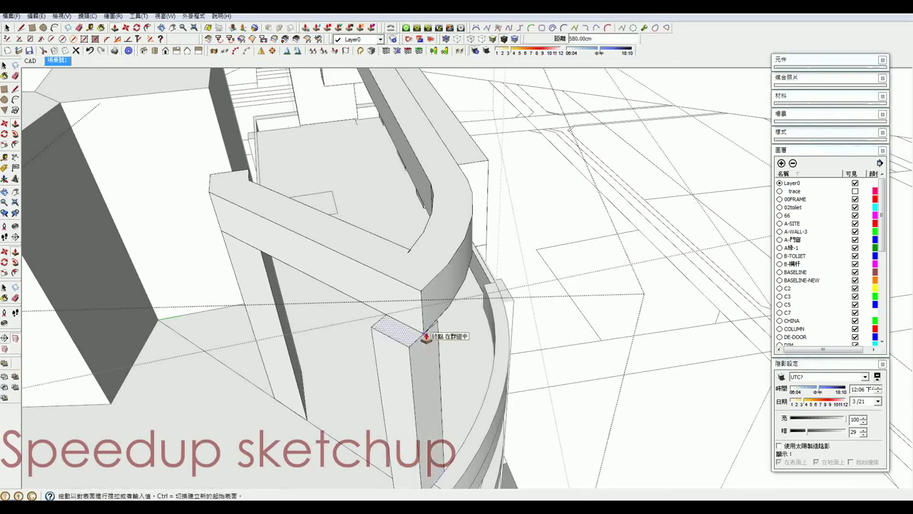
{"action": "left_click", "coordinate": [426, 337]}
{"action": "middle_click_drag", "start_coordinate": [426, 336], "coordinate": [244, 332]}
{"action": "left_click", "coordinate": [408, 340]}
Select the face of the new square post under the walkway.
{"action": "mouse_move", "coordinate": [413, 340]}
{"action": "middle_mouse_down"}
{"action": "mouse_move", "coordinate": [486, 349]}
{"action": "mouse_move", "coordinate": [383, 330]}
{"action": "middle_mouse_up"}
{"action": "scroll", "coordinate": [408, 357], "scroll_direction": "up", "scroll_amount": 3}
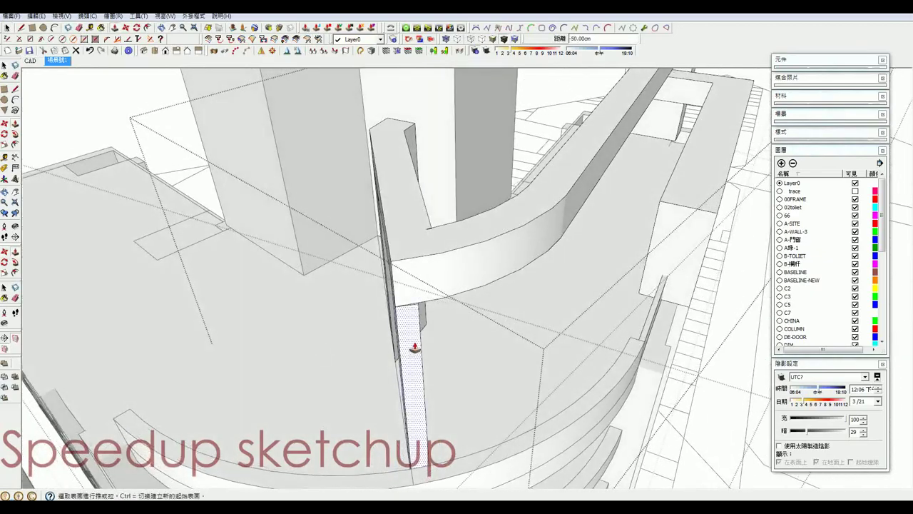
{"action": "key", "text": "space"}
{"action": "left_click", "coordinate": [410, 337]}
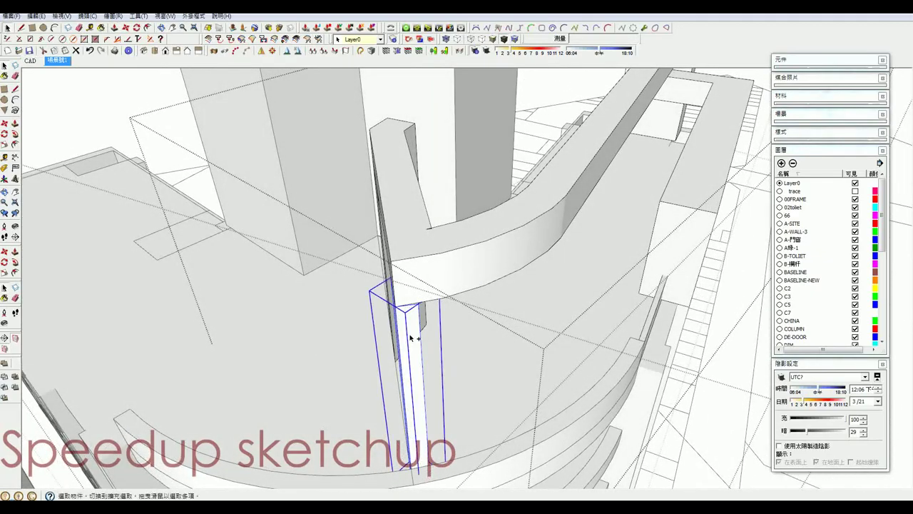
{"action": "middle_click_drag", "start_coordinate": [410, 337], "coordinate": [410, 337]}
Orbit and zoom to review the tower, ending with a view down over the roof.
{"action": "scroll", "coordinate": [411, 337], "scroll_direction": "down", "scroll_amount": 5}
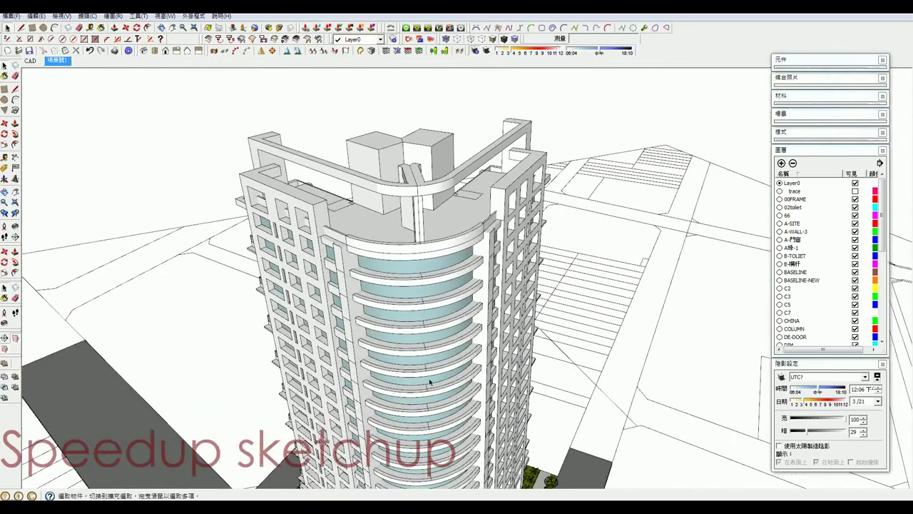
{"action": "mouse_move", "coordinate": [407, 373]}
{"action": "middle_mouse_down"}
{"action": "mouse_move", "coordinate": [429, 258]}
{"action": "mouse_move", "coordinate": [402, 220]}
{"action": "middle_mouse_up"}
{"action": "scroll", "coordinate": [429, 258], "scroll_direction": "down", "scroll_amount": 3}
{"action": "scroll", "coordinate": [428, 255], "scroll_direction": "down", "scroll_amount": 2}
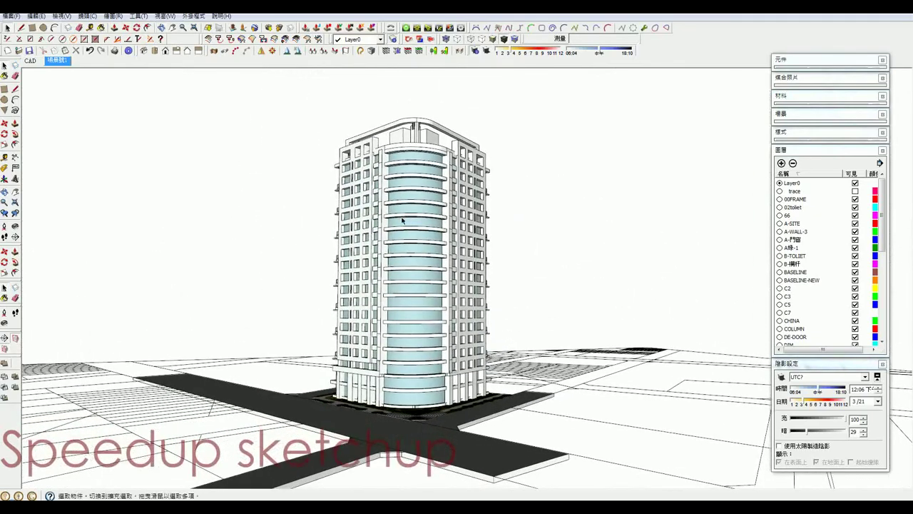
{"action": "middle_click_drag", "start_coordinate": [410, 159], "coordinate": [515, 167]}
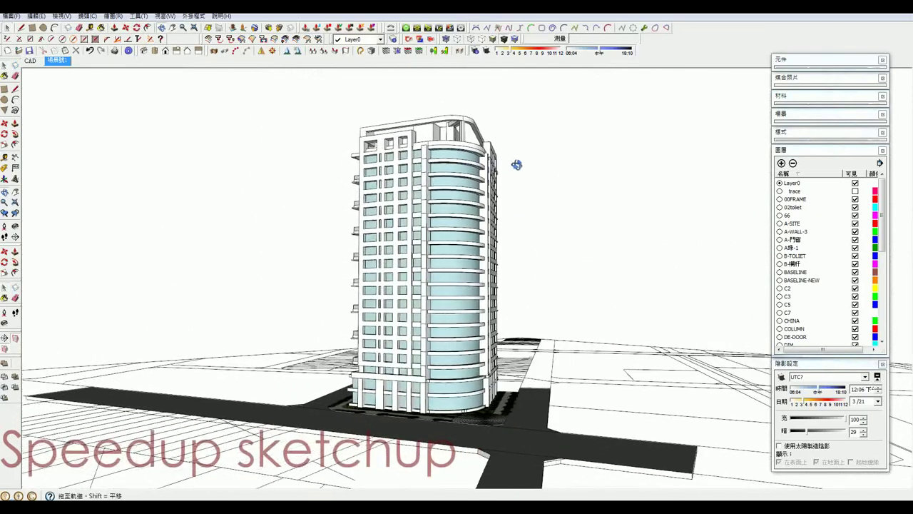
{"action": "scroll", "coordinate": [469, 123], "scroll_direction": "up", "scroll_amount": 4}
{"action": "scroll", "coordinate": [469, 123], "scroll_direction": "up", "scroll_amount": 3}
{"action": "mouse_move", "coordinate": [469, 122]}
{"action": "middle_mouse_down"}
{"action": "mouse_move", "coordinate": [508, 132]}
{"action": "mouse_move", "coordinate": [479, 126]}
{"action": "mouse_move", "coordinate": [416, 150]}
{"action": "mouse_move", "coordinate": [435, 267]}
{"action": "mouse_move", "coordinate": [483, 271]}
{"action": "mouse_move", "coordinate": [495, 283]}
{"action": "mouse_move", "coordinate": [460, 299]}
{"action": "mouse_move", "coordinate": [382, 281]}
{"action": "mouse_move", "coordinate": [377, 295]}
{"action": "mouse_move", "coordinate": [602, 321]}
{"action": "mouse_move", "coordinate": [608, 308]}
{"action": "mouse_move", "coordinate": [428, 310]}
{"action": "mouse_move", "coordinate": [442, 306]}
{"action": "mouse_move", "coordinate": [435, 300]}
{"action": "mouse_move", "coordinate": [470, 307]}
{"action": "mouse_move", "coordinate": [561, 292]}
{"action": "mouse_move", "coordinate": [511, 283]}
{"action": "middle_mouse_up"}
Select the roof parapet and begin a Move copy from its base point.
{"action": "left_click", "coordinate": [511, 283]}
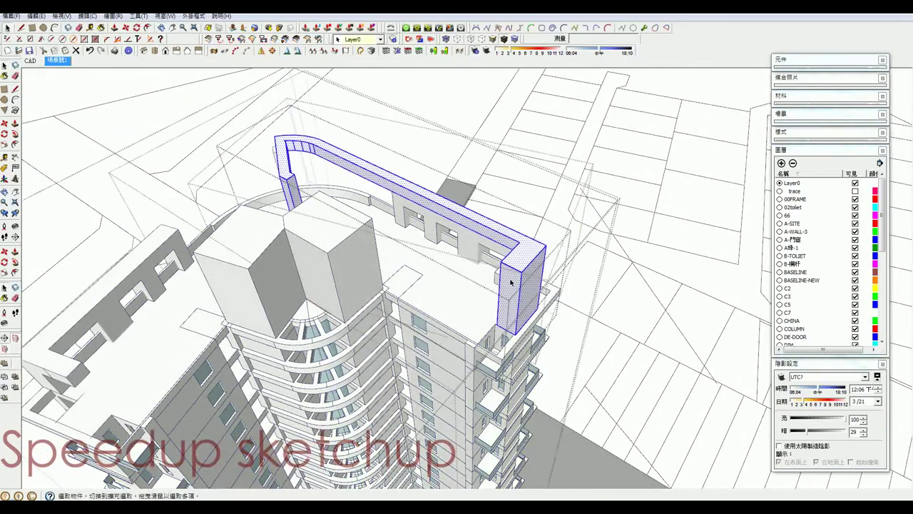
{"action": "scroll", "coordinate": [280, 171], "scroll_direction": "down", "scroll_amount": 3}
{"action": "scroll", "coordinate": [280, 172], "scroll_direction": "down", "scroll_amount": 3}
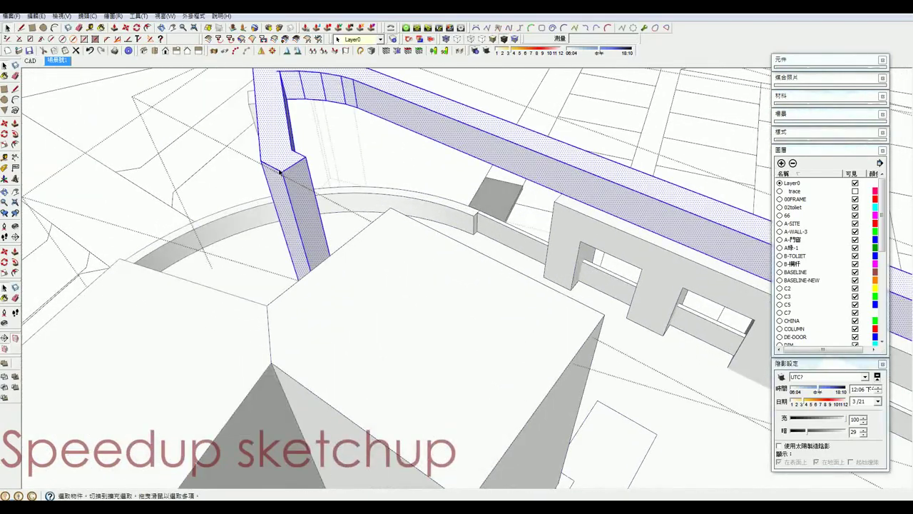
{"action": "key", "text": "m"}
{"action": "left_click", "coordinate": [283, 171]}
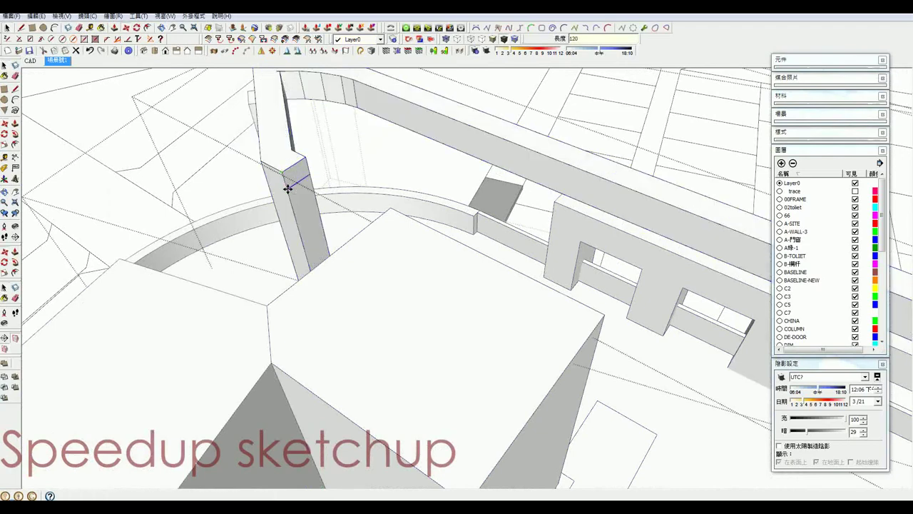
Extrude the rooftop beam face into a long bar and extend its end 200 cm toward the tall block.
{"action": "key", "text": "p"}
{"action": "left_click", "coordinate": [290, 188]}
{"action": "middle_click_drag", "start_coordinate": [340, 206], "coordinate": [310, 300]}
{"action": "scroll", "coordinate": [584, 363], "scroll_direction": "up", "scroll_amount": 3}
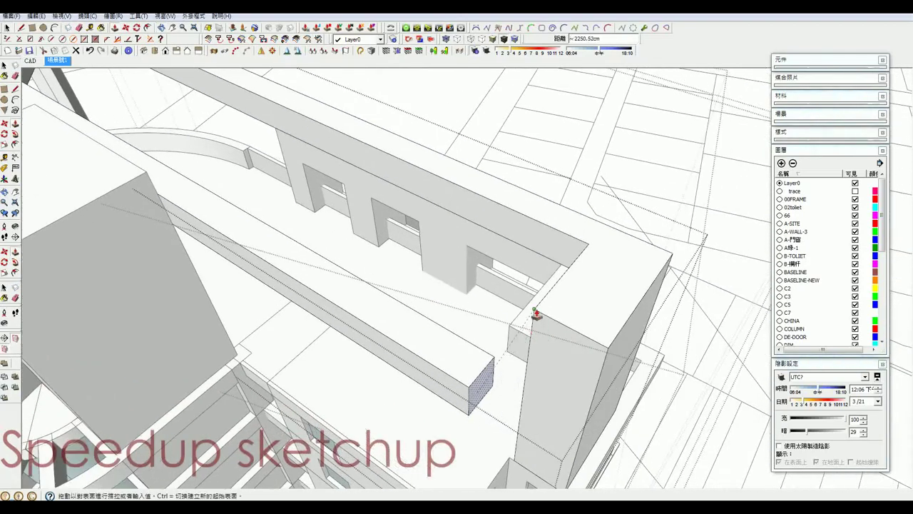
{"action": "left_click", "coordinate": [536, 313]}
{"action": "left_click_drag", "start_coordinate": [536, 314], "coordinate": [483, 390]}
{"action": "middle_click_drag", "start_coordinate": [484, 380], "coordinate": [475, 224], "text": "shift"}
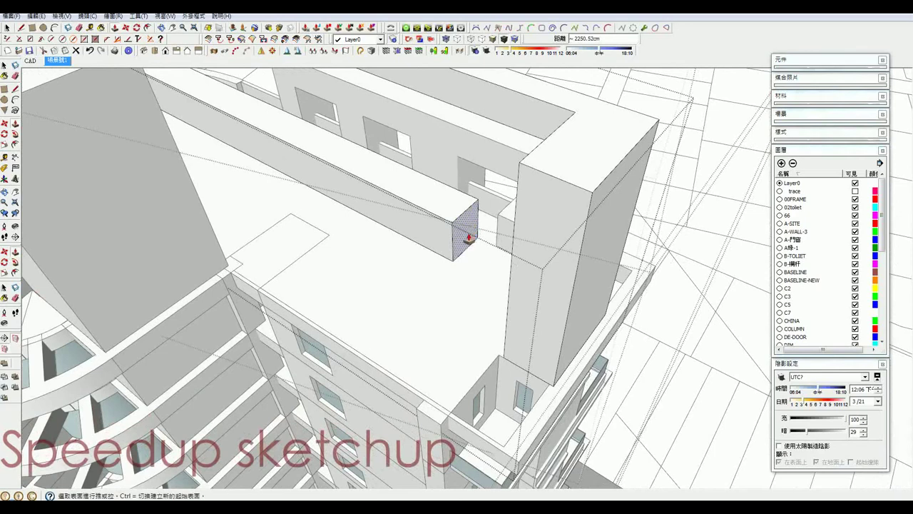
{"action": "left_click", "coordinate": [469, 237]}
{"action": "left_click", "coordinate": [601, 197]}
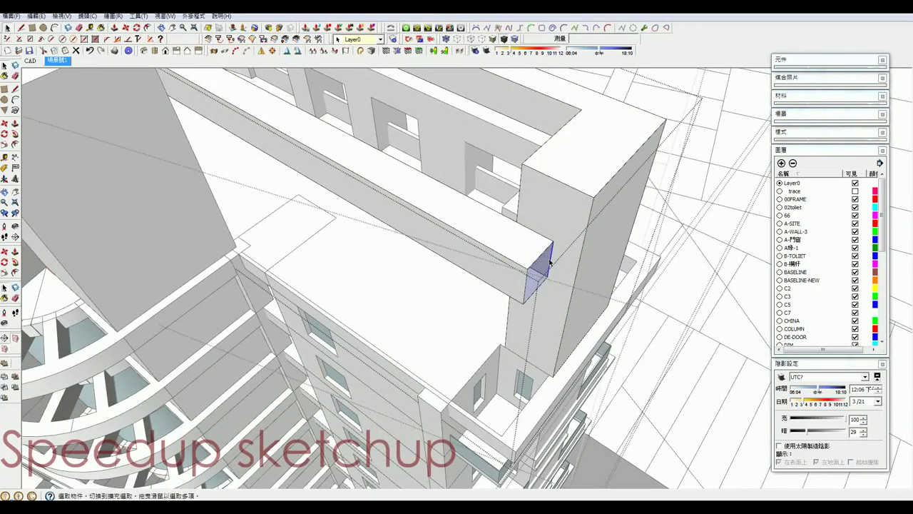
Copy the bar and extend the copy's end 175 cm to the corner block.
{"action": "key", "text": "m"}
{"action": "left_click", "coordinate": [553, 240], "text": "ctrl"}
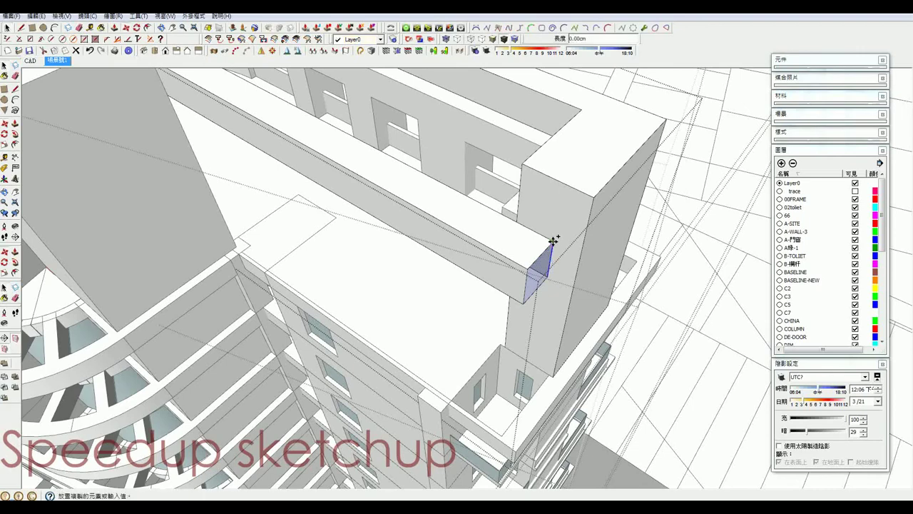
{"action": "left_click", "coordinate": [519, 220]}
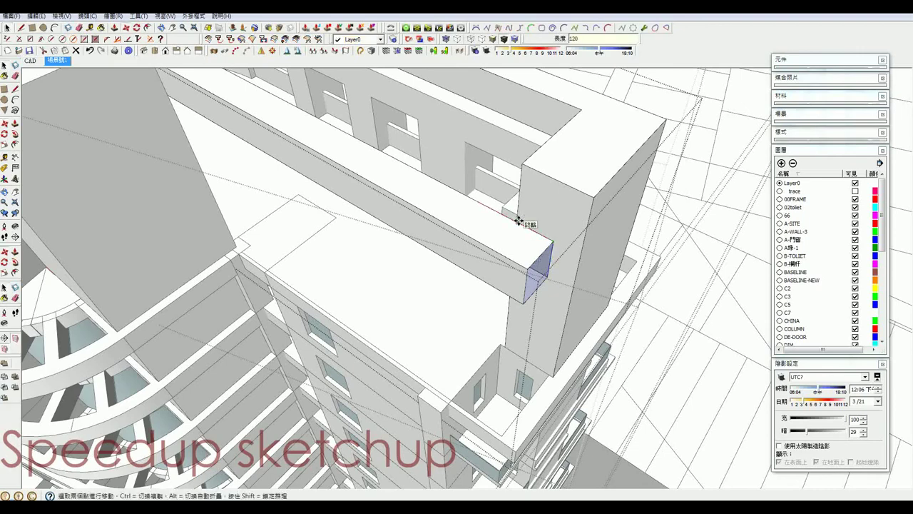
{"action": "key", "text": "p"}
{"action": "left_click", "coordinate": [536, 275]}
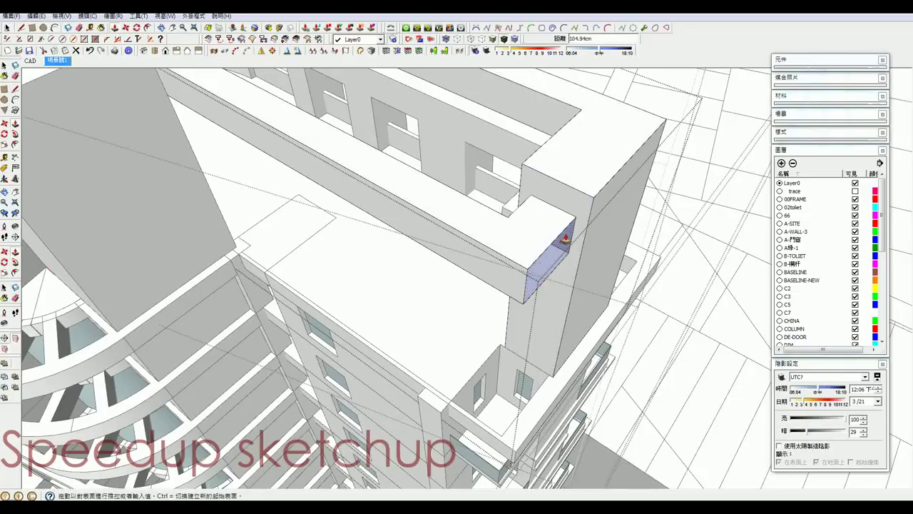
{"action": "left_click", "coordinate": [573, 291]}
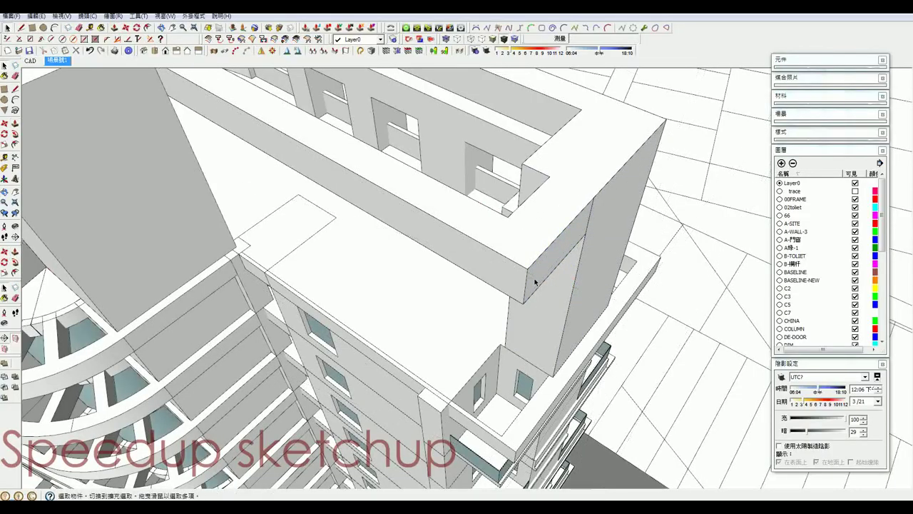
{"action": "mouse_move", "coordinate": [534, 275]}
{"action": "middle_mouse_down"}
{"action": "mouse_move", "coordinate": [161, 240]}
{"action": "mouse_move", "coordinate": [324, 260]}
{"action": "mouse_move", "coordinate": [308, 257]}
{"action": "middle_mouse_up"}
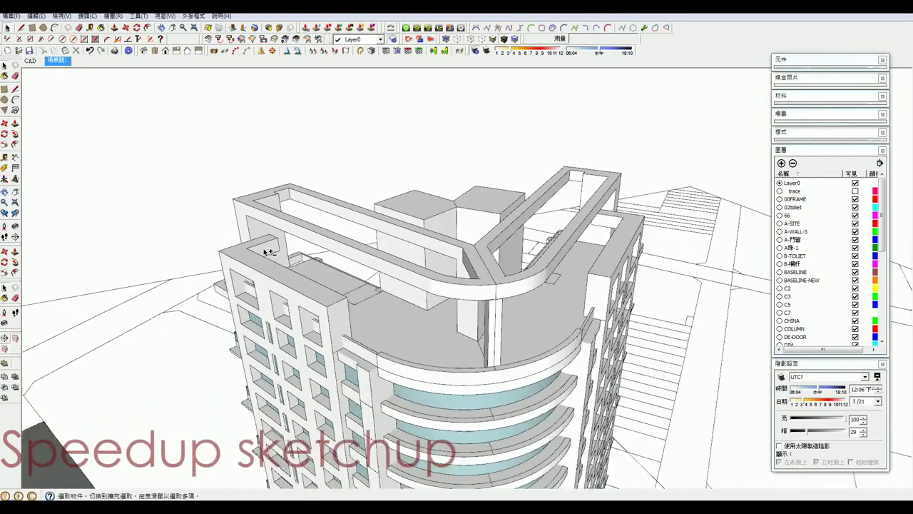
{"action": "scroll", "coordinate": [248, 212], "scroll_direction": "up", "scroll_amount": 5}
Push the parapet face, then orbit out to see the whole tower on its site.
{"action": "key", "text": "p"}
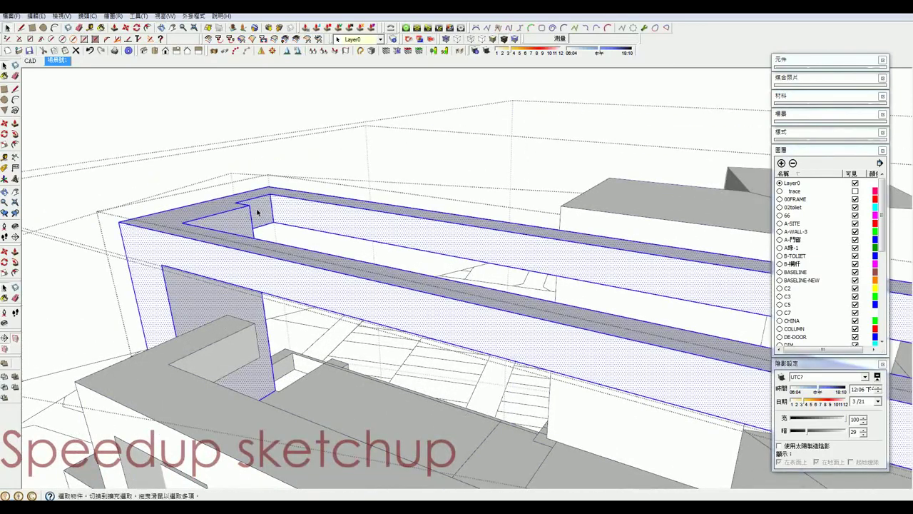
{"action": "left_click", "coordinate": [261, 206]}
{"action": "left_click", "coordinate": [240, 223]}
{"action": "key", "text": "space"}
{"action": "scroll", "coordinate": [237, 220], "scroll_direction": "down", "scroll_amount": 5}
{"action": "mouse_move", "coordinate": [237, 220]}
{"action": "middle_mouse_down"}
{"action": "mouse_move", "coordinate": [401, 281]}
{"action": "mouse_move", "coordinate": [399, 274]}
{"action": "middle_mouse_up"}
{"action": "scroll", "coordinate": [398, 274], "scroll_direction": "down", "scroll_amount": 4}
{"action": "scroll", "coordinate": [443, 285], "scroll_direction": "down", "scroll_amount": 2}
{"action": "mouse_move", "coordinate": [456, 291]}
{"action": "middle_mouse_down"}
{"action": "mouse_move", "coordinate": [381, 271]}
{"action": "mouse_move", "coordinate": [417, 299]}
{"action": "mouse_move", "coordinate": [402, 244]}
{"action": "mouse_move", "coordinate": [489, 271]}
{"action": "mouse_move", "coordinate": [418, 272]}
{"action": "mouse_move", "coordinate": [216, 420]}
{"action": "mouse_move", "coordinate": [198, 405]}
{"action": "mouse_move", "coordinate": [189, 373]}
{"action": "mouse_move", "coordinate": [330, 255]}
{"action": "middle_mouse_up"}
Inside the column group, push the column face back 700 cm beneath the curved slab.
{"action": "scroll", "coordinate": [349, 181], "scroll_direction": "up", "scroll_amount": 3}
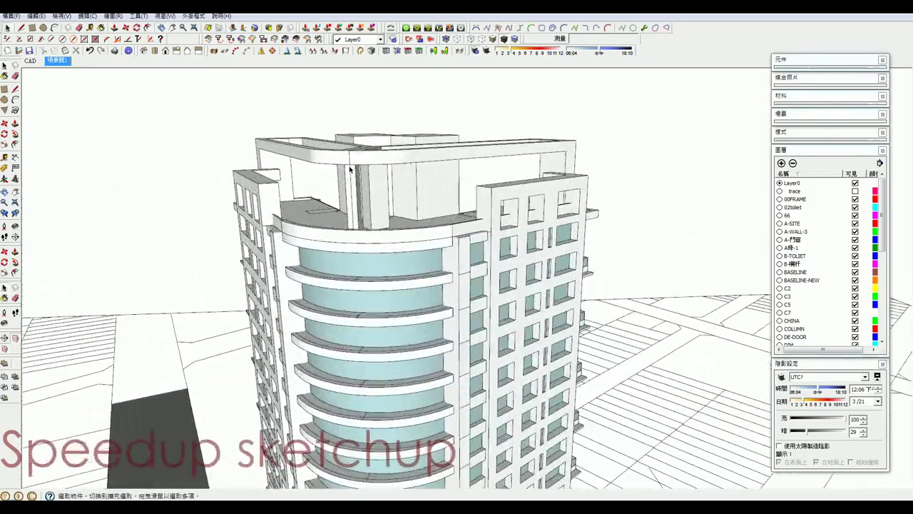
{"action": "scroll", "coordinate": [357, 173], "scroll_direction": "up", "scroll_amount": 3}
{"action": "scroll", "coordinate": [366, 163], "scroll_direction": "up", "scroll_amount": 3}
{"action": "scroll", "coordinate": [386, 154], "scroll_direction": "up", "scroll_amount": 3}
{"action": "mouse_move", "coordinate": [405, 144]}
{"action": "middle_mouse_down"}
{"action": "mouse_move", "coordinate": [376, 141]}
{"action": "mouse_move", "coordinate": [424, 198]}
{"action": "mouse_move", "coordinate": [438, 178]}
{"action": "mouse_move", "coordinate": [451, 196]}
{"action": "mouse_move", "coordinate": [450, 251]}
{"action": "middle_mouse_up"}
{"action": "scroll", "coordinate": [449, 248], "scroll_direction": "up", "scroll_amount": 2}
{"action": "scroll", "coordinate": [442, 249], "scroll_direction": "up", "scroll_amount": 2}
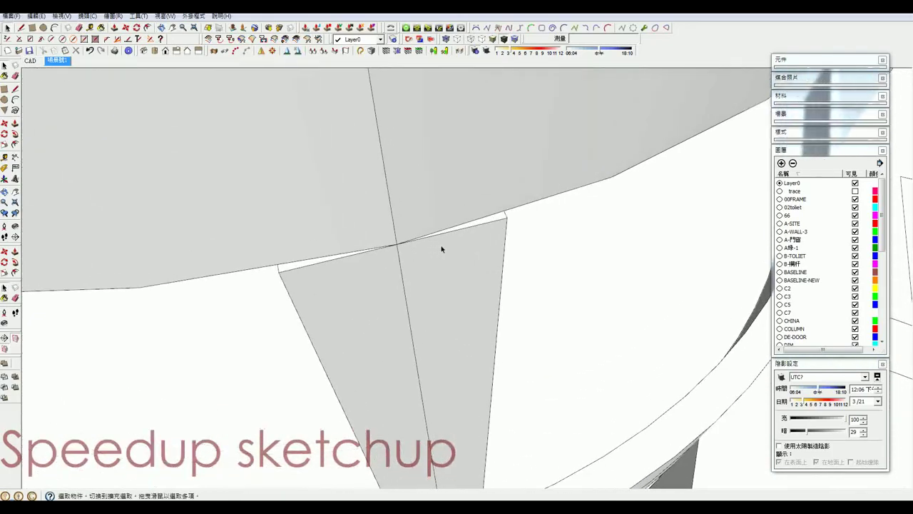
{"action": "double_click", "coordinate": [441, 247]}
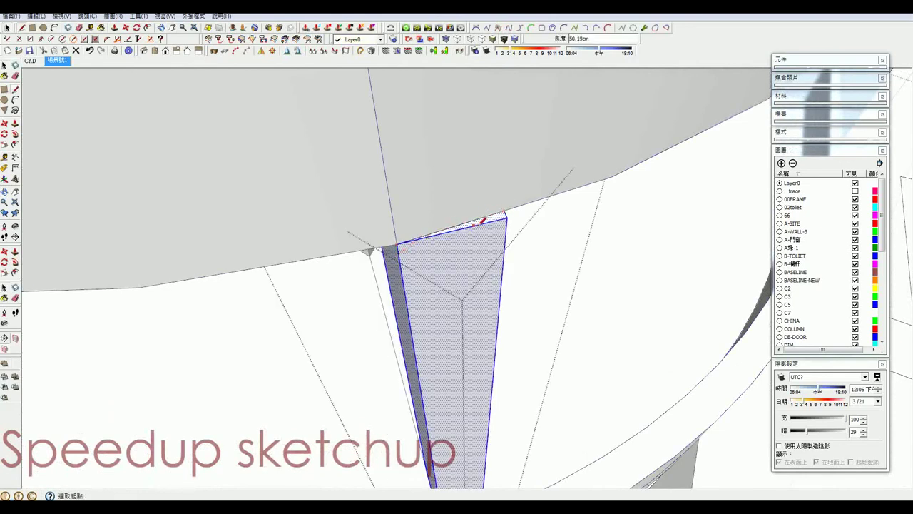
{"action": "key", "text": "p"}
{"action": "left_click_drag", "start_coordinate": [485, 224], "coordinate": [591, 228]}
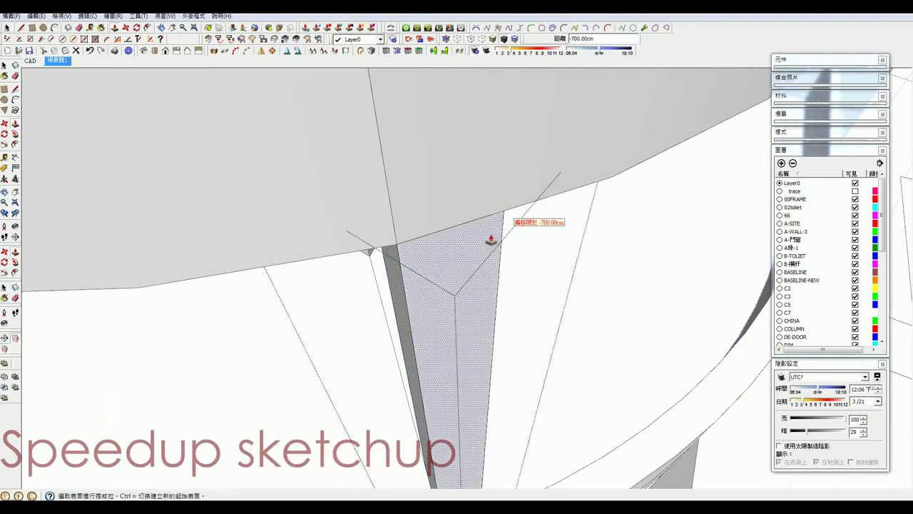
Select the slab-column edge, undo the column push, and inspect the junction.
{"action": "key", "text": "space"}
{"action": "left_click", "coordinate": [463, 225]}
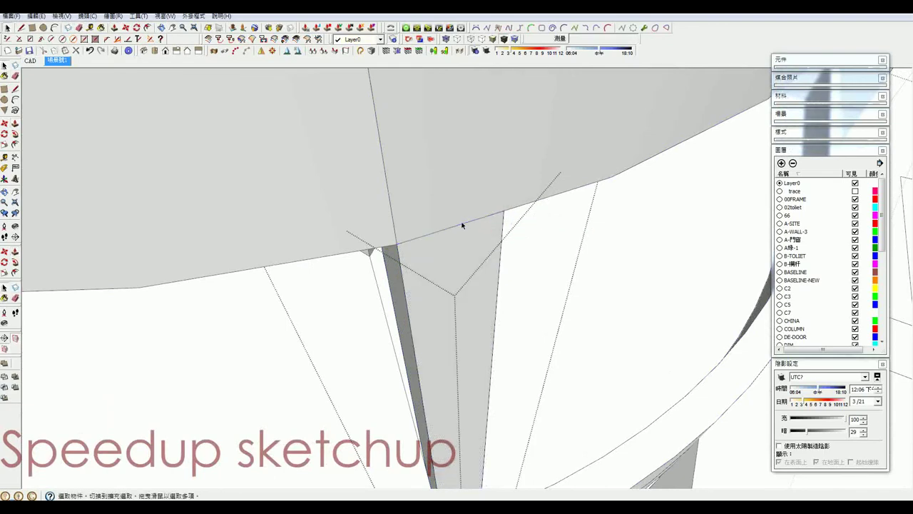
{"action": "key", "text": "ctrl+z"}
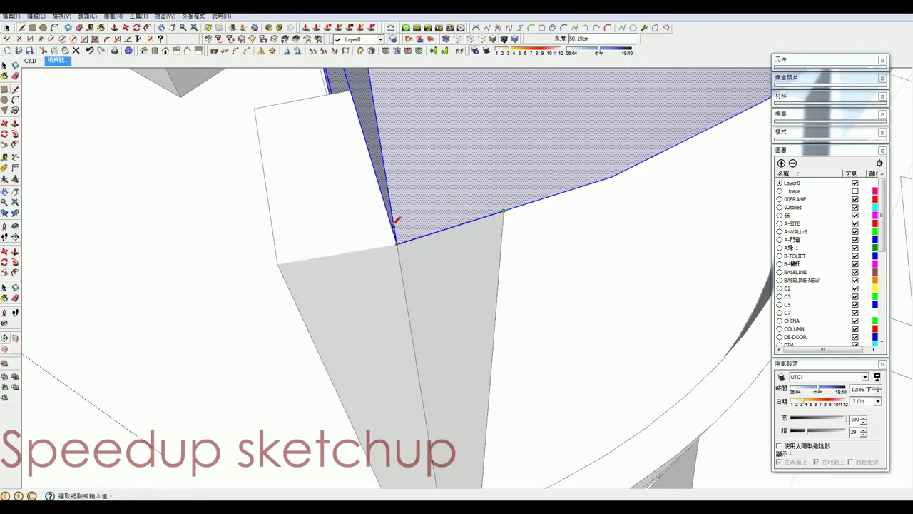
{"action": "key", "text": "space"}
{"action": "scroll", "coordinate": [457, 279], "scroll_direction": "up", "scroll_amount": 3}
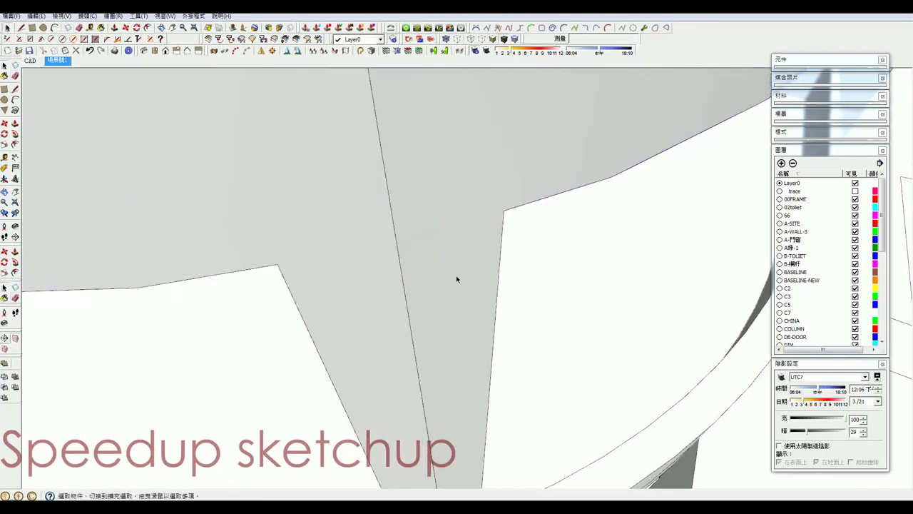
{"action": "middle_click_drag", "start_coordinate": [457, 278], "coordinate": [470, 426]}
{"action": "scroll", "coordinate": [430, 301], "scroll_direction": "down", "scroll_amount": 2}
{"action": "scroll", "coordinate": [430, 299], "scroll_direction": "down", "scroll_amount": 3}
Select the narrow column face and erase its leftover edge.
{"action": "scroll", "coordinate": [429, 289], "scroll_direction": "up", "scroll_amount": 3}
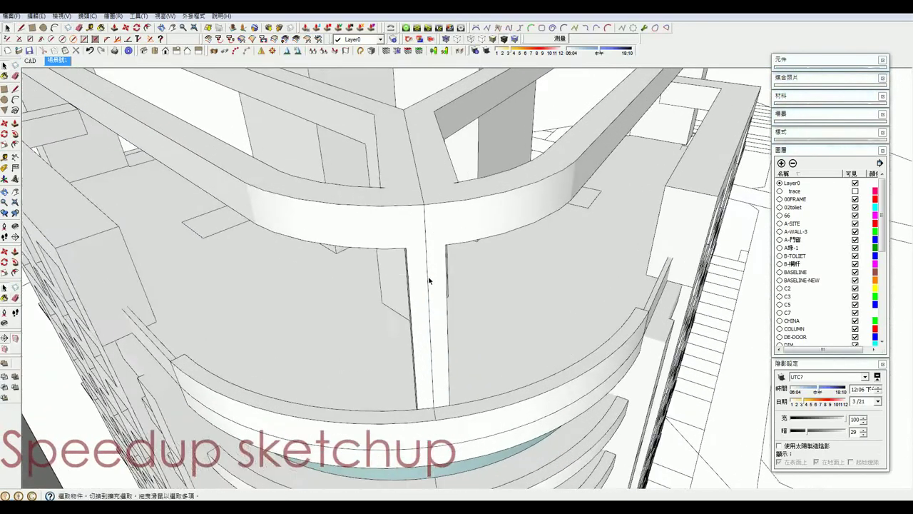
{"action": "scroll", "coordinate": [429, 271], "scroll_direction": "up", "scroll_amount": 2}
{"action": "left_click", "coordinate": [428, 262]}
{"action": "middle_click_drag", "start_coordinate": [428, 241], "coordinate": [432, 202]}
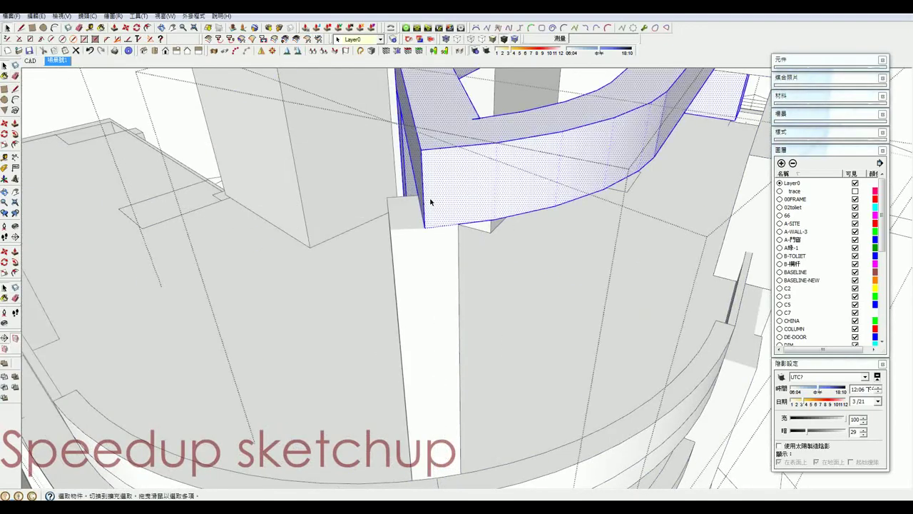
{"action": "key", "text": "e"}
{"action": "key", "text": "space"}
Zoom out and orbit around the tower to view its curved glass and left facades.
{"action": "scroll", "coordinate": [432, 175], "scroll_direction": "down", "scroll_amount": 2}
{"action": "scroll", "coordinate": [450, 214], "scroll_direction": "down", "scroll_amount": 3}
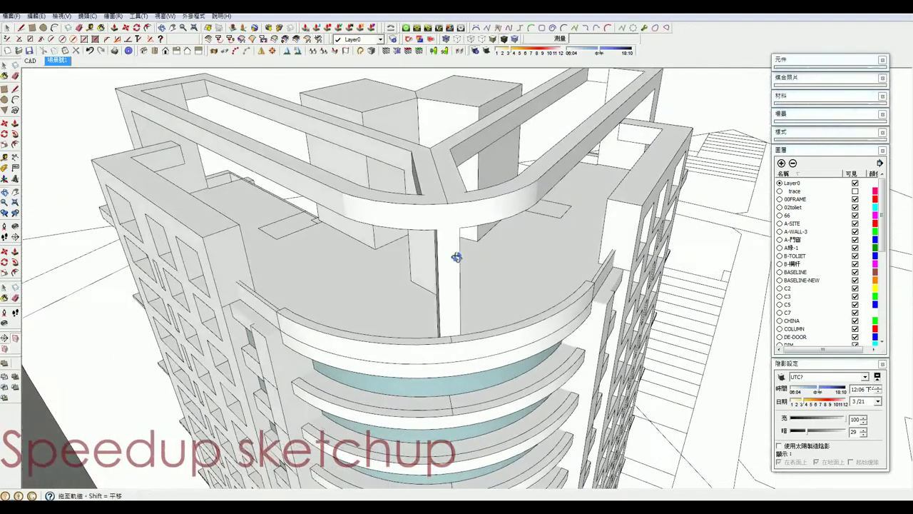
{"action": "scroll", "coordinate": [455, 207], "scroll_direction": "down", "scroll_amount": 2}
{"action": "scroll", "coordinate": [438, 164], "scroll_direction": "down", "scroll_amount": 1}
{"action": "scroll", "coordinate": [422, 145], "scroll_direction": "down", "scroll_amount": 2}
{"action": "scroll", "coordinate": [423, 207], "scroll_direction": "down", "scroll_amount": 3}
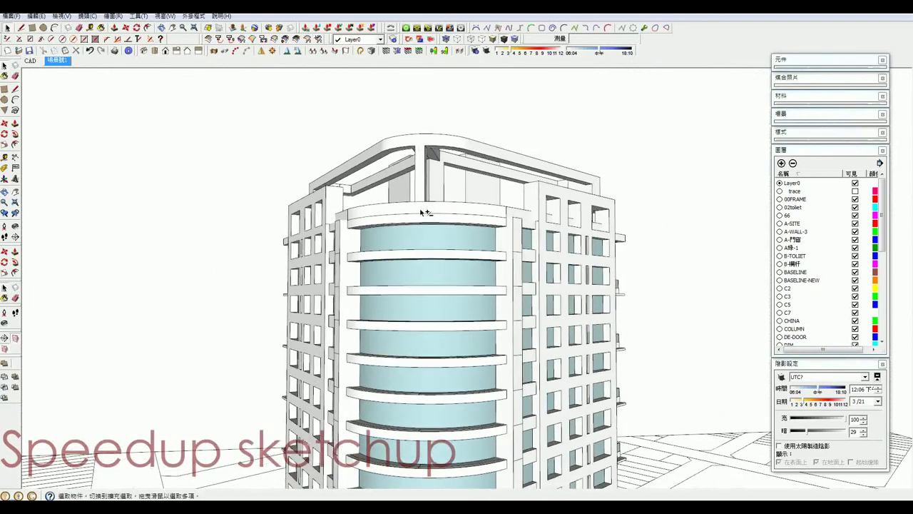
{"action": "scroll", "coordinate": [428, 163], "scroll_direction": "up", "scroll_amount": 1}
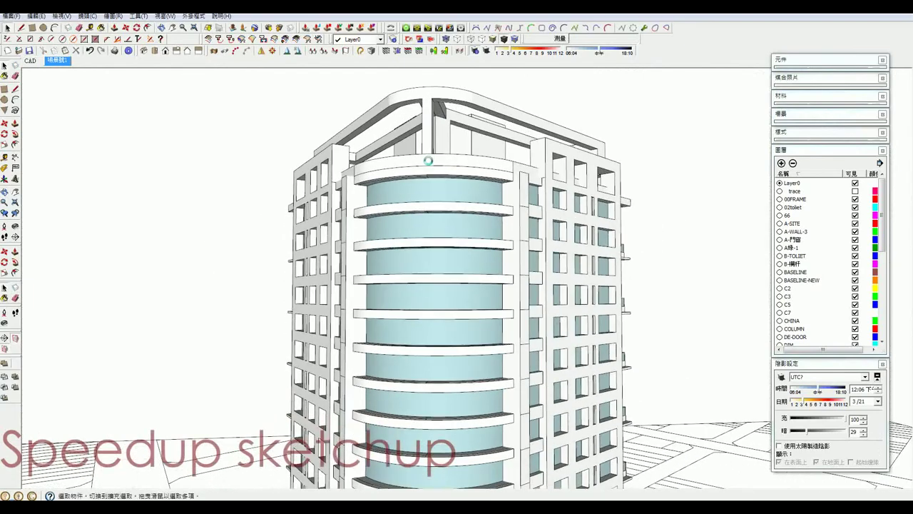
{"action": "scroll", "coordinate": [441, 193], "scroll_direction": "down", "scroll_amount": 2}
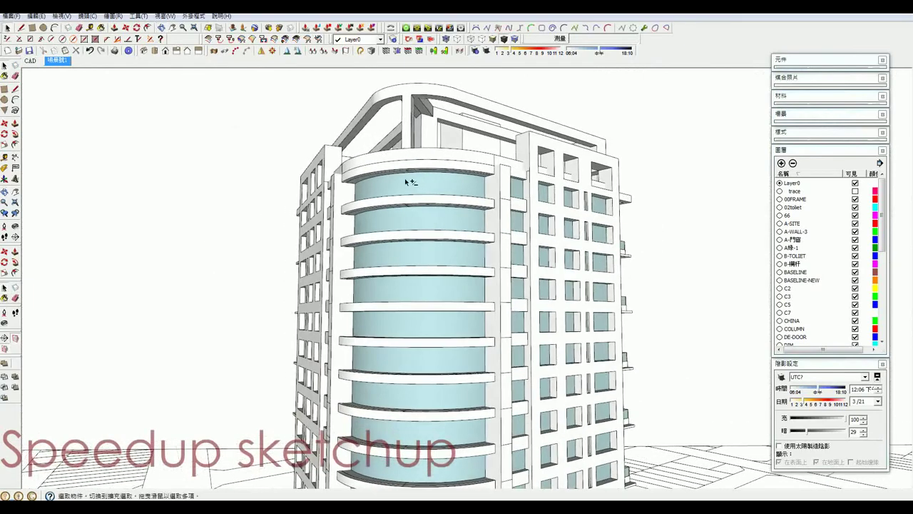
{"action": "scroll", "coordinate": [407, 184], "scroll_direction": "down", "scroll_amount": 2}
{"action": "scroll", "coordinate": [403, 193], "scroll_direction": "down", "scroll_amount": 1}
{"action": "scroll", "coordinate": [417, 168], "scroll_direction": "down", "scroll_amount": 1}
{"action": "mouse_move", "coordinate": [410, 178]}
{"action": "middle_mouse_down"}
{"action": "mouse_move", "coordinate": [483, 202]}
{"action": "mouse_move", "coordinate": [550, 169]}
{"action": "mouse_move", "coordinate": [449, 89]}
{"action": "middle_mouse_up"}
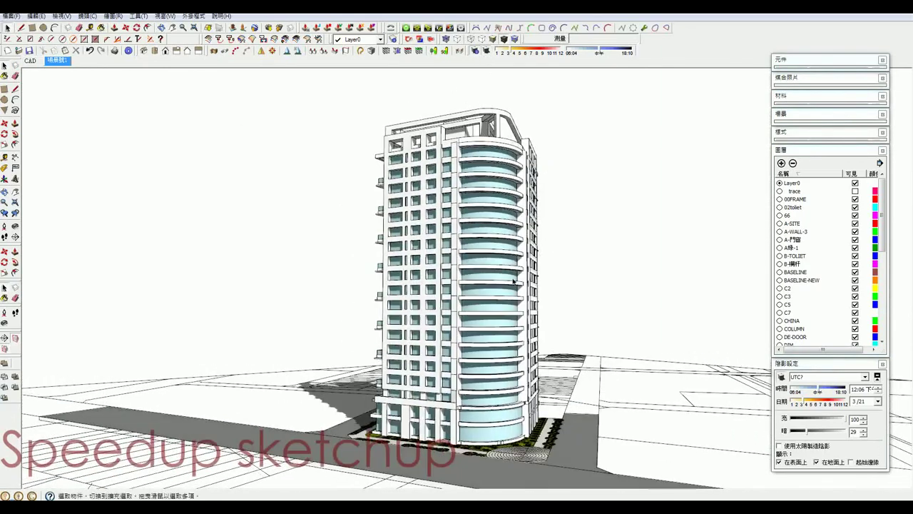
{"action": "mouse_move", "coordinate": [490, 298]}
{"action": "middle_mouse_down"}
{"action": "mouse_move", "coordinate": [449, 280]}
{"action": "mouse_move", "coordinate": [381, 304]}
{"action": "mouse_move", "coordinate": [405, 297]}
{"action": "mouse_move", "coordinate": [404, 287]}
{"action": "mouse_move", "coordinate": [397, 291]}
{"action": "middle_mouse_up"}
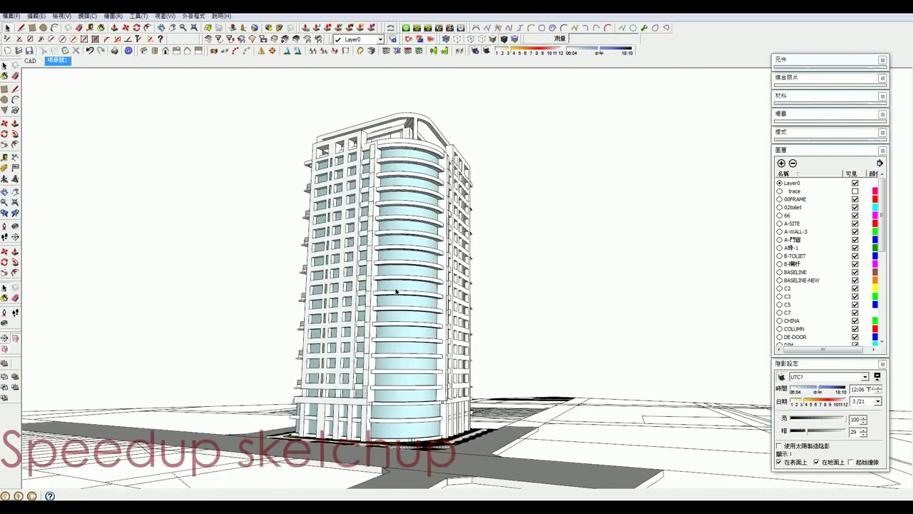
{"action": "scroll", "coordinate": [396, 314], "scroll_direction": "down", "scroll_amount": 3}
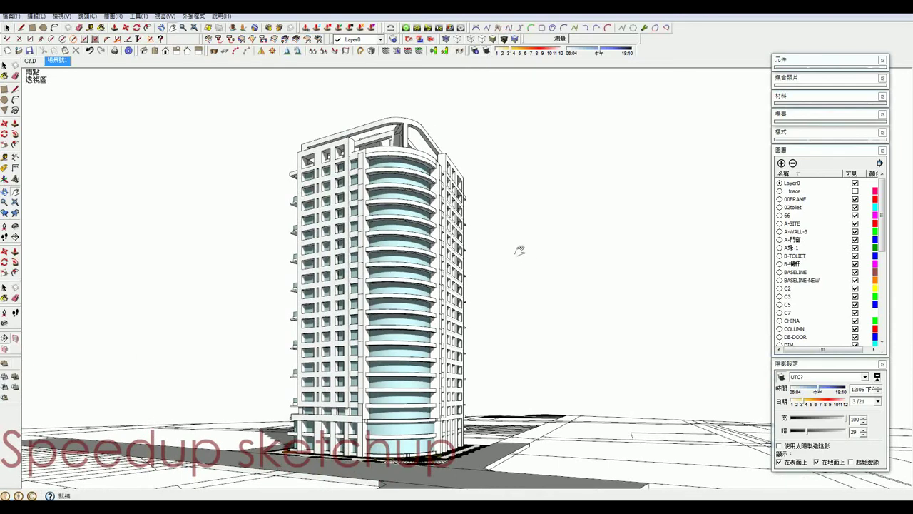
{"action": "mouse_move", "coordinate": [520, 250]}
{"action": "middle_mouse_down"}
{"action": "mouse_move", "coordinate": [366, 144]}
{"action": "mouse_move", "coordinate": [341, 230]}
{"action": "middle_mouse_up"}
{"action": "scroll", "coordinate": [342, 230], "scroll_direction": "up", "scroll_amount": 5}
Turn off shadows and extrude the small wall face into a long beam along the wall.
{"action": "mouse_move", "coordinate": [279, 183]}
{"action": "middle_mouse_down"}
{"action": "mouse_move", "coordinate": [381, 290]}
{"action": "mouse_move", "coordinate": [362, 261]}
{"action": "middle_mouse_up"}
{"action": "scroll", "coordinate": [390, 264], "scroll_direction": "down", "scroll_amount": 2}
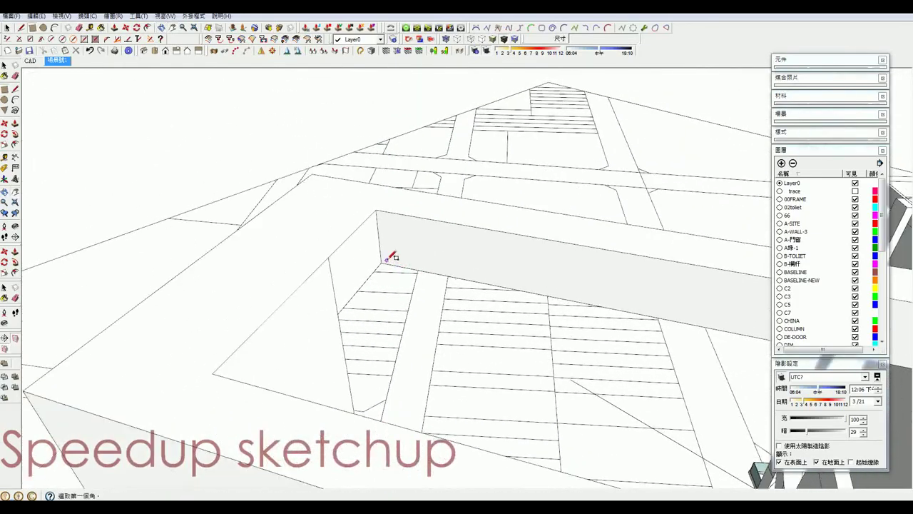
{"action": "scroll", "coordinate": [399, 261], "scroll_direction": "down", "scroll_amount": 2}
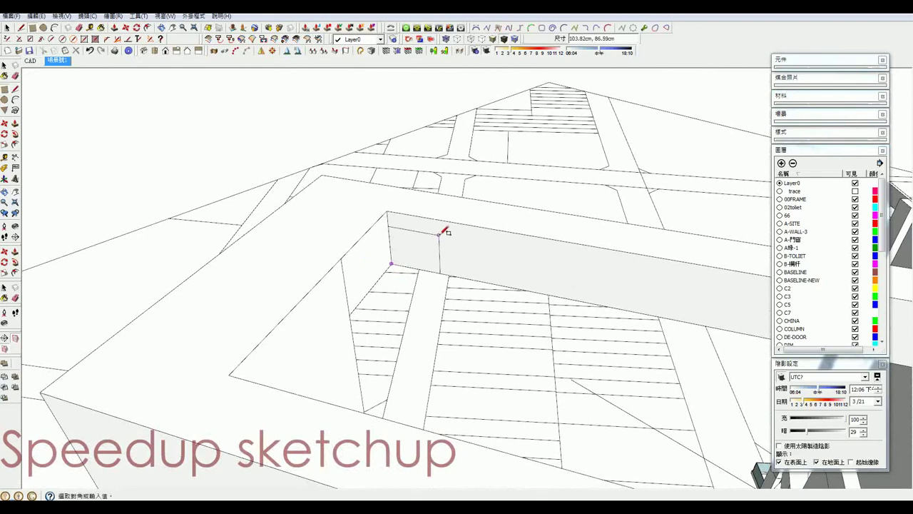
{"action": "type", "text": "40,40"}
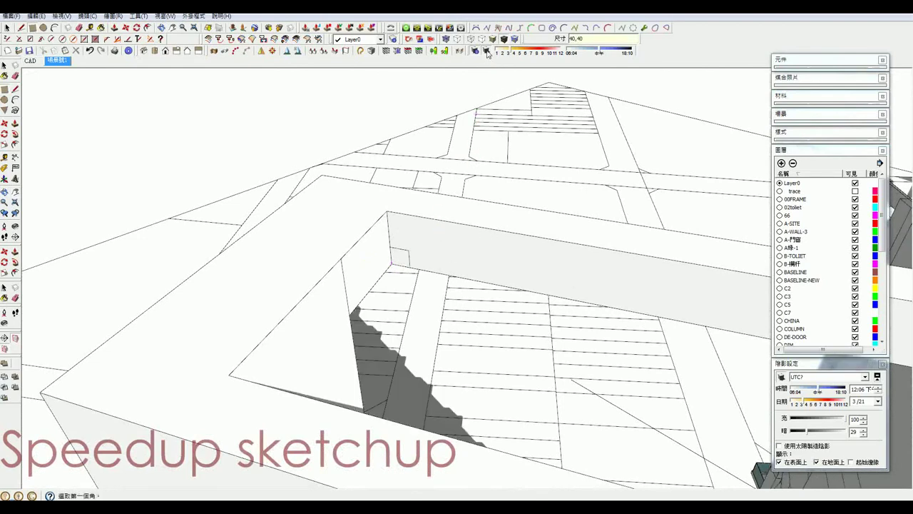
{"action": "left_click", "coordinate": [486, 51]}
{"action": "middle_click_drag", "start_coordinate": [404, 261], "coordinate": [402, 258]}
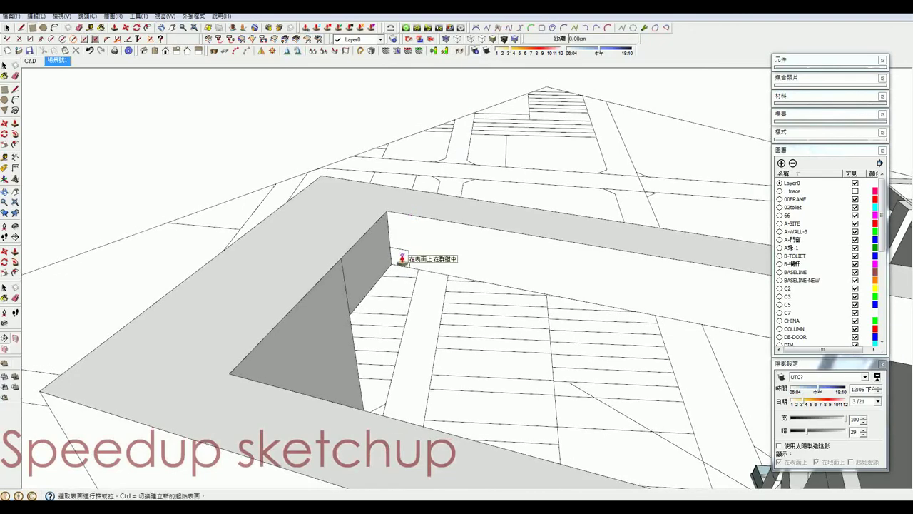
{"action": "left_click_drag", "start_coordinate": [401, 258], "coordinate": [318, 371]}
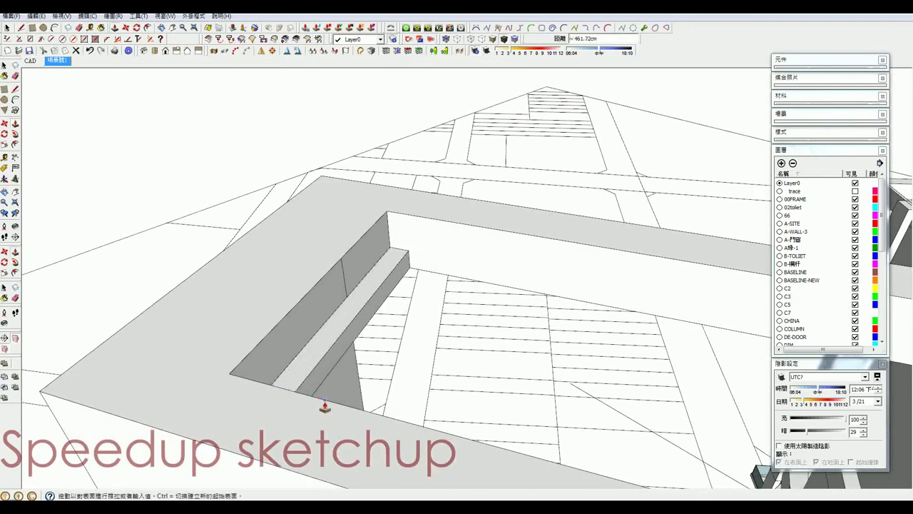
Select the entire beam box and choose Make Component from its context menu.
{"action": "key", "text": "space"}
{"action": "left_click", "coordinate": [322, 348]}
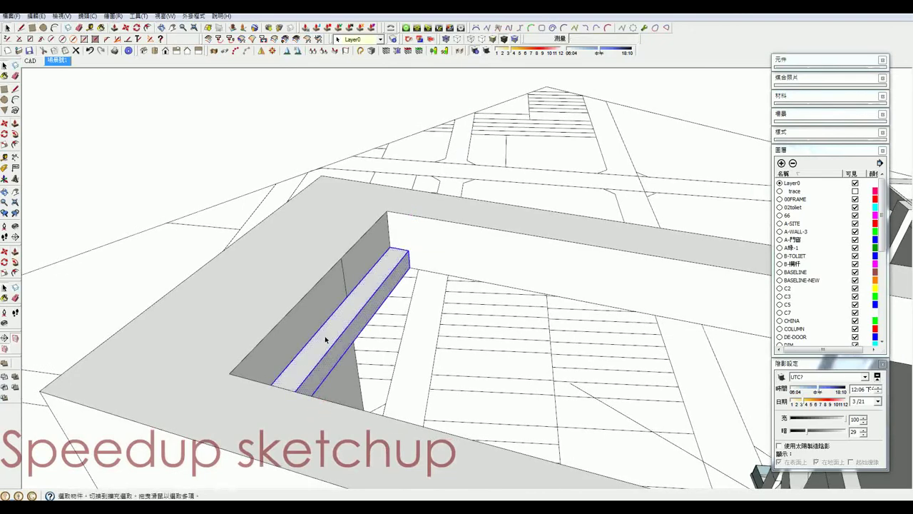
{"action": "triple_click", "coordinate": [324, 340]}
{"action": "right_click", "coordinate": [325, 340]}
{"action": "left_click", "coordinate": [326, 340]}
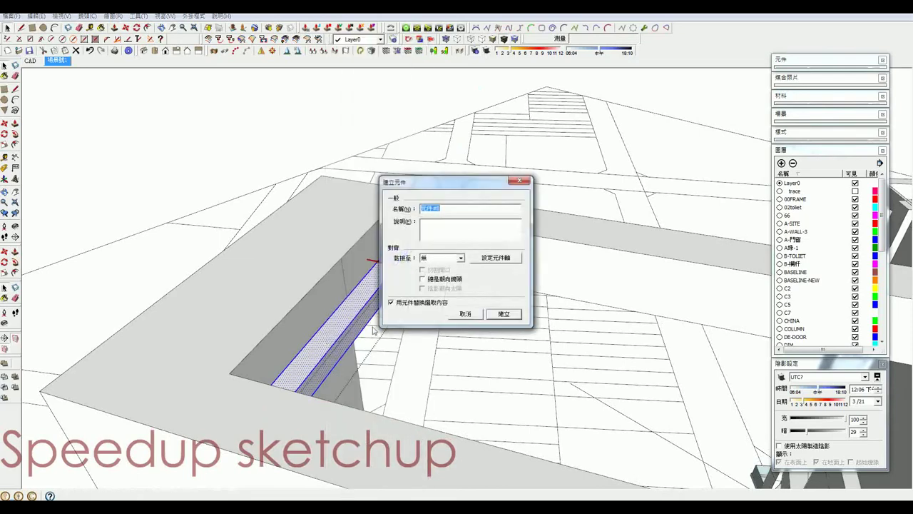
Create the beam component and move it 40 cm away from the wall.
{"action": "left_click", "coordinate": [508, 317]}
{"action": "scroll", "coordinate": [348, 348], "scroll_direction": "up", "scroll_amount": 2}
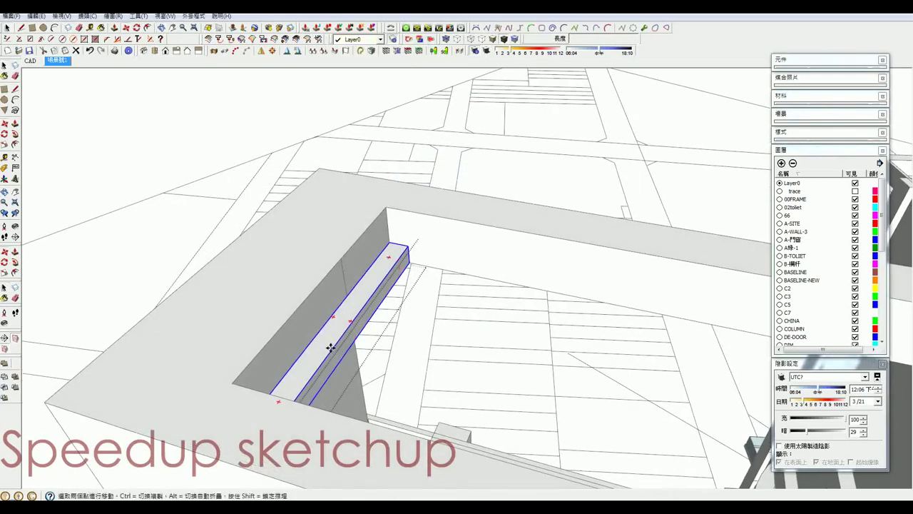
{"action": "left_click", "coordinate": [330, 348]}
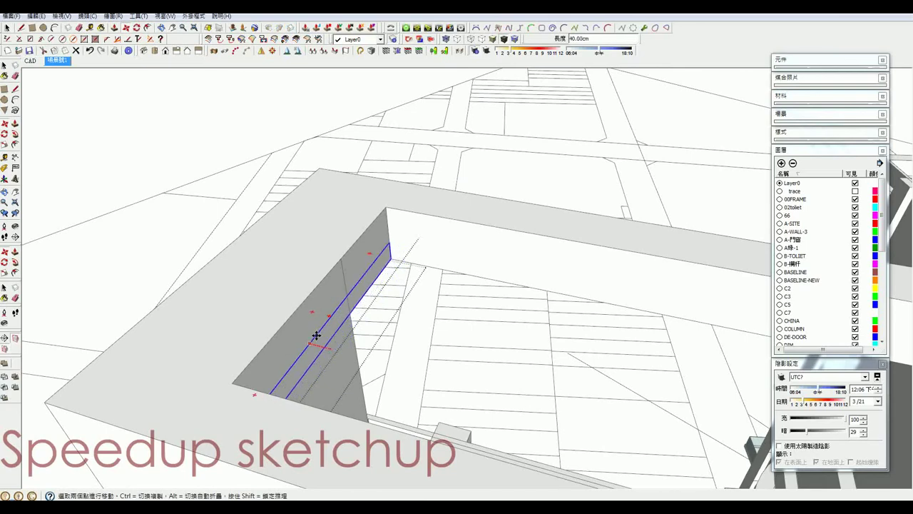
{"action": "left_click", "coordinate": [317, 334]}
{"action": "middle_click_drag", "start_coordinate": [317, 334], "coordinate": [331, 348]}
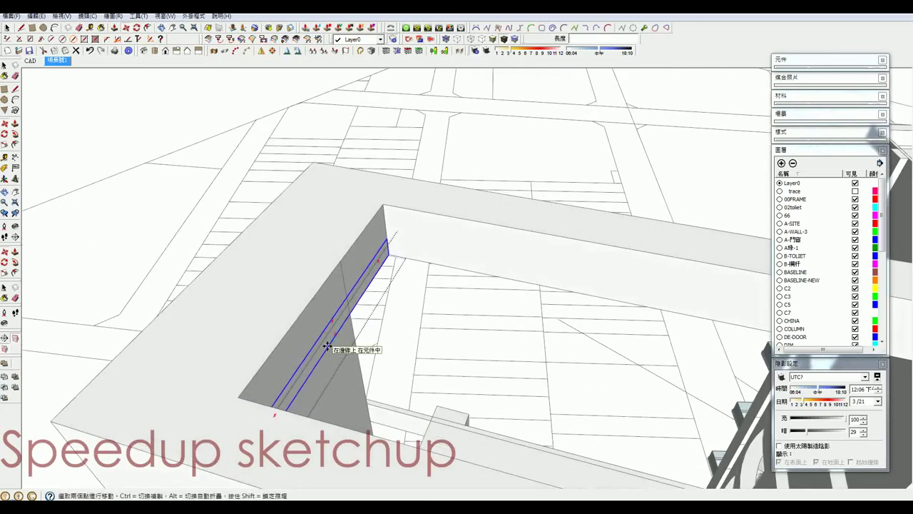
{"action": "key", "text": "x"}
Copy the beam to the frame's far end and array it into 10 evenly spaced beams.
{"action": "left_click", "coordinate": [368, 234]}
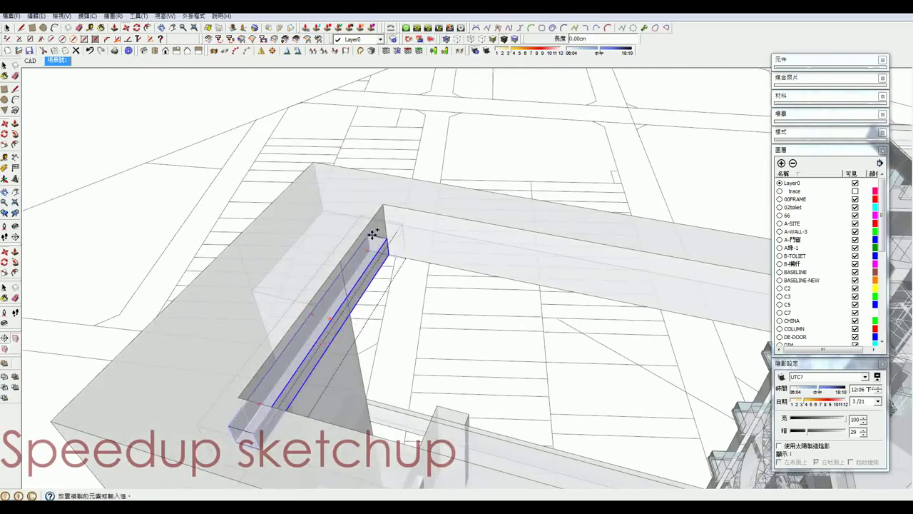
{"action": "key", "text": "ctrl"}
{"action": "key", "text": "x"}
{"action": "scroll", "coordinate": [405, 237], "scroll_direction": "down", "scroll_amount": 3}
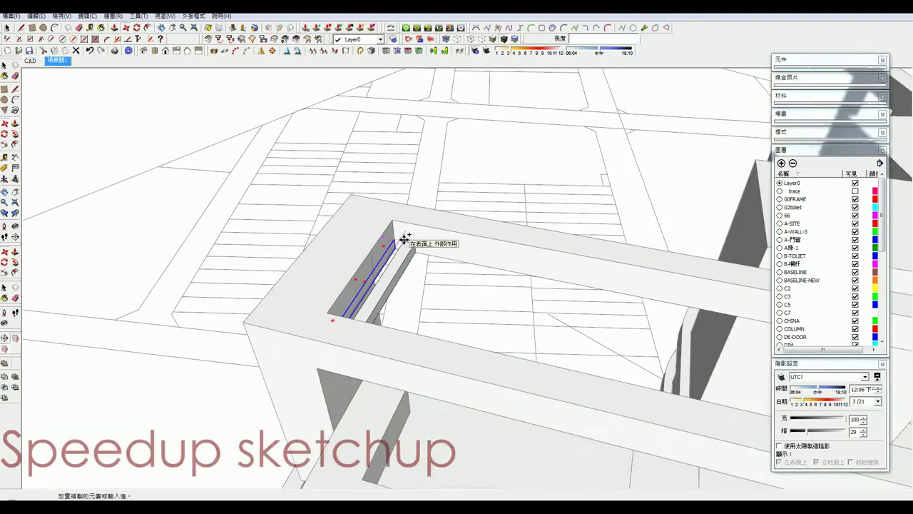
{"action": "mouse_move", "coordinate": [408, 238]}
{"action": "middle_mouse_down"}
{"action": "mouse_move", "coordinate": [434, 245]}
{"action": "mouse_move", "coordinate": [391, 263]}
{"action": "middle_mouse_up"}
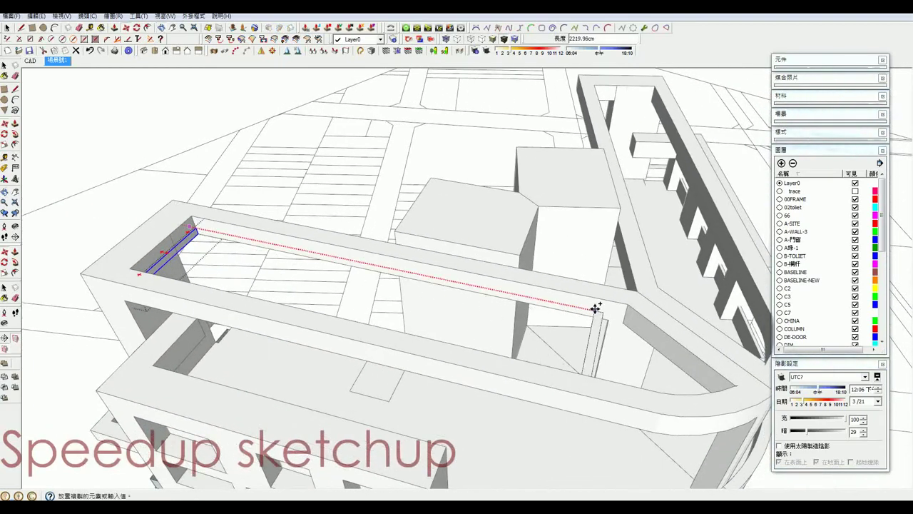
{"action": "left_click", "coordinate": [628, 305]}
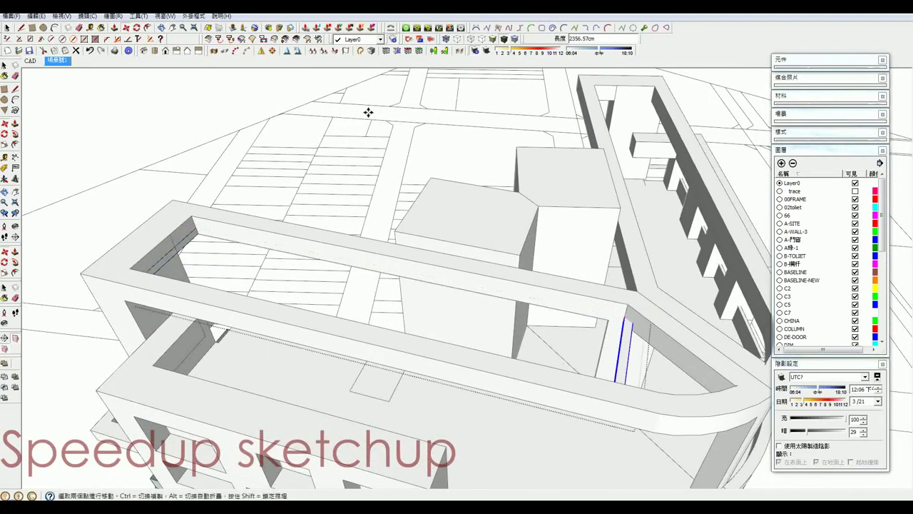
{"action": "key", "text": "Return"}
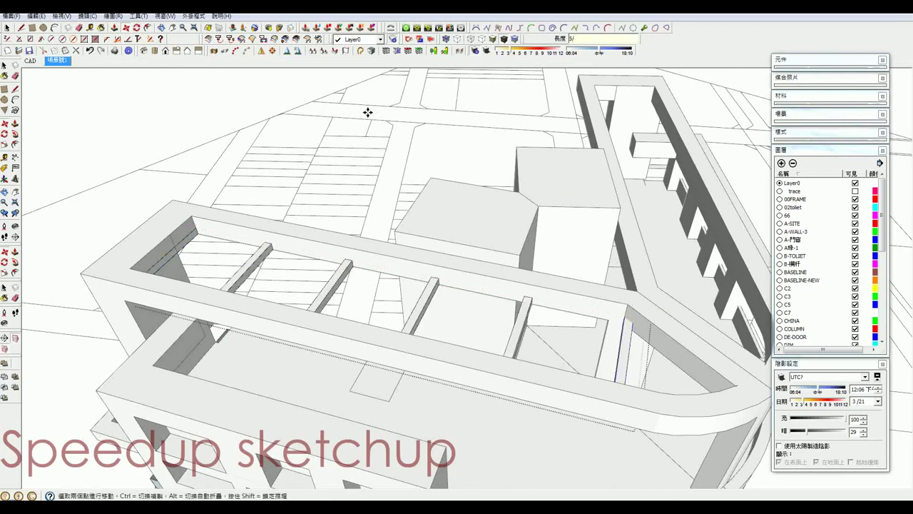
{"action": "key", "text": "Return"}
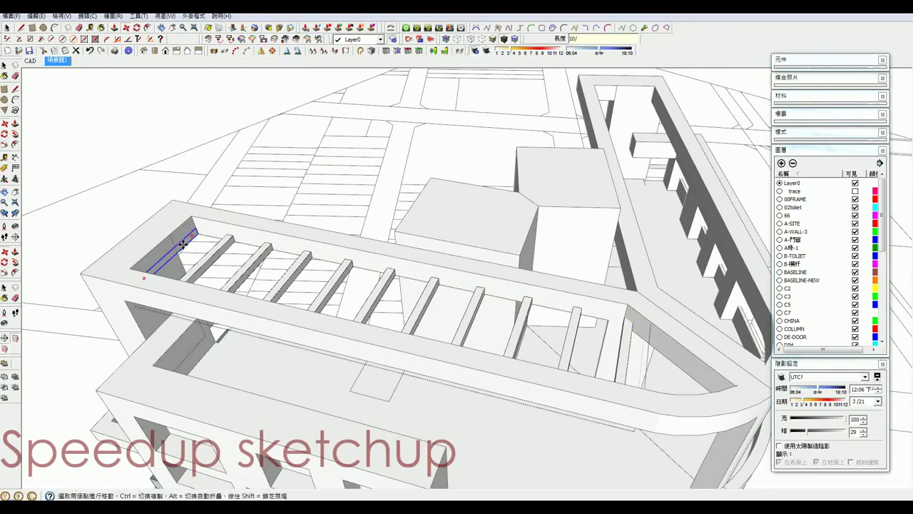
Push/Pull the beam tops up to make the beams 50 cm deep.
{"action": "scroll", "coordinate": [639, 345], "scroll_direction": "down", "scroll_amount": 2}
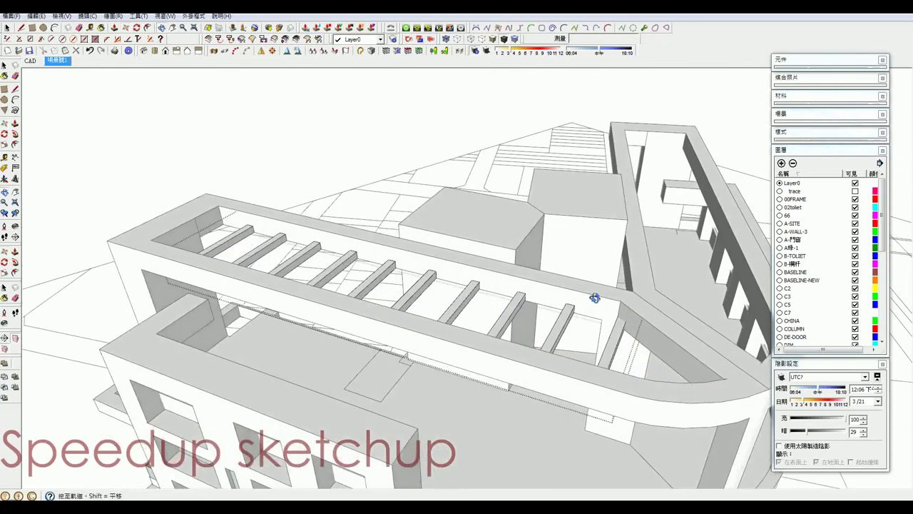
{"action": "scroll", "coordinate": [595, 300], "scroll_direction": "down", "scroll_amount": 2}
{"action": "scroll", "coordinate": [536, 267], "scroll_direction": "down", "scroll_amount": 3}
{"action": "scroll", "coordinate": [534, 251], "scroll_direction": "down", "scroll_amount": 2}
{"action": "scroll", "coordinate": [546, 289], "scroll_direction": "up", "scroll_amount": 3}
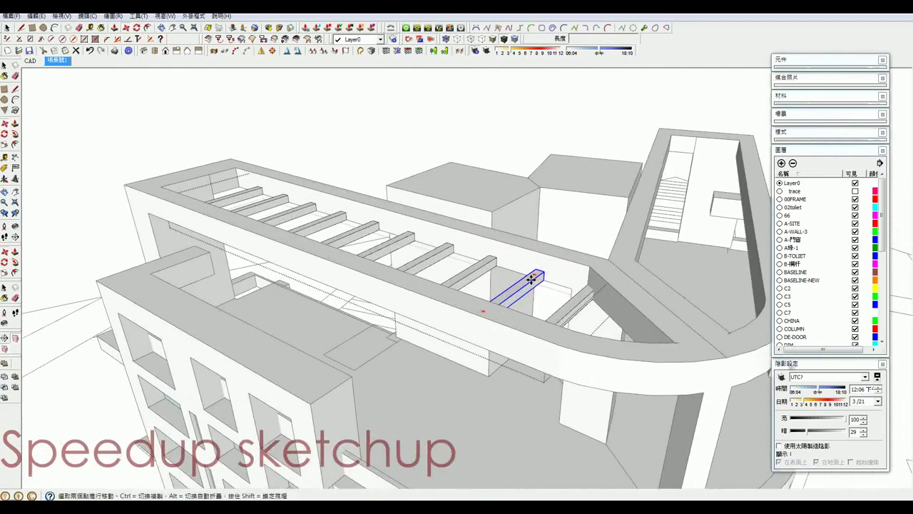
{"action": "scroll", "coordinate": [535, 275], "scroll_direction": "up", "scroll_amount": 2}
{"action": "key", "text": "p"}
{"action": "scroll", "coordinate": [542, 270], "scroll_direction": "up", "scroll_amount": 2}
{"action": "left_click", "coordinate": [543, 270]}
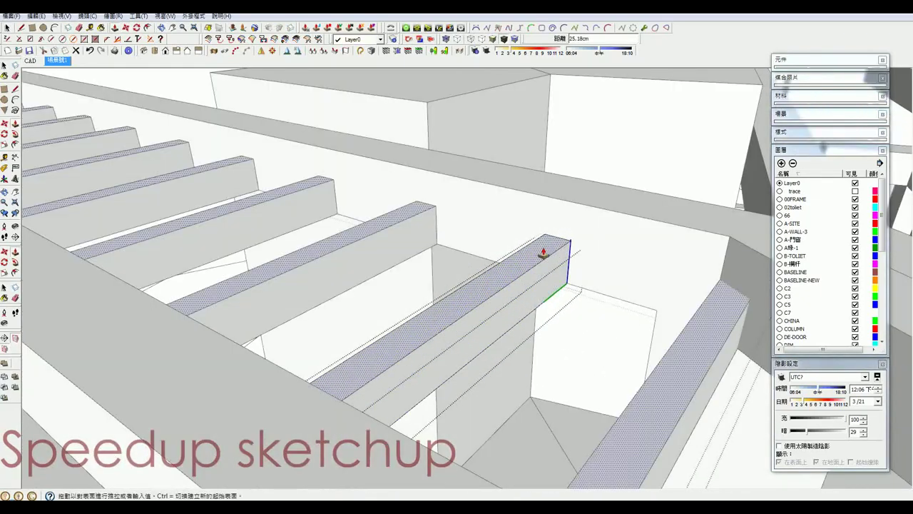
{"action": "left_click", "coordinate": [544, 244]}
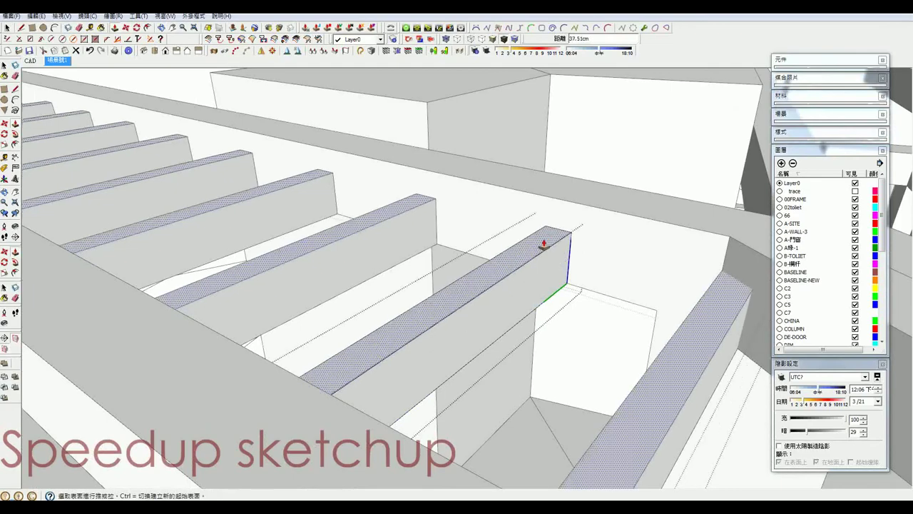
{"action": "left_click", "coordinate": [544, 244]}
{"action": "scroll", "coordinate": [544, 244], "scroll_direction": "down", "scroll_amount": 5}
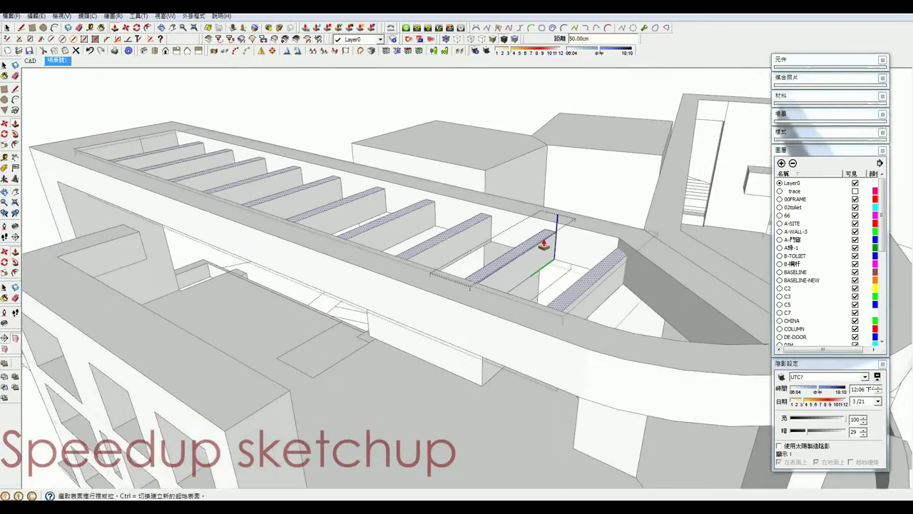
From beneath the rooftop, push a frame face of the beam slats by 20 cm.
{"action": "mouse_move", "coordinate": [530, 265]}
{"action": "middle_mouse_down"}
{"action": "mouse_move", "coordinate": [609, 352]}
{"action": "mouse_move", "coordinate": [440, 385]}
{"action": "mouse_move", "coordinate": [449, 188]}
{"action": "mouse_move", "coordinate": [411, 194]}
{"action": "middle_mouse_up"}
{"action": "scroll", "coordinate": [576, 350], "scroll_direction": "up", "scroll_amount": 2}
{"action": "scroll", "coordinate": [576, 349], "scroll_direction": "down", "scroll_amount": 6}
{"action": "scroll", "coordinate": [420, 179], "scroll_direction": "down", "scroll_amount": 3}
{"action": "scroll", "coordinate": [424, 169], "scroll_direction": "down", "scroll_amount": 2}
{"action": "scroll", "coordinate": [408, 142], "scroll_direction": "up", "scroll_amount": 2}
{"action": "scroll", "coordinate": [408, 143], "scroll_direction": "up", "scroll_amount": 3}
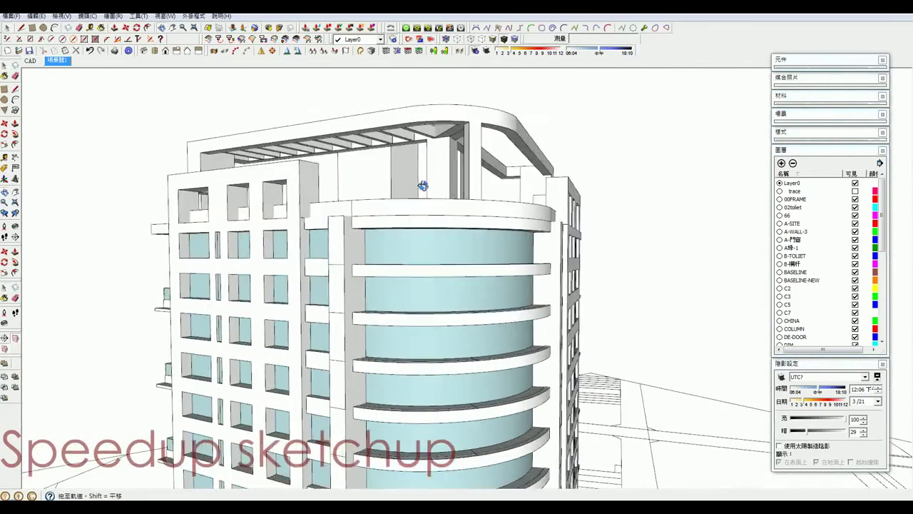
{"action": "scroll", "coordinate": [408, 143], "scroll_direction": "up", "scroll_amount": 3}
{"action": "middle_click_drag", "start_coordinate": [424, 274], "coordinate": [402, 94]}
{"action": "scroll", "coordinate": [402, 143], "scroll_direction": "up", "scroll_amount": 5}
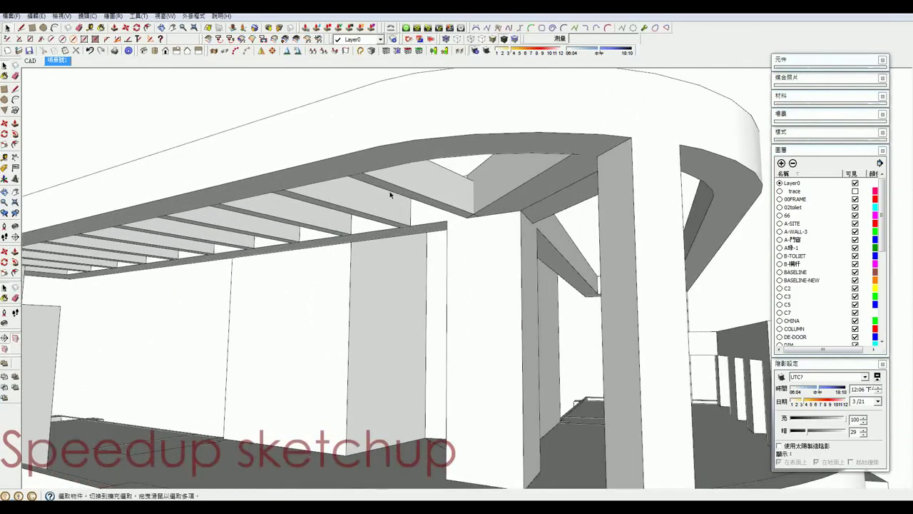
{"action": "left_click", "coordinate": [397, 190]}
{"action": "key", "text": "p"}
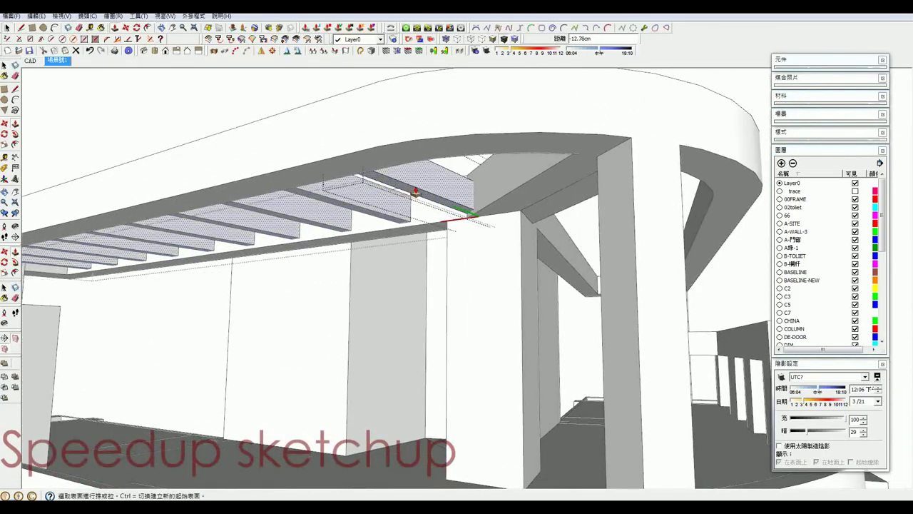
{"action": "left_click", "coordinate": [416, 192]}
{"action": "middle_click_drag", "start_coordinate": [415, 192], "coordinate": [438, 320]}
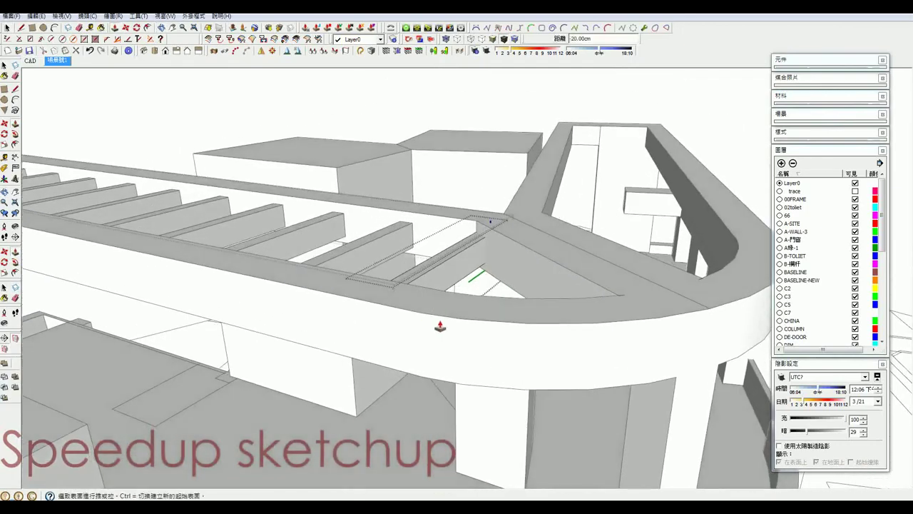
{"action": "left_click", "coordinate": [414, 264]}
Select all connected beams and slats, delete them, then undo to restore them.
{"action": "middle_click_drag", "start_coordinate": [414, 264], "coordinate": [547, 333]}
{"action": "scroll", "coordinate": [499, 306], "scroll_direction": "up", "scroll_amount": 3}
{"action": "key", "text": "space"}
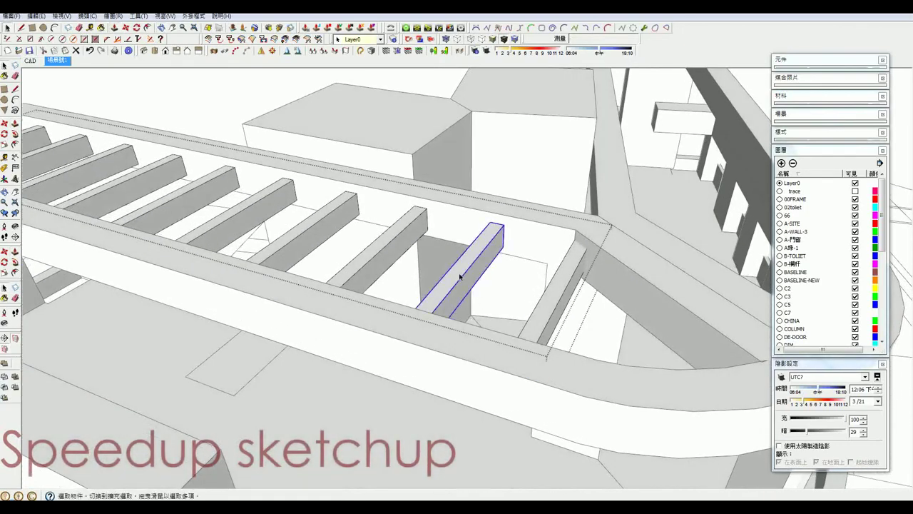
{"action": "triple_click", "coordinate": [460, 276]}
{"action": "middle_click_drag", "start_coordinate": [460, 276], "coordinate": [367, 295]}
{"action": "key", "text": "Delete"}
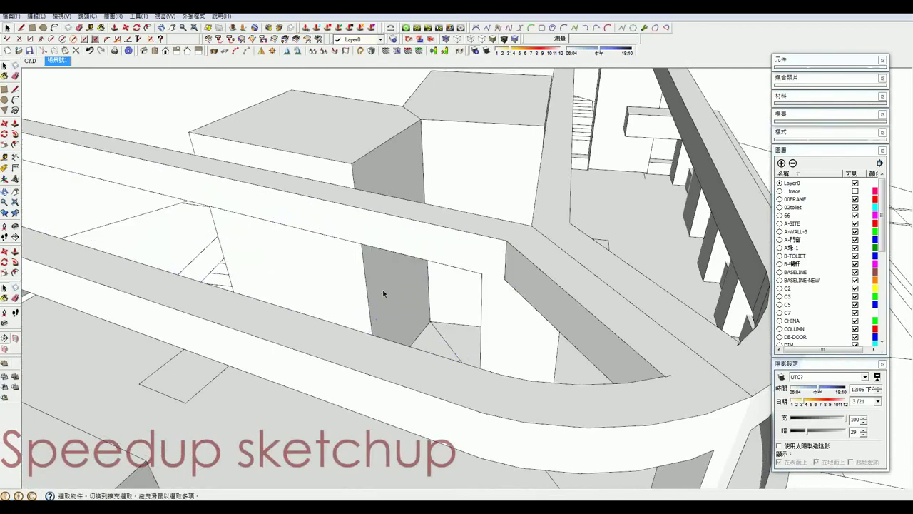
{"action": "key", "text": "ctrl+z"}
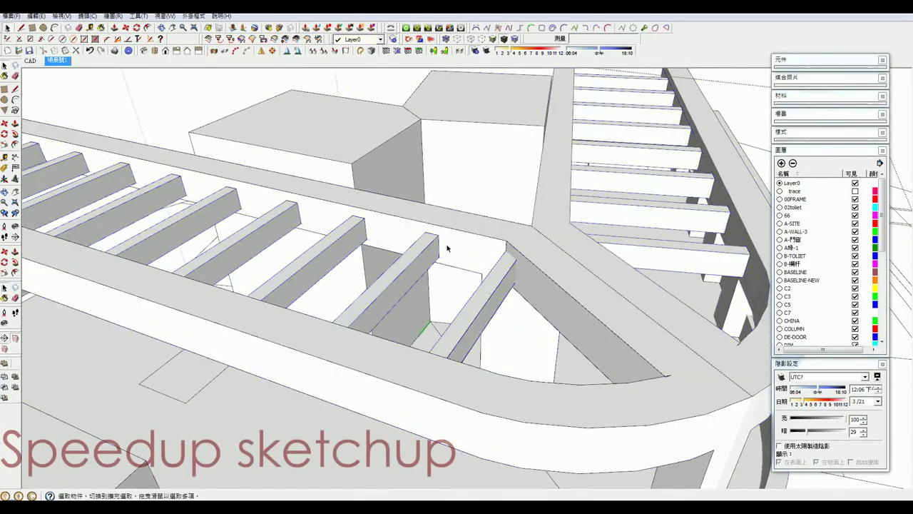
{"action": "scroll", "coordinate": [447, 247], "scroll_direction": "down", "scroll_amount": 10}
{"action": "middle_click_drag", "start_coordinate": [499, 321], "coordinate": [459, 228]}
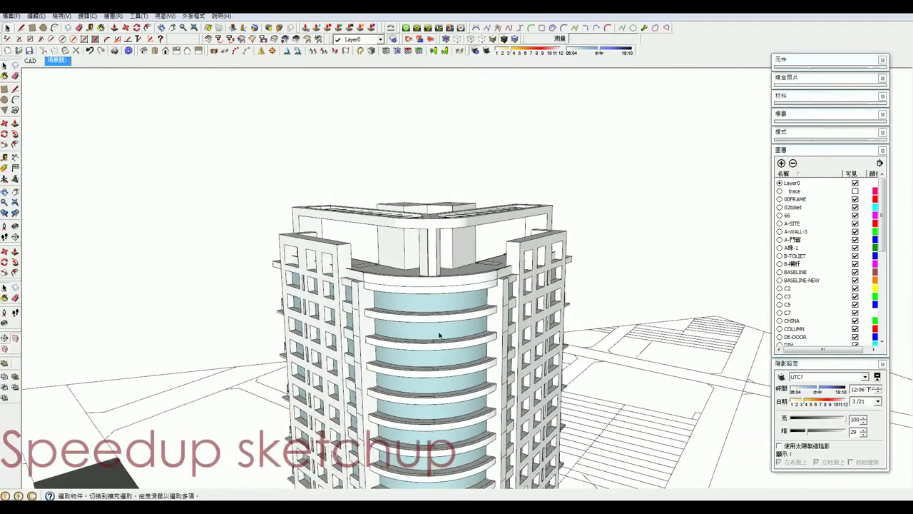
{"action": "scroll", "coordinate": [460, 228], "scroll_direction": "down", "scroll_amount": 3}
{"action": "scroll", "coordinate": [399, 147], "scroll_direction": "down", "scroll_amount": 2}
{"action": "mouse_move", "coordinate": [413, 200]}
{"action": "middle_mouse_down"}
{"action": "mouse_move", "coordinate": [418, 179]}
{"action": "mouse_move", "coordinate": [491, 212]}
{"action": "mouse_move", "coordinate": [585, 226]}
{"action": "middle_mouse_up"}
{"action": "scroll", "coordinate": [410, 237], "scroll_direction": "up", "scroll_amount": 3}
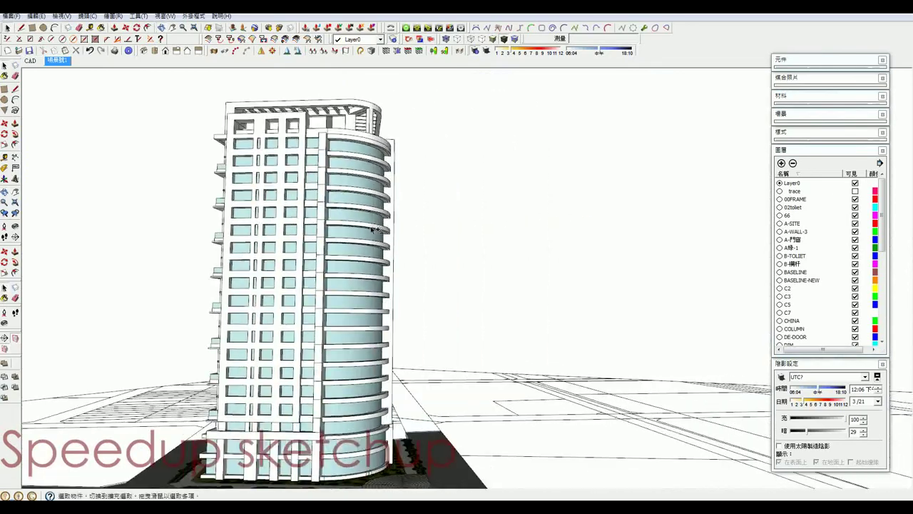
{"action": "scroll", "coordinate": [410, 237], "scroll_direction": "up", "scroll_amount": 2}
{"action": "scroll", "coordinate": [411, 237], "scroll_direction": "down", "scroll_amount": 2}
{"action": "scroll", "coordinate": [410, 238], "scroll_direction": "down", "scroll_amount": 2}
{"action": "scroll", "coordinate": [410, 240], "scroll_direction": "down", "scroll_amount": 2}
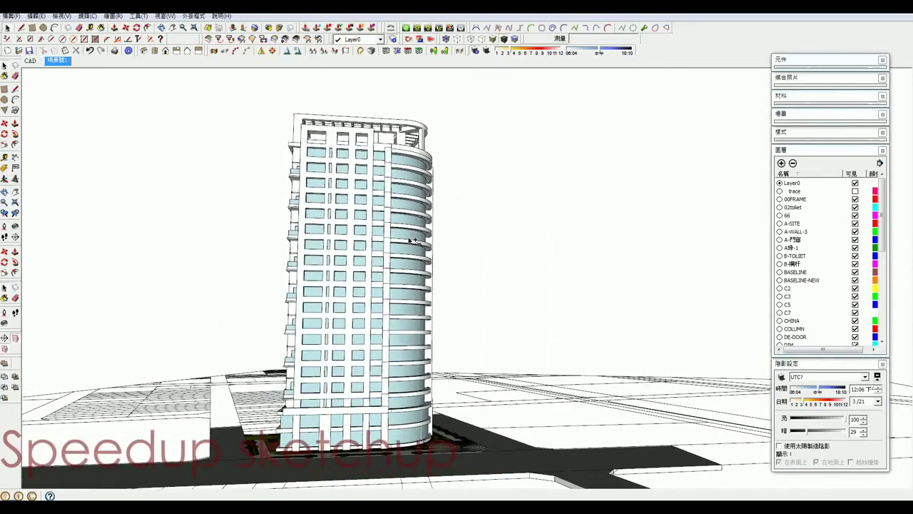
{"action": "mouse_move", "coordinate": [432, 157]}
{"action": "middle_mouse_down"}
{"action": "mouse_move", "coordinate": [375, 316]}
{"action": "mouse_move", "coordinate": [394, 378]}
{"action": "mouse_move", "coordinate": [470, 321]}
{"action": "mouse_move", "coordinate": [504, 377]}
{"action": "mouse_move", "coordinate": [166, 348]}
{"action": "middle_mouse_up"}
{"action": "scroll", "coordinate": [427, 145], "scroll_direction": "up", "scroll_amount": 3}
{"action": "scroll", "coordinate": [204, 261], "scroll_direction": "up", "scroll_amount": 2}
{"action": "scroll", "coordinate": [347, 241], "scroll_direction": "up", "scroll_amount": 2}
Open the nested rooftop groups down to the corner geometry and select it.
{"action": "scroll", "coordinate": [364, 221], "scroll_direction": "up", "scroll_amount": 2}
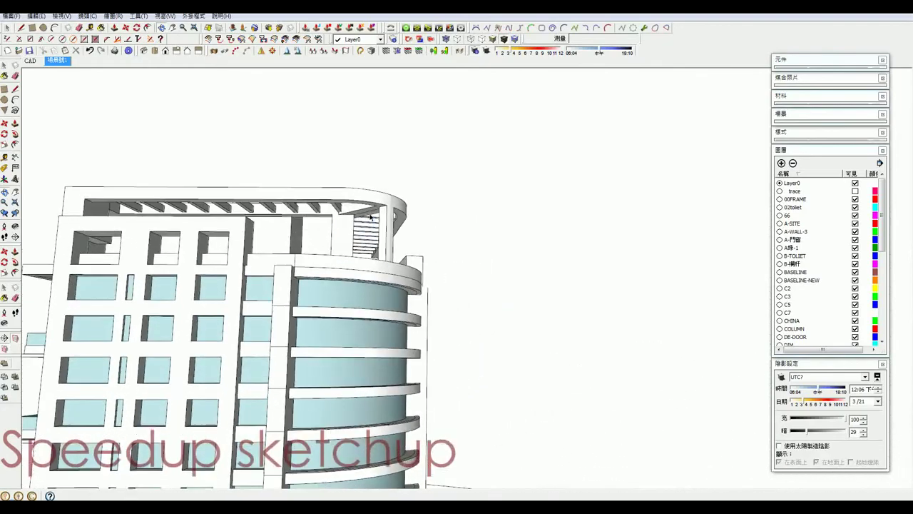
{"action": "scroll", "coordinate": [385, 206], "scroll_direction": "up", "scroll_amount": 2}
{"action": "scroll", "coordinate": [386, 206], "scroll_direction": "down", "scroll_amount": 2}
{"action": "scroll", "coordinate": [356, 214], "scroll_direction": "down", "scroll_amount": 2}
{"action": "scroll", "coordinate": [378, 235], "scroll_direction": "down", "scroll_amount": 2}
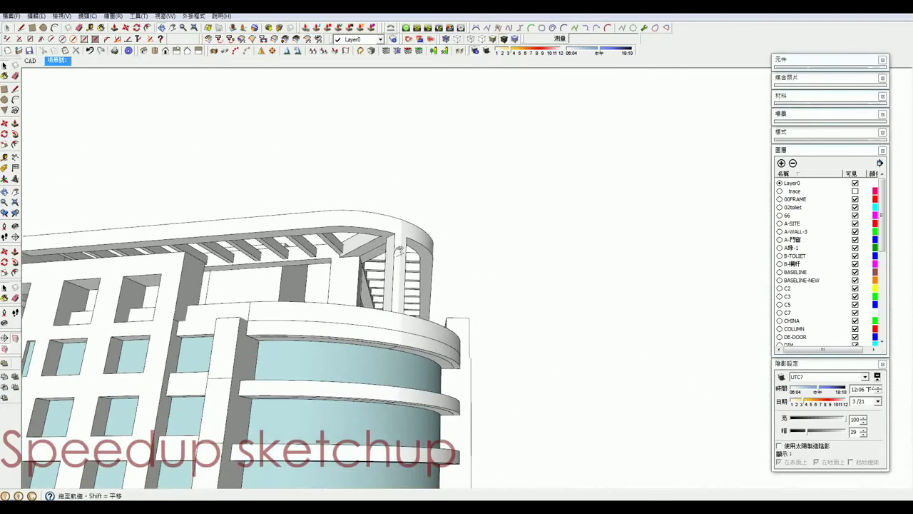
{"action": "scroll", "coordinate": [403, 252], "scroll_direction": "down", "scroll_amount": 1}
{"action": "left_click", "coordinate": [403, 253]}
{"action": "double_click", "coordinate": [403, 252]}
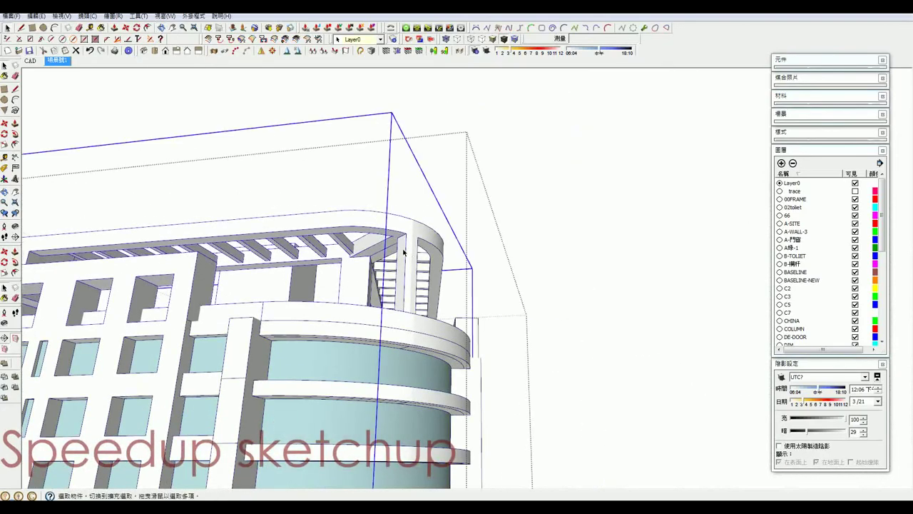
{"action": "double_click", "coordinate": [403, 252]}
{"action": "double_click", "coordinate": [403, 253]}
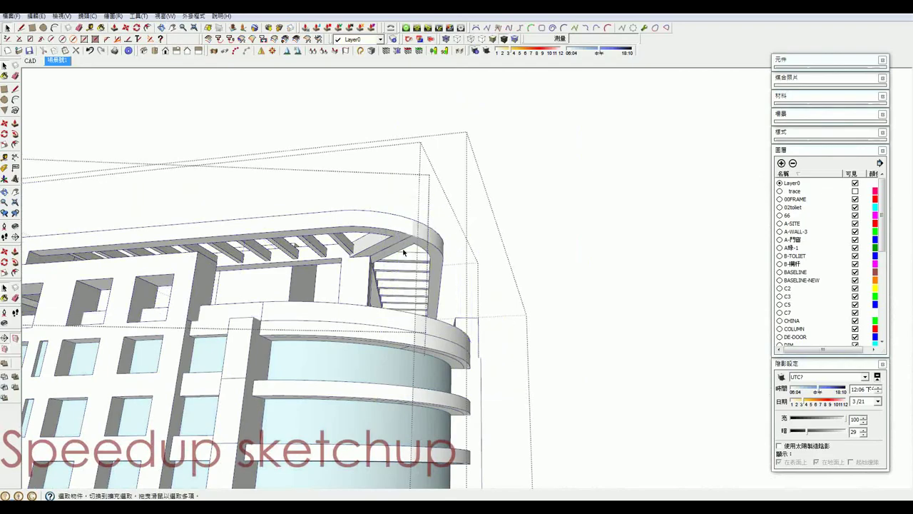
{"action": "scroll", "coordinate": [405, 235], "scroll_direction": "up", "scroll_amount": 1}
{"action": "scroll", "coordinate": [402, 190], "scroll_direction": "up", "scroll_amount": 2}
{"action": "scroll", "coordinate": [387, 200], "scroll_direction": "up", "scroll_amount": 2}
{"action": "scroll", "coordinate": [367, 208], "scroll_direction": "up", "scroll_amount": 3}
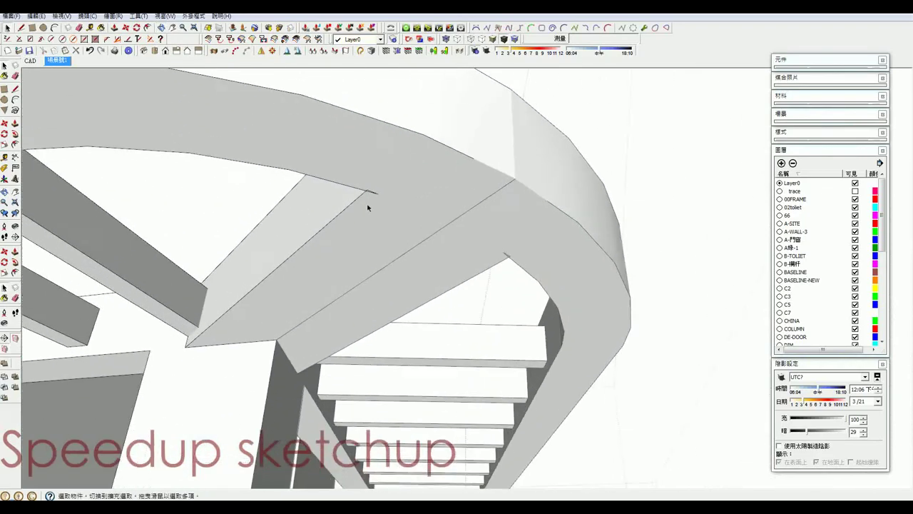
{"action": "triple_click", "coordinate": [367, 207]}
Erase the short stray edge at the pergola's beam corner.
{"action": "scroll", "coordinate": [385, 178], "scroll_direction": "up", "scroll_amount": 1}
{"action": "scroll", "coordinate": [386, 171], "scroll_direction": "up", "scroll_amount": 3}
{"action": "scroll", "coordinate": [374, 192], "scroll_direction": "up", "scroll_amount": 2}
{"action": "key", "text": "e"}
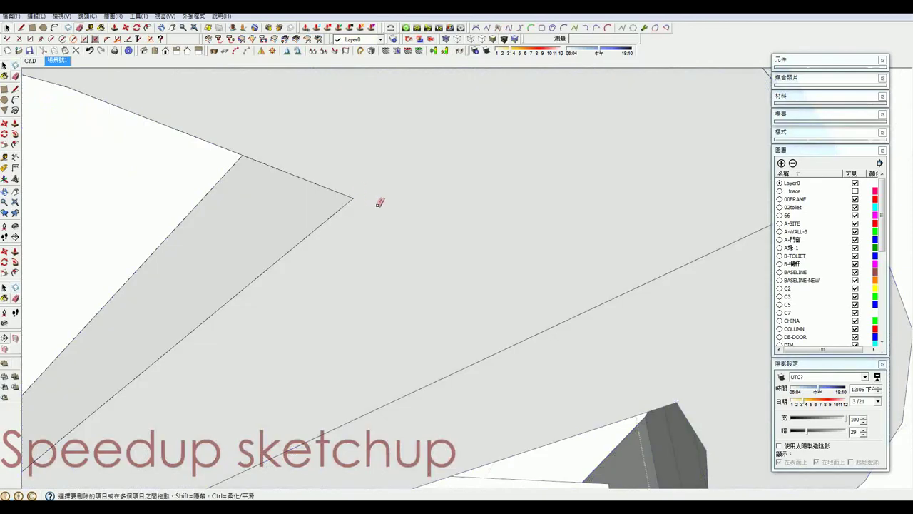
{"action": "scroll", "coordinate": [380, 204], "scroll_direction": "down", "scroll_amount": 2}
{"action": "scroll", "coordinate": [402, 221], "scroll_direction": "down", "scroll_amount": 1}
{"action": "scroll", "coordinate": [390, 356], "scroll_direction": "up", "scroll_amount": 1}
{"action": "scroll", "coordinate": [367, 306], "scroll_direction": "up", "scroll_amount": 1}
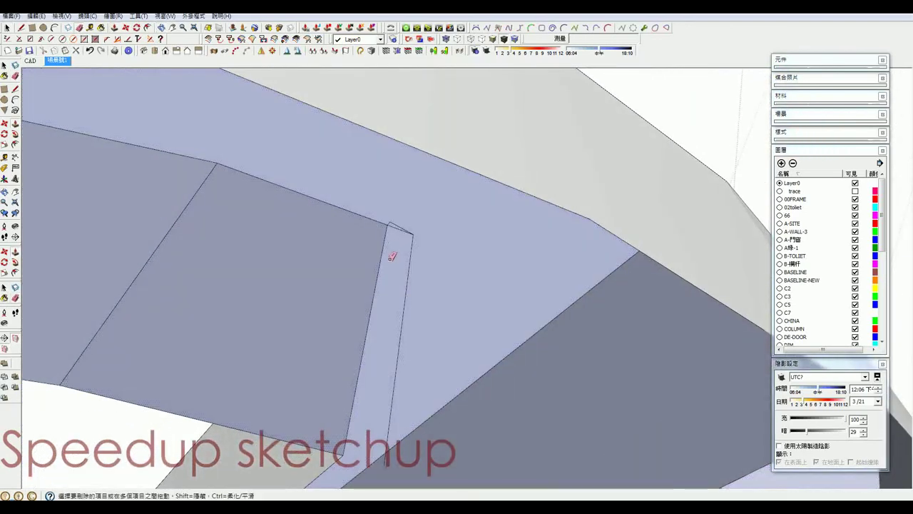
{"action": "left_click_drag", "start_coordinate": [392, 221], "coordinate": [416, 243]}
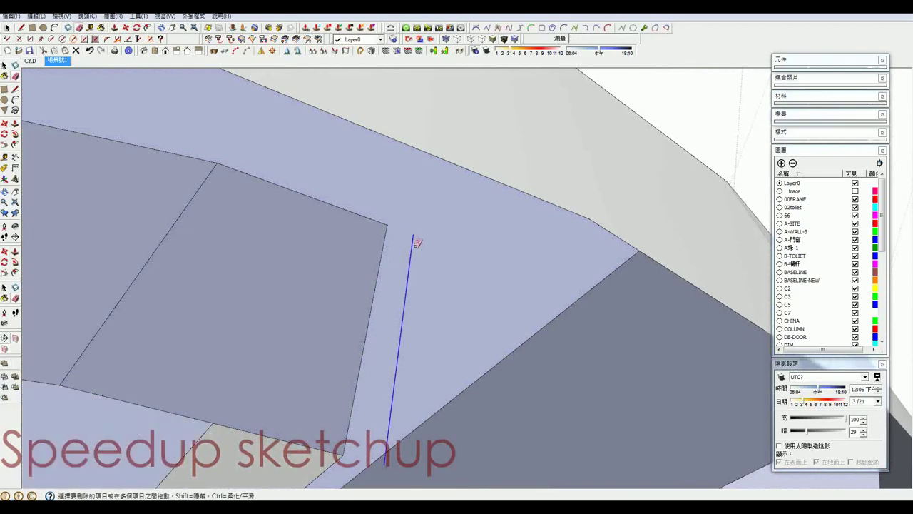
Orbit around the curved wall, stair and crown slab to check for remaining stray edges.
{"action": "scroll", "coordinate": [428, 252], "scroll_direction": "down", "scroll_amount": 3}
{"action": "mouse_move", "coordinate": [428, 250]}
{"action": "middle_mouse_down"}
{"action": "mouse_move", "coordinate": [466, 226]}
{"action": "mouse_move", "coordinate": [580, 218]}
{"action": "mouse_move", "coordinate": [449, 228]}
{"action": "mouse_move", "coordinate": [407, 259]}
{"action": "mouse_move", "coordinate": [409, 276]}
{"action": "middle_mouse_up"}
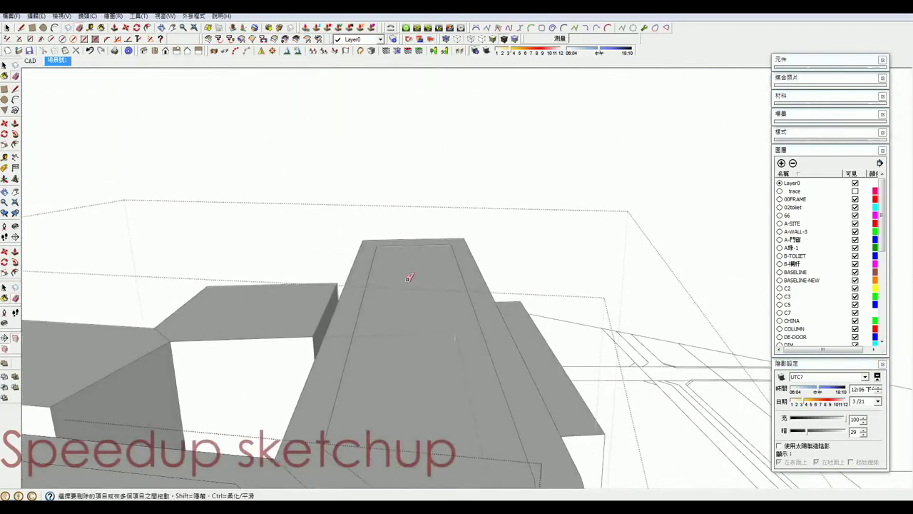
{"action": "middle_click_drag", "start_coordinate": [390, 420], "coordinate": [413, 311]}
{"action": "scroll", "coordinate": [418, 314], "scroll_direction": "down", "scroll_amount": 2}
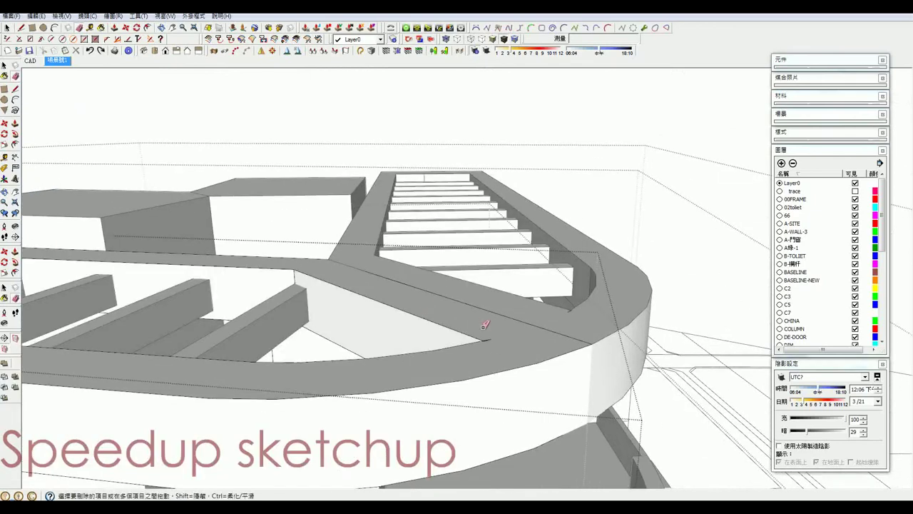
{"action": "scroll", "coordinate": [485, 336], "scroll_direction": "up", "scroll_amount": 2}
{"action": "scroll", "coordinate": [485, 341], "scroll_direction": "up", "scroll_amount": 2}
{"action": "scroll", "coordinate": [484, 344], "scroll_direction": "up", "scroll_amount": 1}
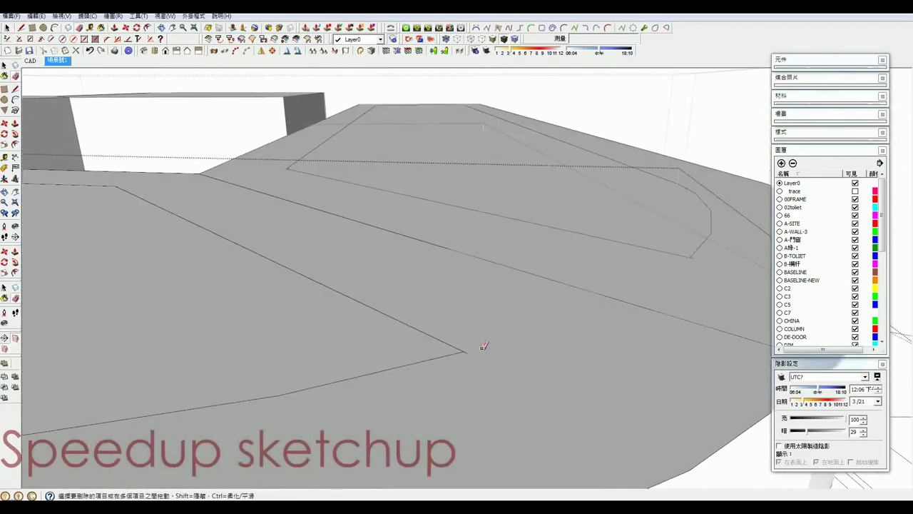
{"action": "scroll", "coordinate": [482, 347], "scroll_direction": "down", "scroll_amount": 2}
{"action": "scroll", "coordinate": [478, 353], "scroll_direction": "up", "scroll_amount": 2}
{"action": "scroll", "coordinate": [470, 346], "scroll_direction": "up", "scroll_amount": 2}
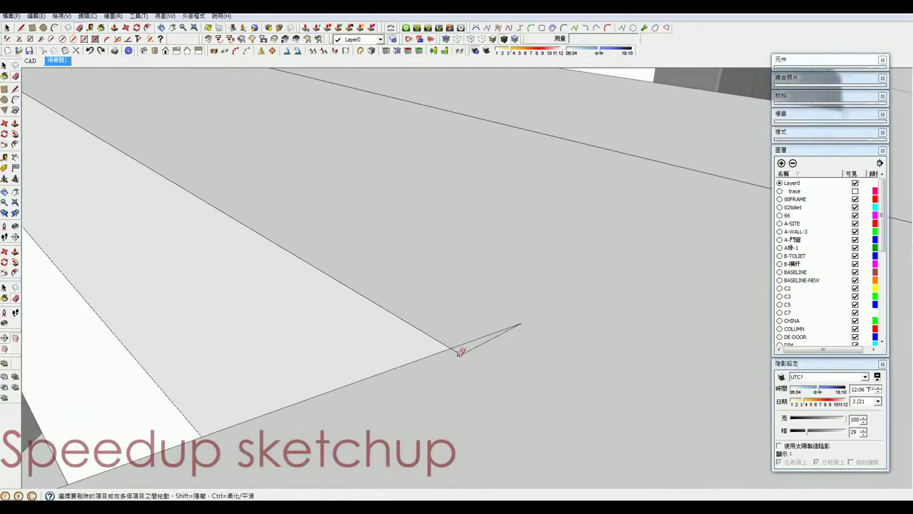
{"action": "key", "text": "l"}
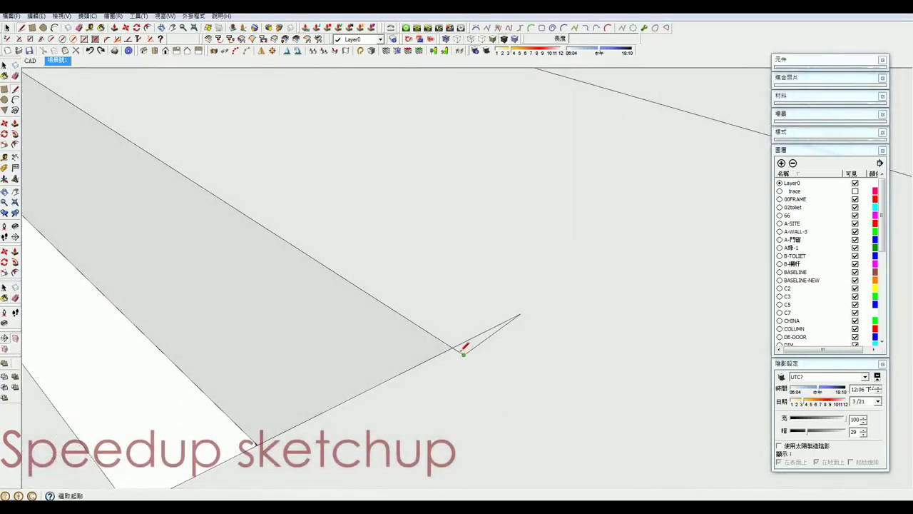
{"action": "key", "text": "e"}
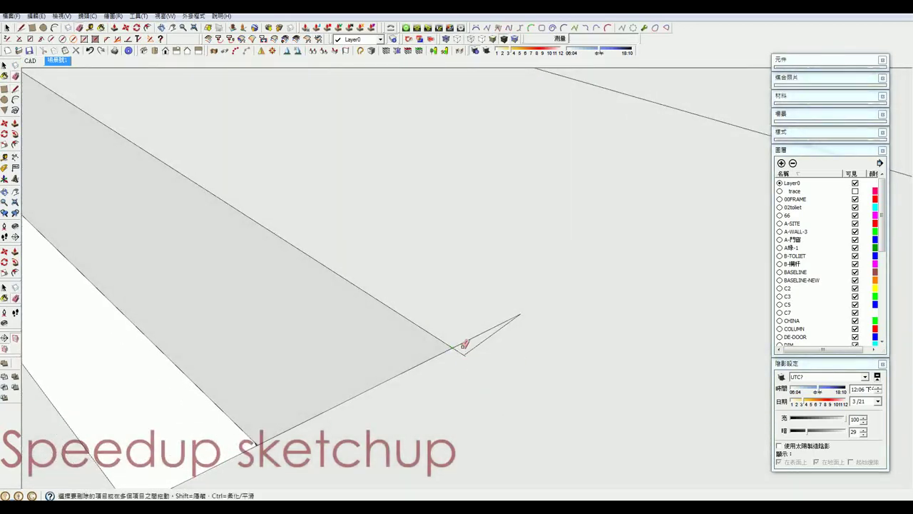
{"action": "middle_click_drag", "start_coordinate": [459, 348], "coordinate": [626, 338]}
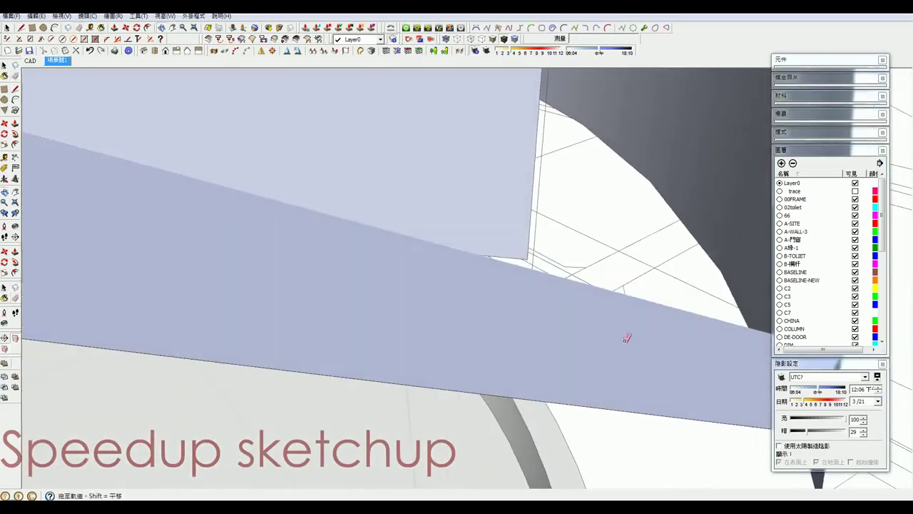
{"action": "scroll", "coordinate": [611, 334], "scroll_direction": "down", "scroll_amount": 2}
{"action": "scroll", "coordinate": [607, 333], "scroll_direction": "down", "scroll_amount": 2}
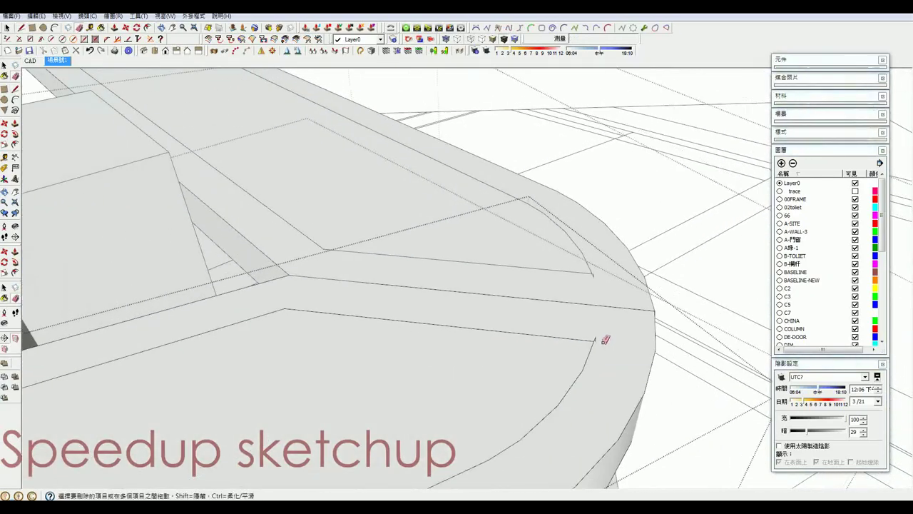
{"action": "scroll", "coordinate": [605, 340], "scroll_direction": "down", "scroll_amount": 3}
{"action": "mouse_move", "coordinate": [606, 336]}
{"action": "middle_mouse_down"}
{"action": "mouse_move", "coordinate": [540, 314]}
{"action": "mouse_move", "coordinate": [535, 238]}
{"action": "mouse_move", "coordinate": [489, 173]}
{"action": "mouse_move", "coordinate": [560, 250]}
{"action": "mouse_move", "coordinate": [469, 193]}
{"action": "mouse_move", "coordinate": [463, 210]}
{"action": "mouse_move", "coordinate": [499, 253]}
{"action": "mouse_move", "coordinate": [420, 259]}
{"action": "mouse_move", "coordinate": [601, 232]}
{"action": "mouse_move", "coordinate": [536, 207]}
{"action": "mouse_move", "coordinate": [561, 237]}
{"action": "mouse_move", "coordinate": [621, 198]}
{"action": "mouse_move", "coordinate": [635, 224]}
{"action": "mouse_move", "coordinate": [663, 227]}
{"action": "mouse_move", "coordinate": [619, 234]}
{"action": "mouse_move", "coordinate": [619, 264]}
{"action": "middle_mouse_up"}
{"action": "scroll", "coordinate": [535, 238], "scroll_direction": "up", "scroll_amount": 3}
Push the curved slab face up and erase the wall's top edges, then undo the erasing.
{"action": "left_click", "coordinate": [635, 224]}
{"action": "left_click_drag", "start_coordinate": [643, 266], "coordinate": [659, 229]}
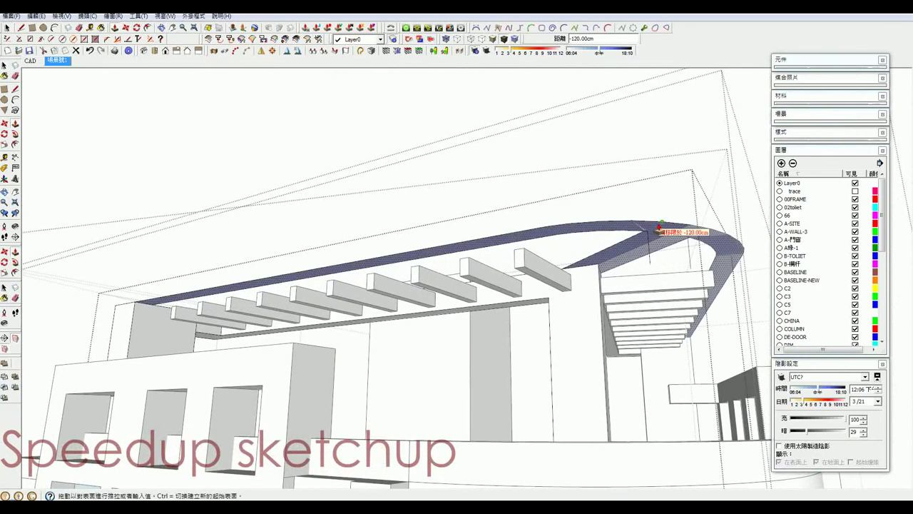
{"action": "left_click", "coordinate": [659, 228]}
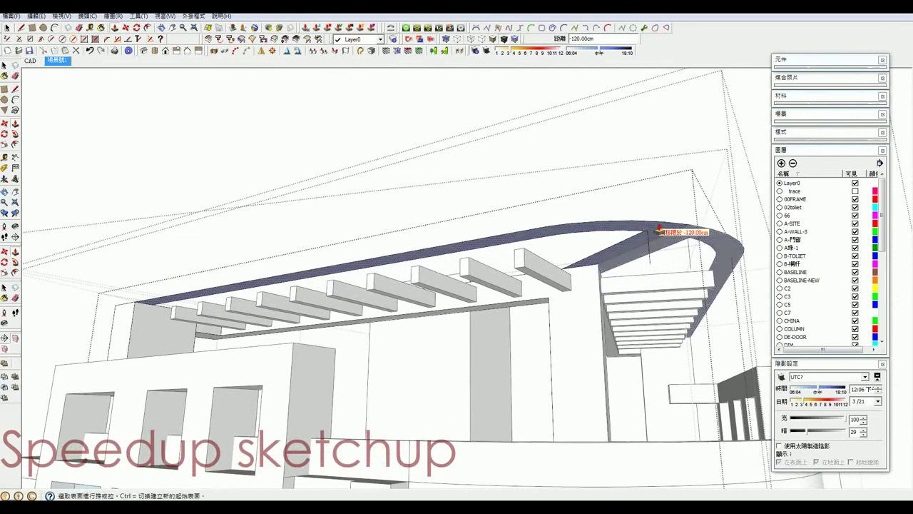
{"action": "left_click", "coordinate": [567, 230]}
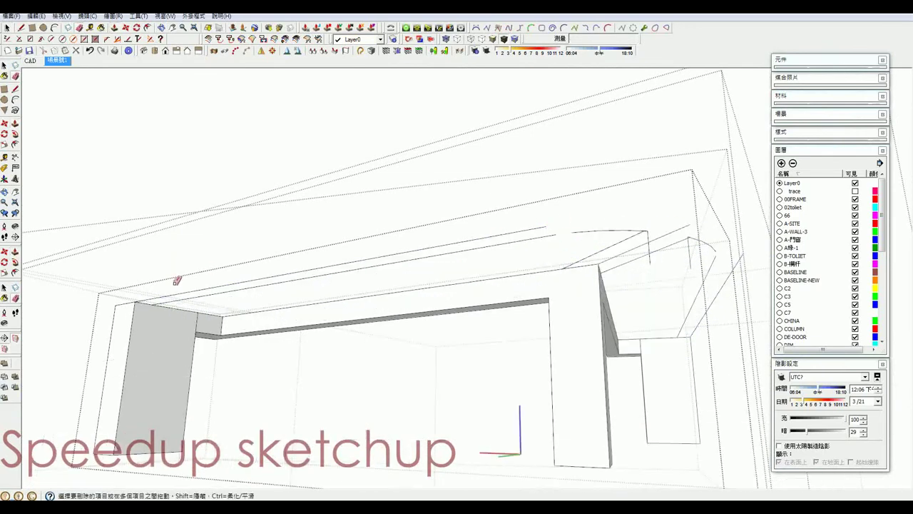
{"action": "left_click_drag", "start_coordinate": [177, 280], "coordinate": [394, 277]}
{"action": "middle_click_drag", "start_coordinate": [521, 279], "coordinate": [427, 266]}
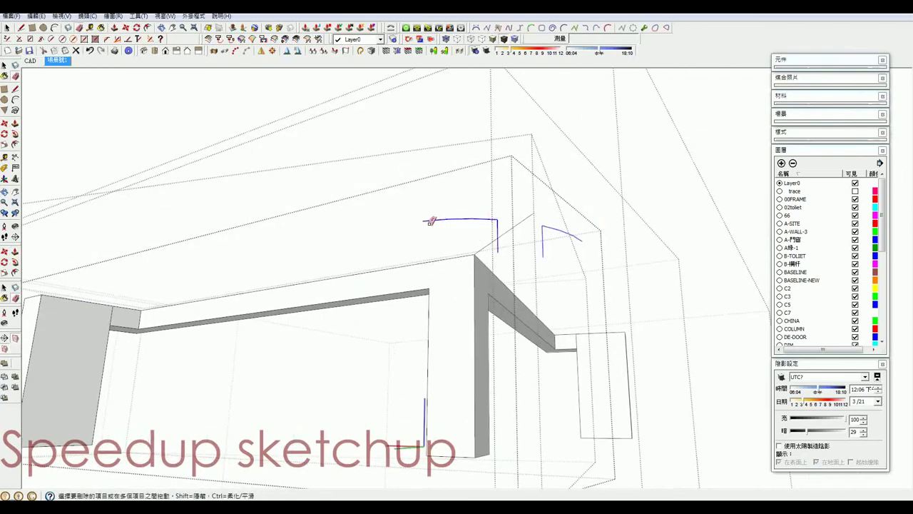
{"action": "middle_click_drag", "start_coordinate": [506, 232], "coordinate": [448, 281]}
{"action": "key", "text": "ctrl+z"}
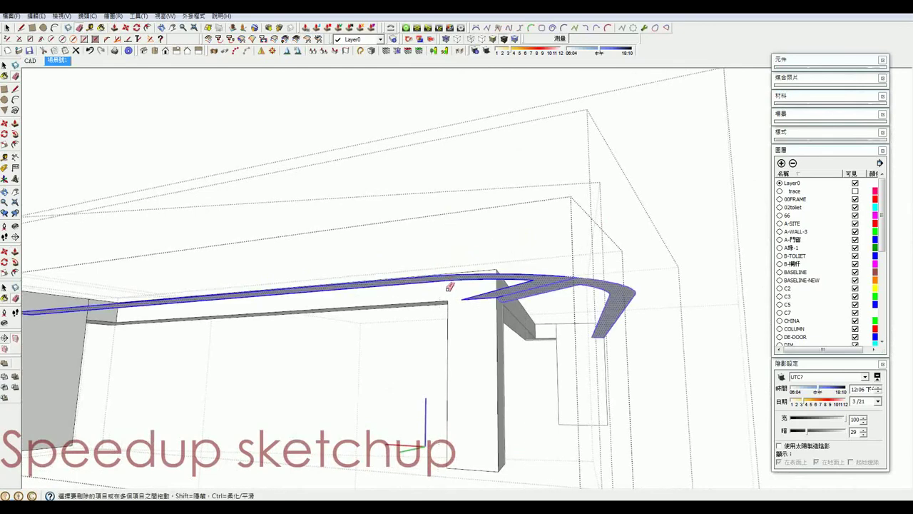
{"action": "key", "text": "ctrl+z"}
{"action": "key", "text": "ctrl+z"}
{"action": "key", "text": "ctrl+z"}
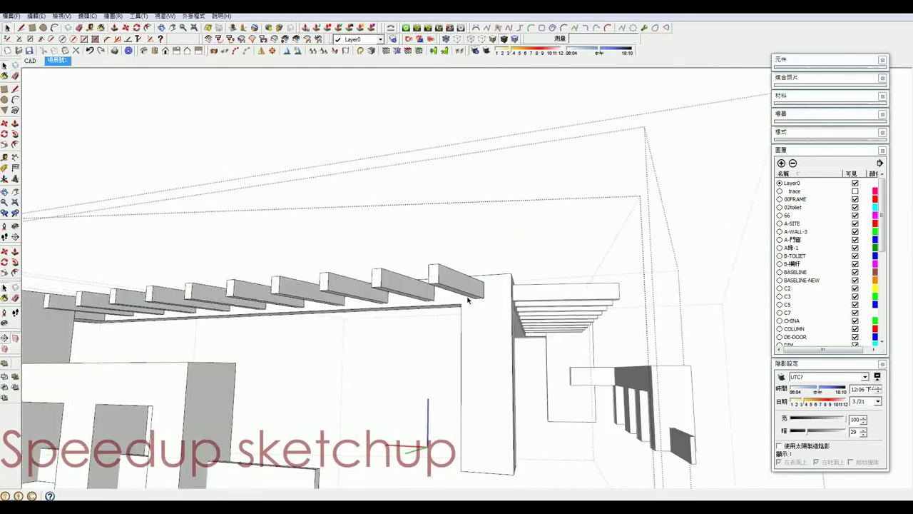
Restore the curved slab and raise it into a 120 cm parapet.
{"action": "key", "text": "ctrl+v"}
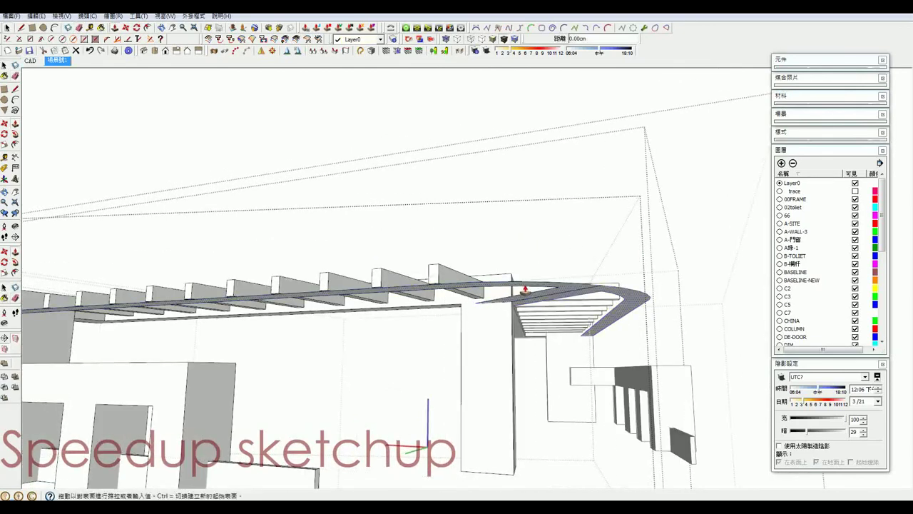
{"action": "mouse_move", "coordinate": [525, 290]}
{"action": "middle_mouse_down"}
{"action": "mouse_move", "coordinate": [518, 336]}
{"action": "mouse_move", "coordinate": [381, 207]}
{"action": "mouse_move", "coordinate": [612, 362]}
{"action": "mouse_move", "coordinate": [180, 305]}
{"action": "mouse_move", "coordinate": [278, 284]}
{"action": "mouse_move", "coordinate": [389, 282]}
{"action": "mouse_move", "coordinate": [391, 272]}
{"action": "middle_mouse_up"}
{"action": "type", "text": "120"}
{"action": "key", "text": "Return"}
Select the whole curved parapet and apply Soften/Smooth Edges to it.
{"action": "key", "text": "space"}
{"action": "triple_click", "coordinate": [388, 283]}
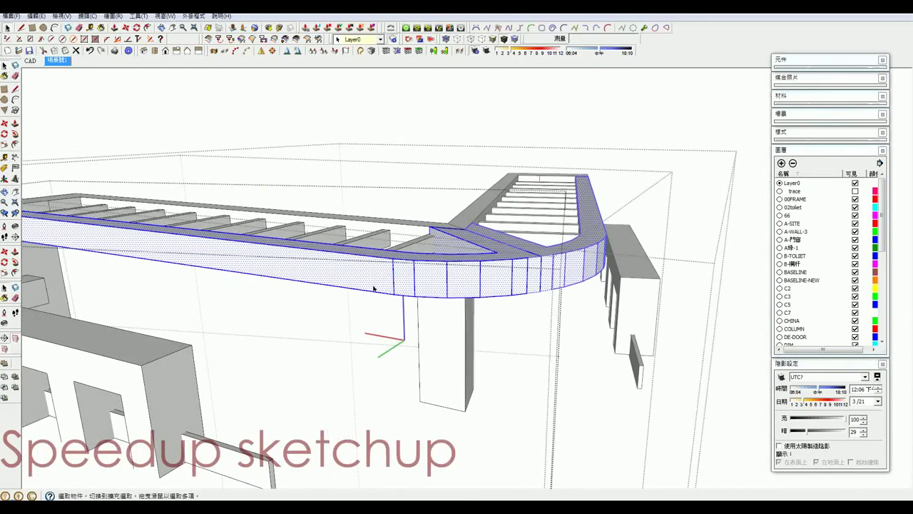
{"action": "right_click", "coordinate": [445, 280]}
{"action": "left_click", "coordinate": [496, 163]}
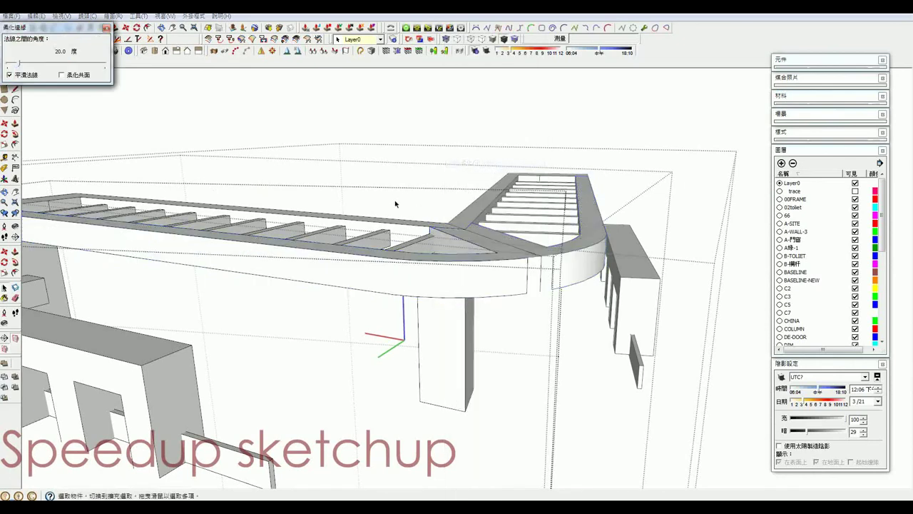
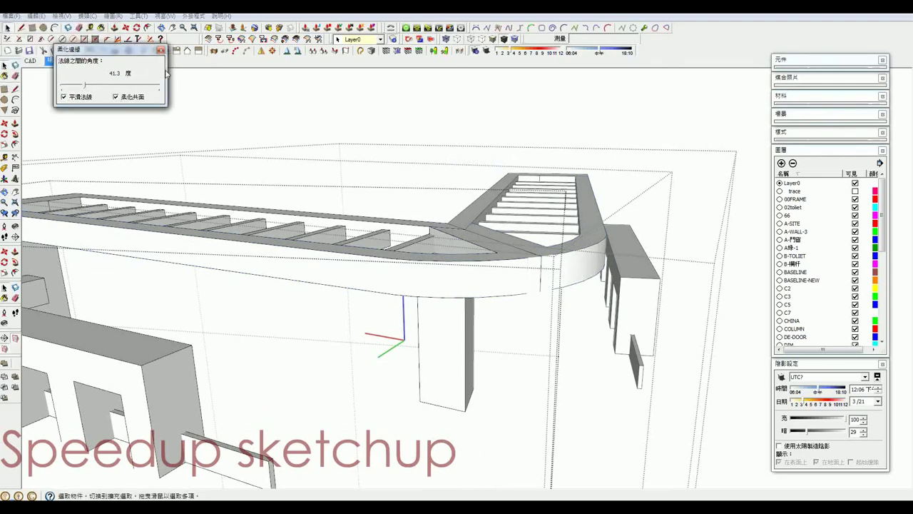
Close the Soften Edges settings, leaving the band softened at 41.3° with smooth normals and coplanar softening.
{"action": "left_click_drag", "start_coordinate": [59, 27], "coordinate": [212, 91]}
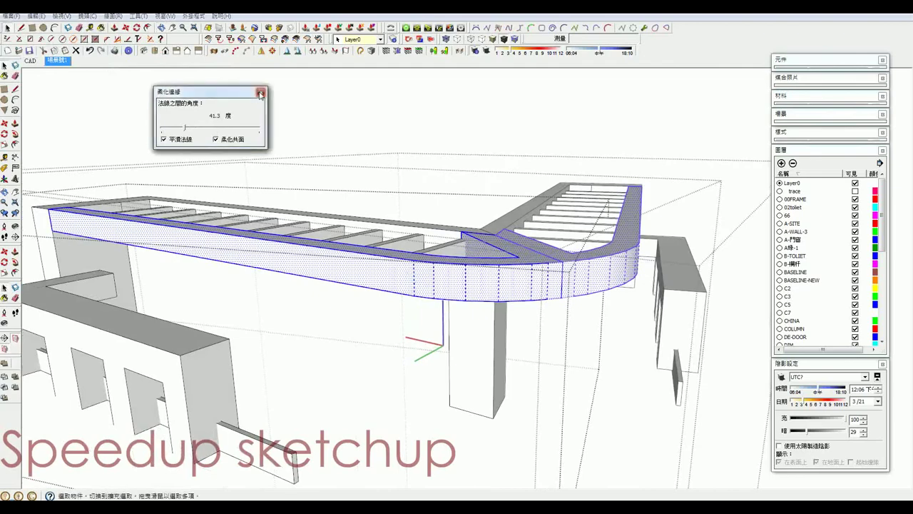
{"action": "left_click", "coordinate": [261, 92]}
{"action": "scroll", "coordinate": [492, 293], "scroll_direction": "up", "scroll_amount": 3}
{"action": "scroll", "coordinate": [500, 285], "scroll_direction": "up", "scroll_amount": 2}
{"action": "scroll", "coordinate": [499, 285], "scroll_direction": "up", "scroll_amount": 3}
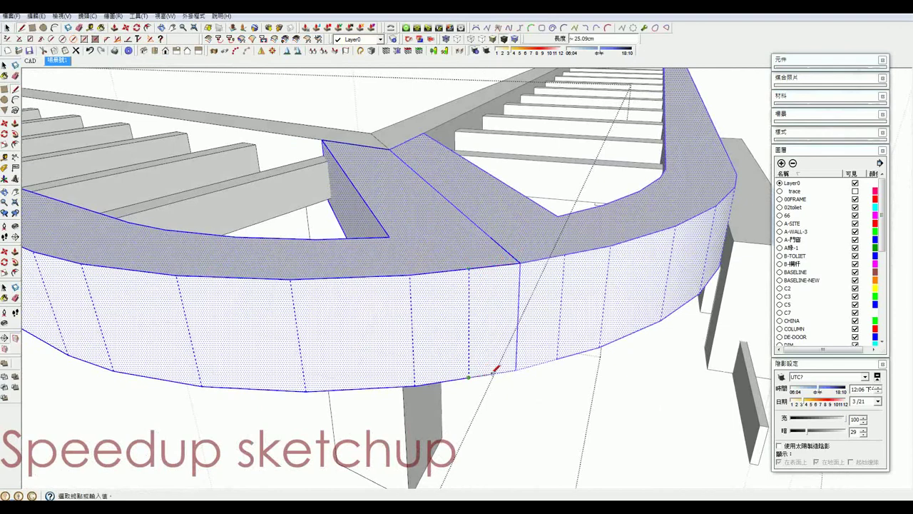
Deselect the softened band and zoom and orbit around the building's rooftop.
{"action": "key", "text": "space"}
{"action": "scroll", "coordinate": [517, 342], "scroll_direction": "down", "scroll_amount": 3}
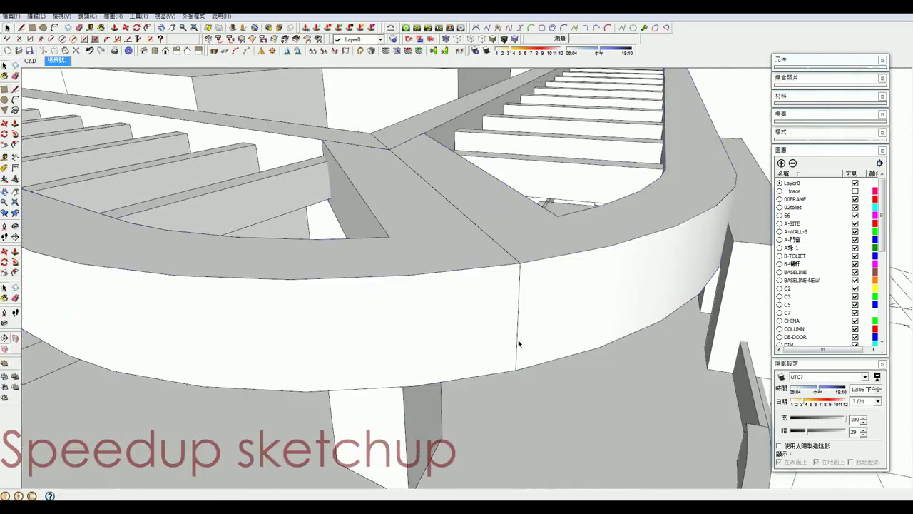
{"action": "scroll", "coordinate": [516, 342], "scroll_direction": "down", "scroll_amount": 2}
{"action": "scroll", "coordinate": [516, 342], "scroll_direction": "down", "scroll_amount": 2}
{"action": "scroll", "coordinate": [506, 353], "scroll_direction": "up", "scroll_amount": 2}
{"action": "scroll", "coordinate": [499, 359], "scroll_direction": "up", "scroll_amount": 3}
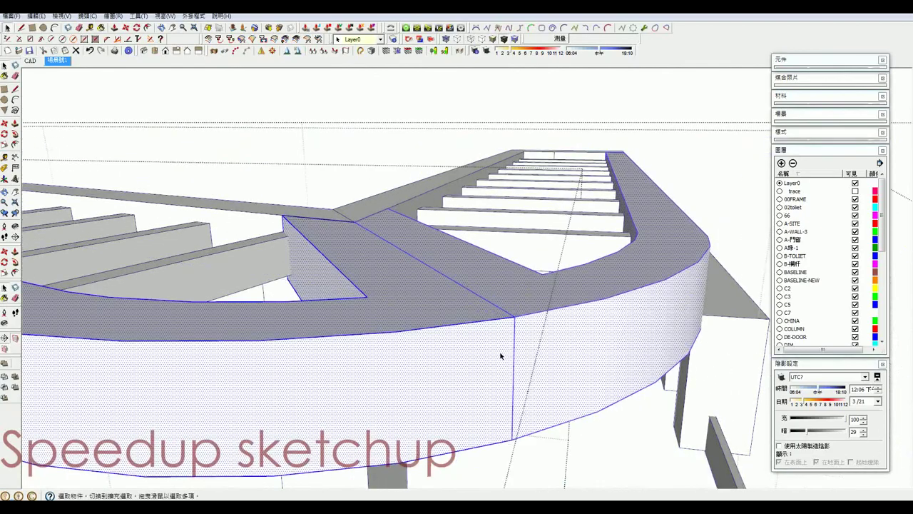
{"action": "key", "text": "e"}
{"action": "scroll", "coordinate": [510, 342], "scroll_direction": "down", "scroll_amount": 2}
{"action": "scroll", "coordinate": [510, 342], "scroll_direction": "down", "scroll_amount": 3}
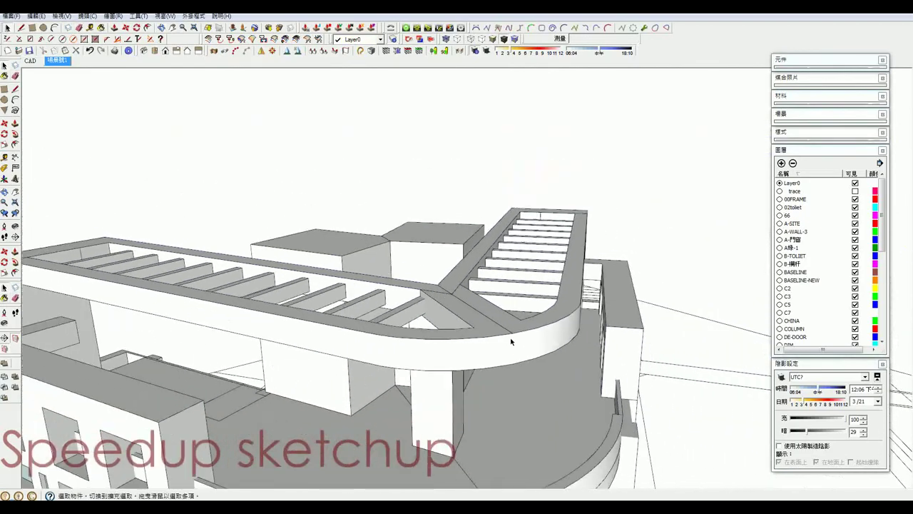
{"action": "scroll", "coordinate": [510, 343], "scroll_direction": "down", "scroll_amount": 3}
{"action": "middle_click_drag", "start_coordinate": [510, 343], "coordinate": [369, 254]}
{"action": "scroll", "coordinate": [369, 254], "scroll_direction": "down", "scroll_amount": 2}
{"action": "scroll", "coordinate": [399, 250], "scroll_direction": "down", "scroll_amount": 2}
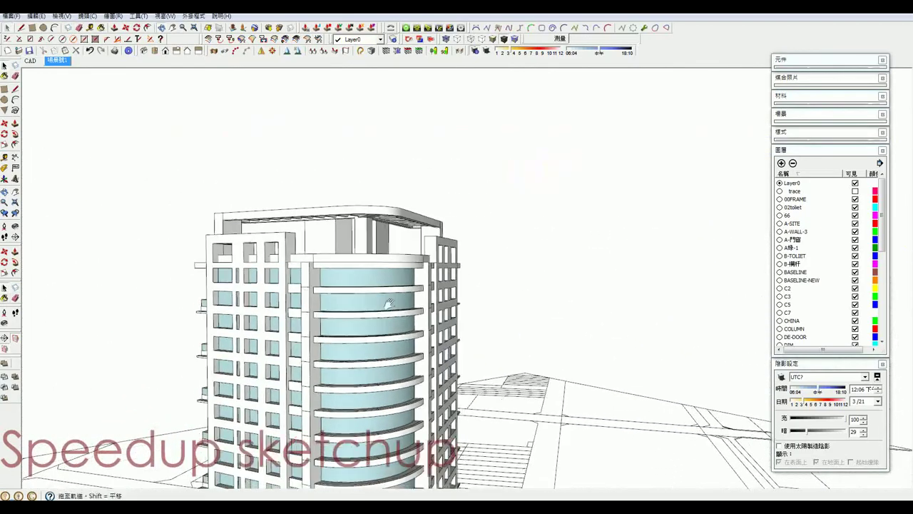
{"action": "scroll", "coordinate": [423, 250], "scroll_direction": "down", "scroll_amount": 2}
{"action": "scroll", "coordinate": [428, 235], "scroll_direction": "down", "scroll_amount": 2}
Orbit between a near-frontal view of the whole tower and a rooftop close-up.
{"action": "middle_click_drag", "start_coordinate": [428, 235], "coordinate": [431, 224]}
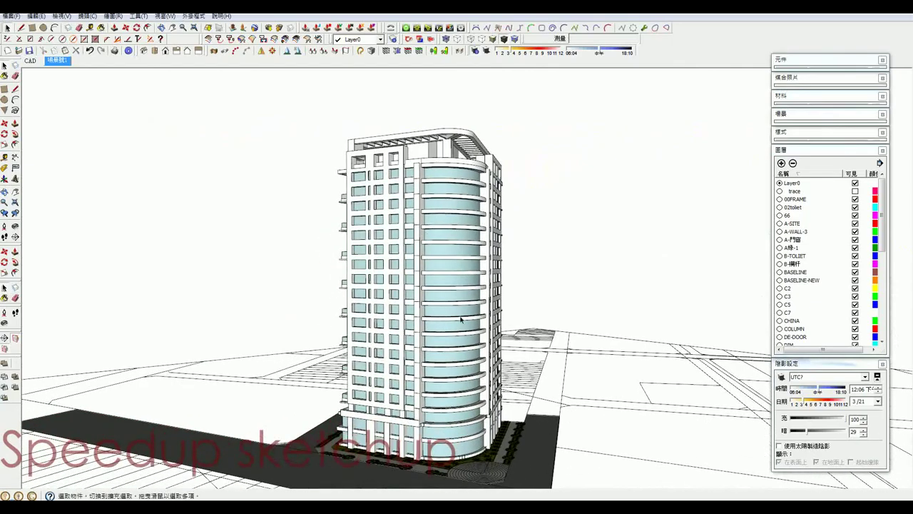
{"action": "mouse_move", "coordinate": [460, 319]}
{"action": "middle_mouse_down"}
{"action": "mouse_move", "coordinate": [589, 298]}
{"action": "mouse_move", "coordinate": [528, 214]}
{"action": "middle_mouse_up"}
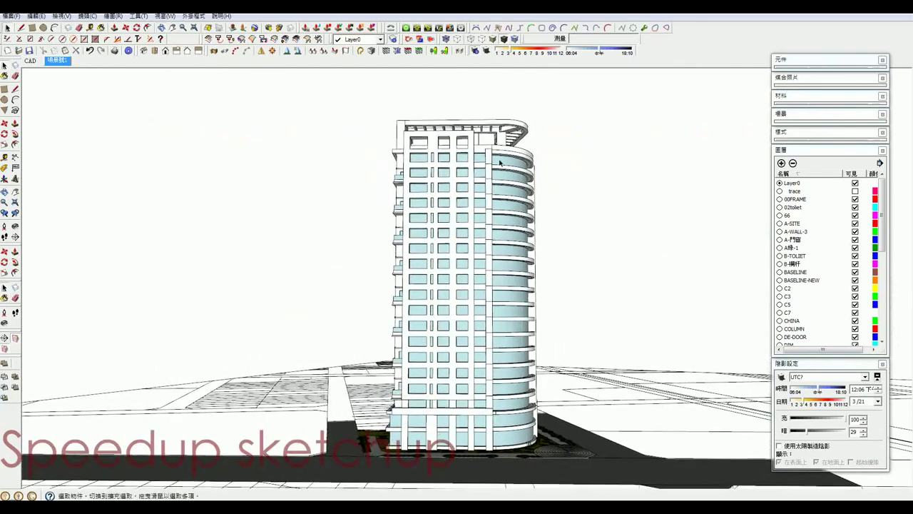
{"action": "scroll", "coordinate": [435, 135], "scroll_direction": "up", "scroll_amount": 3}
{"action": "scroll", "coordinate": [435, 135], "scroll_direction": "up", "scroll_amount": 3}
{"action": "mouse_move", "coordinate": [435, 136]}
{"action": "middle_mouse_down"}
{"action": "mouse_move", "coordinate": [392, 132]}
{"action": "mouse_move", "coordinate": [418, 212]}
{"action": "middle_mouse_up"}
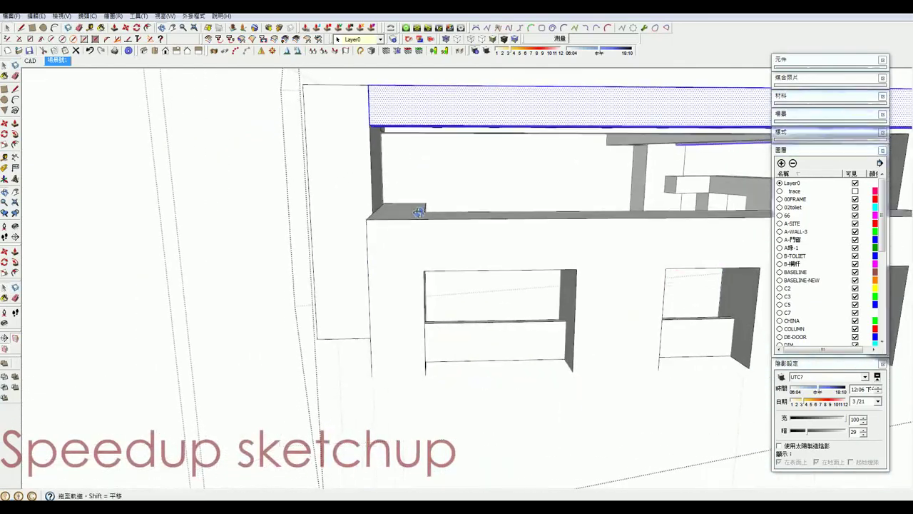
{"action": "scroll", "coordinate": [418, 212], "scroll_direction": "down", "scroll_amount": 3}
{"action": "scroll", "coordinate": [384, 147], "scroll_direction": "down", "scroll_amount": 5}
{"action": "middle_click_drag", "start_coordinate": [383, 147], "coordinate": [336, 197]}
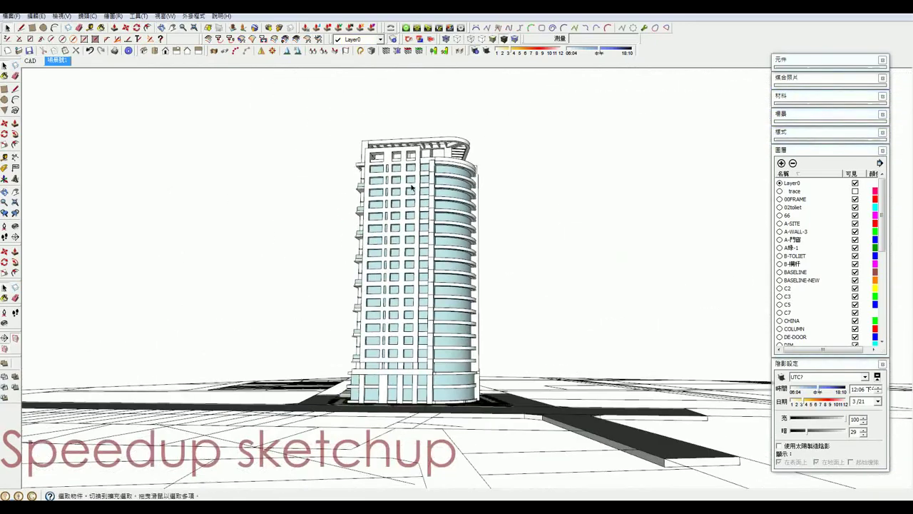
{"action": "scroll", "coordinate": [343, 139], "scroll_direction": "up", "scroll_amount": 5}
{"action": "scroll", "coordinate": [343, 139], "scroll_direction": "up", "scroll_amount": 3}
{"action": "scroll", "coordinate": [341, 143], "scroll_direction": "up", "scroll_amount": 3}
Select the beam's top face at the rooftop column and erase the tall corner block.
{"action": "left_click", "coordinate": [340, 143]}
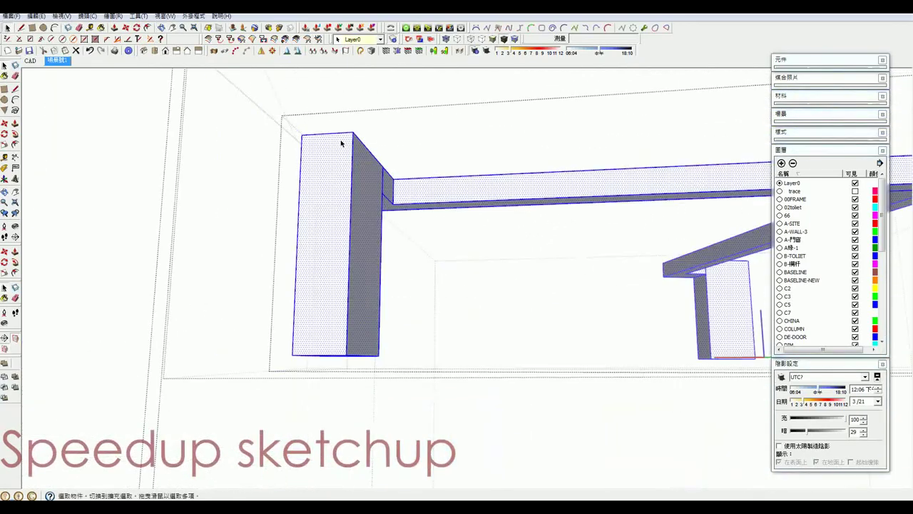
{"action": "key", "text": "l"}
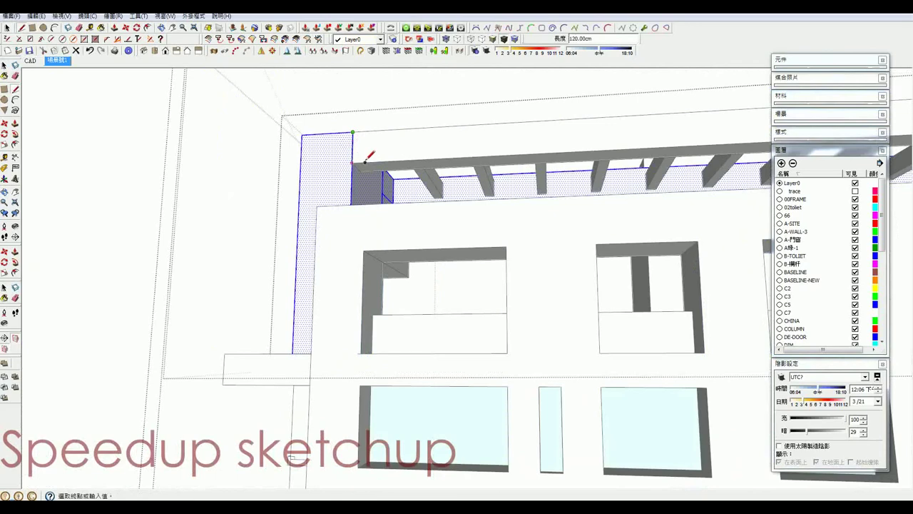
{"action": "key", "text": "space"}
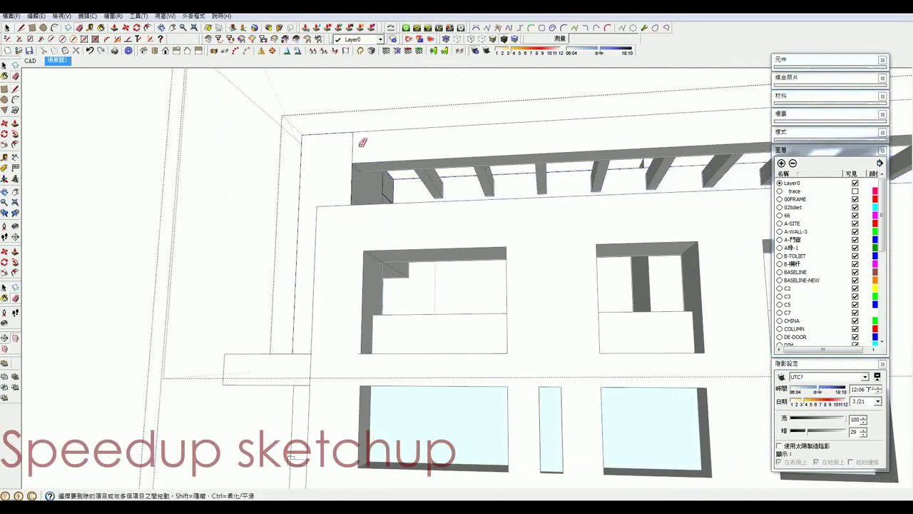
{"action": "left_click", "coordinate": [380, 147]}
{"action": "key", "text": "e"}
{"action": "scroll", "coordinate": [352, 140], "scroll_direction": "down", "scroll_amount": 1}
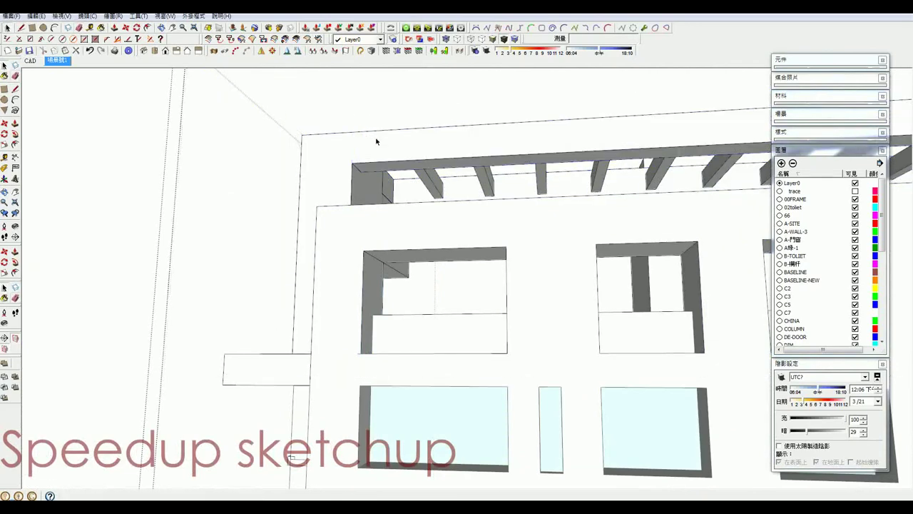
{"action": "scroll", "coordinate": [352, 140], "scroll_direction": "down", "scroll_amount": 3}
{"action": "scroll", "coordinate": [353, 140], "scroll_direction": "down", "scroll_amount": 3}
Orbit slightly around the tower to check the cleaned-up rooftop column.
{"action": "key", "text": "space"}
{"action": "scroll", "coordinate": [465, 208], "scroll_direction": "up", "scroll_amount": 1}
{"action": "scroll", "coordinate": [516, 288], "scroll_direction": "down", "scroll_amount": 3}
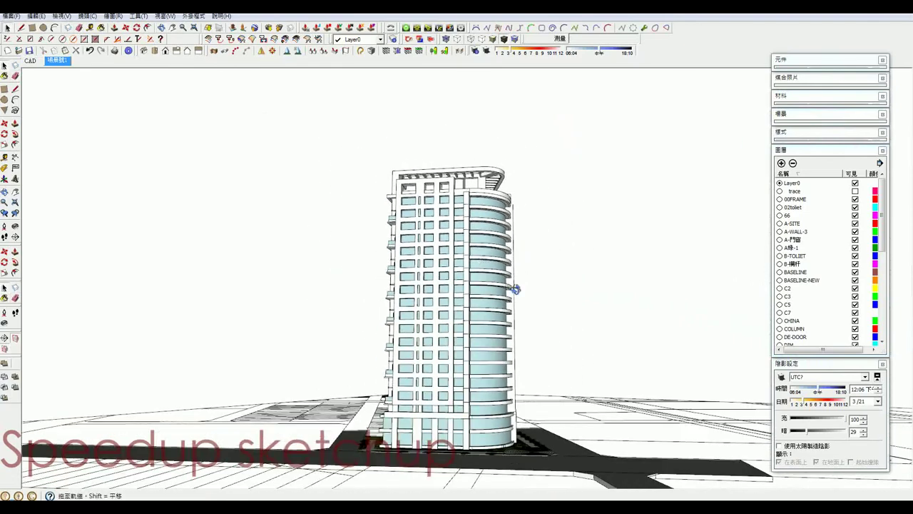
{"action": "mouse_move", "coordinate": [516, 288]}
{"action": "middle_mouse_down"}
{"action": "mouse_move", "coordinate": [347, 293]}
{"action": "mouse_move", "coordinate": [435, 279]}
{"action": "middle_mouse_up"}
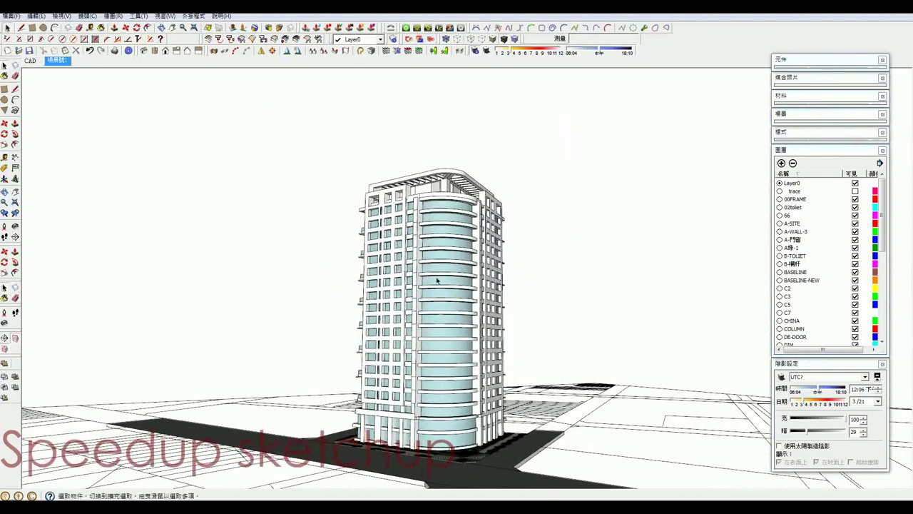
{"action": "scroll", "coordinate": [451, 187], "scroll_direction": "up", "scroll_amount": 2}
{"action": "scroll", "coordinate": [451, 187], "scroll_direction": "up", "scroll_amount": 3}
{"action": "scroll", "coordinate": [450, 171], "scroll_direction": "up", "scroll_amount": 5}
Orbit beneath the roof arch and select the curved roof band.
{"action": "left_click", "coordinate": [450, 143]}
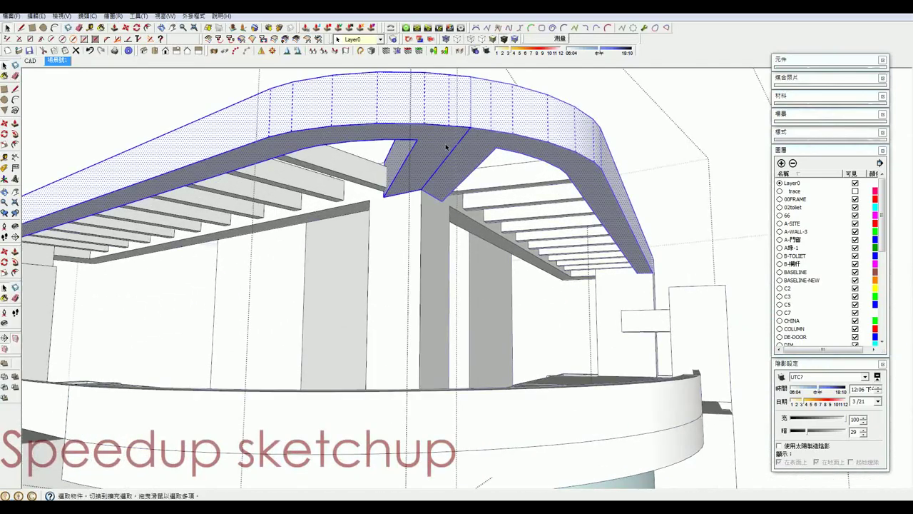
{"action": "key", "text": "e"}
{"action": "scroll", "coordinate": [476, 155], "scroll_direction": "down", "scroll_amount": 5}
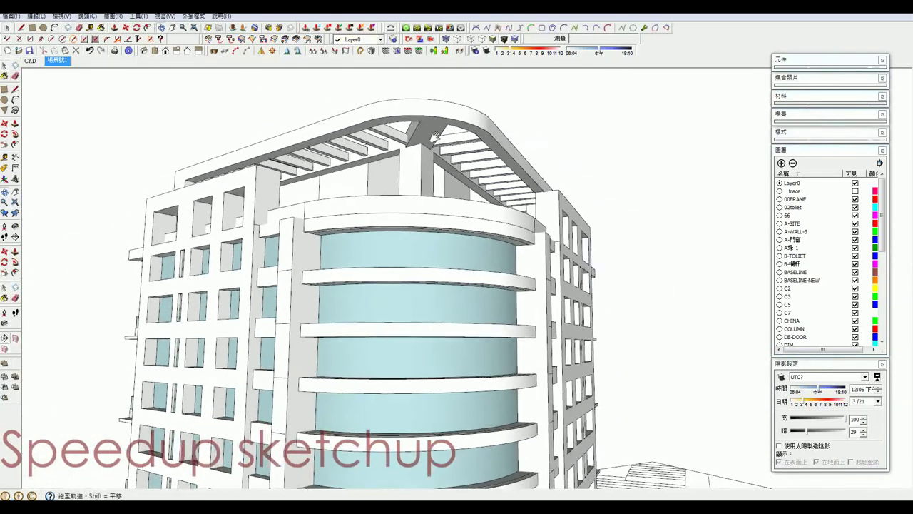
{"action": "mouse_move", "coordinate": [476, 155]}
{"action": "middle_mouse_down"}
{"action": "mouse_move", "coordinate": [460, 205]}
{"action": "mouse_move", "coordinate": [464, 300]}
{"action": "mouse_move", "coordinate": [444, 112]}
{"action": "middle_mouse_up"}
{"action": "scroll", "coordinate": [444, 112], "scroll_direction": "up", "scroll_amount": 5}
{"action": "mouse_move", "coordinate": [418, 153]}
{"action": "middle_mouse_down"}
{"action": "mouse_move", "coordinate": [444, 164]}
{"action": "mouse_move", "coordinate": [439, 182]}
{"action": "mouse_move", "coordinate": [438, 170]}
{"action": "middle_mouse_up"}
{"action": "left_click", "coordinate": [435, 179]}
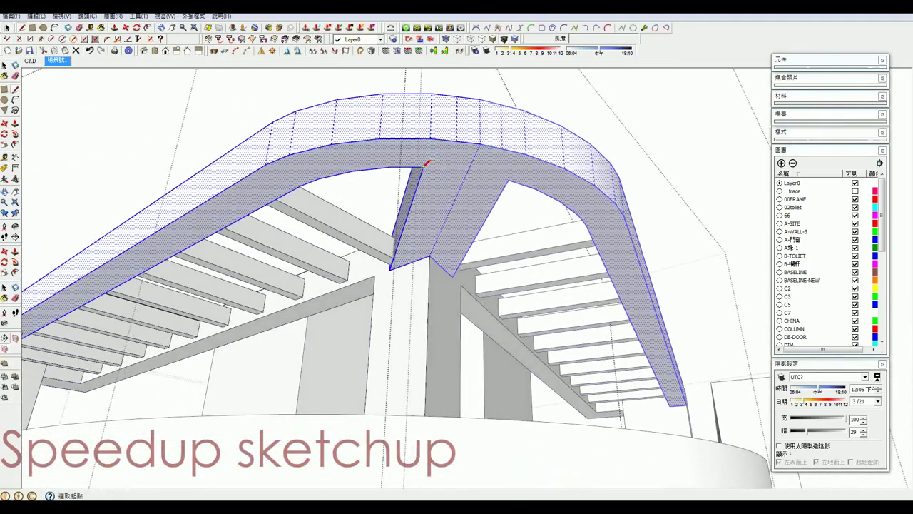
{"action": "scroll", "coordinate": [423, 166], "scroll_direction": "up", "scroll_amount": 3}
Draw a new edge at the roof arch apex corner to split the curved band.
{"action": "left_click", "coordinate": [426, 167]}
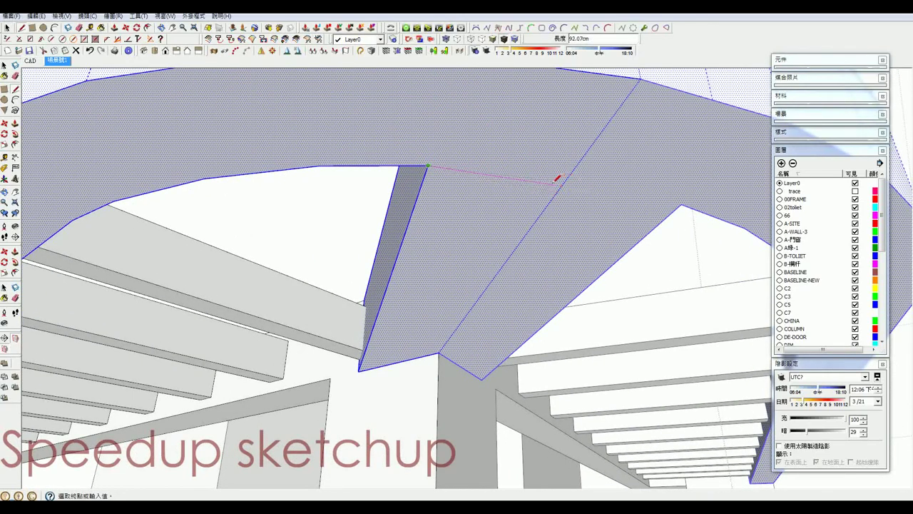
{"action": "scroll", "coordinate": [564, 182], "scroll_direction": "down", "scroll_amount": 2}
{"action": "scroll", "coordinate": [571, 179], "scroll_direction": "down", "scroll_amount": 5}
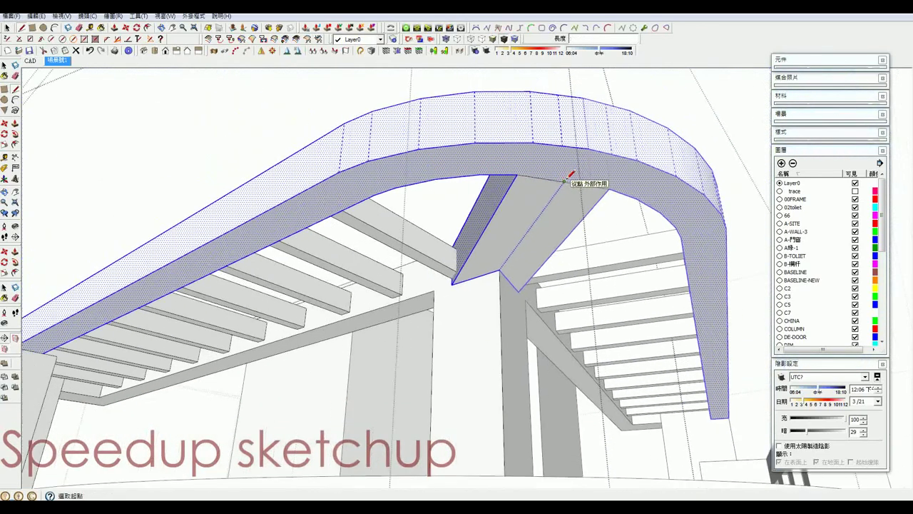
{"action": "middle_click_drag", "start_coordinate": [571, 179], "coordinate": [578, 165]}
{"action": "middle_click_drag", "start_coordinate": [439, 179], "coordinate": [467, 140]}
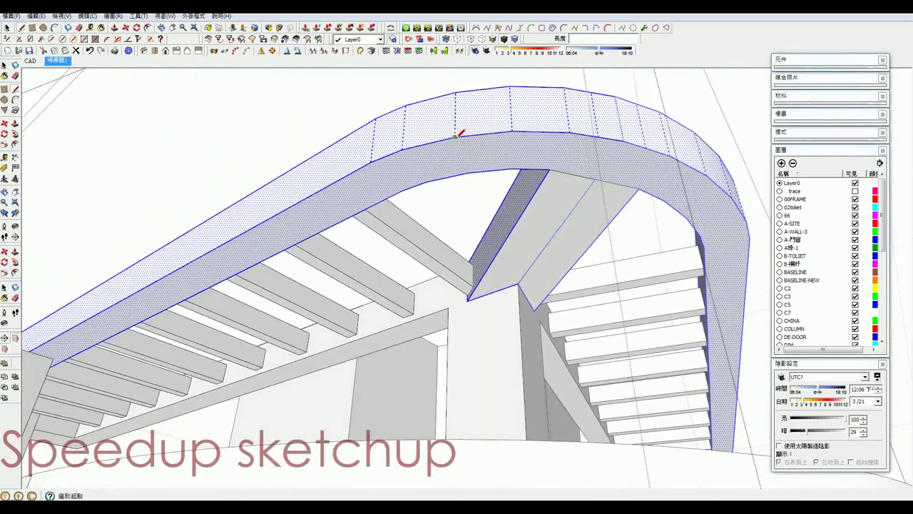
Push/pull the new section of the arch face, then orbit to look over the roof.
{"action": "key", "text": "p"}
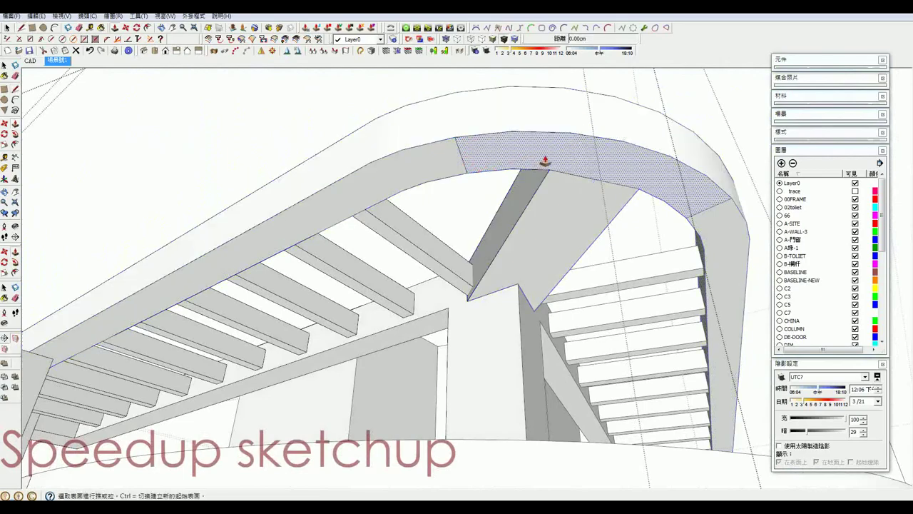
{"action": "left_click", "coordinate": [546, 159]}
{"action": "scroll", "coordinate": [547, 243], "scroll_direction": "down", "scroll_amount": 6}
{"action": "mouse_move", "coordinate": [545, 366]}
{"action": "middle_mouse_down"}
{"action": "mouse_move", "coordinate": [550, 483]}
{"action": "mouse_move", "coordinate": [527, 477]}
{"action": "middle_mouse_up"}
{"action": "key", "text": "space"}
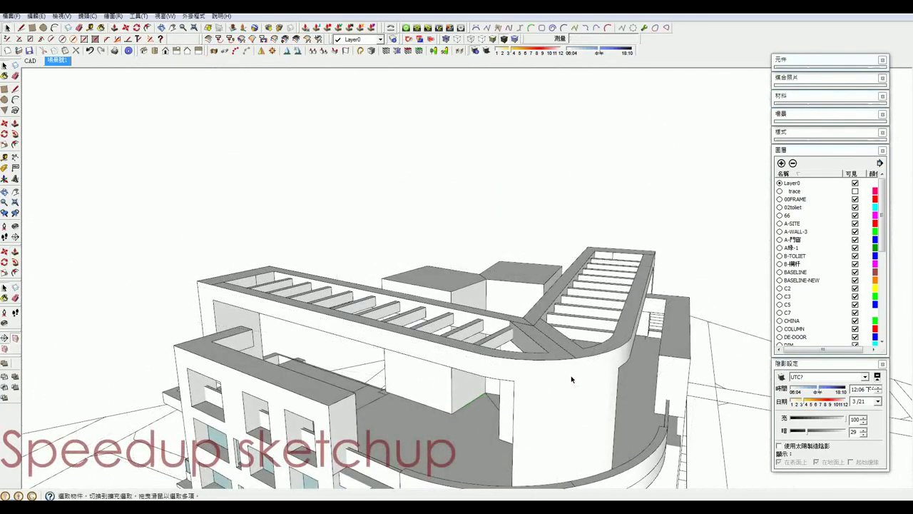
{"action": "scroll", "coordinate": [569, 416], "scroll_direction": "down", "scroll_amount": 3}
{"action": "mouse_move", "coordinate": [569, 416]}
{"action": "middle_mouse_down"}
{"action": "mouse_move", "coordinate": [581, 316]}
{"action": "mouse_move", "coordinate": [477, 286]}
{"action": "mouse_move", "coordinate": [544, 302]}
{"action": "mouse_move", "coordinate": [482, 304]}
{"action": "mouse_move", "coordinate": [262, 210]}
{"action": "mouse_move", "coordinate": [275, 238]}
{"action": "mouse_move", "coordinate": [352, 238]}
{"action": "mouse_move", "coordinate": [304, 206]}
{"action": "mouse_move", "coordinate": [325, 217]}
{"action": "mouse_move", "coordinate": [336, 225]}
{"action": "mouse_move", "coordinate": [278, 225]}
{"action": "mouse_move", "coordinate": [295, 224]}
{"action": "mouse_move", "coordinate": [300, 264]}
{"action": "mouse_move", "coordinate": [305, 259]}
{"action": "mouse_move", "coordinate": [292, 256]}
{"action": "mouse_move", "coordinate": [306, 248]}
{"action": "mouse_move", "coordinate": [332, 264]}
{"action": "mouse_move", "coordinate": [340, 259]}
{"action": "middle_mouse_up"}
{"action": "scroll", "coordinate": [586, 338], "scroll_direction": "down", "scroll_amount": 2}
Jump to the 兩點透視圖 two-point perspective scene, turn shadows off, and select the rooftop column face.
{"action": "scroll", "coordinate": [585, 337], "scroll_direction": "down", "scroll_amount": 3}
{"action": "key", "text": "Page_Down"}
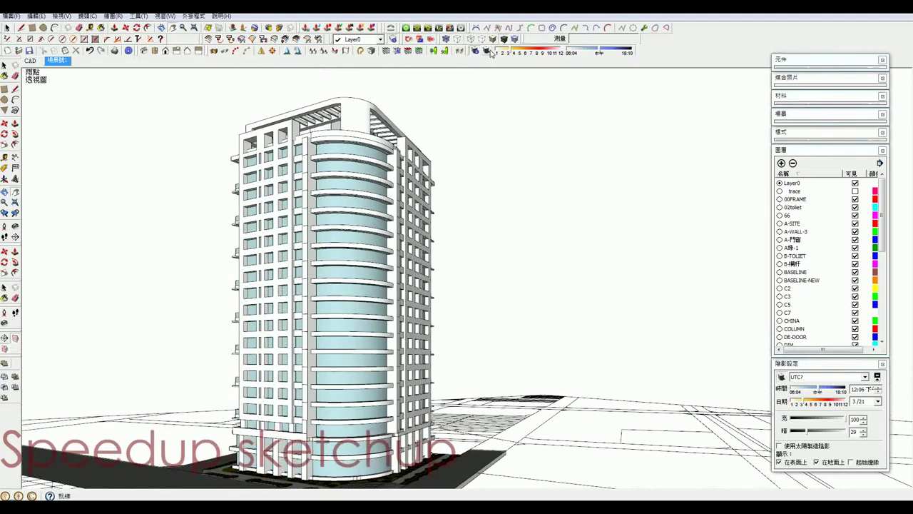
{"action": "left_click", "coordinate": [488, 52]}
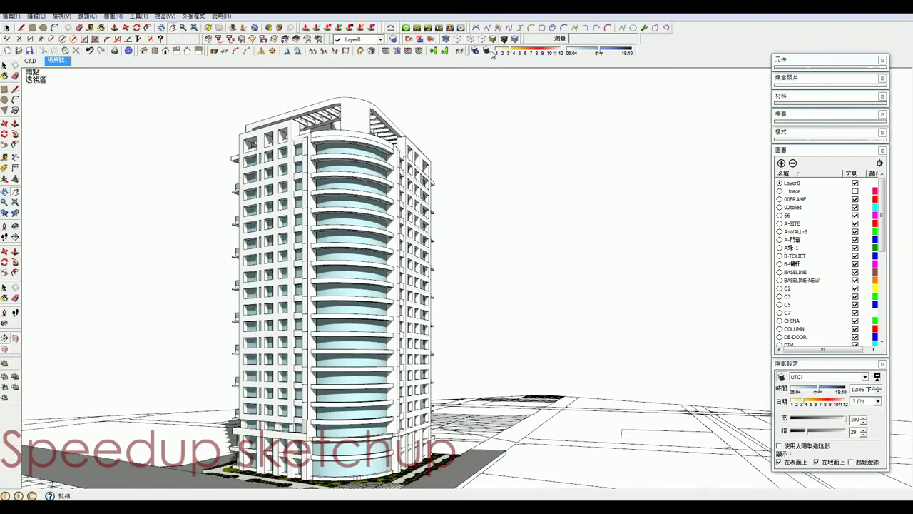
{"action": "scroll", "coordinate": [355, 127], "scroll_direction": "up", "scroll_amount": 5}
{"action": "left_click", "coordinate": [356, 127]}
Push/pull the curved roof rail along the roof edge until it meets the L-shaped frame.
{"action": "scroll", "coordinate": [356, 127], "scroll_direction": "up", "scroll_amount": 3}
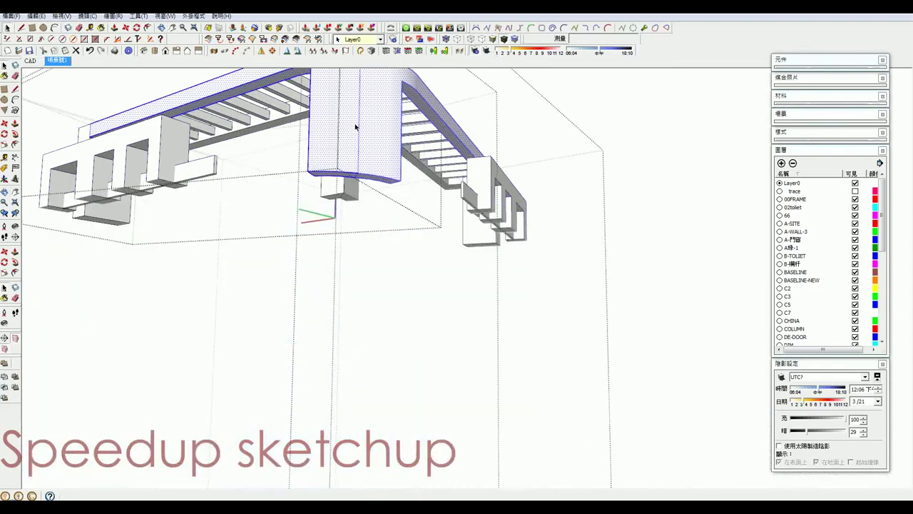
{"action": "middle_click_drag", "start_coordinate": [355, 127], "coordinate": [328, 86]}
{"action": "key", "text": "l"}
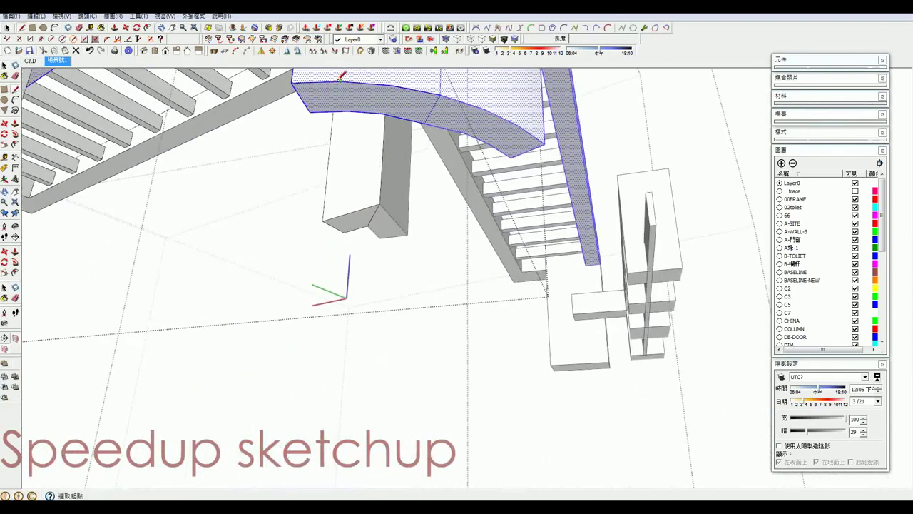
{"action": "key", "text": "p"}
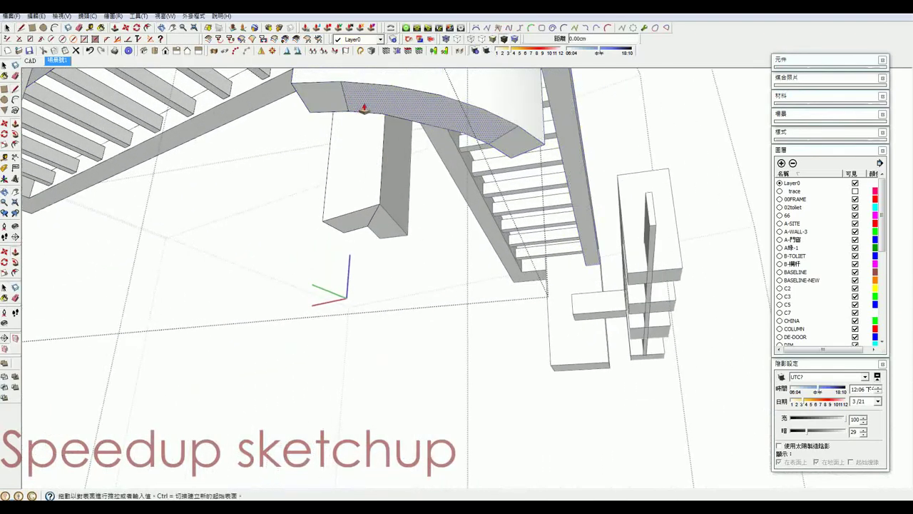
{"action": "scroll", "coordinate": [363, 106], "scroll_direction": "down", "scroll_amount": 5}
{"action": "middle_click_drag", "start_coordinate": [363, 106], "coordinate": [434, 309]}
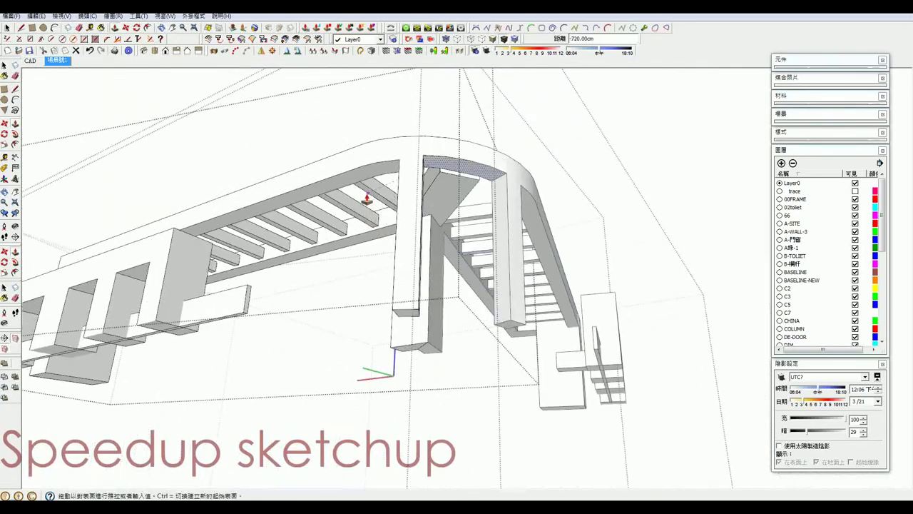
{"action": "left_click", "coordinate": [369, 171]}
Orbit down to eye level on the tower and switch off its cast shadows.
{"action": "scroll", "coordinate": [369, 178], "scroll_direction": "down", "scroll_amount": 3}
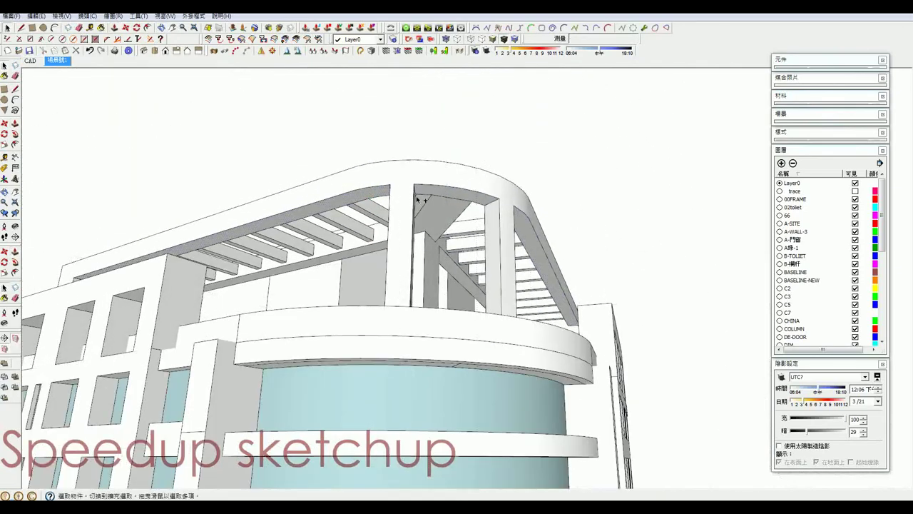
{"action": "scroll", "coordinate": [399, 207], "scroll_direction": "down", "scroll_amount": 10}
{"action": "middle_click_drag", "start_coordinate": [424, 223], "coordinate": [368, 328]}
{"action": "scroll", "coordinate": [378, 264], "scroll_direction": "up", "scroll_amount": 5}
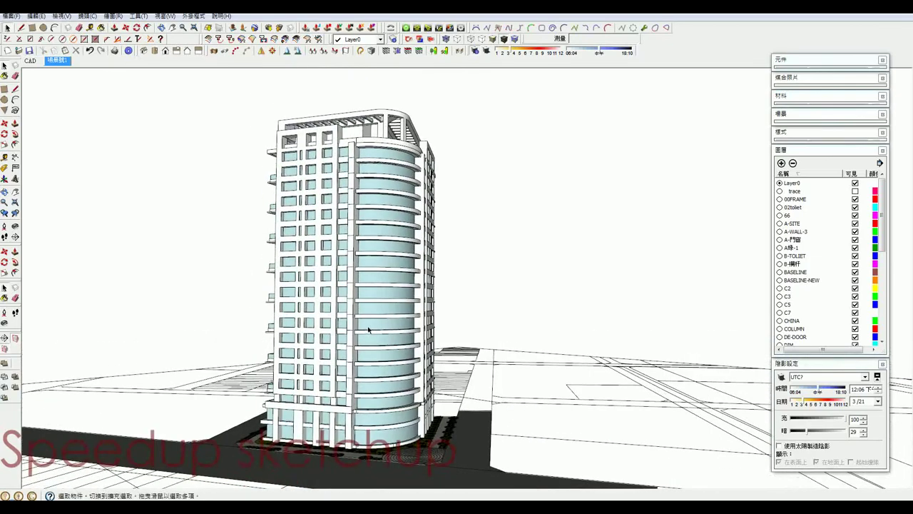
{"action": "scroll", "coordinate": [371, 319], "scroll_direction": "up", "scroll_amount": 3}
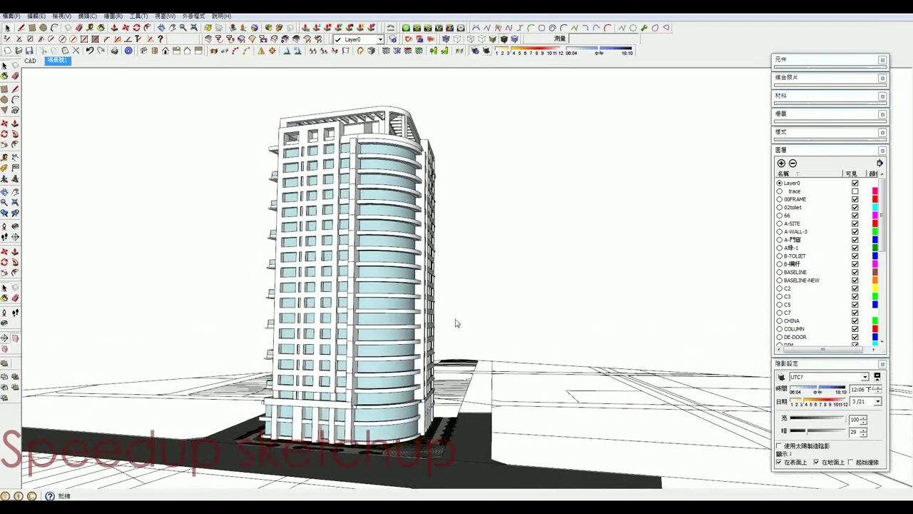
{"action": "middle_click_drag", "start_coordinate": [403, 351], "coordinate": [364, 339]}
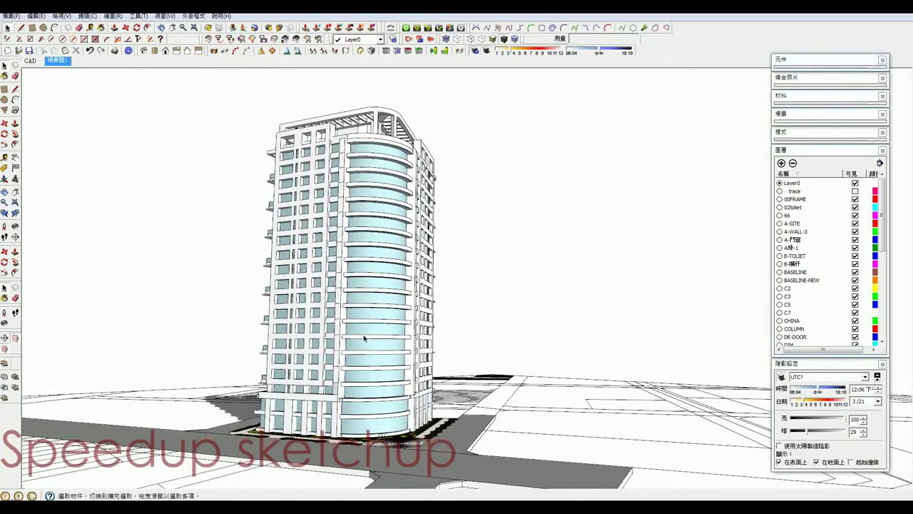
{"action": "left_click", "coordinate": [490, 54]}
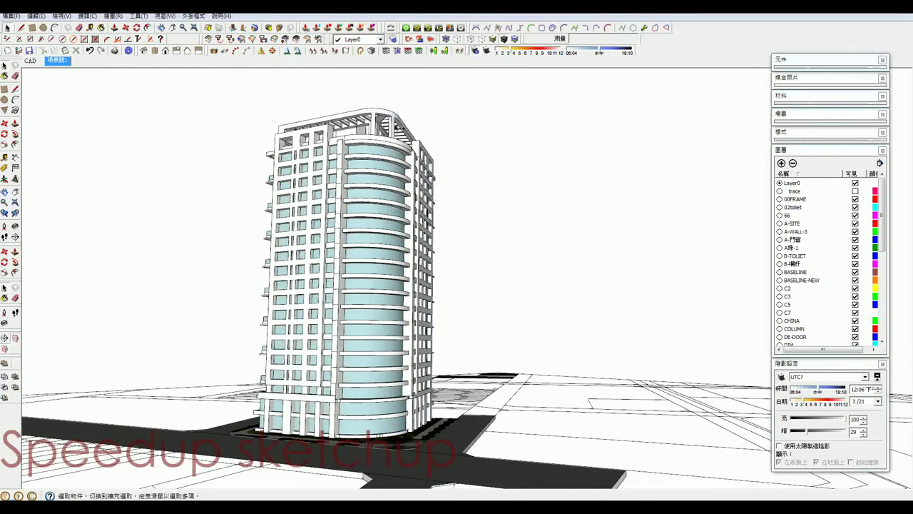
Select the rooftop beam ring and trace a dividing edge on its underside at the corner column.
{"action": "left_click_drag", "start_coordinate": [391, 131], "coordinate": [415, 150]}
{"action": "scroll", "coordinate": [453, 161], "scroll_direction": "down", "scroll_amount": 3}
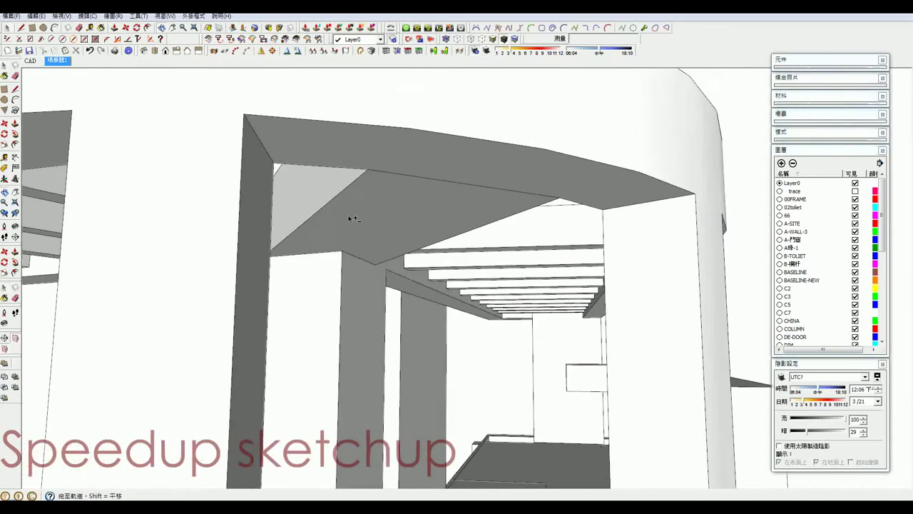
{"action": "scroll", "coordinate": [428, 159], "scroll_direction": "down", "scroll_amount": 2}
{"action": "left_click", "coordinate": [404, 156]}
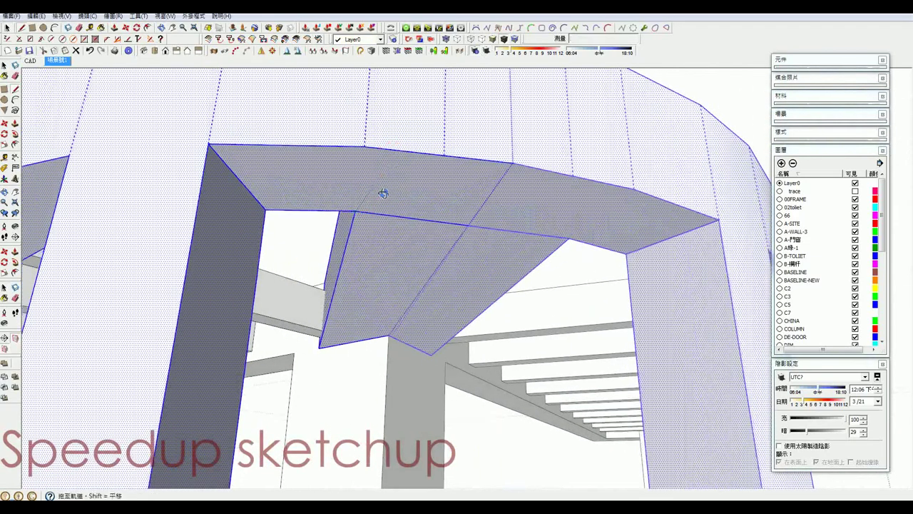
{"action": "mouse_move", "coordinate": [376, 181]}
{"action": "middle_mouse_down"}
{"action": "mouse_move", "coordinate": [350, 238]}
{"action": "mouse_move", "coordinate": [361, 227]}
{"action": "middle_mouse_up"}
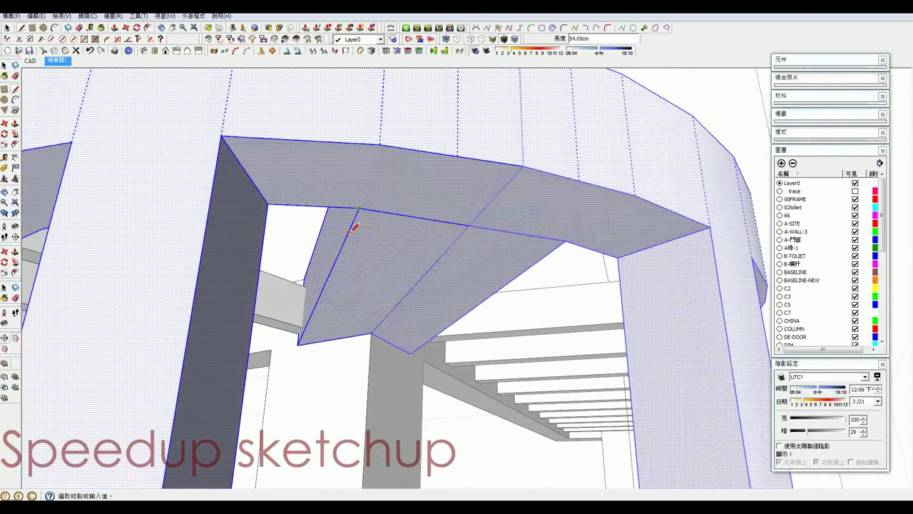
{"action": "key", "text": "Escape"}
Orbit to view the rooftop columns from below.
{"action": "key", "text": "p"}
{"action": "scroll", "coordinate": [414, 171], "scroll_direction": "up", "scroll_amount": 2}
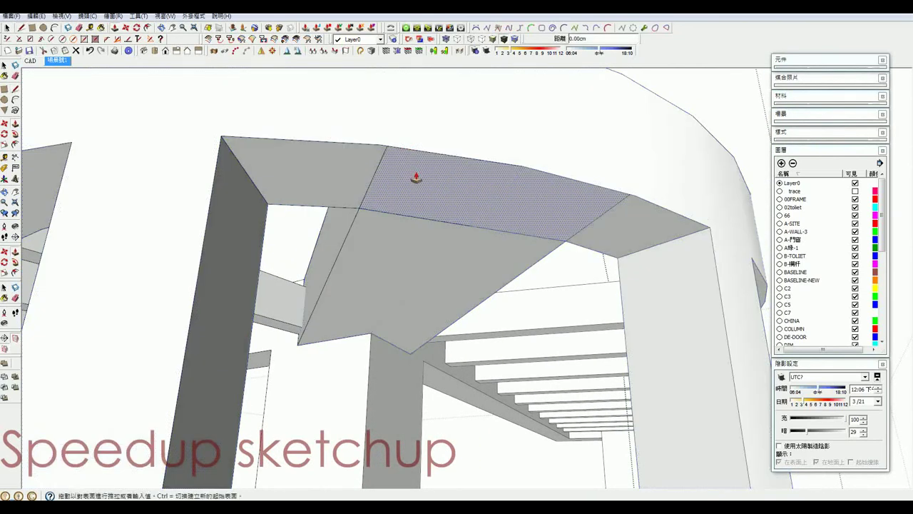
{"action": "mouse_move", "coordinate": [413, 179]}
{"action": "middle_mouse_down"}
{"action": "mouse_move", "coordinate": [419, 365]}
{"action": "mouse_move", "coordinate": [389, 404]}
{"action": "middle_mouse_up"}
{"action": "scroll", "coordinate": [419, 366], "scroll_direction": "down", "scroll_amount": 3}
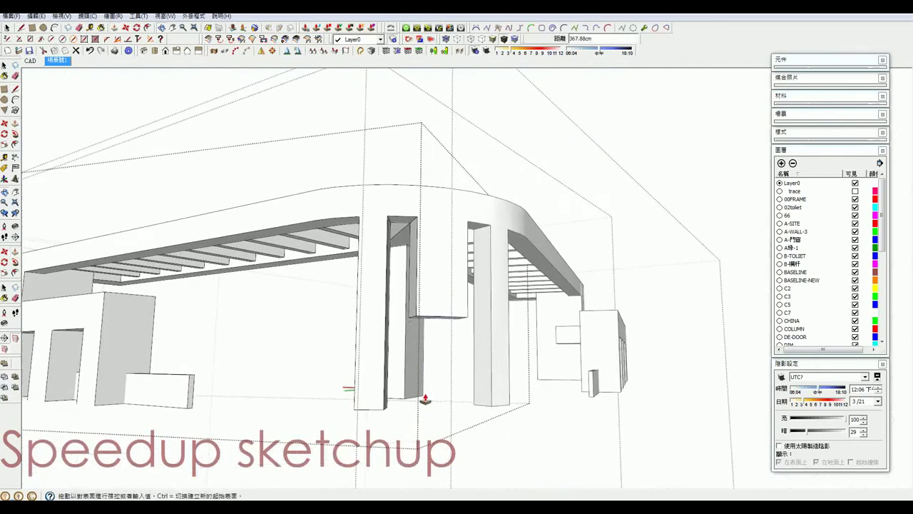
{"action": "key", "text": "space"}
{"action": "scroll", "coordinate": [446, 360], "scroll_direction": "down", "scroll_amount": 3}
{"action": "scroll", "coordinate": [473, 275], "scroll_direction": "down", "scroll_amount": 2}
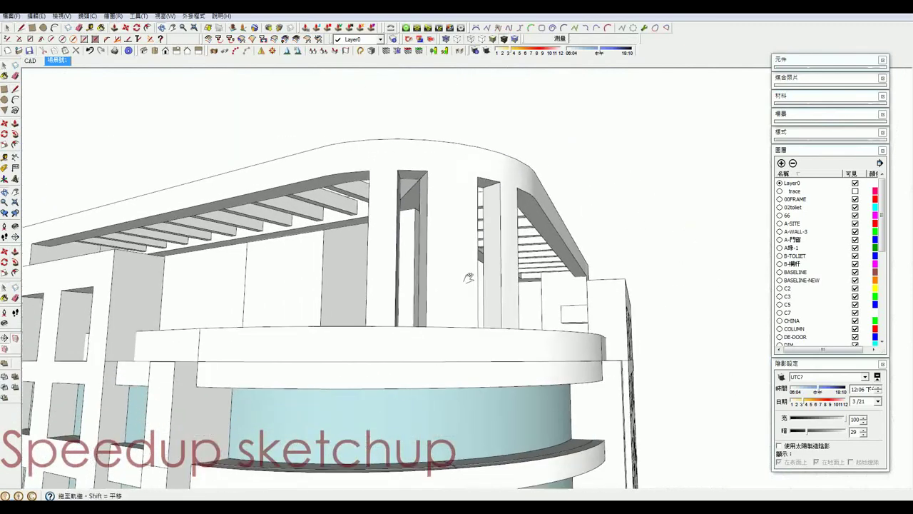
{"action": "scroll", "coordinate": [481, 262], "scroll_direction": "down", "scroll_amount": 2}
{"action": "scroll", "coordinate": [476, 262], "scroll_direction": "down", "scroll_amount": 5}
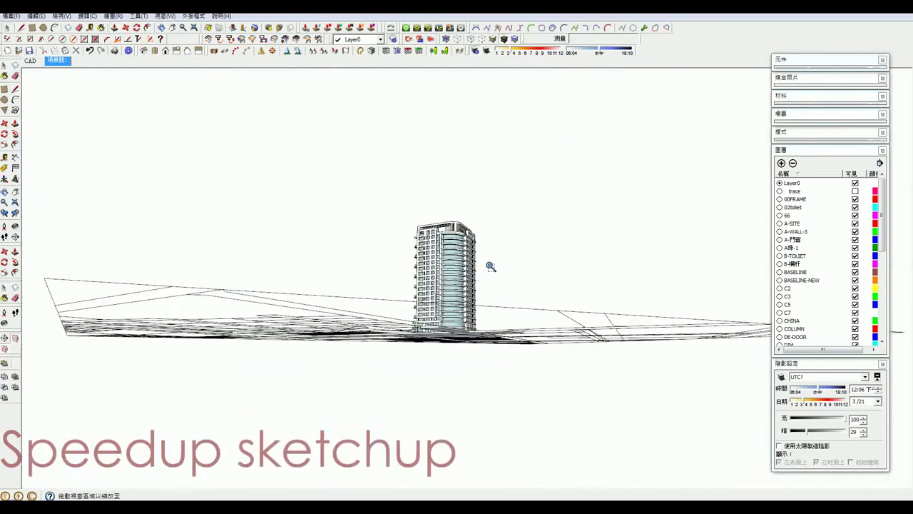
Orbit and zoom in on the top corner column where it meets the curved glass facade.
{"action": "middle_click_drag", "start_coordinate": [490, 266], "coordinate": [489, 364]}
{"action": "left_click_drag", "start_coordinate": [510, 343], "coordinate": [388, 190]}
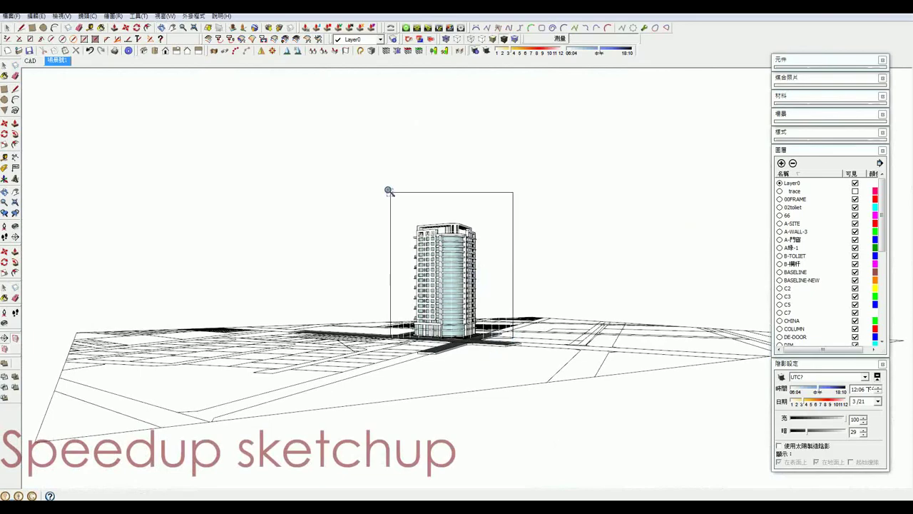
{"action": "middle_click_drag", "start_coordinate": [499, 326], "coordinate": [500, 213]}
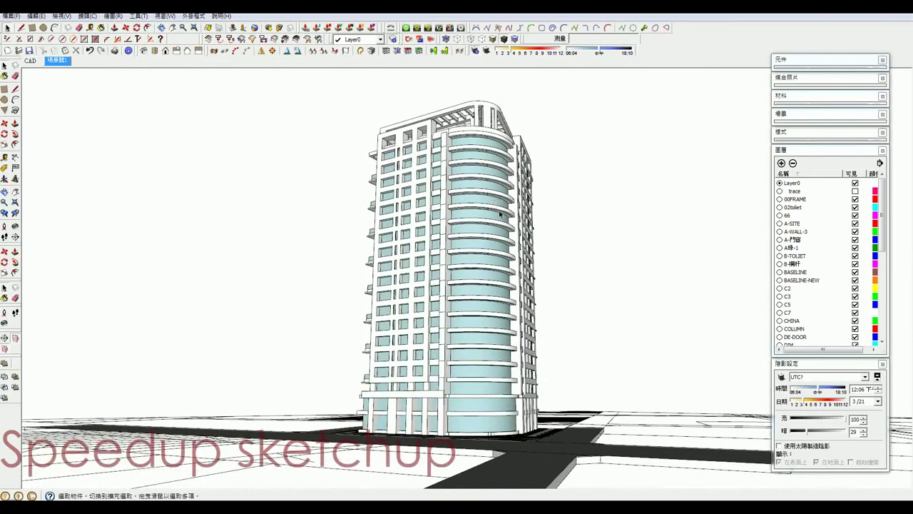
{"action": "mouse_move", "coordinate": [397, 237]}
{"action": "middle_mouse_down"}
{"action": "mouse_move", "coordinate": [571, 285]}
{"action": "mouse_move", "coordinate": [401, 316]}
{"action": "mouse_move", "coordinate": [352, 313]}
{"action": "middle_mouse_up"}
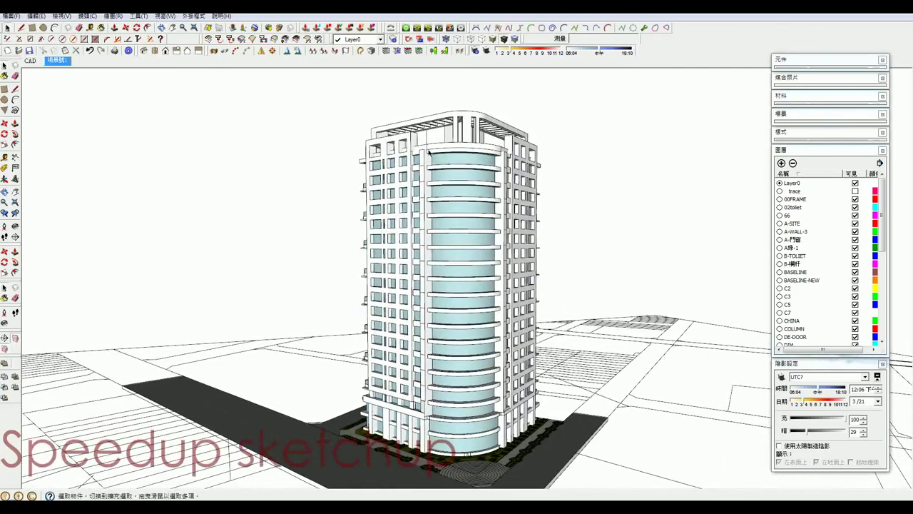
{"action": "middle_click_drag", "start_coordinate": [430, 152], "coordinate": [420, 266]}
{"action": "scroll", "coordinate": [428, 239], "scroll_direction": "up", "scroll_amount": 3}
{"action": "scroll", "coordinate": [407, 235], "scroll_direction": "up", "scroll_amount": 2}
{"action": "scroll", "coordinate": [424, 251], "scroll_direction": "up", "scroll_amount": 3}
{"action": "scroll", "coordinate": [422, 230], "scroll_direction": "up", "scroll_amount": 2}
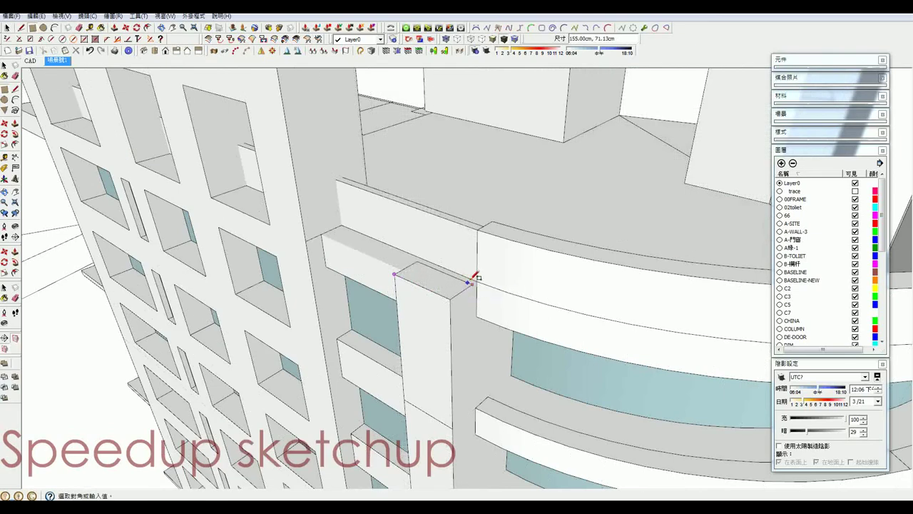
Finish the rectangle on the column top and push/pull it up into a tall roof pillar.
{"action": "left_click", "coordinate": [450, 265]}
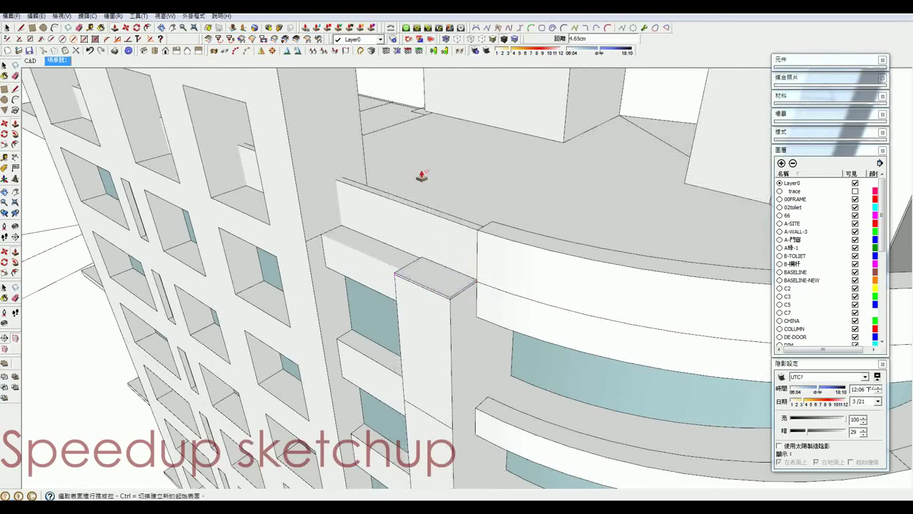
{"action": "scroll", "coordinate": [418, 203], "scroll_direction": "down", "scroll_amount": 2}
{"action": "scroll", "coordinate": [419, 203], "scroll_direction": "down", "scroll_amount": 2}
{"action": "key", "text": "p"}
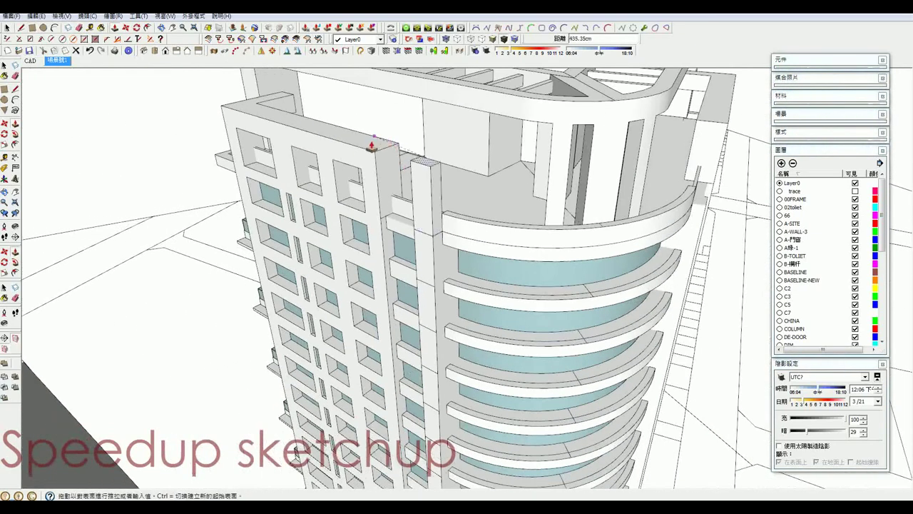
{"action": "left_click", "coordinate": [382, 151]}
{"action": "scroll", "coordinate": [425, 253], "scroll_direction": "up", "scroll_amount": 2}
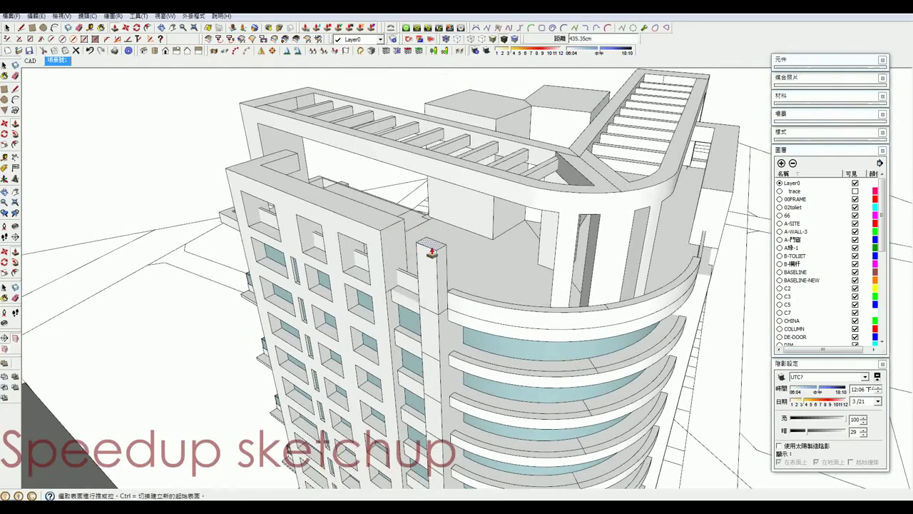
{"action": "scroll", "coordinate": [432, 251], "scroll_direction": "up", "scroll_amount": 3}
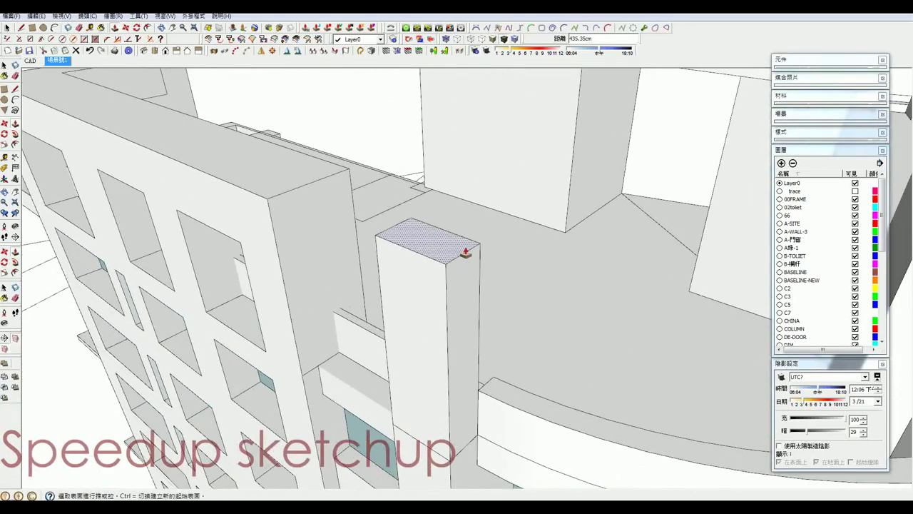
Extrude a horizontal beam from the pillar's upper side face and lengthen it by 100 cm.
{"action": "key", "text": "space"}
{"action": "left_click", "coordinate": [473, 286]}
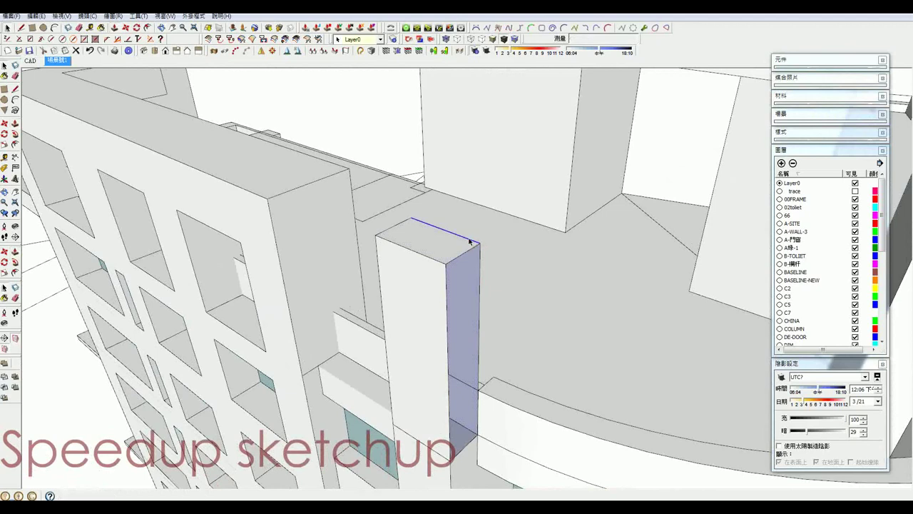
{"action": "key", "text": "m"}
{"action": "left_click", "coordinate": [479, 244]}
{"action": "key", "text": "ctrl"}
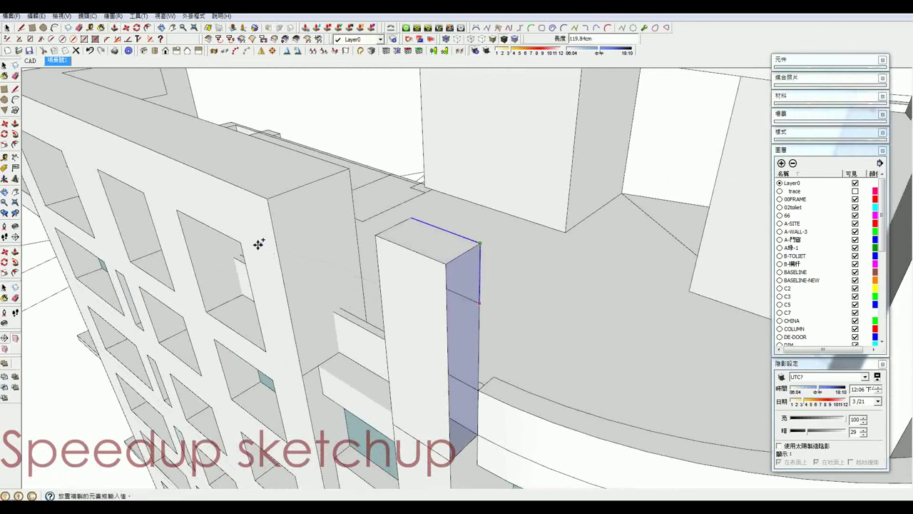
{"action": "key", "text": "p"}
{"action": "left_click", "coordinate": [464, 276]}
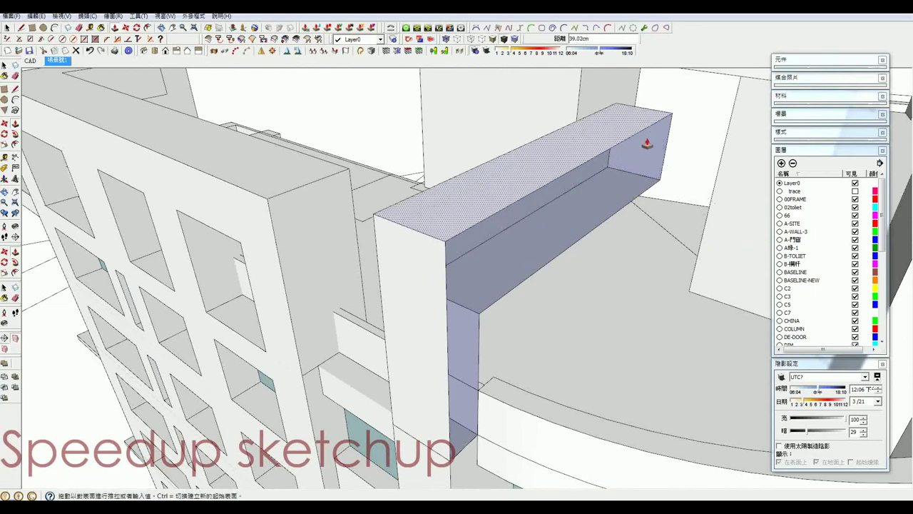
{"action": "left_click", "coordinate": [646, 145]}
{"action": "type", "text": "100"}
{"action": "key", "text": "Return"}
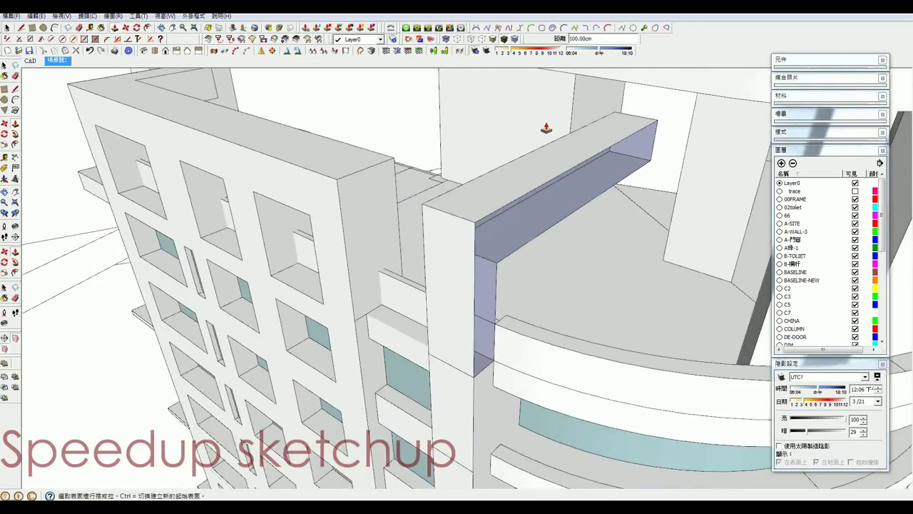
Orbit around the whole building to view the new beam.
{"action": "middle_click_drag", "start_coordinate": [547, 126], "coordinate": [440, 253]}
{"action": "scroll", "coordinate": [459, 256], "scroll_direction": "down", "scroll_amount": 5}
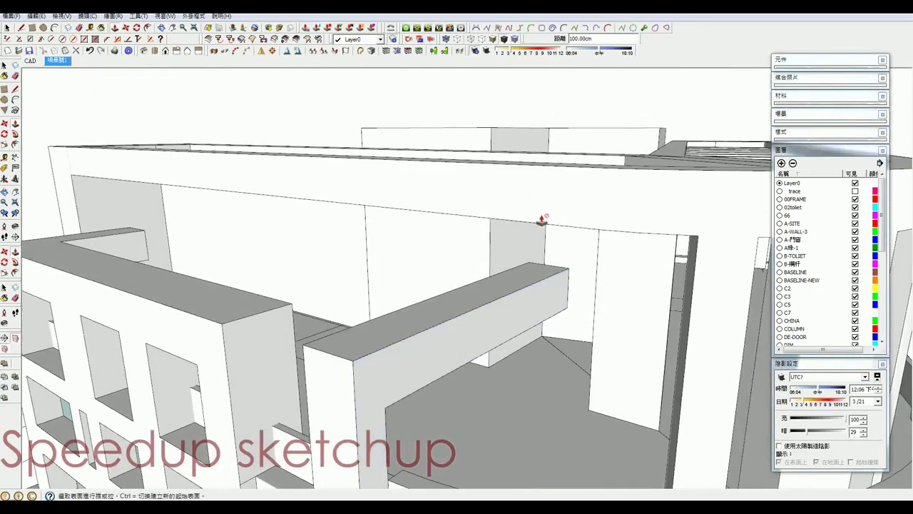
{"action": "scroll", "coordinate": [542, 214], "scroll_direction": "down", "scroll_amount": 5}
{"action": "middle_click_drag", "start_coordinate": [515, 241], "coordinate": [501, 236]}
{"action": "scroll", "coordinate": [514, 247], "scroll_direction": "down", "scroll_amount": 2}
Bring the tower top into a frontal view and select a rooftop column.
{"action": "scroll", "coordinate": [542, 253], "scroll_direction": "down", "scroll_amount": 3}
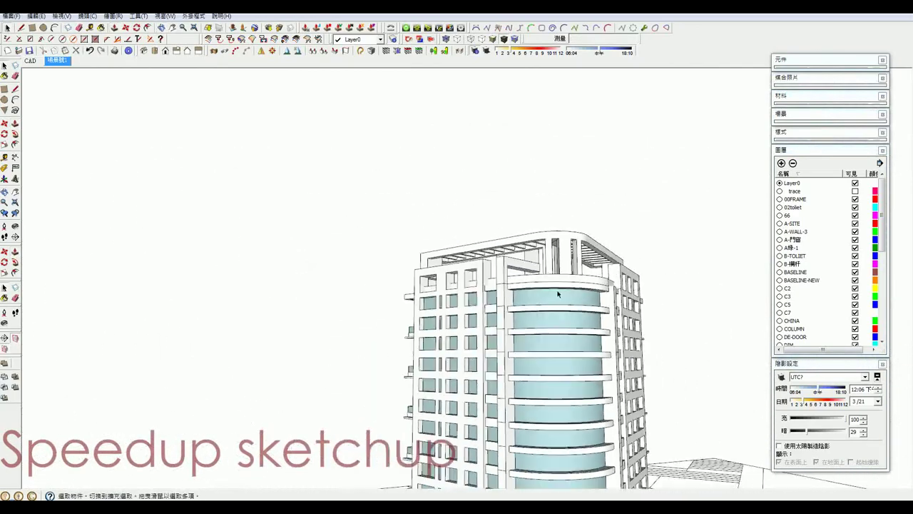
{"action": "scroll", "coordinate": [557, 240], "scroll_direction": "down", "scroll_amount": 3}
{"action": "scroll", "coordinate": [571, 206], "scroll_direction": "down", "scroll_amount": 3}
{"action": "mouse_move", "coordinate": [577, 191]}
{"action": "middle_mouse_down"}
{"action": "mouse_move", "coordinate": [662, 187]}
{"action": "mouse_move", "coordinate": [715, 197]}
{"action": "mouse_move", "coordinate": [599, 182]}
{"action": "middle_mouse_up"}
{"action": "scroll", "coordinate": [529, 132], "scroll_direction": "up", "scroll_amount": 3}
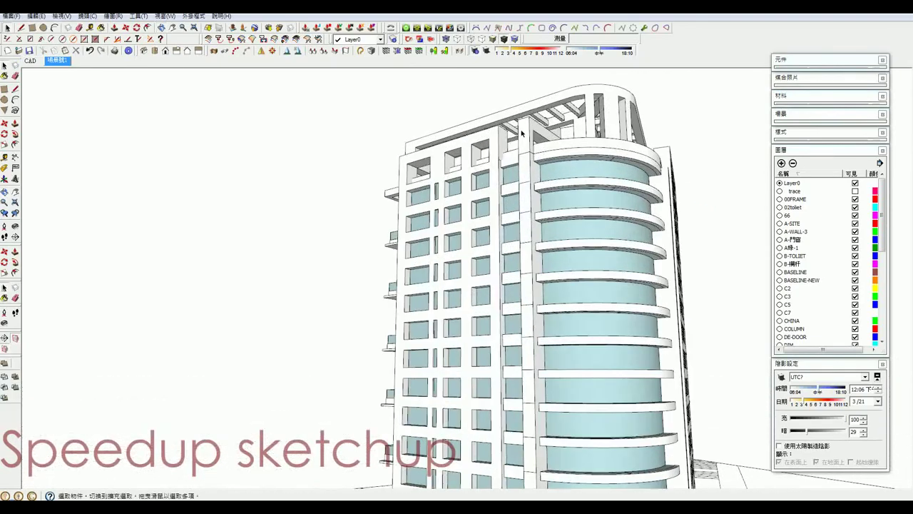
{"action": "scroll", "coordinate": [529, 132], "scroll_direction": "up", "scroll_amount": 2}
{"action": "scroll", "coordinate": [531, 127], "scroll_direction": "up", "scroll_amount": 2}
{"action": "left_click", "coordinate": [532, 127]}
Open the L-shaped rooftop frame group for editing.
{"action": "scroll", "coordinate": [531, 127], "scroll_direction": "down", "scroll_amount": 3}
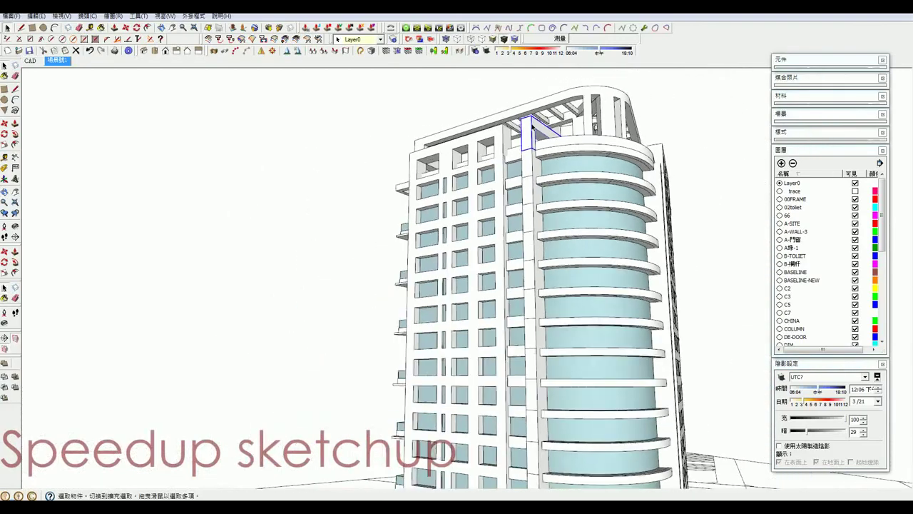
{"action": "scroll", "coordinate": [533, 128], "scroll_direction": "down", "scroll_amount": 2}
{"action": "middle_click_drag", "start_coordinate": [537, 136], "coordinate": [495, 140], "text": "shift"}
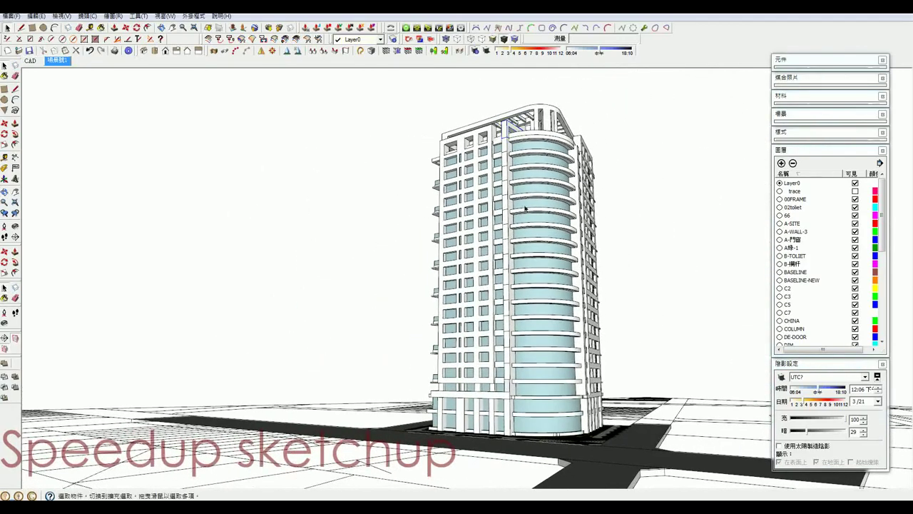
{"action": "scroll", "coordinate": [495, 190], "scroll_direction": "up", "scroll_amount": 2}
{"action": "scroll", "coordinate": [495, 122], "scroll_direction": "up", "scroll_amount": 3}
{"action": "scroll", "coordinate": [492, 129], "scroll_direction": "up", "scroll_amount": 3}
{"action": "double_click", "coordinate": [484, 132]}
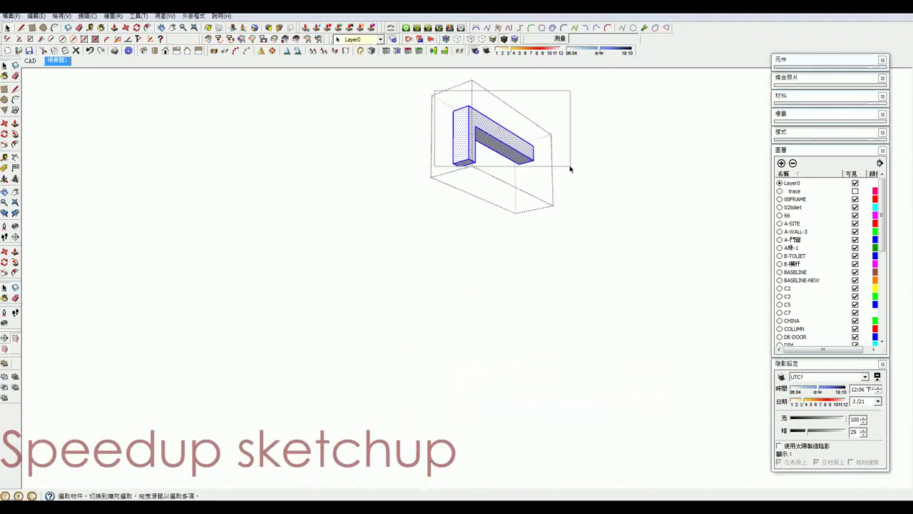
Move the L-shaped piece higher along the blue axis.
{"action": "key", "text": "p"}
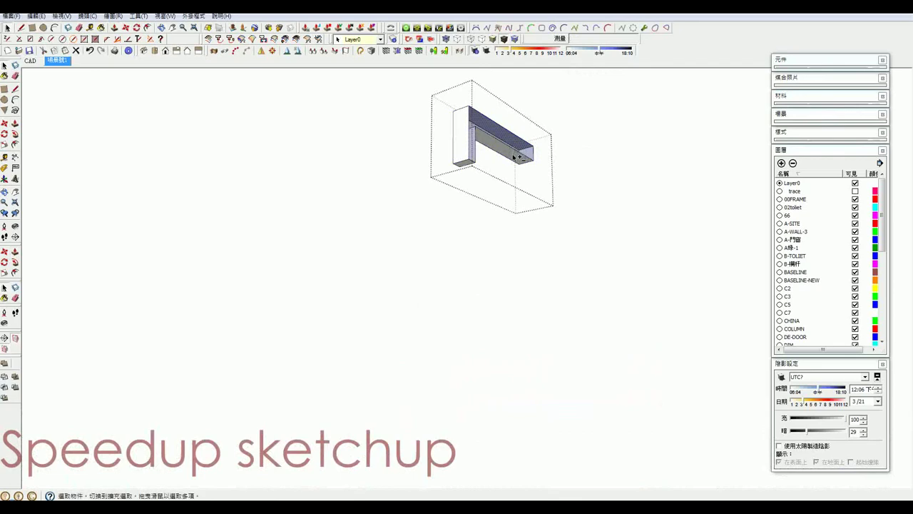
{"action": "key", "text": "m"}
{"action": "left_click", "coordinate": [492, 146]}
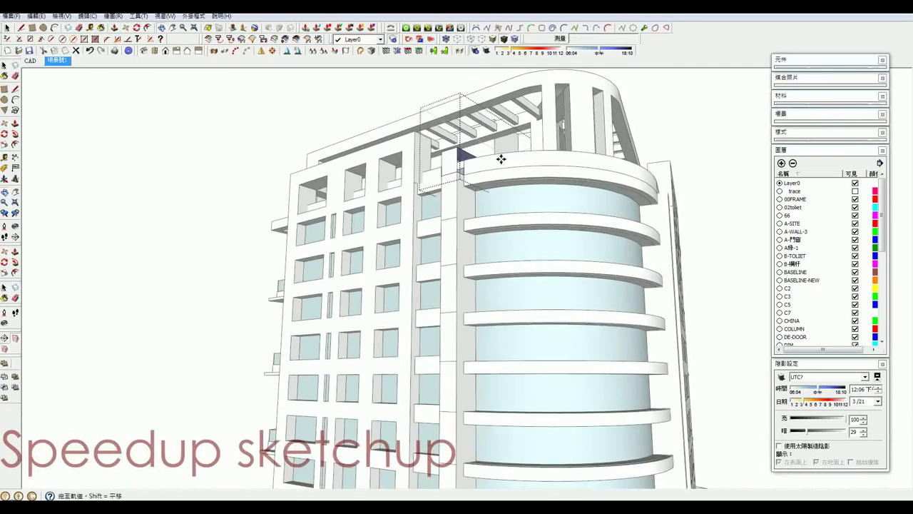
{"action": "left_click", "coordinate": [526, 90]}
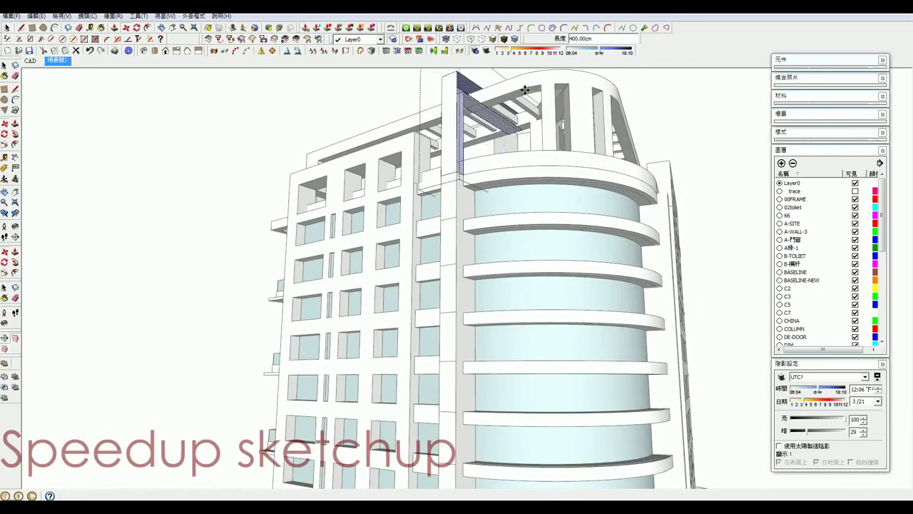
Push/Pull the piece's end face to stretch its arm over the pergola beams, then exit the group.
{"action": "key", "text": "p"}
{"action": "left_click", "coordinate": [517, 125]}
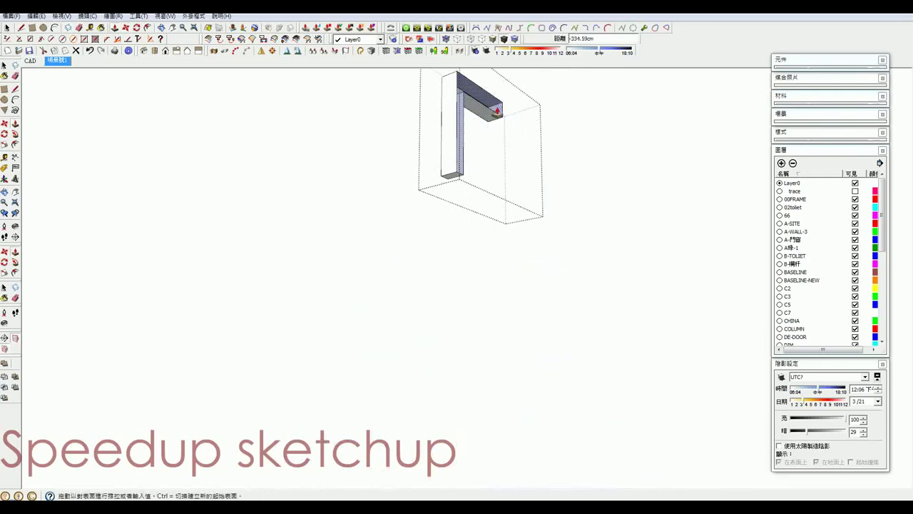
{"action": "left_click", "coordinate": [497, 99]}
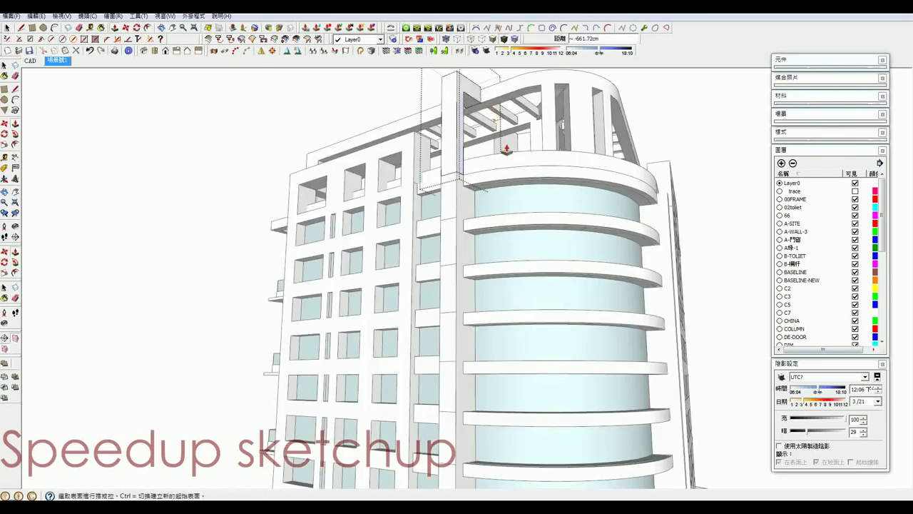
{"action": "key", "text": "space"}
{"action": "left_click", "coordinate": [501, 134]}
{"action": "scroll", "coordinate": [499, 132], "scroll_direction": "down", "scroll_amount": 5}
{"action": "mouse_move", "coordinate": [499, 133]}
{"action": "middle_mouse_down"}
{"action": "mouse_move", "coordinate": [509, 179]}
{"action": "mouse_move", "coordinate": [590, 188]}
{"action": "mouse_move", "coordinate": [525, 202]}
{"action": "middle_mouse_up"}
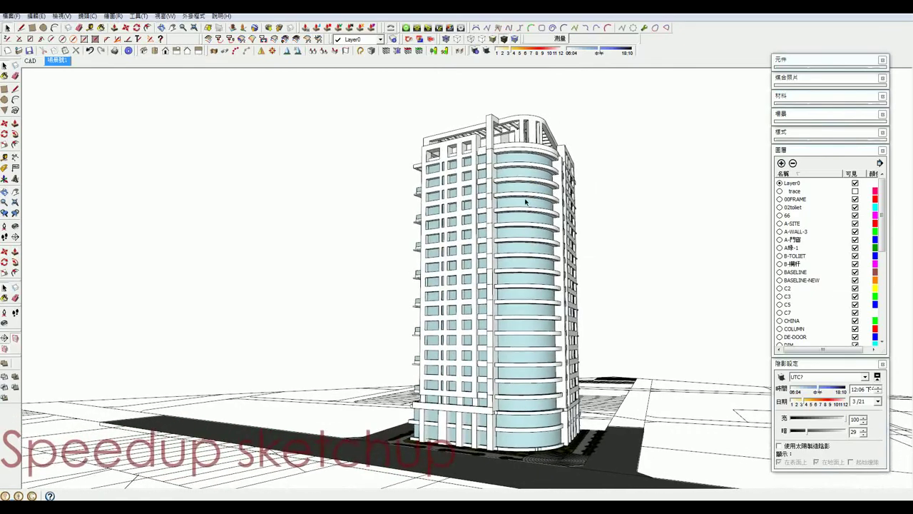
Open the second rooftop pillar group and move its top part.
{"action": "scroll", "coordinate": [499, 143], "scroll_direction": "up", "scroll_amount": 3}
{"action": "scroll", "coordinate": [500, 142], "scroll_direction": "up", "scroll_amount": 5}
{"action": "left_click", "coordinate": [492, 142]}
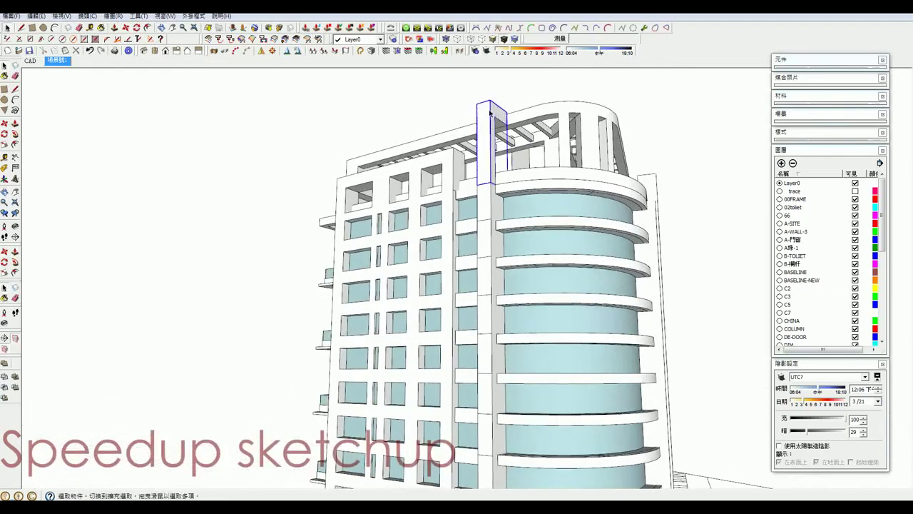
{"action": "double_click", "coordinate": [492, 143]}
{"action": "left_click_drag", "start_coordinate": [557, 146], "coordinate": [553, 142]}
{"action": "key", "text": "m"}
{"action": "left_click", "coordinate": [506, 112]}
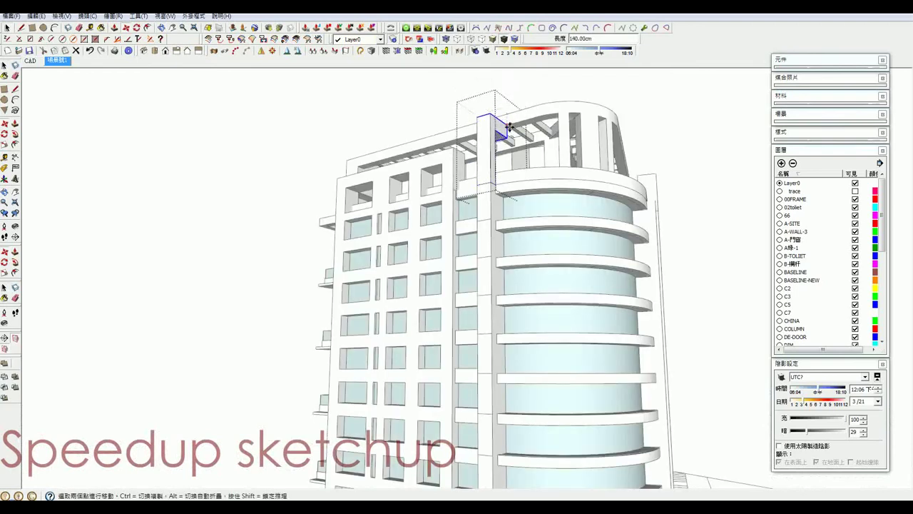
{"action": "left_click", "coordinate": [509, 125]}
Push/Pull the pillar's side face out over the pergola beams and exit the group.
{"action": "key", "text": "p"}
{"action": "left_click", "coordinate": [504, 134]}
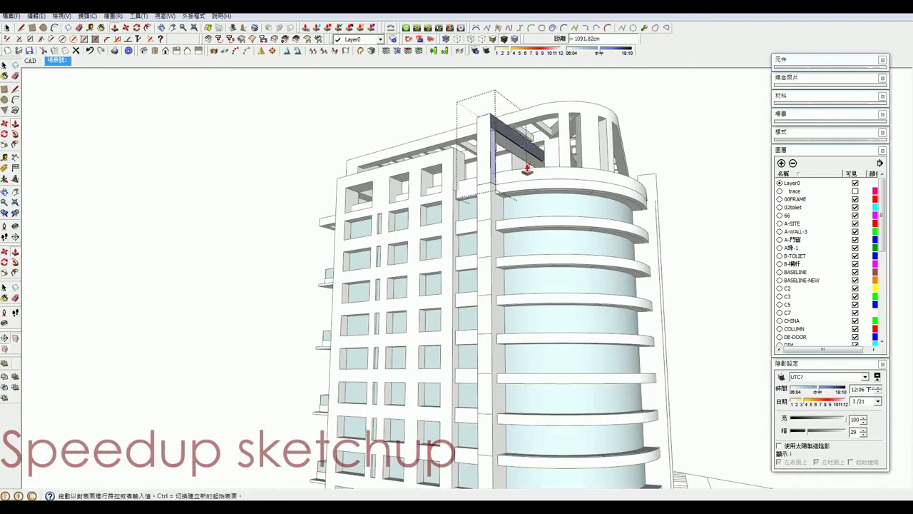
{"action": "key", "text": "Escape"}
{"action": "key", "text": "space"}
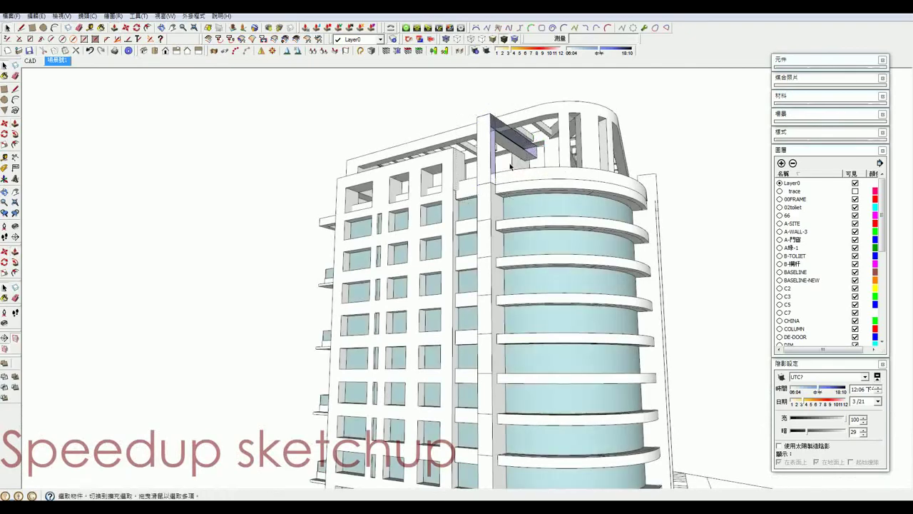
{"action": "scroll", "coordinate": [542, 173], "scroll_direction": "down", "scroll_amount": 3}
{"action": "scroll", "coordinate": [500, 171], "scroll_direction": "down", "scroll_amount": 3}
{"action": "scroll", "coordinate": [442, 169], "scroll_direction": "down", "scroll_amount": 2}
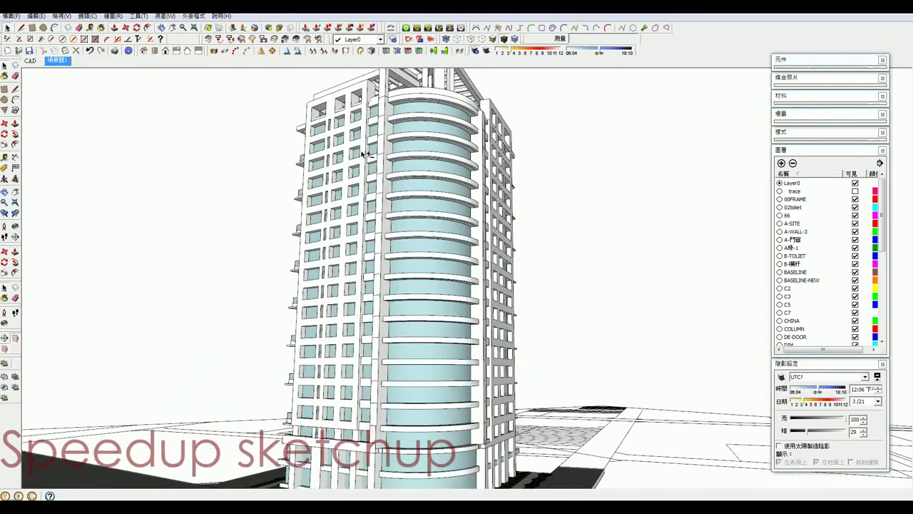
{"action": "scroll", "coordinate": [385, 167], "scroll_direction": "down", "scroll_amount": 2}
{"action": "mouse_move", "coordinate": [369, 165]}
{"action": "middle_mouse_down"}
{"action": "mouse_move", "coordinate": [418, 163]}
{"action": "mouse_move", "coordinate": [399, 145]}
{"action": "mouse_move", "coordinate": [374, 158]}
{"action": "mouse_move", "coordinate": [379, 154]}
{"action": "middle_mouse_up"}
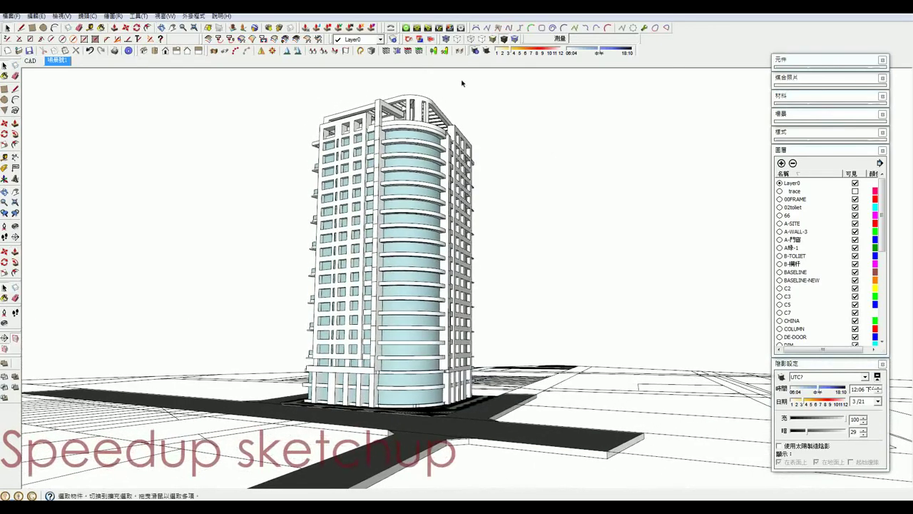
{"action": "left_click", "coordinate": [485, 53]}
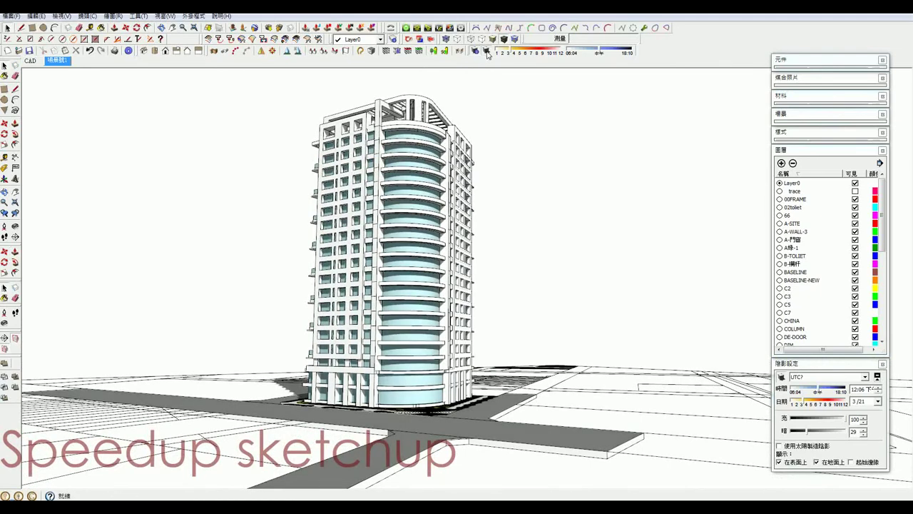
{"action": "left_click", "coordinate": [486, 53]}
{"action": "middle_click_drag", "start_coordinate": [335, 184], "coordinate": [416, 174]}
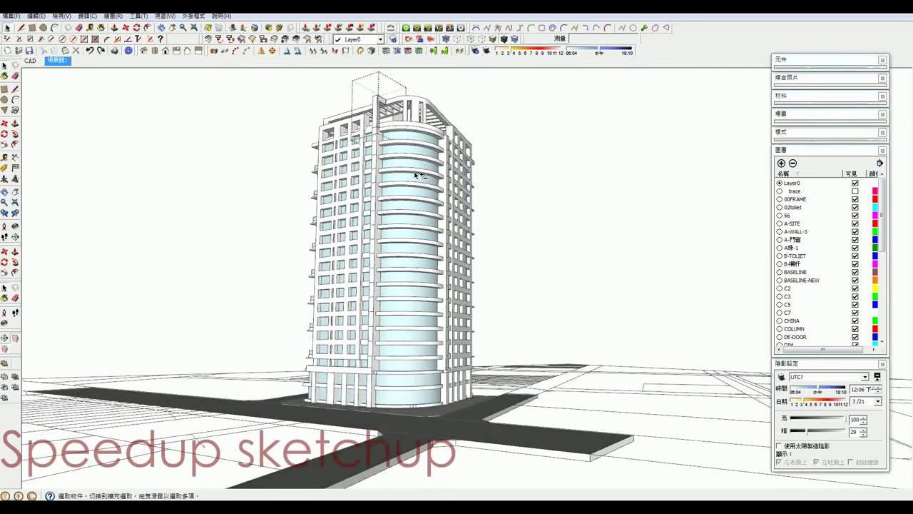
{"action": "middle_click_drag", "start_coordinate": [418, 175], "coordinate": [393, 153]}
{"action": "scroll", "coordinate": [366, 129], "scroll_direction": "up", "scroll_amount": 2}
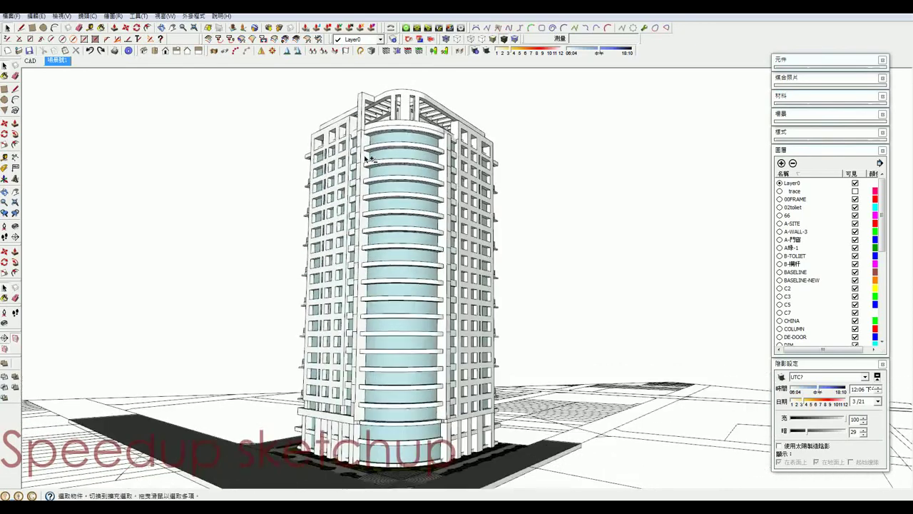
{"action": "left_click", "coordinate": [381, 106]}
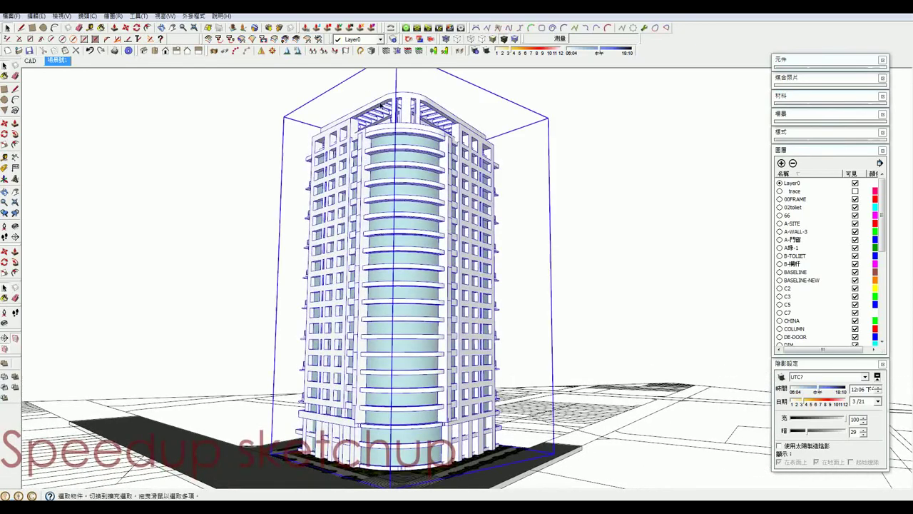
{"action": "double_click", "coordinate": [381, 106]}
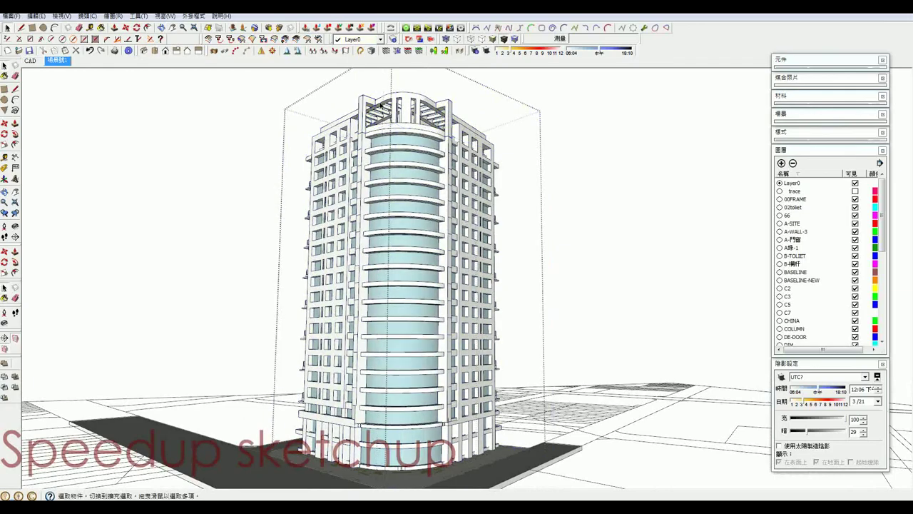
{"action": "middle_click_drag", "start_coordinate": [381, 106], "coordinate": [441, 263]}
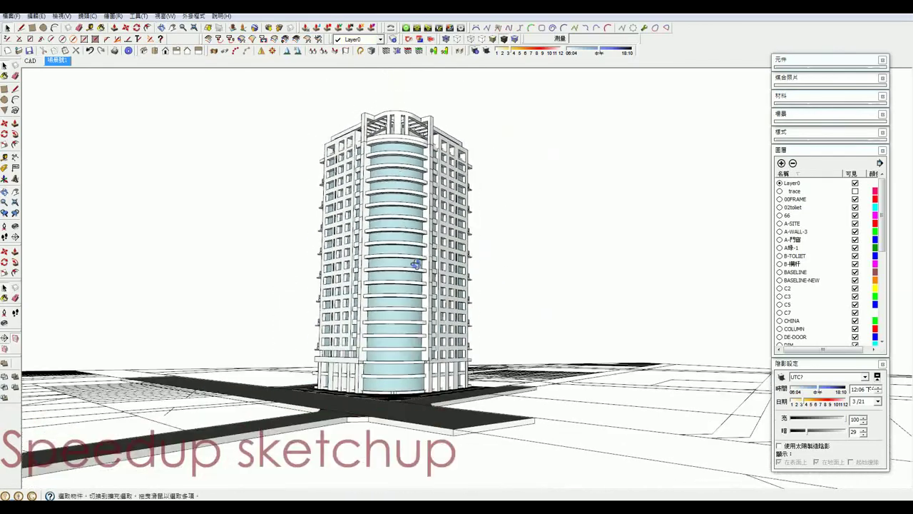
{"action": "mouse_move", "coordinate": [442, 262]}
{"action": "middle_mouse_down"}
{"action": "mouse_move", "coordinate": [418, 266]}
{"action": "mouse_move", "coordinate": [411, 297]}
{"action": "mouse_move", "coordinate": [267, 348]}
{"action": "mouse_move", "coordinate": [139, 283]}
{"action": "middle_mouse_up"}
{"action": "scroll", "coordinate": [419, 266], "scroll_direction": "up", "scroll_amount": 3}
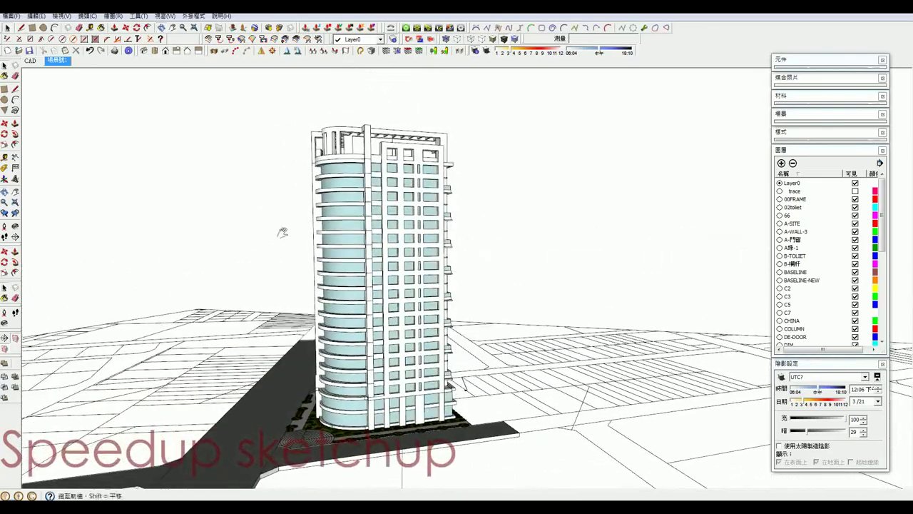
Look down onto the tower roof and turn on sun shadows.
{"action": "middle_click_drag", "start_coordinate": [283, 233], "coordinate": [402, 335]}
{"action": "scroll", "coordinate": [400, 334], "scroll_direction": "up", "scroll_amount": 1}
{"action": "scroll", "coordinate": [392, 331], "scroll_direction": "up", "scroll_amount": 3}
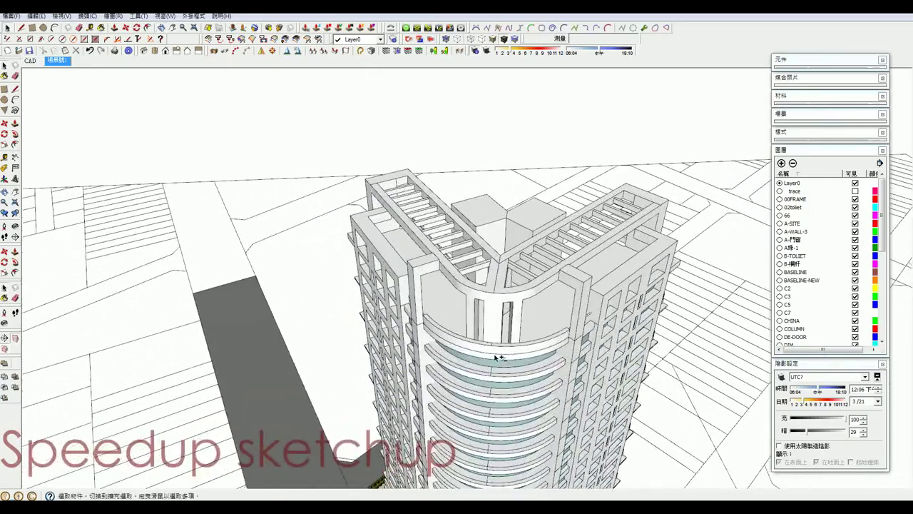
{"action": "scroll", "coordinate": [387, 330], "scroll_direction": "up", "scroll_amount": 2}
{"action": "middle_click_drag", "start_coordinate": [387, 330], "coordinate": [428, 388]}
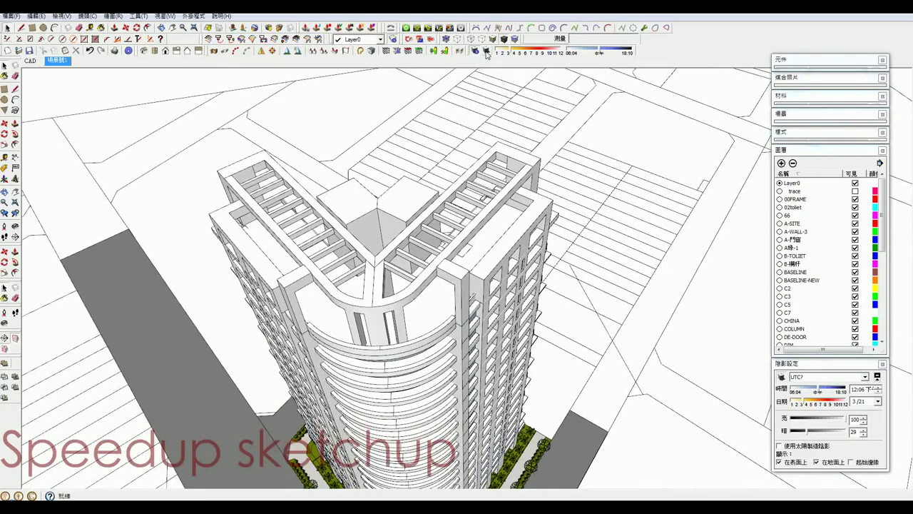
{"action": "left_click", "coordinate": [485, 52]}
Orbit to review the curved glass facade and the tower's front and left sides.
{"action": "mouse_move", "coordinate": [429, 316]}
{"action": "middle_mouse_down"}
{"action": "mouse_move", "coordinate": [528, 261]}
{"action": "mouse_move", "coordinate": [532, 225]}
{"action": "middle_mouse_up"}
{"action": "mouse_move", "coordinate": [450, 312]}
{"action": "middle_mouse_down"}
{"action": "mouse_move", "coordinate": [518, 245]}
{"action": "mouse_move", "coordinate": [451, 242]}
{"action": "middle_mouse_up"}
{"action": "scroll", "coordinate": [452, 242], "scroll_direction": "down", "scroll_amount": 3}
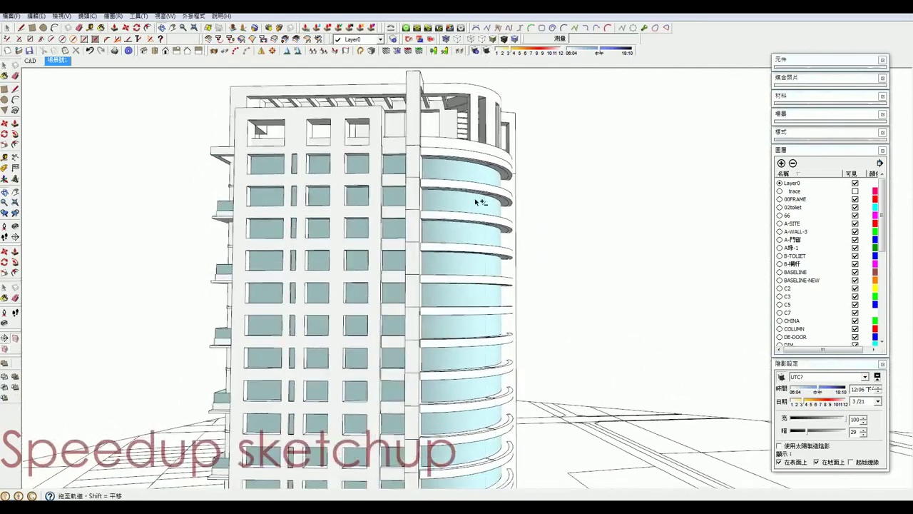
{"action": "scroll", "coordinate": [460, 271], "scroll_direction": "down", "scroll_amount": 3}
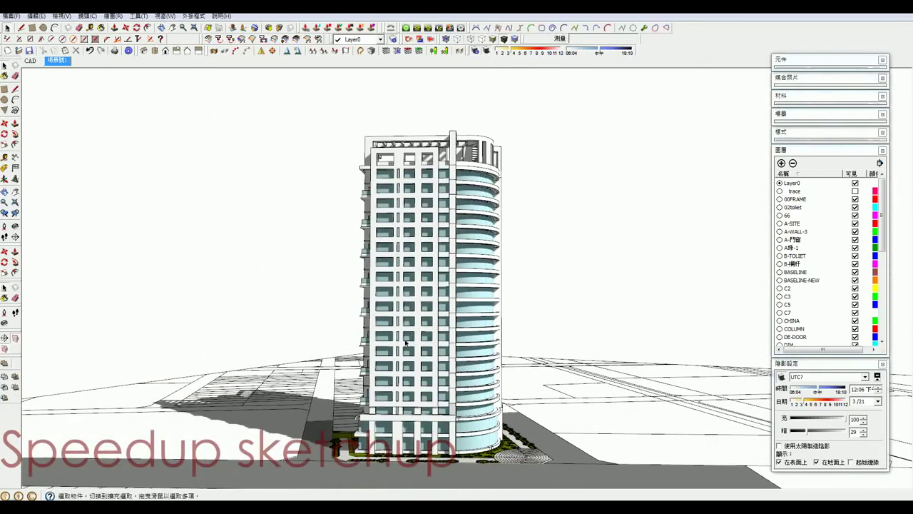
{"action": "middle_click_drag", "start_coordinate": [405, 343], "coordinate": [604, 343]}
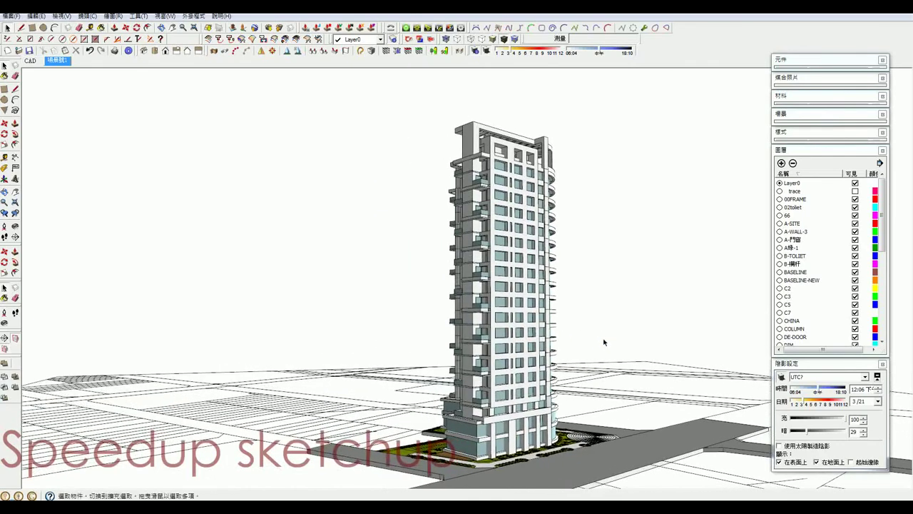
{"action": "mouse_move", "coordinate": [563, 301]}
{"action": "middle_mouse_down"}
{"action": "mouse_move", "coordinate": [484, 272]}
{"action": "mouse_move", "coordinate": [533, 279]}
{"action": "middle_mouse_up"}
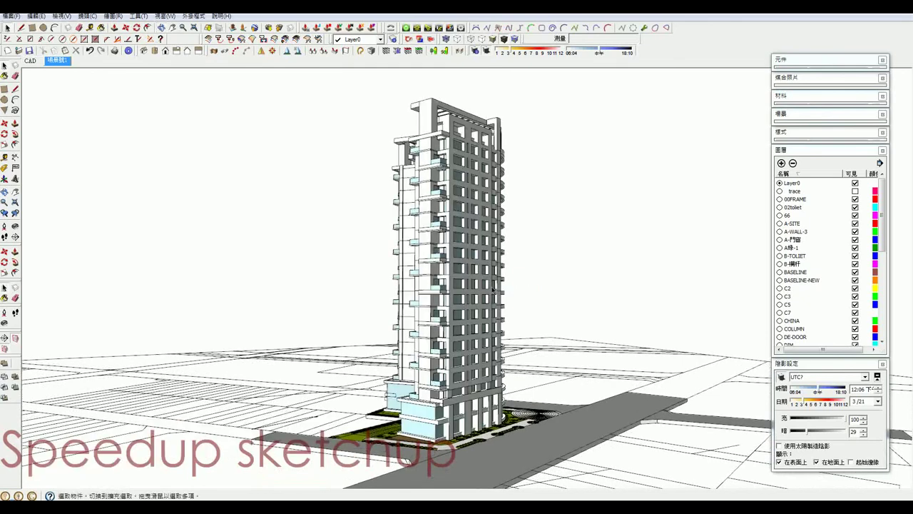
{"action": "middle_click_drag", "start_coordinate": [414, 288], "coordinate": [323, 283]}
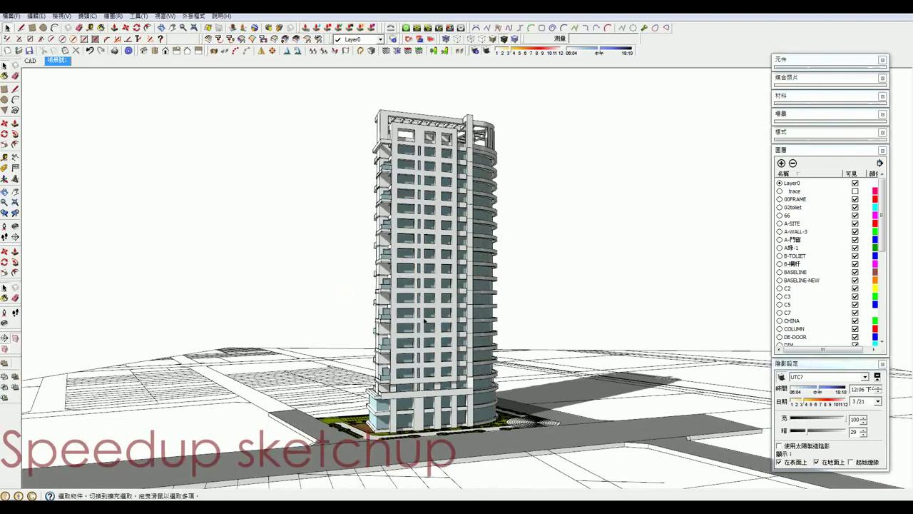
{"action": "mouse_move", "coordinate": [426, 323]}
{"action": "middle_mouse_down"}
{"action": "mouse_move", "coordinate": [518, 288]}
{"action": "mouse_move", "coordinate": [488, 333]}
{"action": "mouse_move", "coordinate": [292, 326]}
{"action": "mouse_move", "coordinate": [568, 364]}
{"action": "mouse_move", "coordinate": [200, 336]}
{"action": "mouse_move", "coordinate": [371, 328]}
{"action": "mouse_move", "coordinate": [378, 319]}
{"action": "middle_mouse_up"}
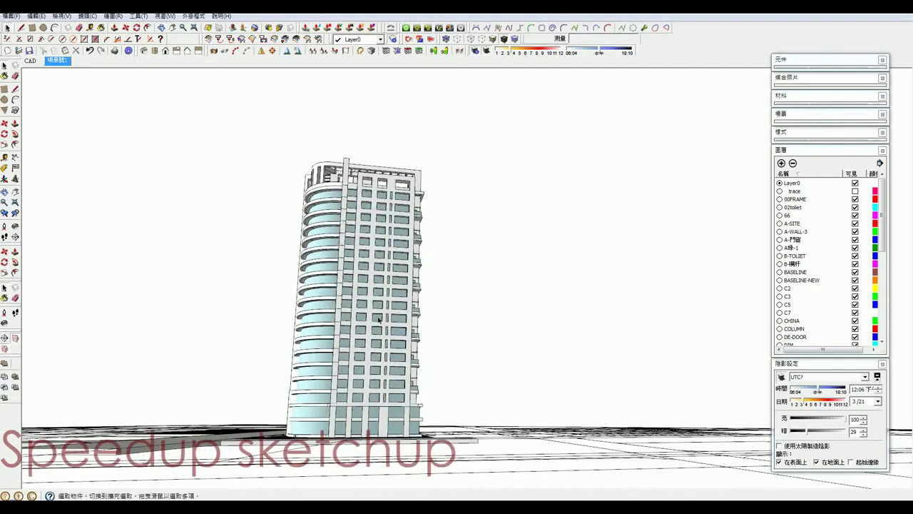
Continue orbiting to show the curved side and then the left facade.
{"action": "scroll", "coordinate": [359, 320], "scroll_direction": "up", "scroll_amount": 1}
{"action": "scroll", "coordinate": [360, 320], "scroll_direction": "up", "scroll_amount": 2}
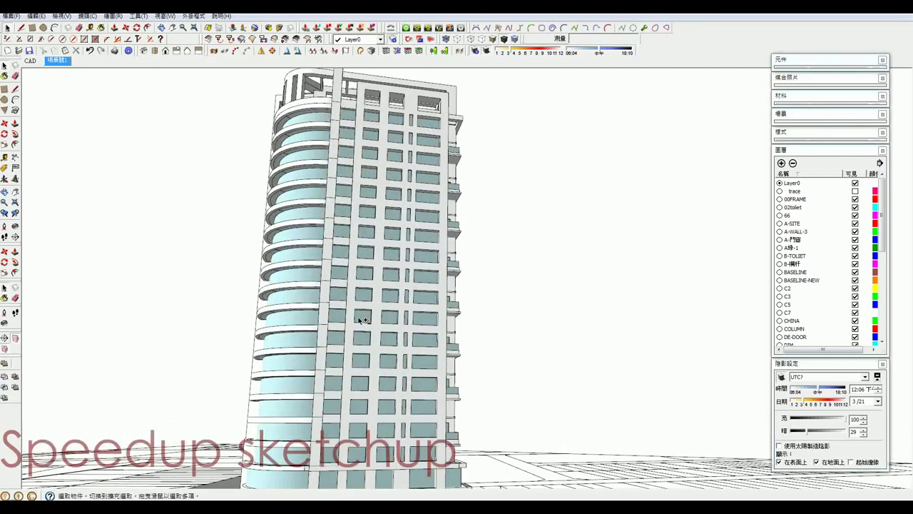
{"action": "scroll", "coordinate": [364, 322], "scroll_direction": "down", "scroll_amount": 1}
{"action": "scroll", "coordinate": [368, 324], "scroll_direction": "down", "scroll_amount": 2}
{"action": "mouse_move", "coordinate": [370, 326]}
{"action": "middle_mouse_down"}
{"action": "mouse_move", "coordinate": [376, 319]}
{"action": "mouse_move", "coordinate": [392, 407]}
{"action": "middle_mouse_up"}
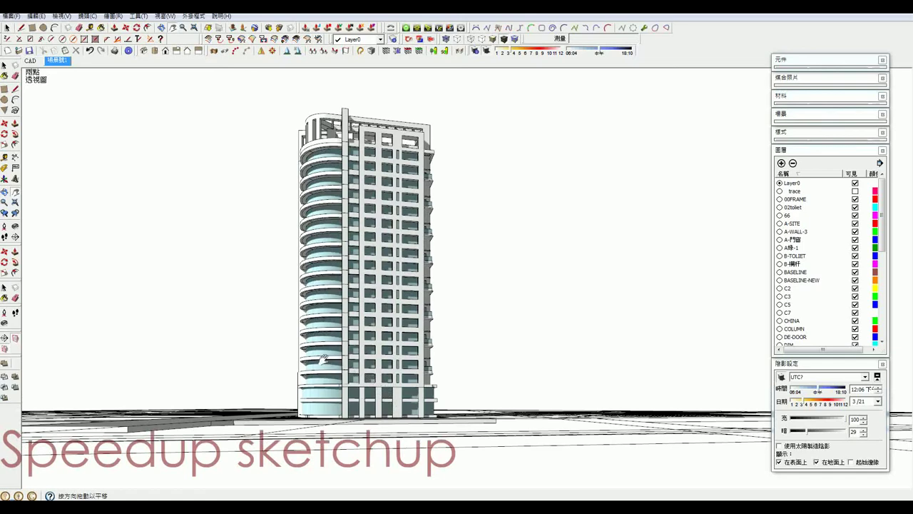
{"action": "middle_click_drag", "start_coordinate": [323, 358], "coordinate": [523, 375]}
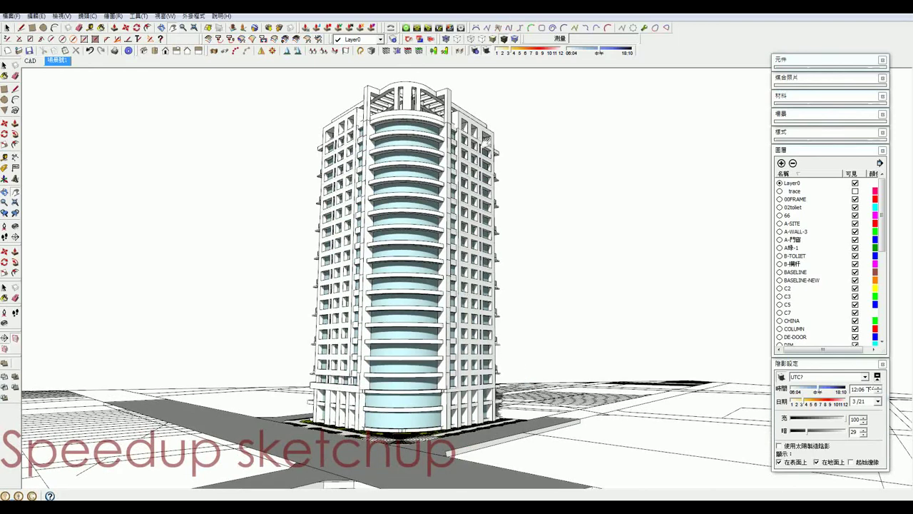
{"action": "middle_click_drag", "start_coordinate": [486, 141], "coordinate": [361, 191]}
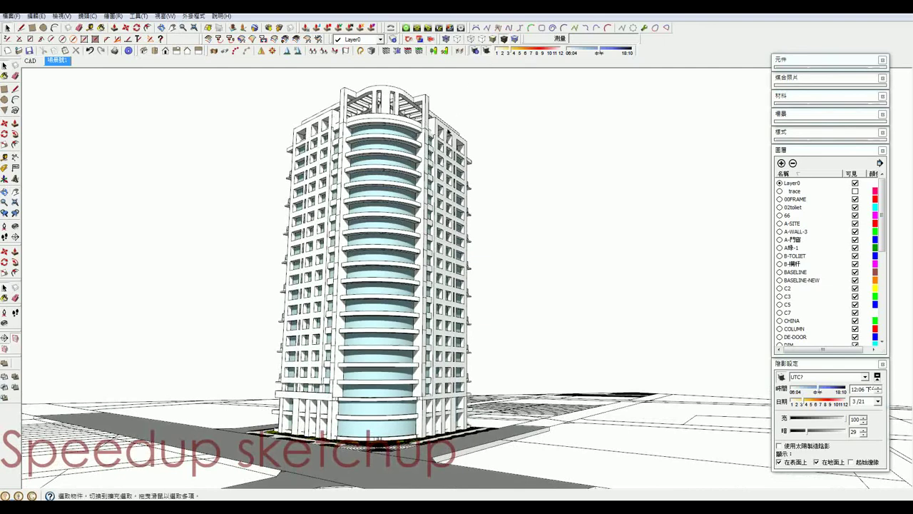
Switch to Two-Point Perspective and zoom down onto the curved roof rail and pergola.
{"action": "key", "text": "Page_Down"}
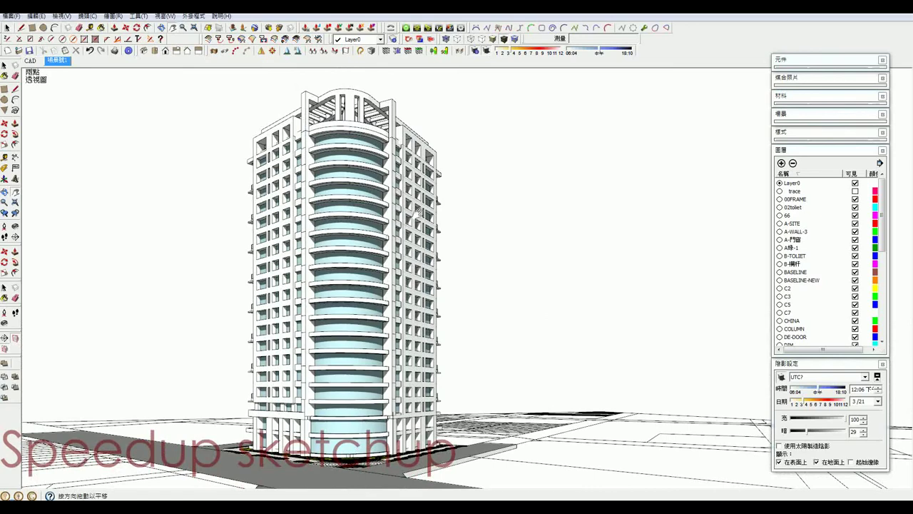
{"action": "middle_click_drag", "start_coordinate": [418, 211], "coordinate": [501, 154]}
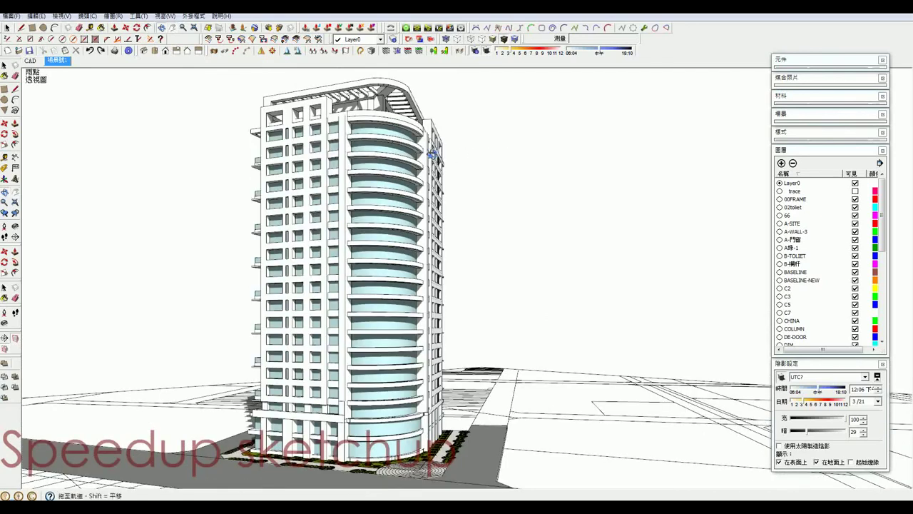
{"action": "middle_click_drag", "start_coordinate": [432, 152], "coordinate": [483, 50]}
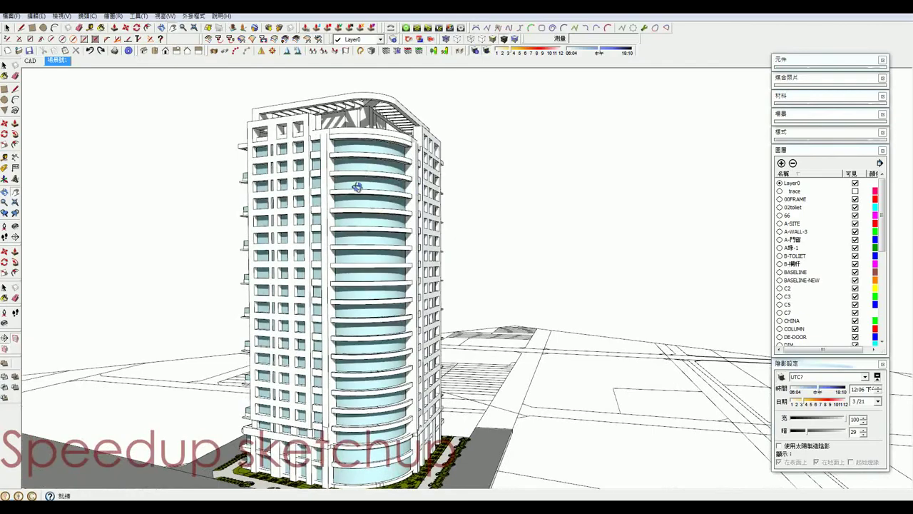
{"action": "middle_click_drag", "start_coordinate": [346, 190], "coordinate": [366, 205]}
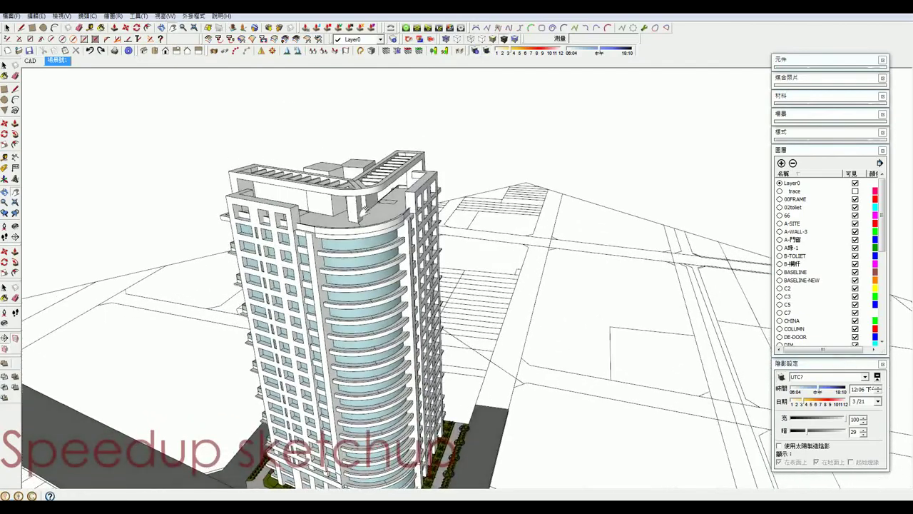
{"action": "scroll", "coordinate": [365, 204], "scroll_direction": "up", "scroll_amount": 3}
{"action": "scroll", "coordinate": [381, 196], "scroll_direction": "up", "scroll_amount": 2}
{"action": "scroll", "coordinate": [428, 207], "scroll_direction": "up", "scroll_amount": 3}
Push/Pull faces of the curved roof rail to raise a segmented band.
{"action": "scroll", "coordinate": [445, 209], "scroll_direction": "up", "scroll_amount": 2}
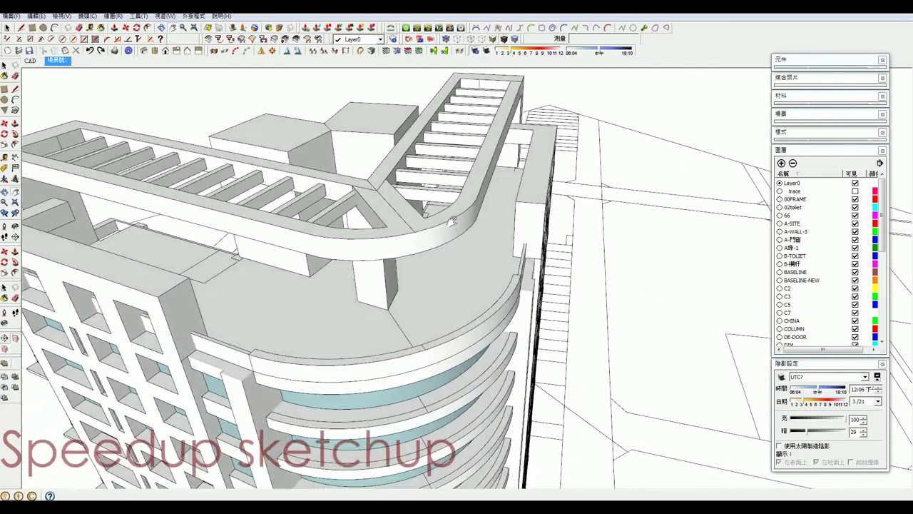
{"action": "scroll", "coordinate": [452, 206], "scroll_direction": "up", "scroll_amount": 3}
{"action": "key", "text": "space"}
{"action": "triple_click", "coordinate": [453, 205]}
{"action": "double_click", "coordinate": [461, 200]}
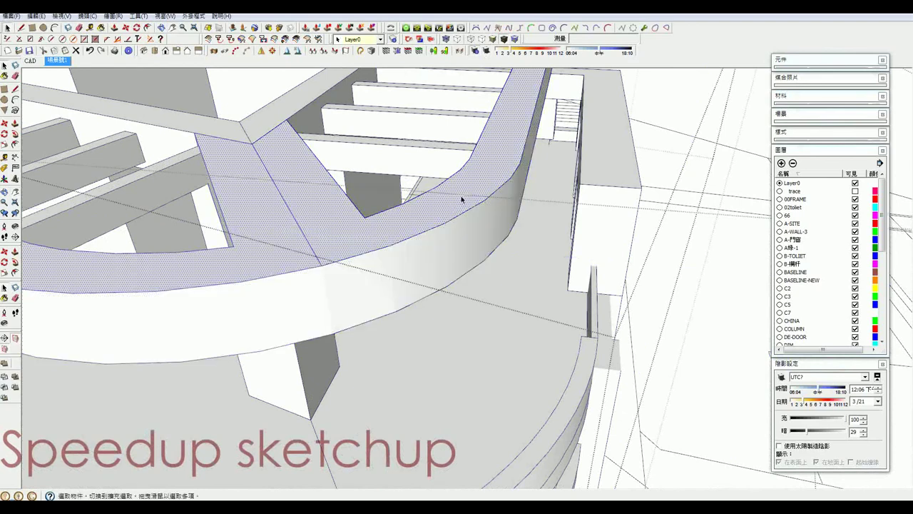
{"action": "key", "text": "ctrl+t"}
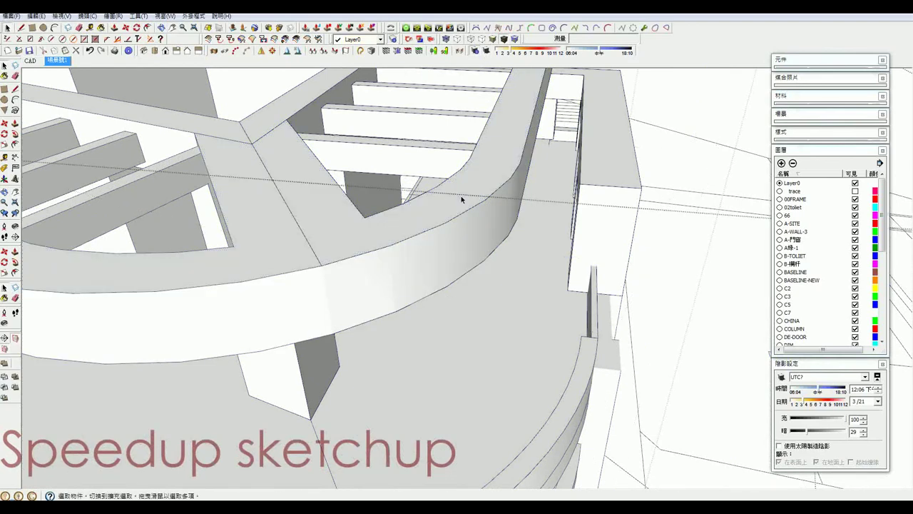
{"action": "double_click", "coordinate": [462, 200]}
{"action": "key", "text": "p"}
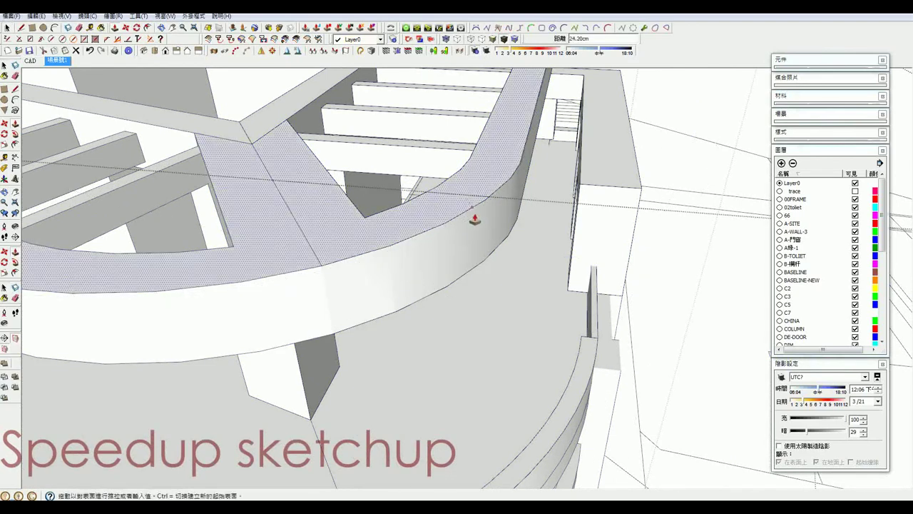
{"action": "double_click", "coordinate": [477, 229]}
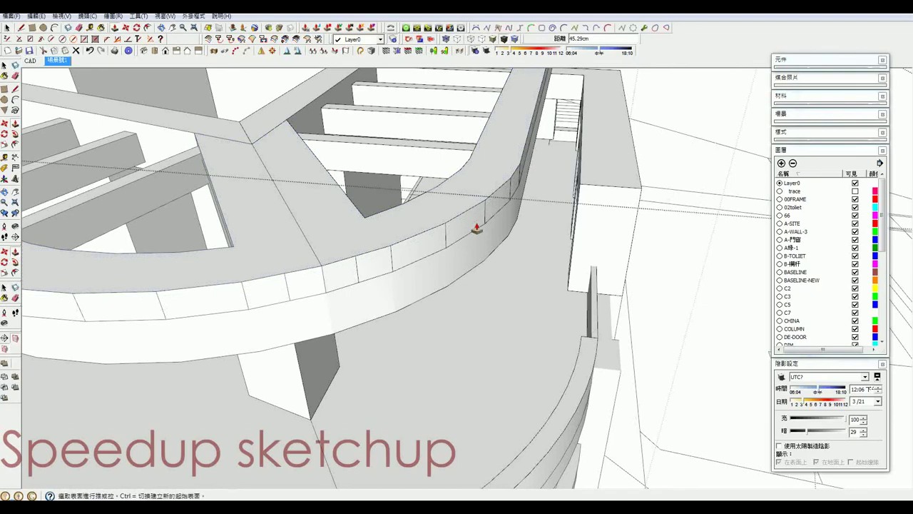
Select the rail group and choose Make Component from its context menu.
{"action": "key", "text": "space"}
{"action": "double_click", "coordinate": [476, 225]}
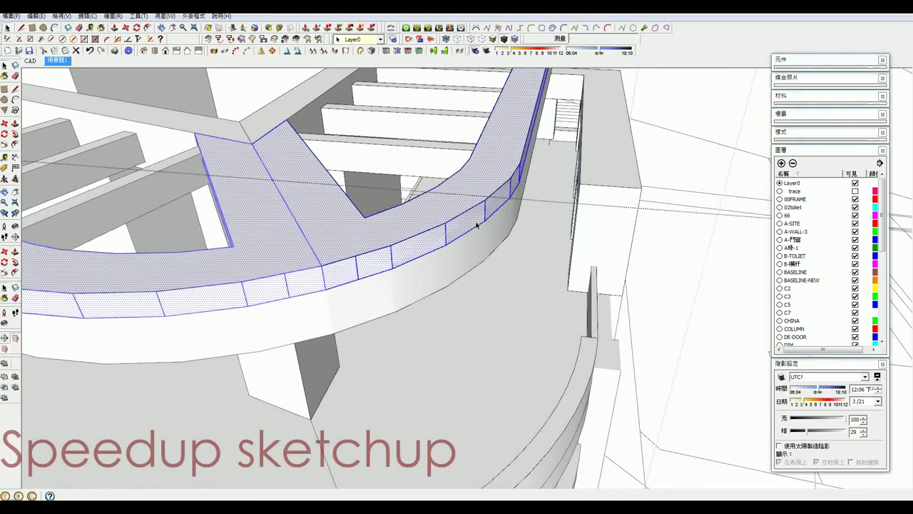
{"action": "triple_click", "coordinate": [476, 224]}
{"action": "key", "text": "Escape"}
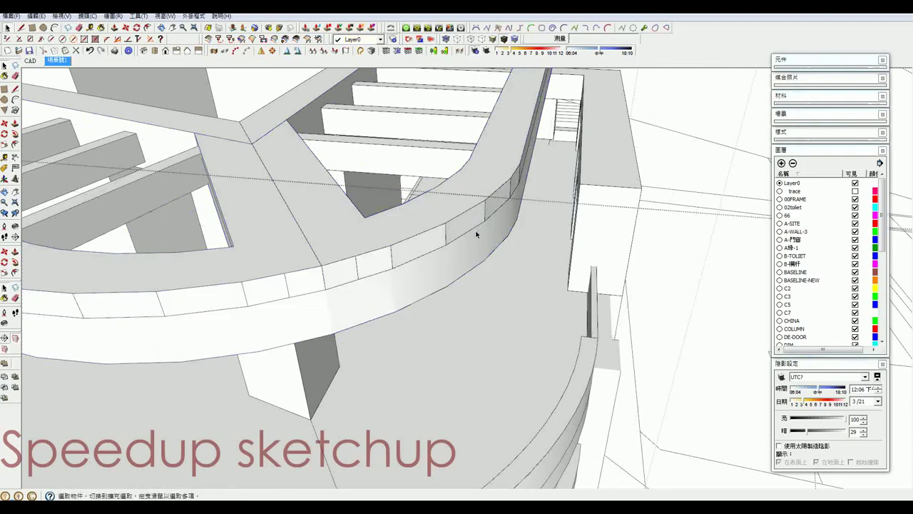
{"action": "left_click", "coordinate": [477, 225]}
{"action": "double_click", "coordinate": [475, 228]}
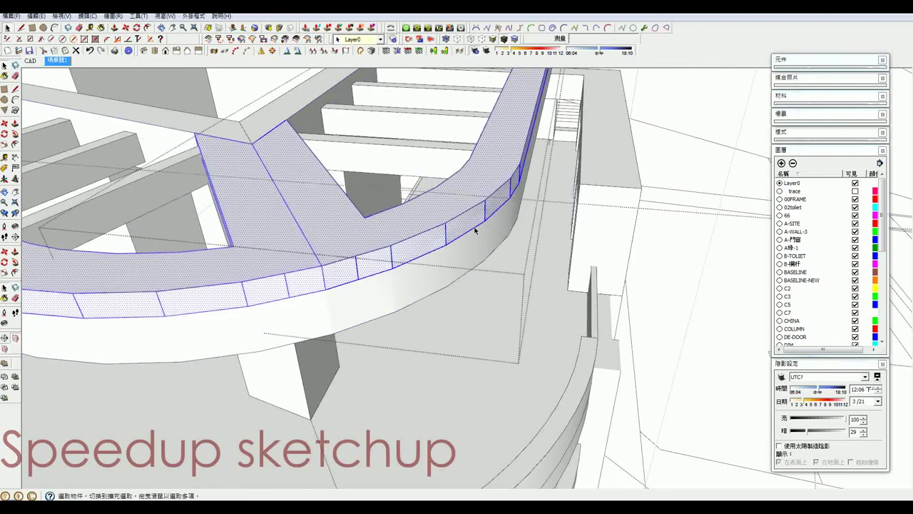
{"action": "right_click", "coordinate": [475, 229]}
{"action": "key", "text": "c"}
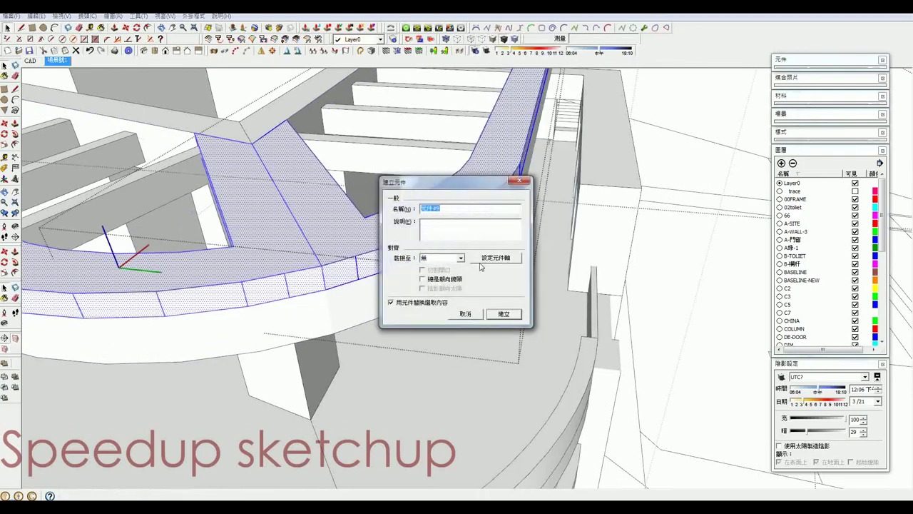
Create the rail component and copy it 740 cm down, arraying 5 evenly spaced copies.
{"action": "left_click", "coordinate": [508, 318]}
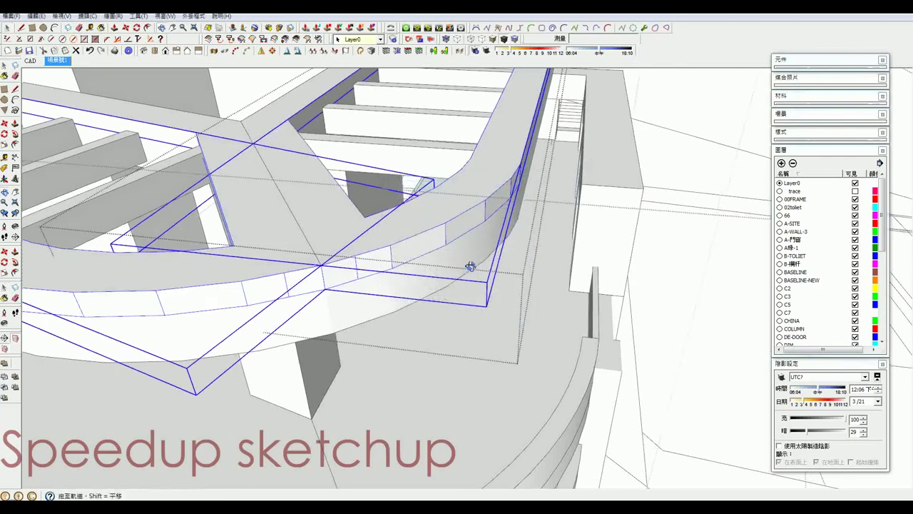
{"action": "middle_click_drag", "start_coordinate": [468, 265], "coordinate": [469, 193]}
{"action": "key", "text": "m"}
{"action": "left_click", "coordinate": [462, 229]}
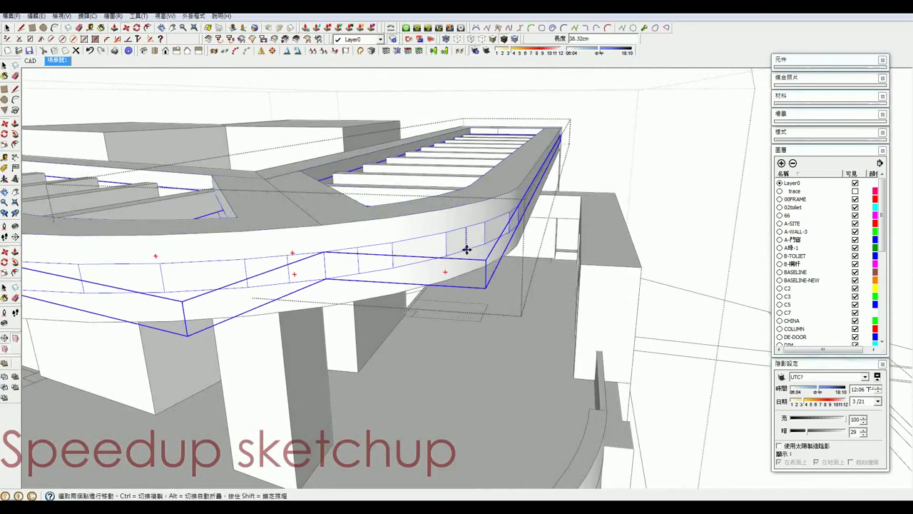
{"action": "type", "text": "80"}
{"action": "left_click", "coordinate": [482, 264]}
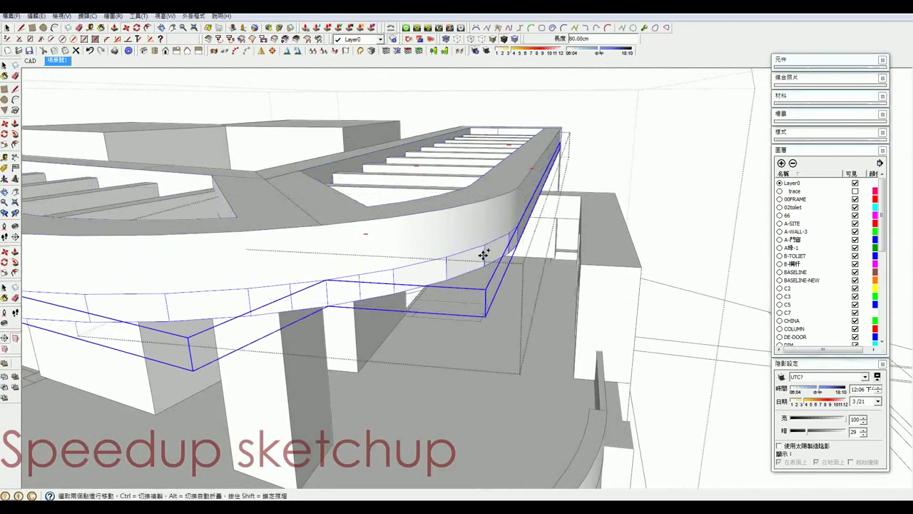
{"action": "left_click", "coordinate": [483, 254]}
{"action": "left_click", "coordinate": [592, 340]}
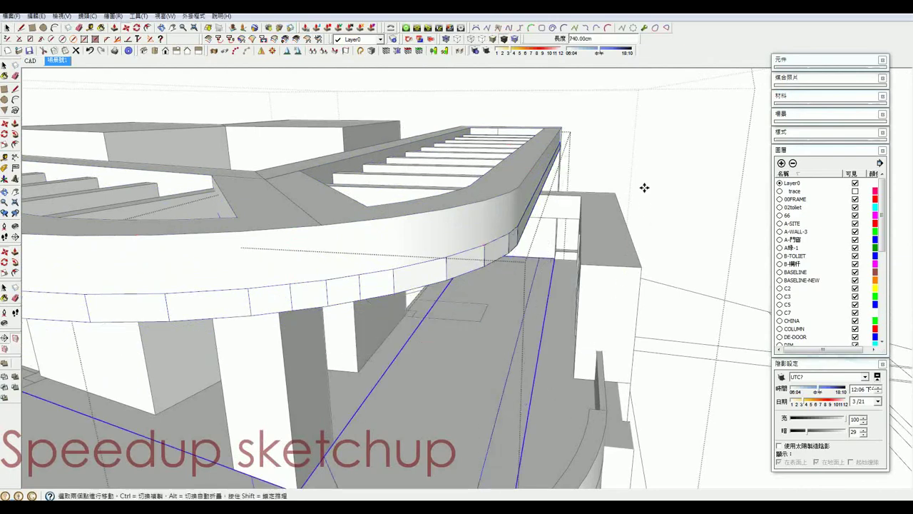
{"action": "key", "text": "Return"}
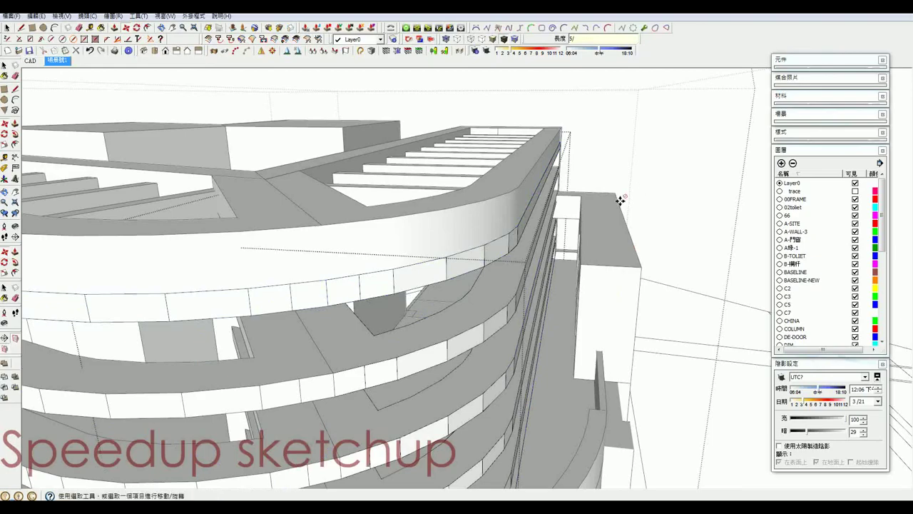
Open a stacked curved floor band group and select a piece inside it.
{"action": "middle_click_drag", "start_coordinate": [618, 198], "coordinate": [471, 159]}
{"action": "scroll", "coordinate": [443, 122], "scroll_direction": "down", "scroll_amount": 3}
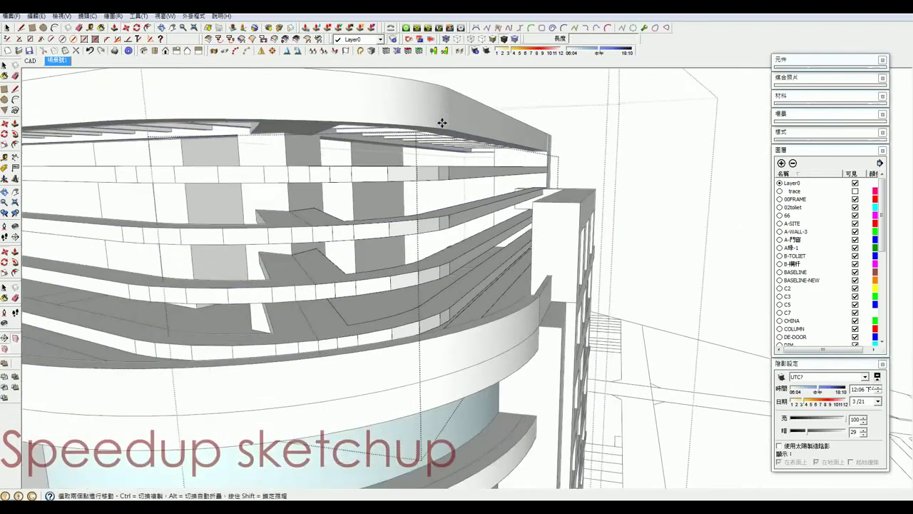
{"action": "scroll", "coordinate": [439, 135], "scroll_direction": "down", "scroll_amount": 3}
{"action": "key", "text": "space"}
{"action": "scroll", "coordinate": [438, 214], "scroll_direction": "down", "scroll_amount": 3}
{"action": "mouse_move", "coordinate": [437, 245]}
{"action": "middle_mouse_down"}
{"action": "mouse_move", "coordinate": [473, 224]}
{"action": "mouse_move", "coordinate": [464, 193]}
{"action": "middle_mouse_up"}
{"action": "scroll", "coordinate": [468, 207], "scroll_direction": "up", "scroll_amount": 3}
{"action": "scroll", "coordinate": [472, 215], "scroll_direction": "up", "scroll_amount": 2}
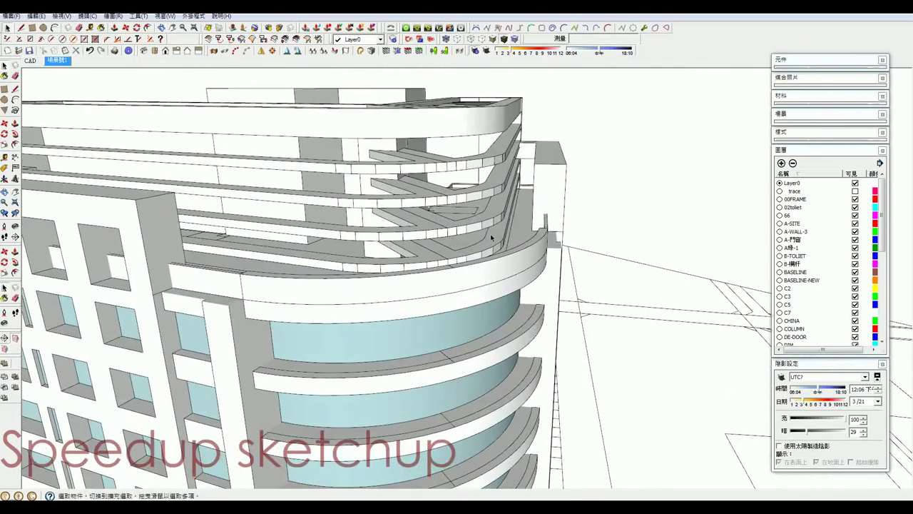
{"action": "left_click", "coordinate": [491, 237]}
{"action": "double_click", "coordinate": [490, 237]}
{"action": "left_click", "coordinate": [491, 236]}
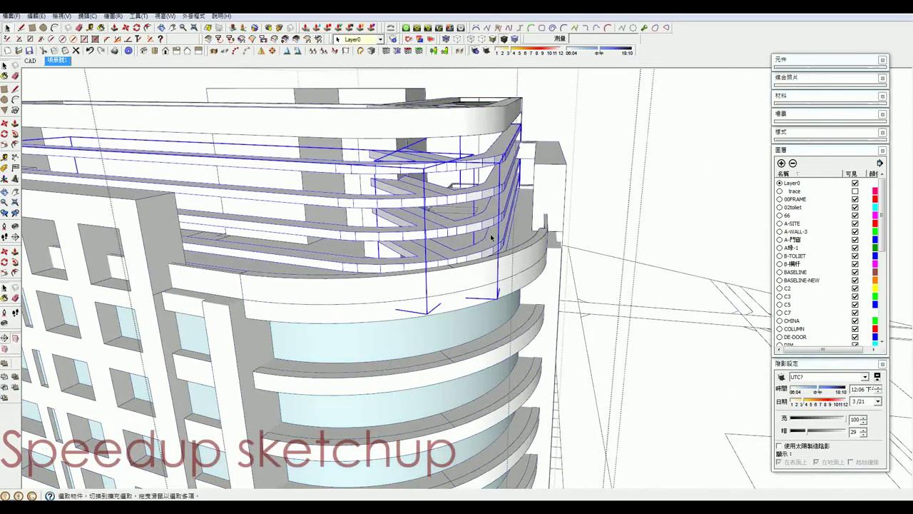
Erase the extra band piece and select the upper curved floor bands.
{"action": "scroll", "coordinate": [491, 236], "scroll_direction": "up", "scroll_amount": 5}
{"action": "key", "text": "e"}
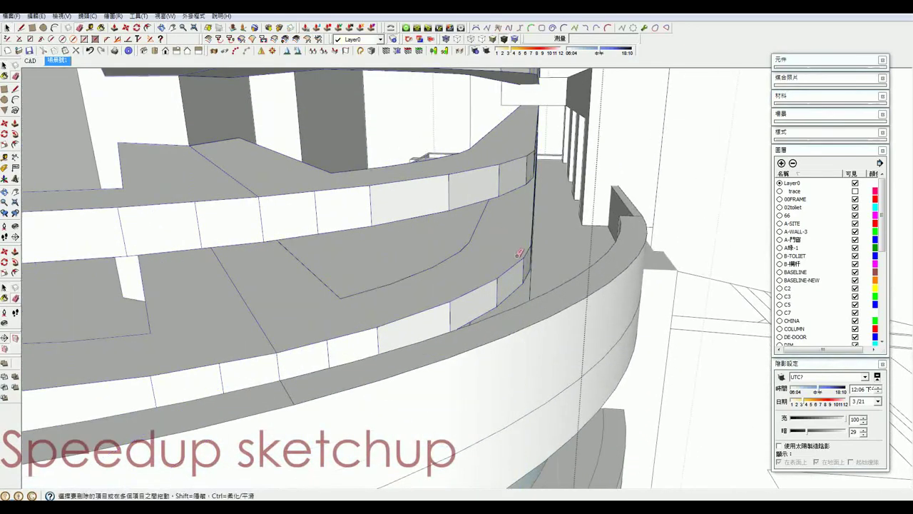
{"action": "scroll", "coordinate": [519, 254], "scroll_direction": "down", "scroll_amount": 3}
{"action": "scroll", "coordinate": [530, 259], "scroll_direction": "down", "scroll_amount": 2}
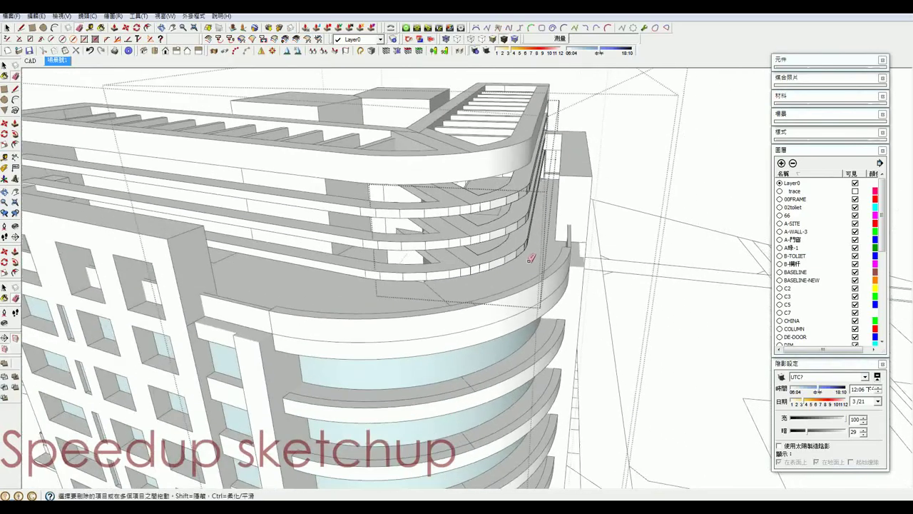
{"action": "middle_click_drag", "start_coordinate": [530, 259], "coordinate": [509, 178]}
{"action": "key", "text": "space"}
{"action": "left_click", "coordinate": [509, 177]}
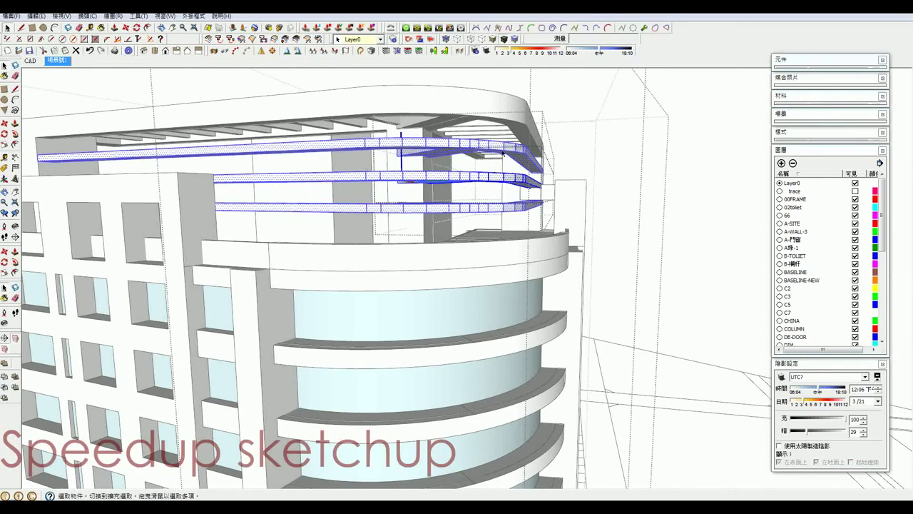
Soften and smooth the edges of the selected curved floor bands.
{"action": "right_click", "coordinate": [497, 178]}
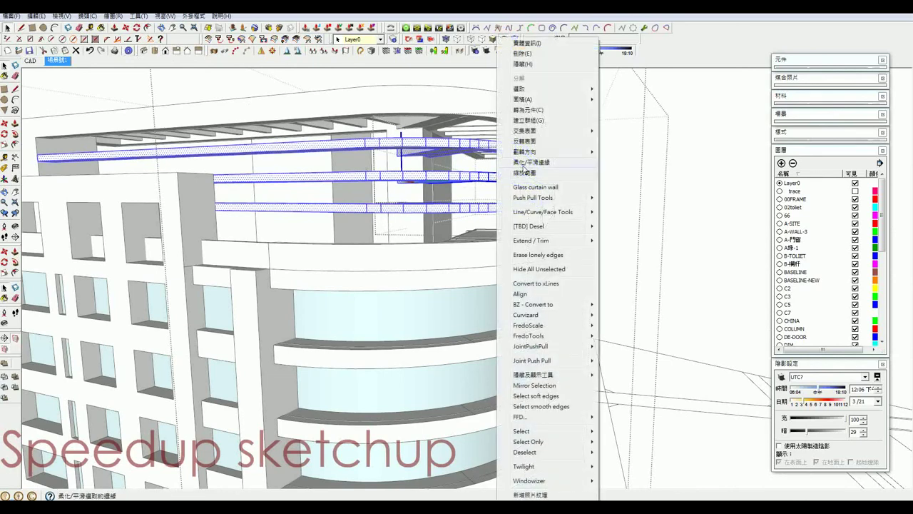
{"action": "left_click", "coordinate": [523, 163]}
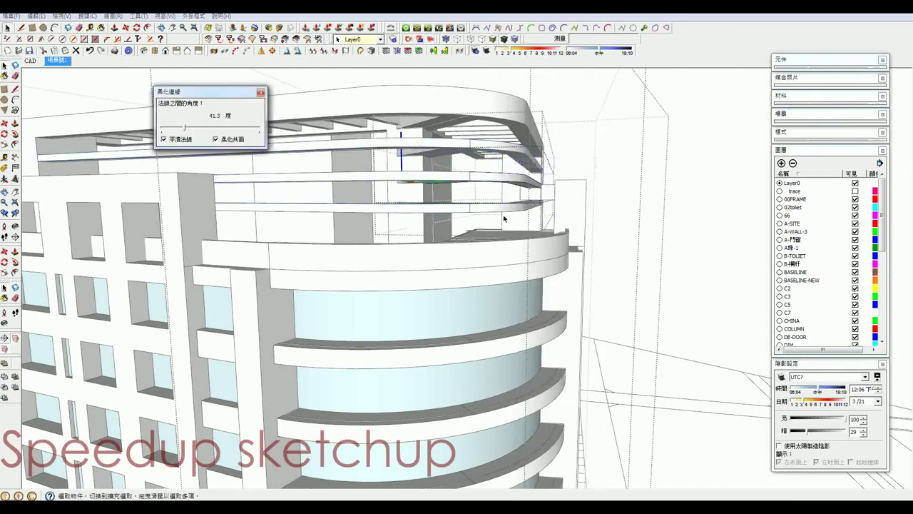
{"action": "left_click", "coordinate": [261, 93]}
{"action": "scroll", "coordinate": [480, 174], "scroll_direction": "up", "scroll_amount": 3}
{"action": "scroll", "coordinate": [489, 169], "scroll_direction": "up", "scroll_amount": 2}
{"action": "key", "text": "e"}
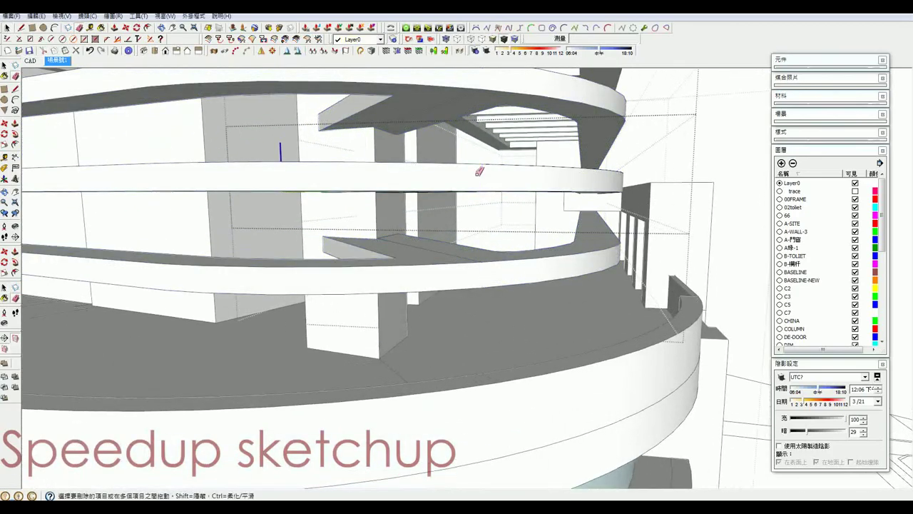
{"action": "key", "text": "space"}
{"action": "scroll", "coordinate": [477, 176], "scroll_direction": "down", "scroll_amount": 2}
{"action": "scroll", "coordinate": [477, 175], "scroll_direction": "down", "scroll_amount": 3}
{"action": "scroll", "coordinate": [491, 264], "scroll_direction": "down", "scroll_amount": 3}
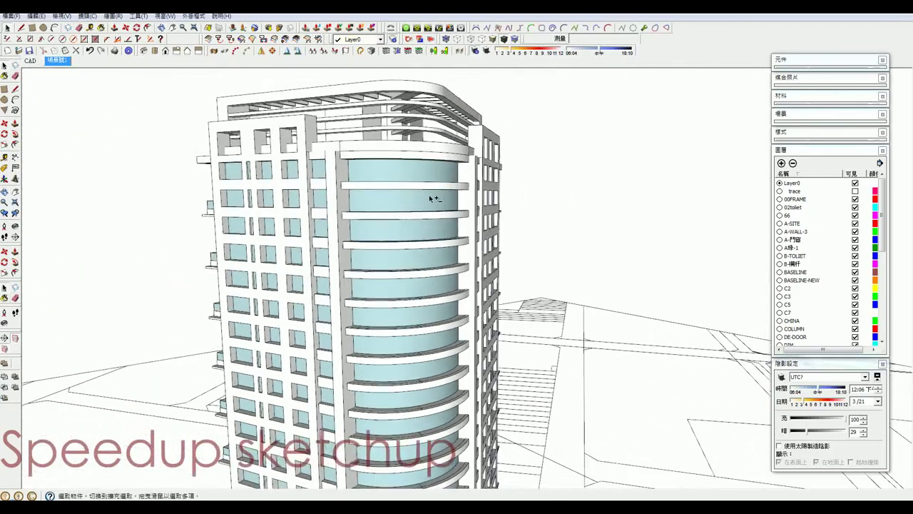
{"action": "scroll", "coordinate": [433, 199], "scroll_direction": "down", "scroll_amount": 3}
Select the upper curved floor band and measure across its end corner.
{"action": "mouse_move", "coordinate": [433, 193]}
{"action": "middle_mouse_down"}
{"action": "mouse_move", "coordinate": [423, 177]}
{"action": "mouse_move", "coordinate": [371, 192]}
{"action": "middle_mouse_up"}
{"action": "scroll", "coordinate": [364, 199], "scroll_direction": "up", "scroll_amount": 5}
{"action": "scroll", "coordinate": [351, 214], "scroll_direction": "up", "scroll_amount": 3}
{"action": "scroll", "coordinate": [356, 182], "scroll_direction": "up", "scroll_amount": 2}
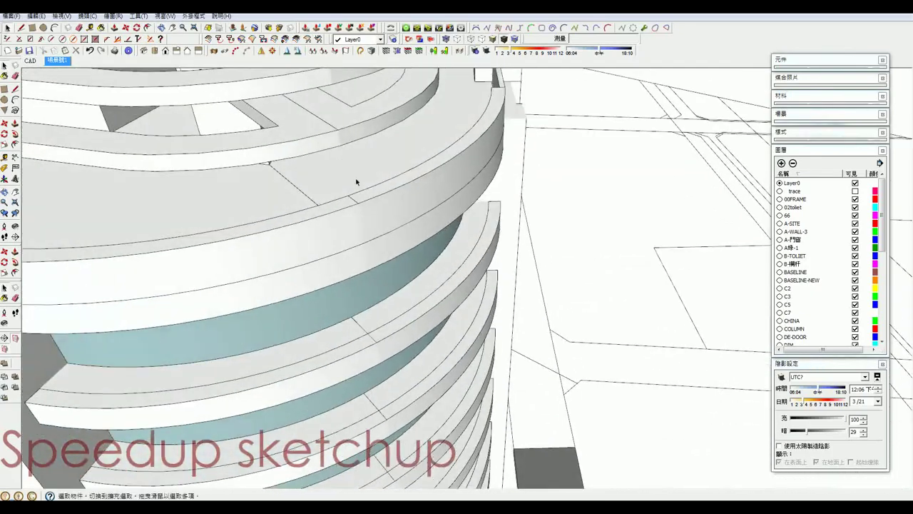
{"action": "scroll", "coordinate": [357, 182], "scroll_direction": "down", "scroll_amount": 2}
{"action": "left_click", "coordinate": [363, 190]}
{"action": "mouse_move", "coordinate": [363, 189]}
{"action": "middle_mouse_down"}
{"action": "mouse_move", "coordinate": [336, 179]}
{"action": "mouse_move", "coordinate": [362, 202]}
{"action": "middle_mouse_up"}
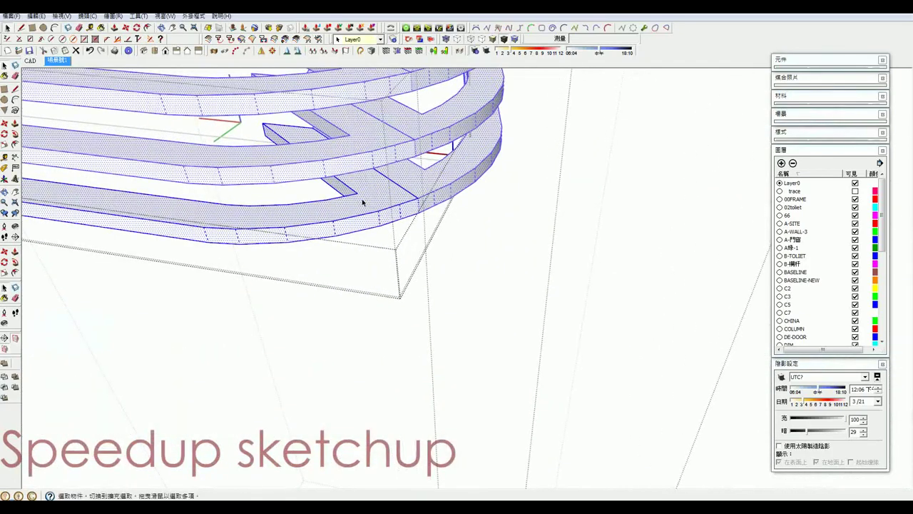
{"action": "scroll", "coordinate": [362, 201], "scroll_direction": "up", "scroll_amount": 4}
{"action": "scroll", "coordinate": [359, 196], "scroll_direction": "up", "scroll_amount": 3}
{"action": "key", "text": "t"}
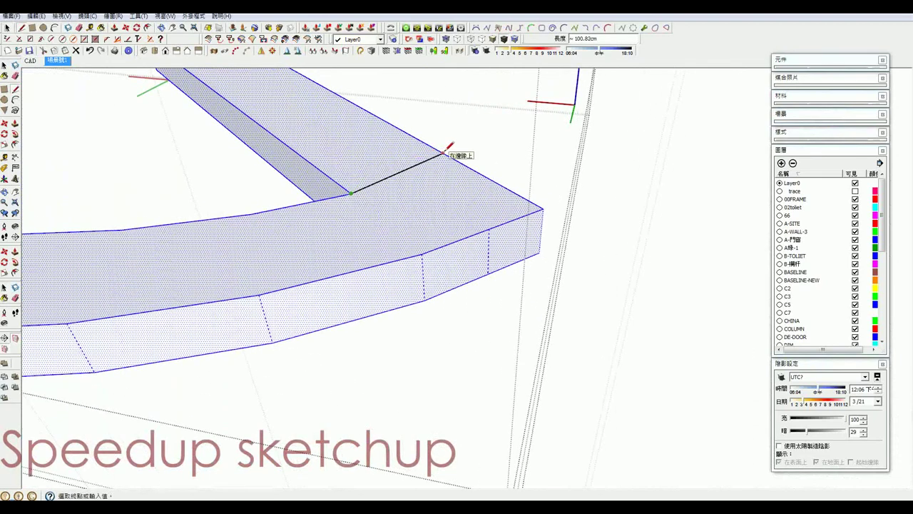
Push the upper band's end strip back 40 cm with Push/Pull.
{"action": "key", "text": "p"}
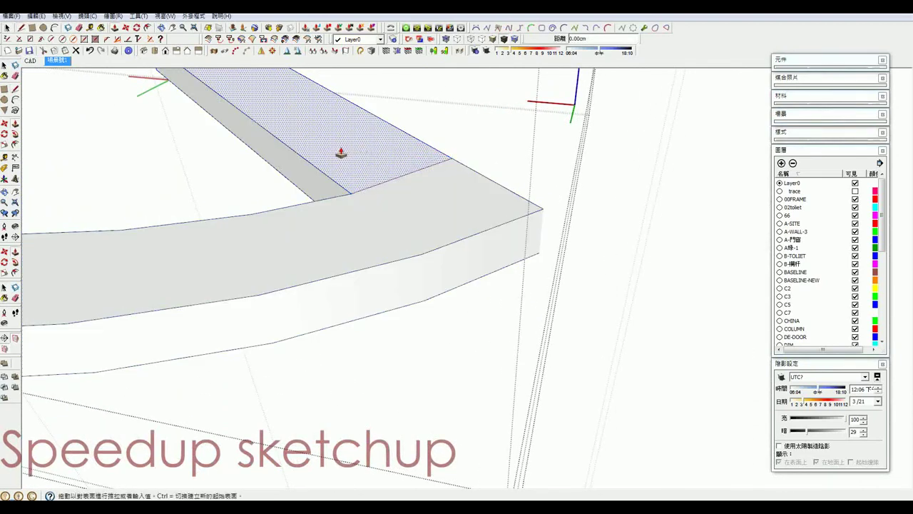
{"action": "left_click_drag", "start_coordinate": [338, 153], "coordinate": [296, 194]}
{"action": "left_click", "coordinate": [296, 194]}
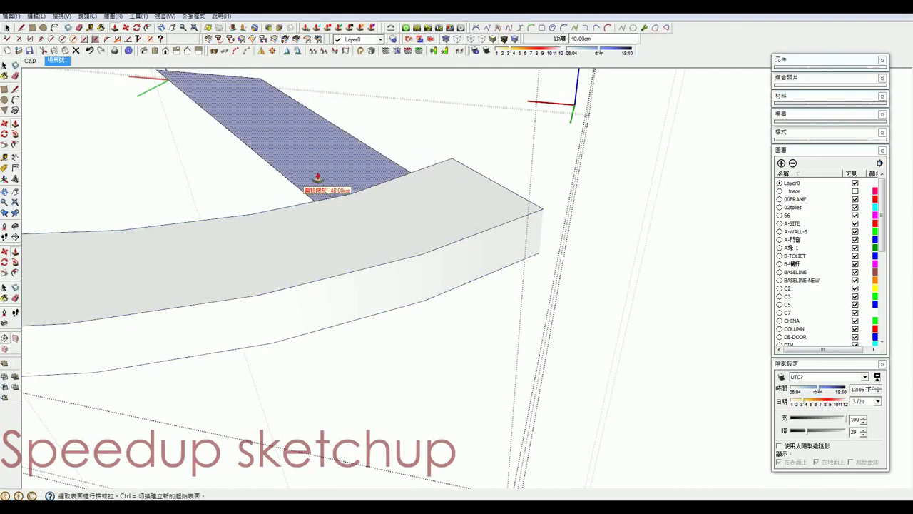
{"action": "key", "text": "space"}
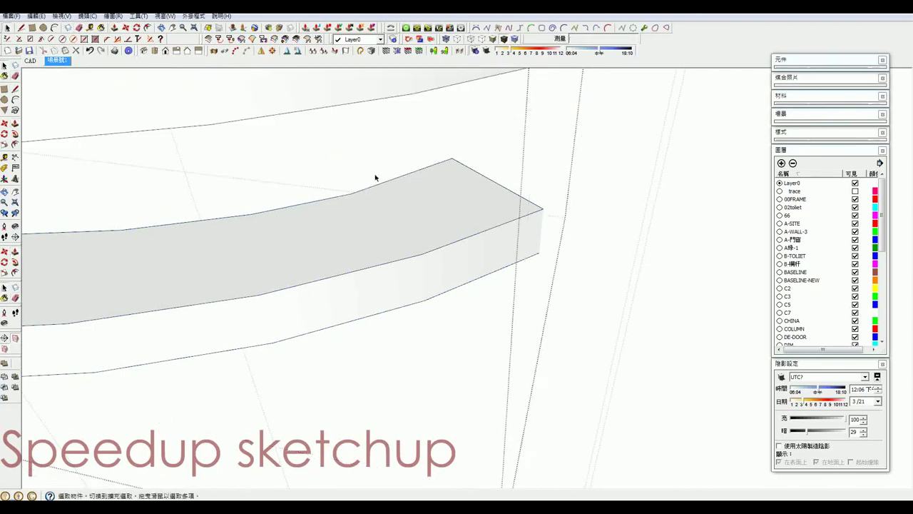
{"action": "scroll", "coordinate": [428, 197], "scroll_direction": "down", "scroll_amount": 5}
{"action": "scroll", "coordinate": [459, 206], "scroll_direction": "down", "scroll_amount": 2}
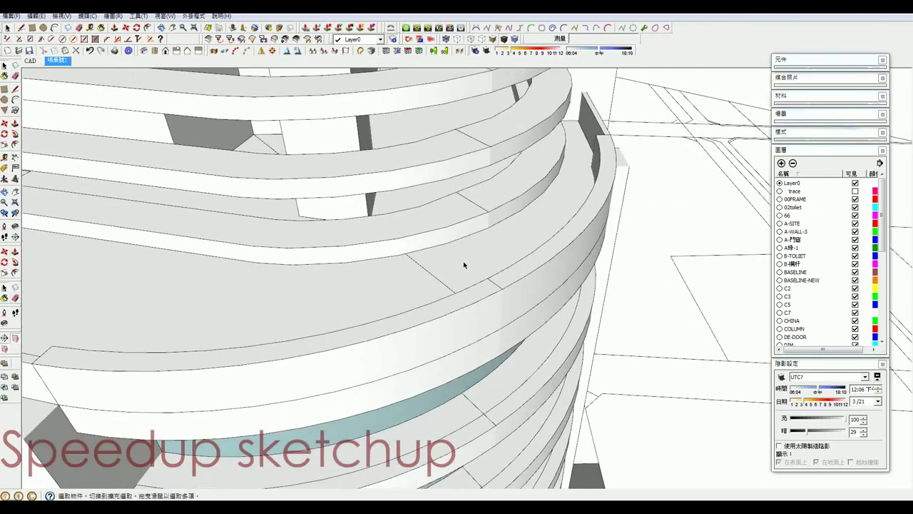
{"action": "scroll", "coordinate": [463, 264], "scroll_direction": "down", "scroll_amount": 5}
{"action": "middle_click_drag", "start_coordinate": [464, 265], "coordinate": [367, 188]}
{"action": "middle_click_drag", "start_coordinate": [526, 407], "coordinate": [385, 244]}
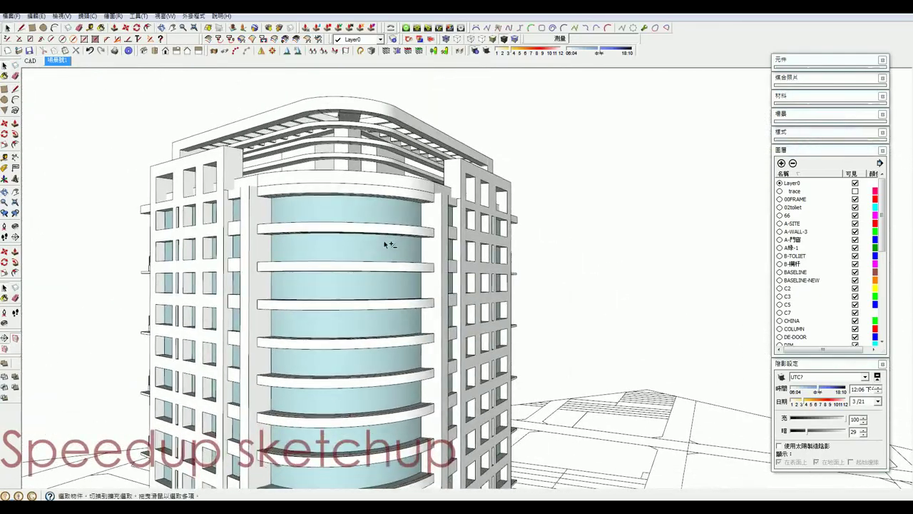
{"action": "scroll", "coordinate": [385, 244], "scroll_direction": "down", "scroll_amount": 3}
{"action": "scroll", "coordinate": [383, 292], "scroll_direction": "down", "scroll_amount": 2}
{"action": "mouse_move", "coordinate": [383, 292]}
{"action": "middle_mouse_down"}
{"action": "mouse_move", "coordinate": [381, 187]}
{"action": "mouse_move", "coordinate": [405, 177]}
{"action": "mouse_move", "coordinate": [395, 201]}
{"action": "mouse_move", "coordinate": [464, 231]}
{"action": "mouse_move", "coordinate": [345, 238]}
{"action": "middle_mouse_up"}
{"action": "scroll", "coordinate": [345, 239], "scroll_direction": "up", "scroll_amount": 2}
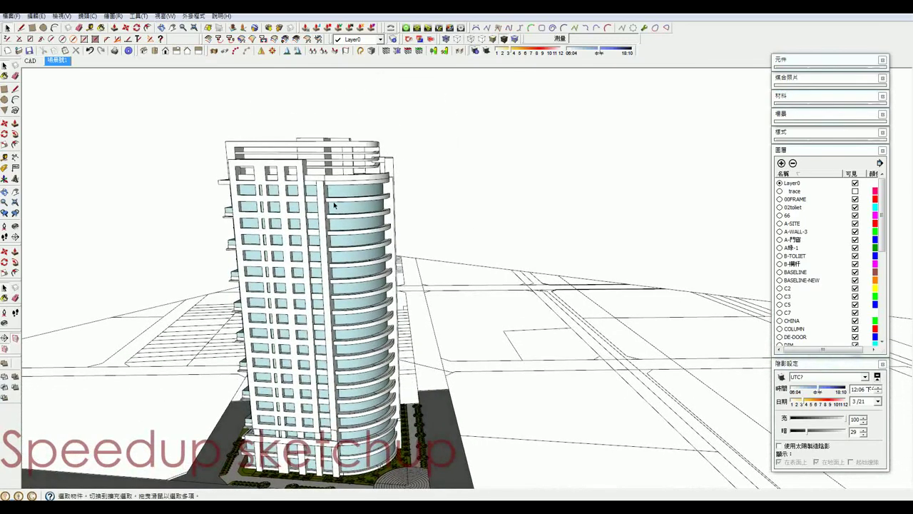
{"action": "mouse_move", "coordinate": [336, 205]}
{"action": "middle_mouse_down"}
{"action": "mouse_move", "coordinate": [163, 154]}
{"action": "mouse_move", "coordinate": [161, 140]}
{"action": "mouse_move", "coordinate": [303, 158]}
{"action": "mouse_move", "coordinate": [335, 300]}
{"action": "middle_mouse_up"}
{"action": "scroll", "coordinate": [339, 313], "scroll_direction": "up", "scroll_amount": 3}
{"action": "scroll", "coordinate": [342, 325], "scroll_direction": "up", "scroll_amount": 3}
Draw a rectangle on top of the pier beside the curved glass corner.
{"action": "scroll", "coordinate": [343, 330], "scroll_direction": "up", "scroll_amount": 3}
{"action": "key", "text": "r"}
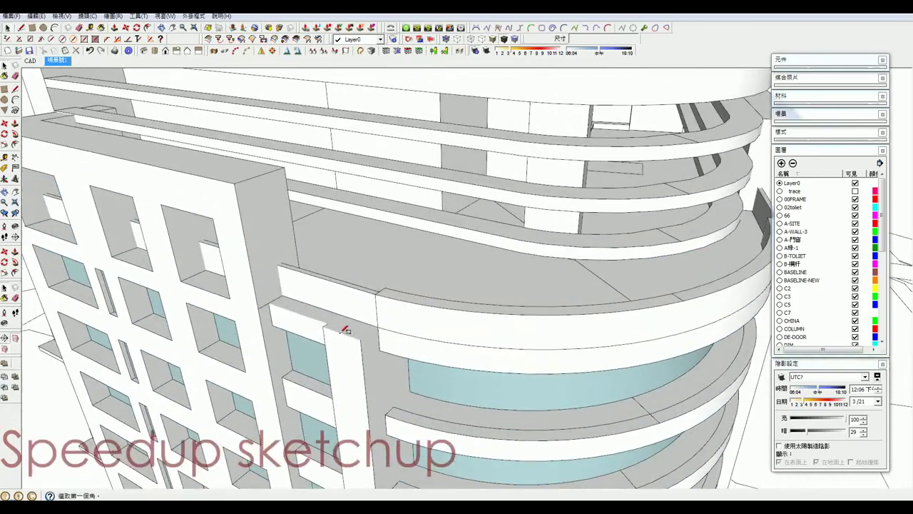
{"action": "left_click", "coordinate": [325, 326]}
{"action": "middle_click_drag", "start_coordinate": [336, 316], "coordinate": [353, 347]}
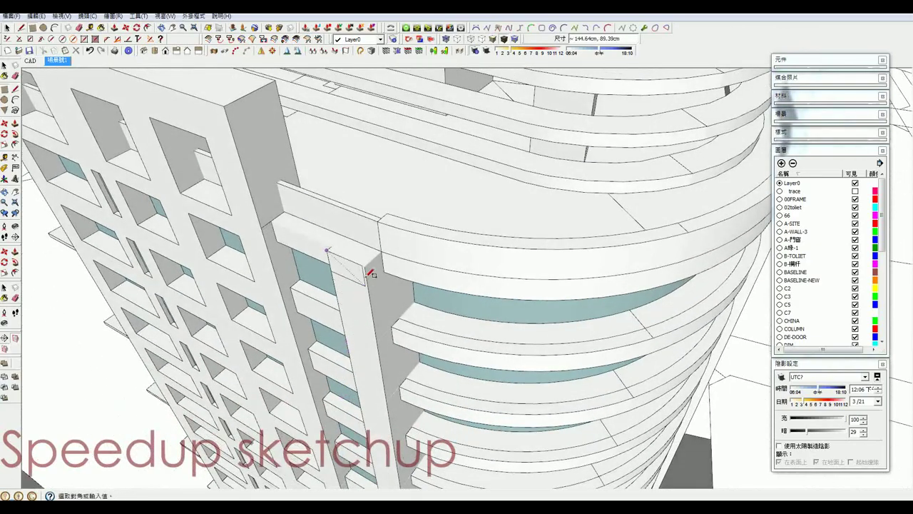
{"action": "scroll", "coordinate": [309, 271], "scroll_direction": "down", "scroll_amount": 3}
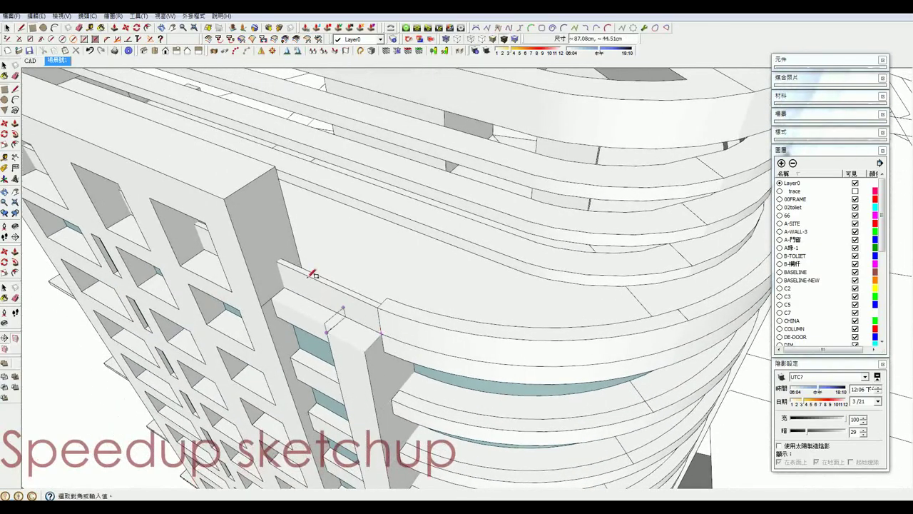
{"action": "scroll", "coordinate": [301, 259], "scroll_direction": "down", "scroll_amount": 5}
{"action": "middle_click_drag", "start_coordinate": [371, 321], "coordinate": [403, 364]}
{"action": "scroll", "coordinate": [405, 349], "scroll_direction": "up", "scroll_amount": 4}
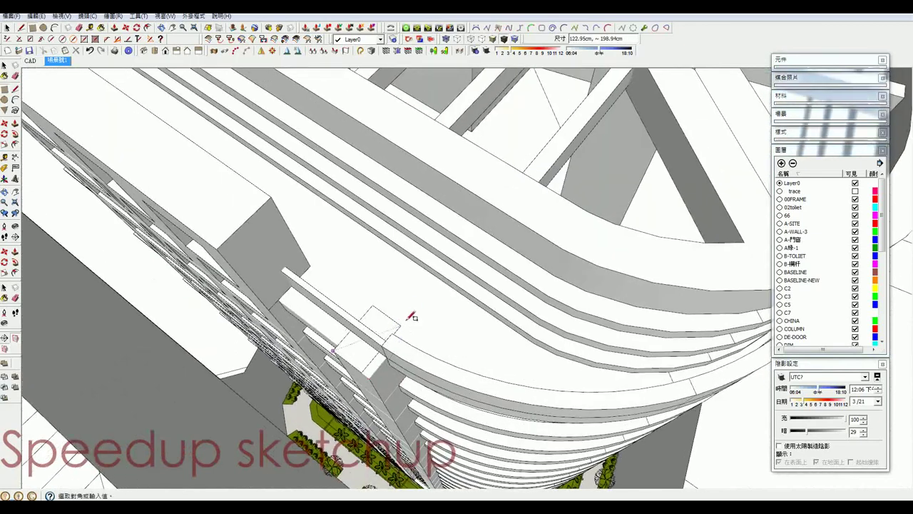
{"action": "left_click", "coordinate": [419, 311]}
Push/Pull the rectangle up into a tall box, 40 cm above the pier.
{"action": "key", "text": "p"}
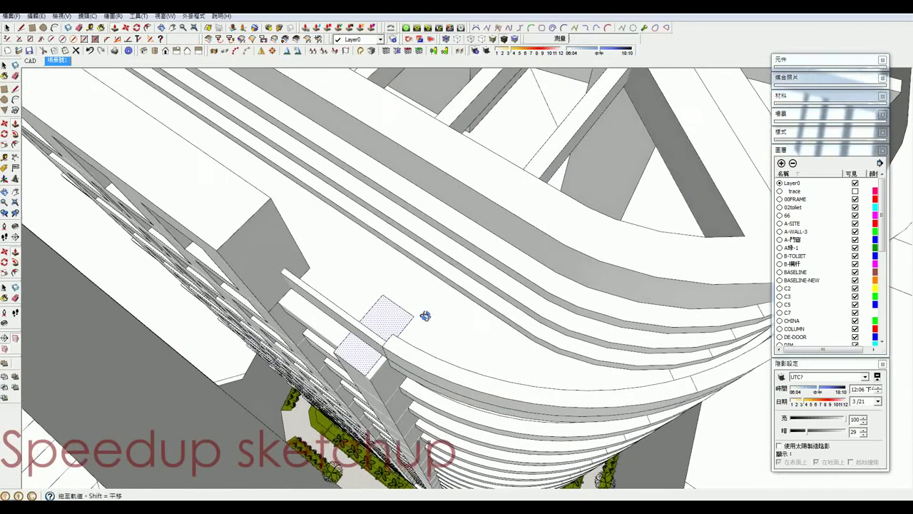
{"action": "middle_click_drag", "start_coordinate": [421, 316], "coordinate": [393, 351]}
{"action": "left_click", "coordinate": [393, 350]}
{"action": "left_click", "coordinate": [225, 262]}
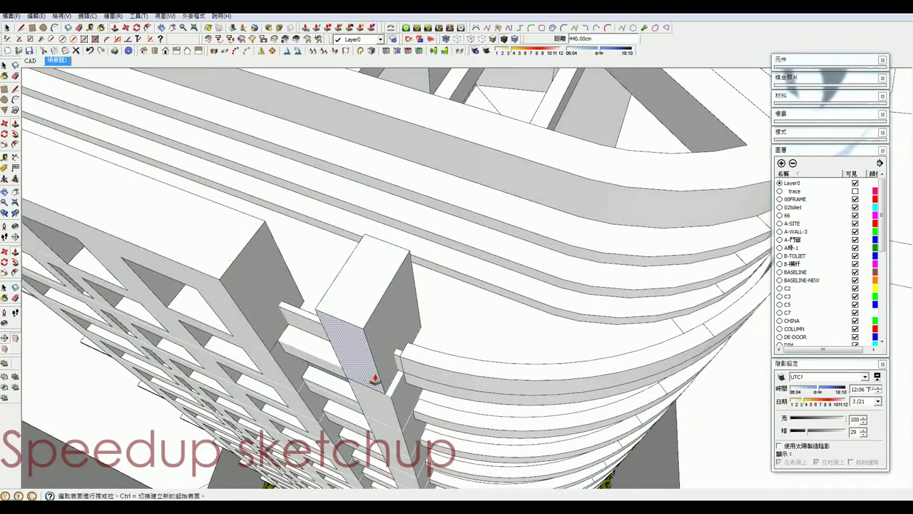
Select the new box and open the rooftop E-shaped component for editing.
{"action": "left_click", "coordinate": [369, 288]}
{"action": "mouse_move", "coordinate": [369, 288]}
{"action": "middle_mouse_down"}
{"action": "mouse_move", "coordinate": [418, 263]}
{"action": "mouse_move", "coordinate": [367, 306]}
{"action": "middle_mouse_up"}
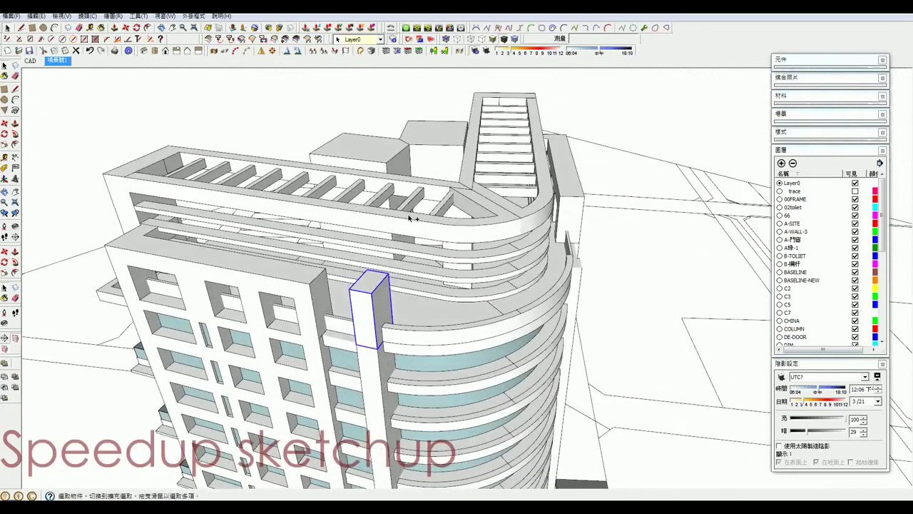
{"action": "double_click", "coordinate": [367, 305]}
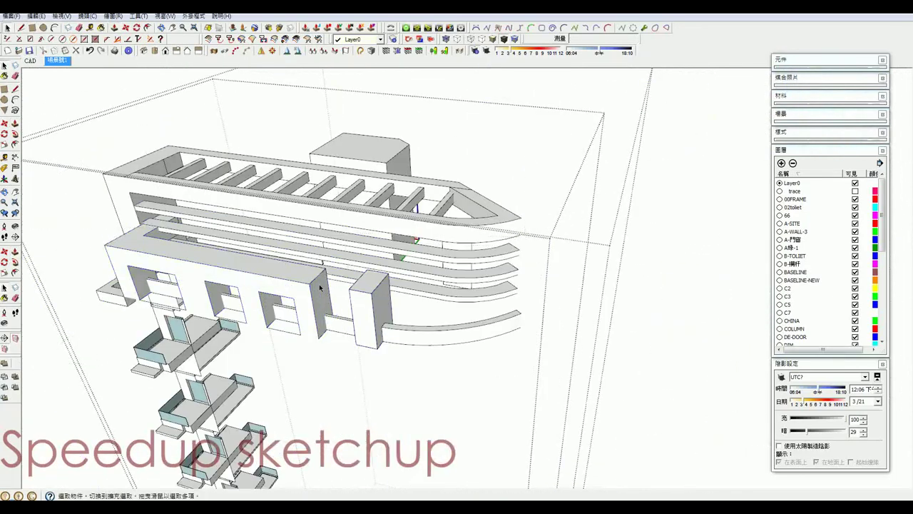
{"action": "middle_click_drag", "start_coordinate": [319, 284], "coordinate": [335, 166]}
{"action": "scroll", "coordinate": [335, 165], "scroll_direction": "down", "scroll_amount": 3}
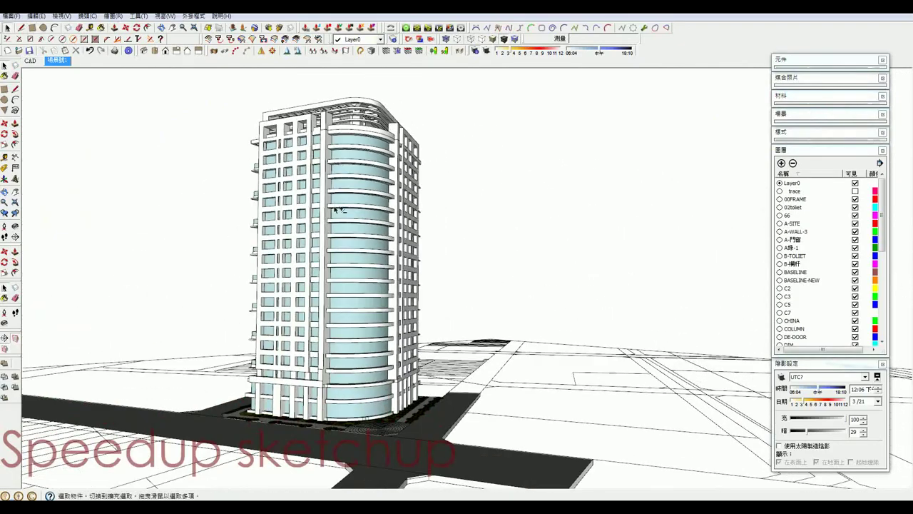
{"action": "mouse_move", "coordinate": [342, 210]}
{"action": "middle_mouse_down"}
{"action": "mouse_move", "coordinate": [380, 186]}
{"action": "mouse_move", "coordinate": [234, 218]}
{"action": "middle_mouse_up"}
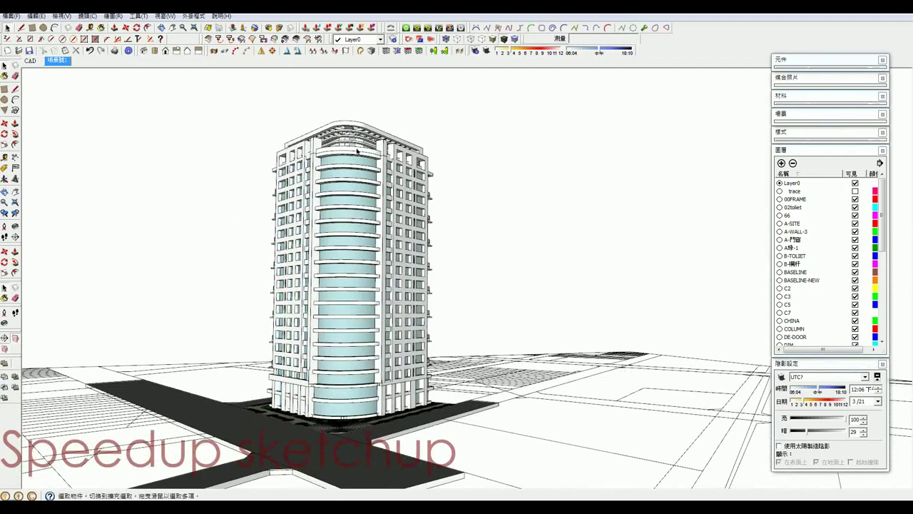
{"action": "scroll", "coordinate": [357, 150], "scroll_direction": "up", "scroll_amount": 3}
{"action": "scroll", "coordinate": [306, 159], "scroll_direction": "up", "scroll_amount": 3}
{"action": "double_click", "coordinate": [271, 138]}
{"action": "key", "text": "e"}
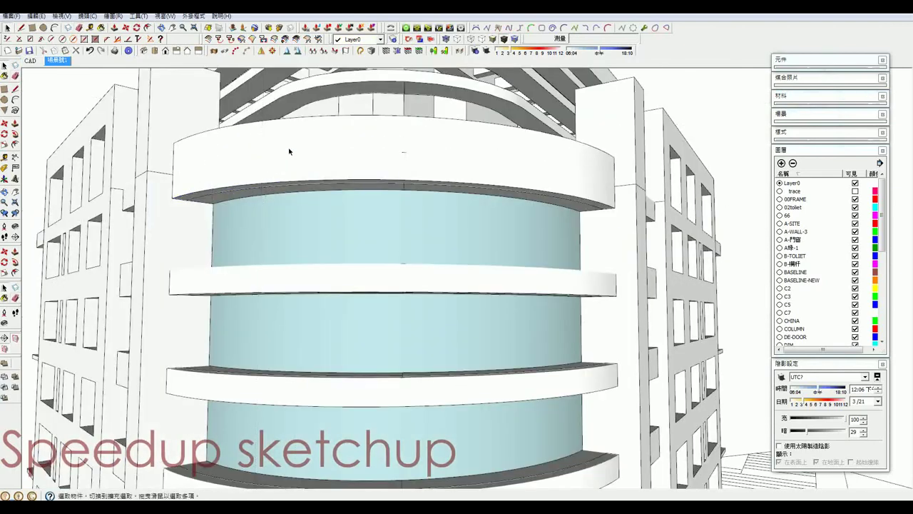
{"action": "double_click", "coordinate": [289, 151]}
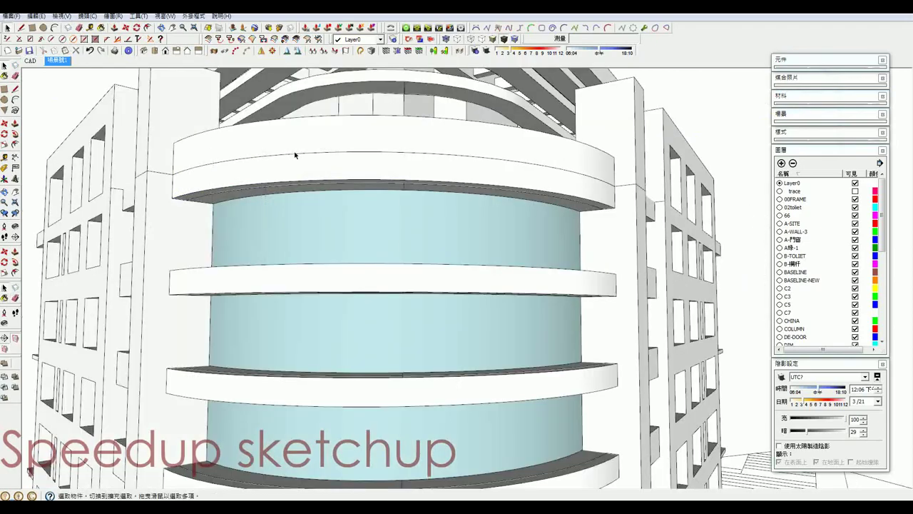
{"action": "key", "text": "shift+z"}
{"action": "scroll", "coordinate": [450, 261], "scroll_direction": "up", "scroll_amount": 10}
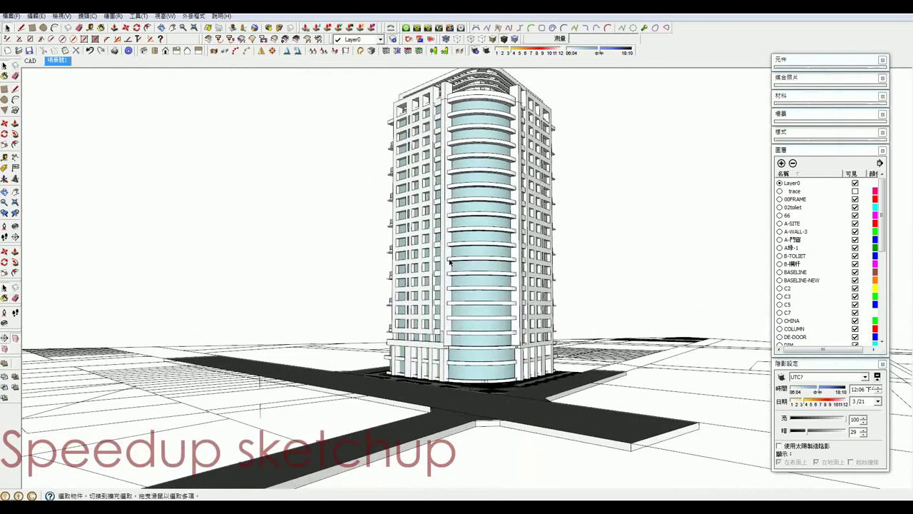
{"action": "mouse_move", "coordinate": [450, 261]}
{"action": "middle_mouse_down"}
{"action": "mouse_move", "coordinate": [527, 339]}
{"action": "mouse_move", "coordinate": [445, 329]}
{"action": "mouse_move", "coordinate": [392, 345]}
{"action": "mouse_move", "coordinate": [393, 204]}
{"action": "mouse_move", "coordinate": [454, 284]}
{"action": "mouse_move", "coordinate": [473, 274]}
{"action": "middle_mouse_up"}
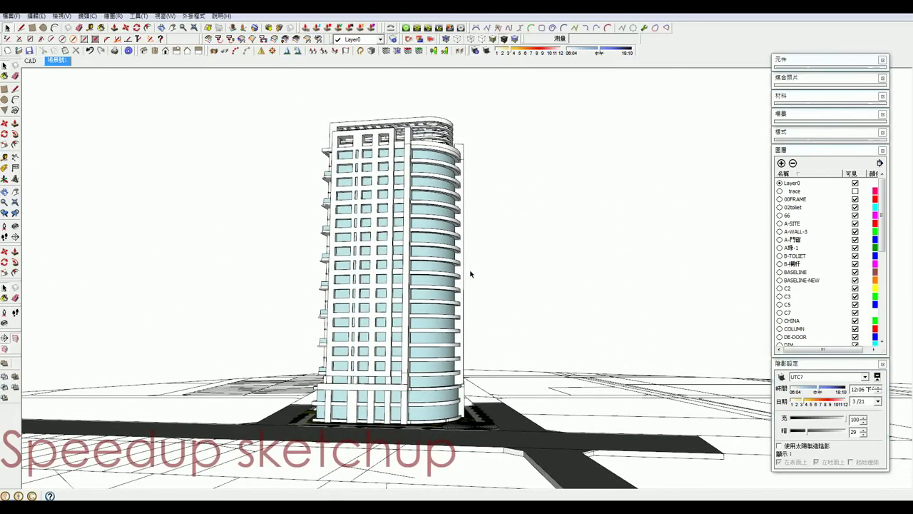
{"action": "mouse_move", "coordinate": [470, 273]}
{"action": "middle_mouse_down"}
{"action": "mouse_move", "coordinate": [411, 268]}
{"action": "mouse_move", "coordinate": [410, 314]}
{"action": "mouse_move", "coordinate": [415, 304]}
{"action": "mouse_move", "coordinate": [378, 280]}
{"action": "middle_mouse_up"}
{"action": "scroll", "coordinate": [416, 304], "scroll_direction": "up", "scroll_amount": 1}
{"action": "scroll", "coordinate": [399, 301], "scroll_direction": "up", "scroll_amount": 1}
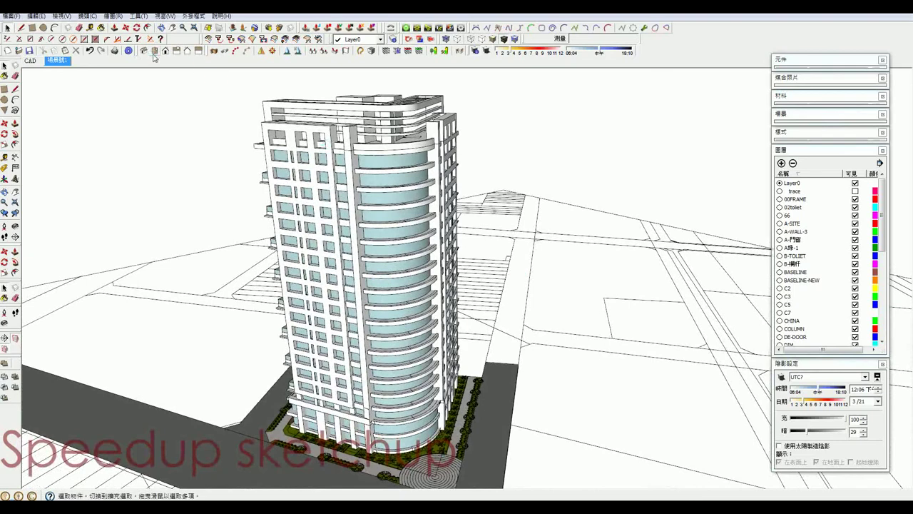
{"action": "left_click", "coordinate": [12, 15]}
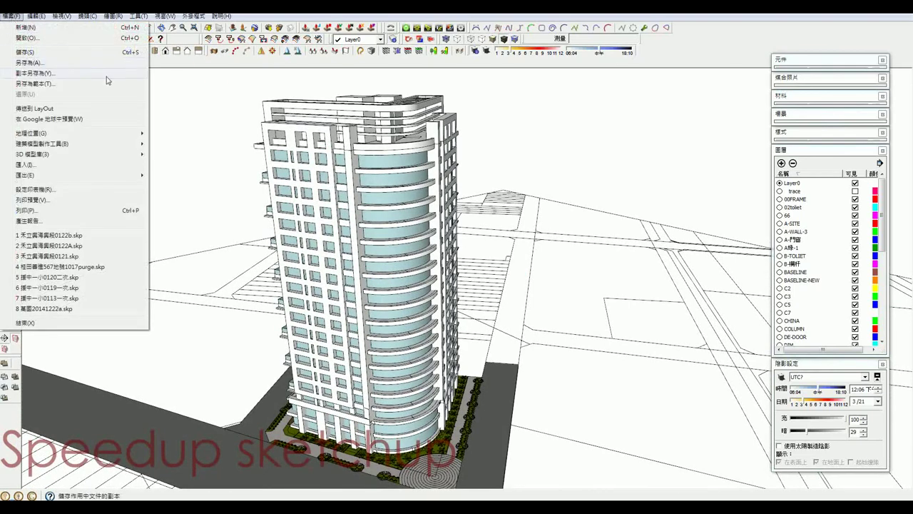
{"action": "left_click", "coordinate": [175, 100]}
{"action": "mouse_move", "coordinate": [431, 284]}
{"action": "middle_mouse_down"}
{"action": "mouse_move", "coordinate": [359, 179]}
{"action": "mouse_move", "coordinate": [366, 225]}
{"action": "middle_mouse_up"}
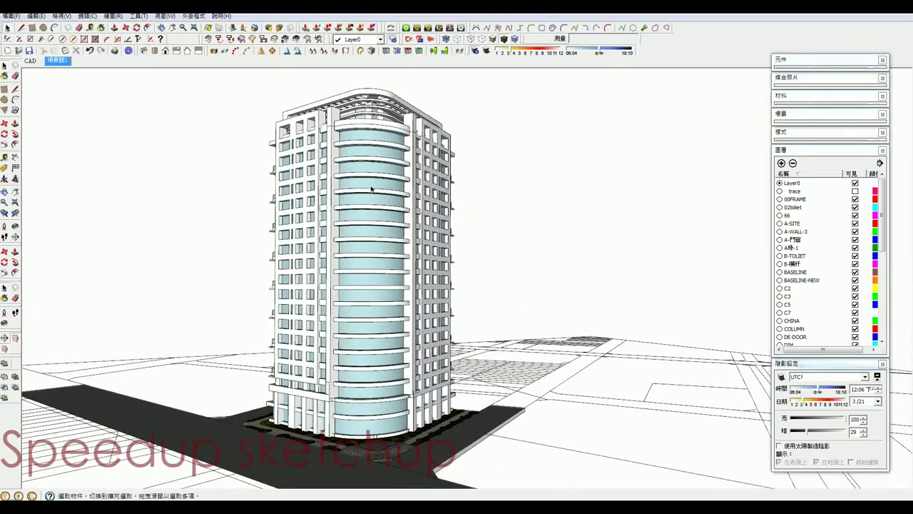
{"action": "mouse_move", "coordinate": [371, 189]}
{"action": "middle_mouse_down"}
{"action": "mouse_move", "coordinate": [406, 319]}
{"action": "mouse_move", "coordinate": [391, 241]}
{"action": "mouse_move", "coordinate": [468, 238]}
{"action": "mouse_move", "coordinate": [452, 254]}
{"action": "middle_mouse_up"}
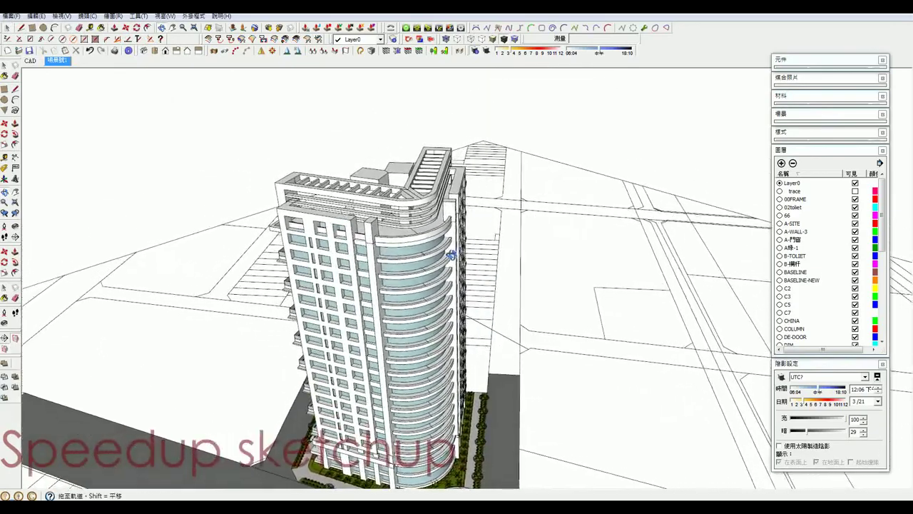
{"action": "mouse_move", "coordinate": [423, 214]}
{"action": "middle_mouse_down"}
{"action": "mouse_move", "coordinate": [409, 251]}
{"action": "mouse_move", "coordinate": [418, 305]}
{"action": "mouse_move", "coordinate": [369, 310]}
{"action": "mouse_move", "coordinate": [398, 291]}
{"action": "mouse_move", "coordinate": [401, 260]}
{"action": "mouse_move", "coordinate": [403, 271]}
{"action": "middle_mouse_up"}
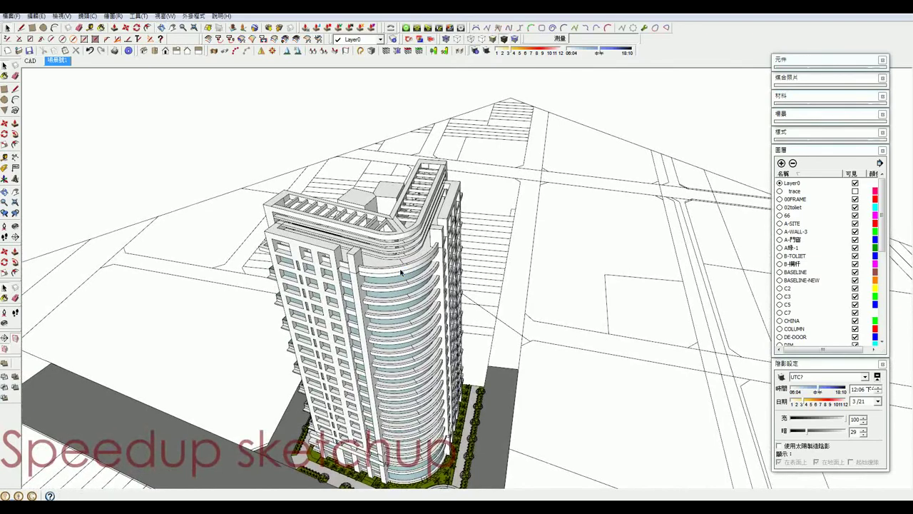
Copy the curved balcony band 700 cm up to the rooftop frame's top corner.
{"action": "scroll", "coordinate": [404, 272], "scroll_direction": "up", "scroll_amount": 4}
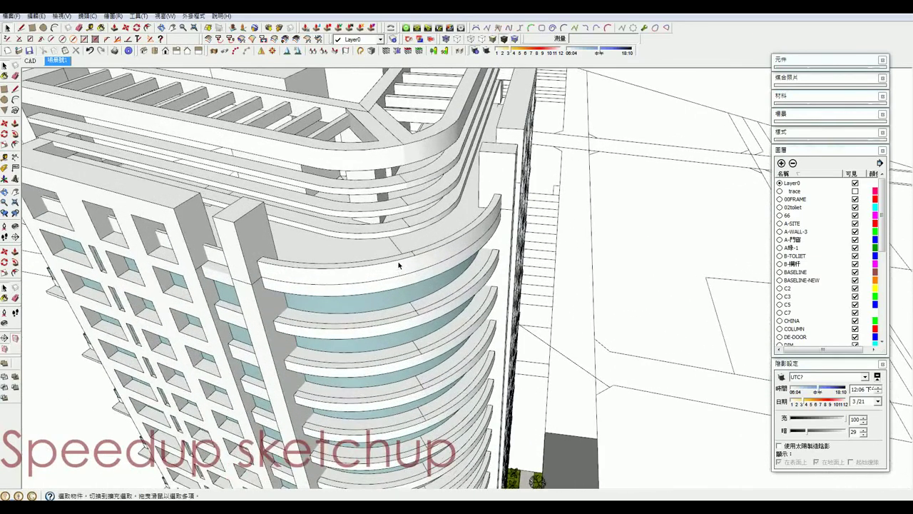
{"action": "scroll", "coordinate": [401, 262], "scroll_direction": "up", "scroll_amount": 4}
{"action": "scroll", "coordinate": [399, 266], "scroll_direction": "down", "scroll_amount": 3}
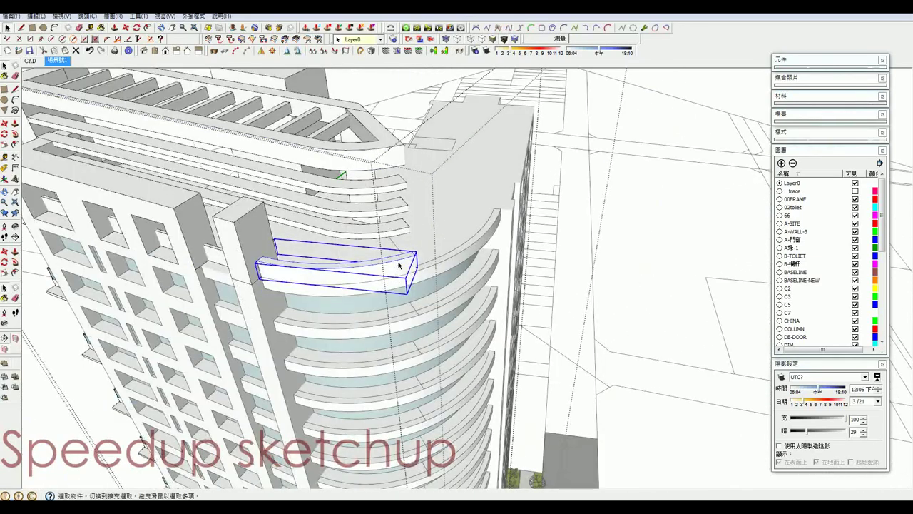
{"action": "key", "text": "m"}
{"action": "scroll", "coordinate": [411, 259], "scroll_direction": "up", "scroll_amount": 1}
{"action": "left_click", "coordinate": [412, 254]}
{"action": "key", "text": "ctrl"}
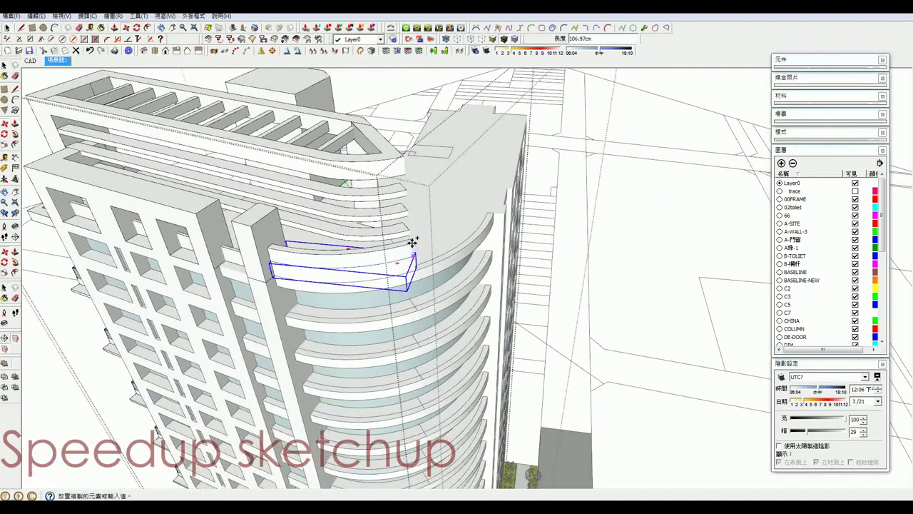
{"action": "left_click", "coordinate": [382, 161]}
{"action": "scroll", "coordinate": [387, 214], "scroll_direction": "down", "scroll_amount": 2}
{"action": "scroll", "coordinate": [383, 214], "scroll_direction": "up", "scroll_amount": 3}
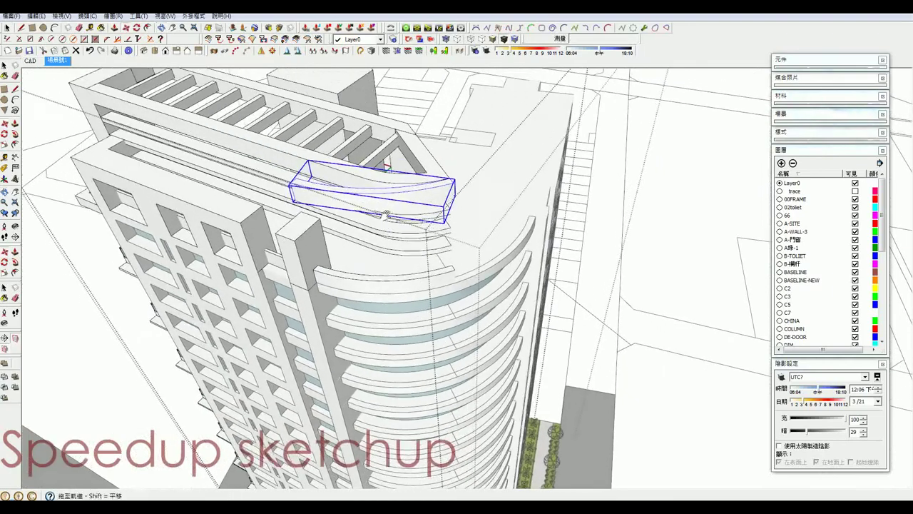
{"action": "scroll", "coordinate": [406, 214], "scroll_direction": "up", "scroll_amount": 2}
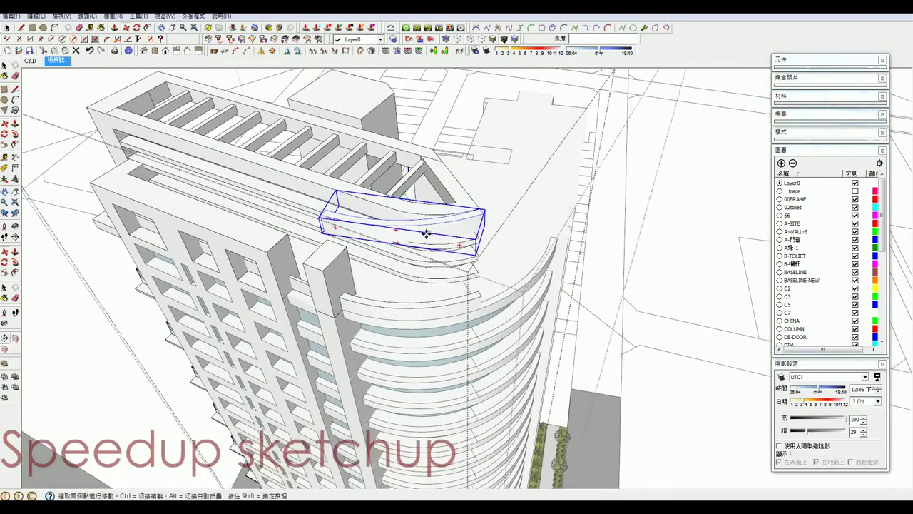
Undo a stray edit, then reselect the roof-level balcony band and open its group.
{"action": "key", "text": "space"}
{"action": "double_click", "coordinate": [425, 236]}
{"action": "middle_click_drag", "start_coordinate": [425, 236], "coordinate": [423, 246]}
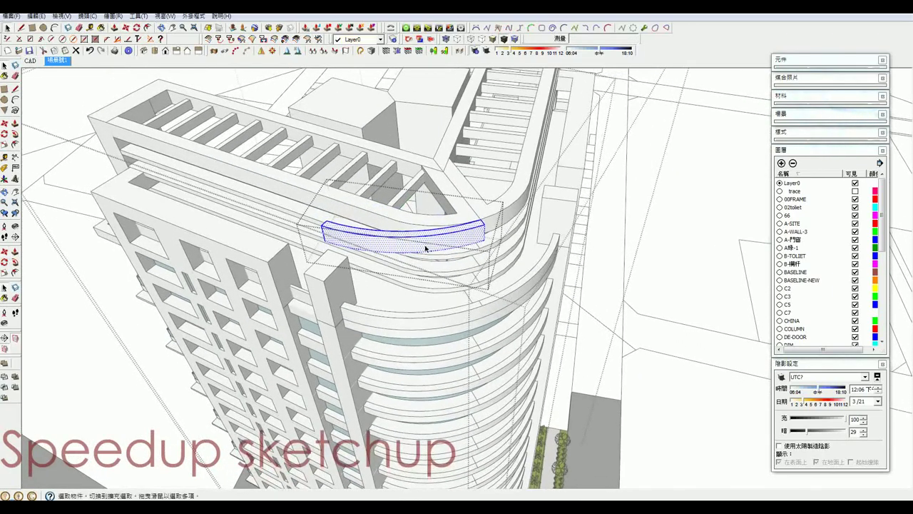
{"action": "key", "text": "Escape"}
{"action": "key", "text": "ctrl+z"}
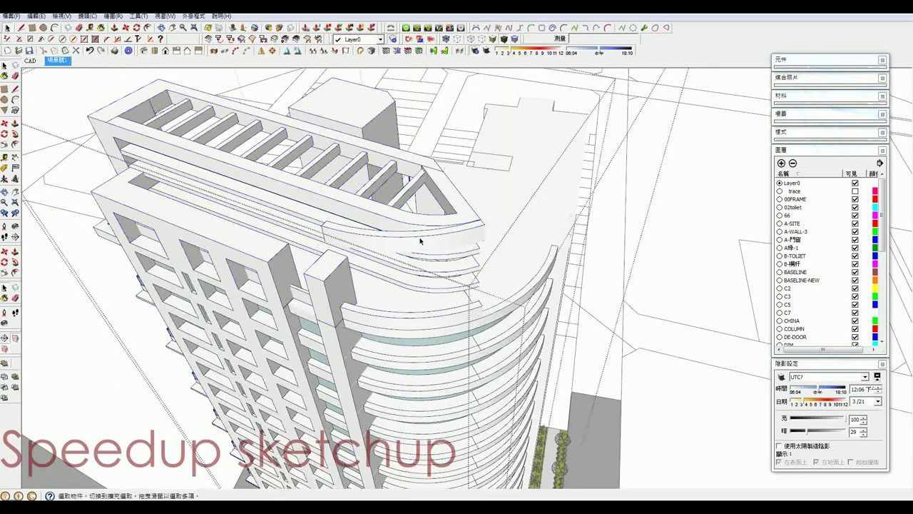
{"action": "left_click", "coordinate": [421, 241]}
{"action": "double_click", "coordinate": [421, 241]}
{"action": "right_click", "coordinate": [420, 241]}
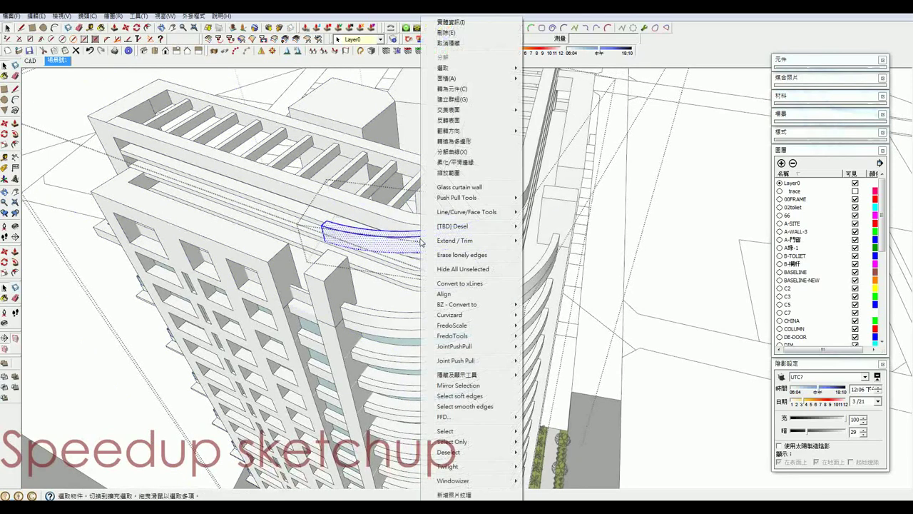
{"action": "left_click", "coordinate": [458, 47]}
{"action": "scroll", "coordinate": [512, 263], "scroll_direction": "up", "scroll_amount": 3}
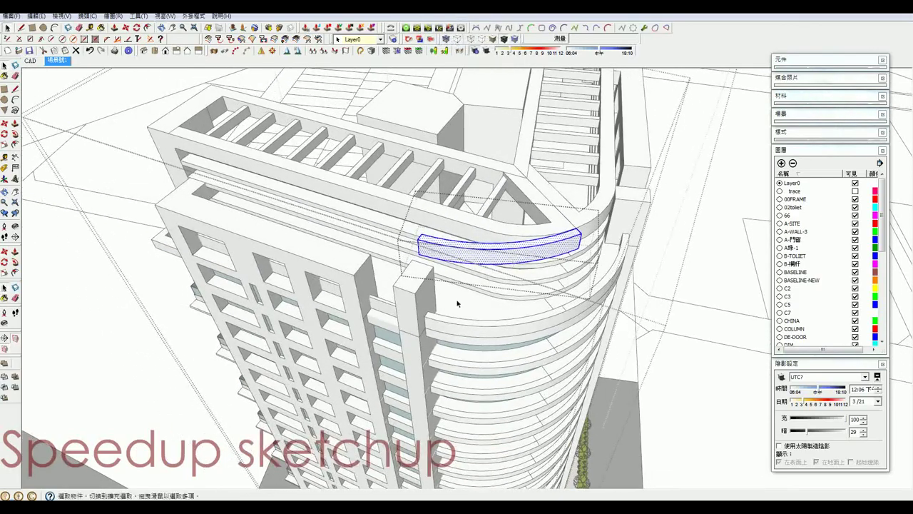
{"action": "middle_click_drag", "start_coordinate": [433, 268], "coordinate": [662, 270]}
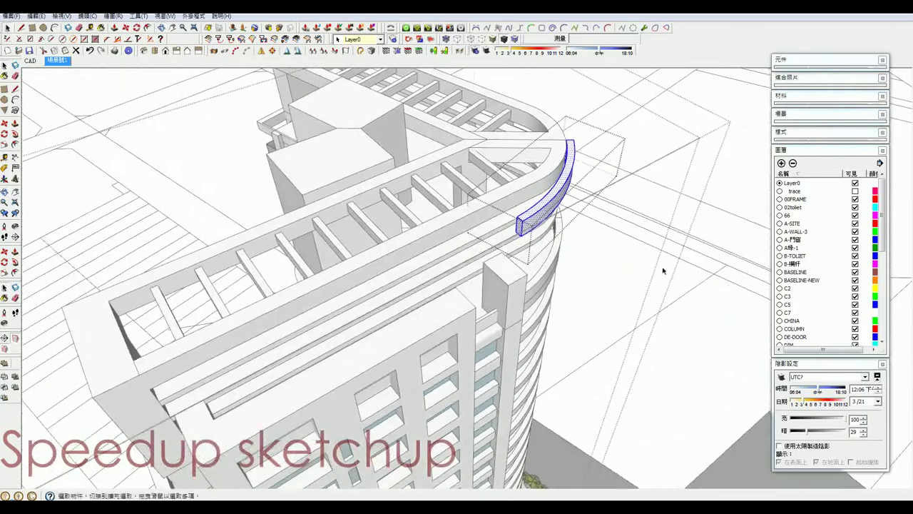
{"action": "scroll", "coordinate": [530, 254], "scroll_direction": "down", "scroll_amount": 5}
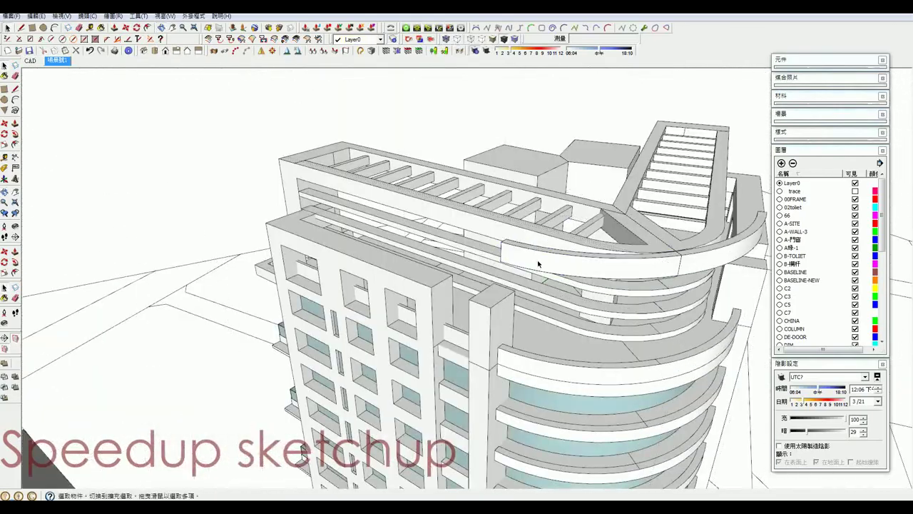
{"action": "mouse_move", "coordinate": [538, 261]}
{"action": "middle_mouse_down"}
{"action": "mouse_move", "coordinate": [571, 360]}
{"action": "mouse_move", "coordinate": [563, 204]}
{"action": "mouse_move", "coordinate": [583, 237]}
{"action": "mouse_move", "coordinate": [599, 224]}
{"action": "mouse_move", "coordinate": [608, 288]}
{"action": "middle_mouse_up"}
{"action": "scroll", "coordinate": [563, 204], "scroll_direction": "down", "scroll_amount": 3}
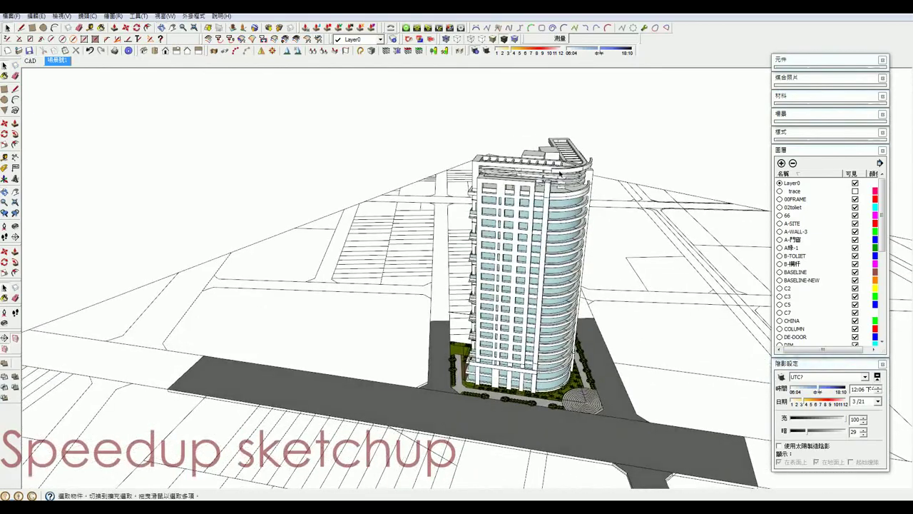
Push/Pull the roof beam's end face to extend it along the roof edge.
{"action": "scroll", "coordinate": [560, 173], "scroll_direction": "up", "scroll_amount": 3}
{"action": "scroll", "coordinate": [559, 178], "scroll_direction": "up", "scroll_amount": 3}
{"action": "scroll", "coordinate": [557, 185], "scroll_direction": "up", "scroll_amount": 2}
{"action": "scroll", "coordinate": [556, 192], "scroll_direction": "up", "scroll_amount": 3}
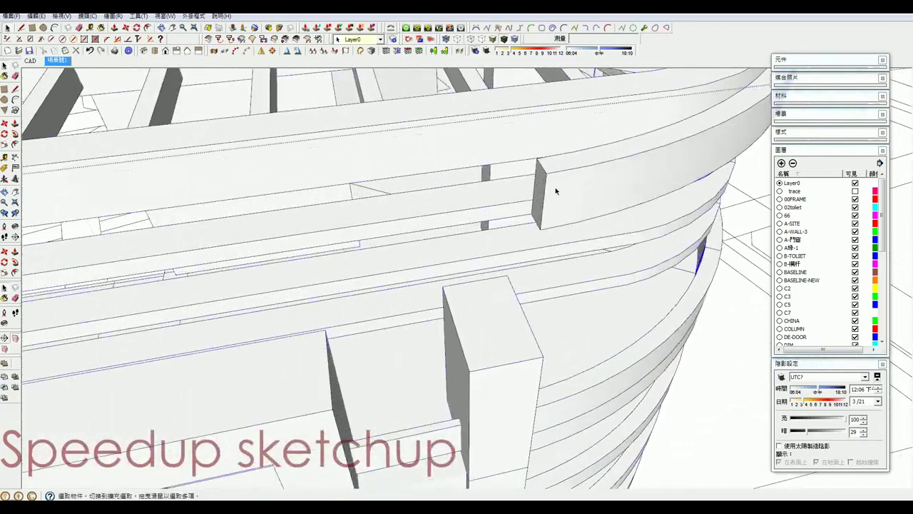
{"action": "key", "text": "p"}
{"action": "left_click", "coordinate": [540, 185]}
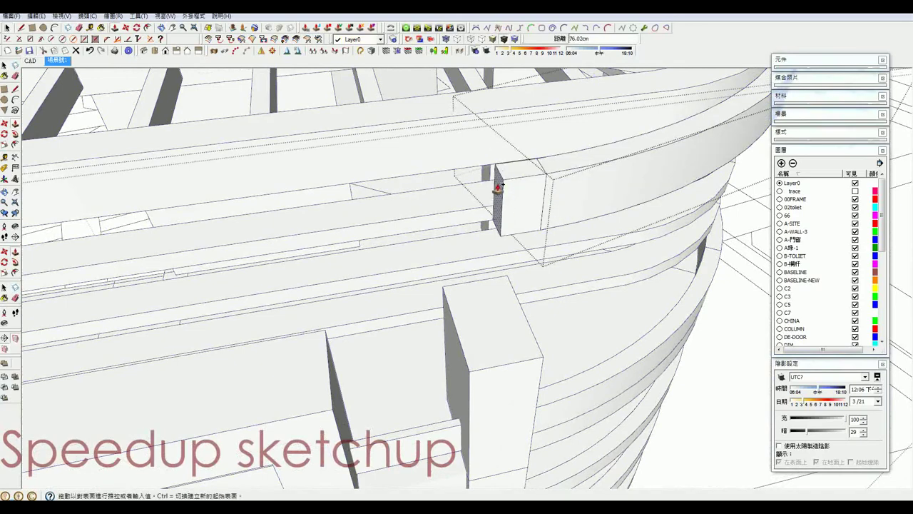
{"action": "scroll", "coordinate": [495, 179], "scroll_direction": "down", "scroll_amount": 3}
{"action": "scroll", "coordinate": [393, 204], "scroll_direction": "down", "scroll_amount": 4}
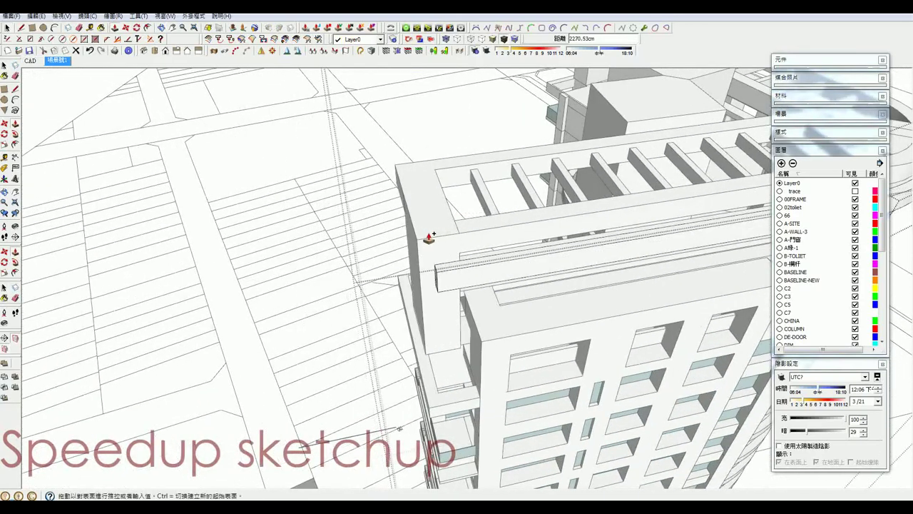
{"action": "mouse_move", "coordinate": [418, 243]}
{"action": "middle_mouse_down"}
{"action": "mouse_move", "coordinate": [554, 265]}
{"action": "mouse_move", "coordinate": [418, 292]}
{"action": "mouse_move", "coordinate": [471, 306]}
{"action": "middle_mouse_up"}
{"action": "left_click", "coordinate": [471, 306]}
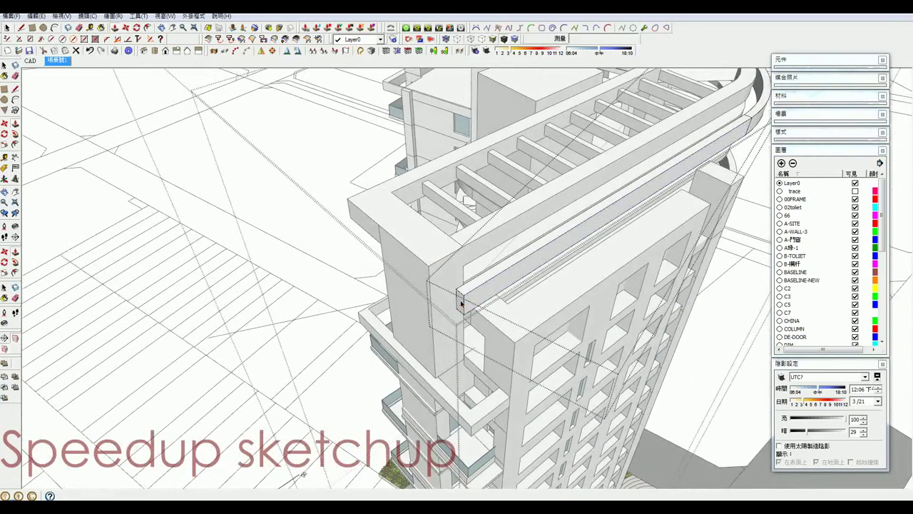
Move the beam's end corner so it lines up with the corner pillar top.
{"action": "key", "text": "m"}
{"action": "left_click", "coordinate": [458, 292]}
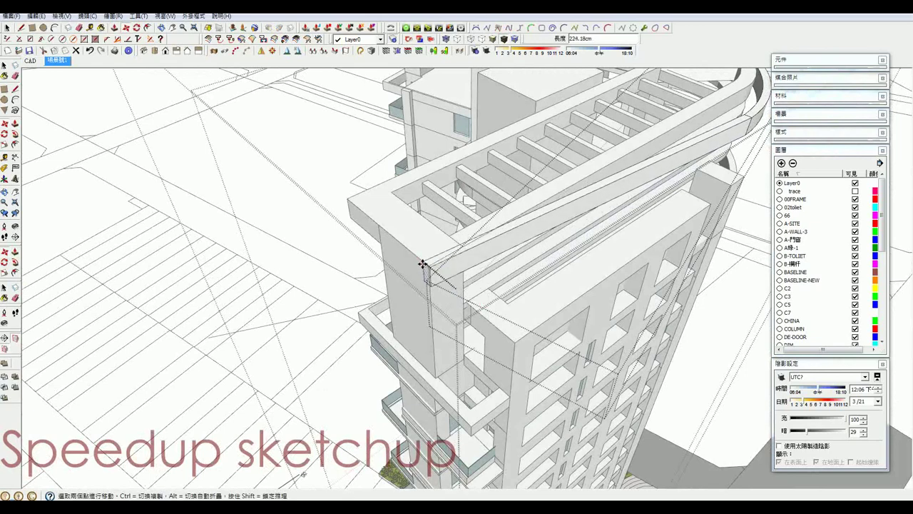
{"action": "scroll", "coordinate": [423, 268], "scroll_direction": "up", "scroll_amount": 2}
{"action": "scroll", "coordinate": [428, 265], "scroll_direction": "up", "scroll_amount": 1}
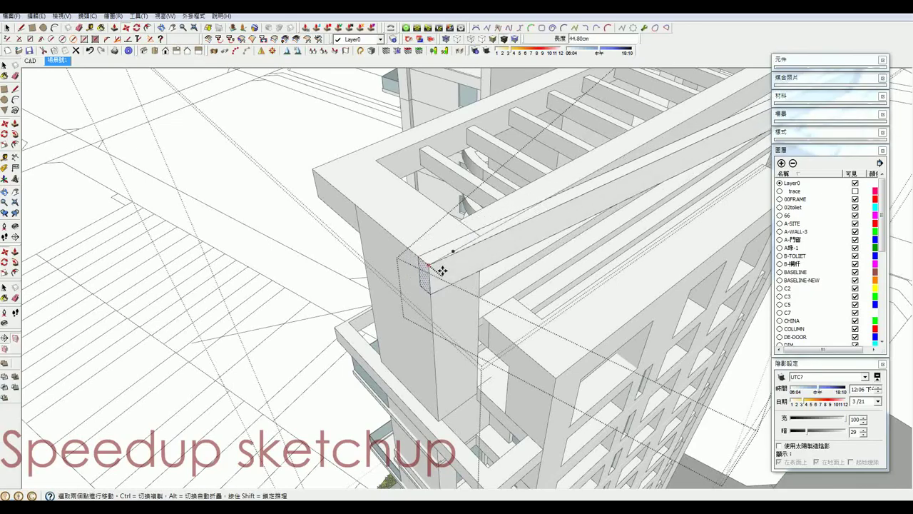
{"action": "scroll", "coordinate": [485, 277], "scroll_direction": "down", "scroll_amount": 2}
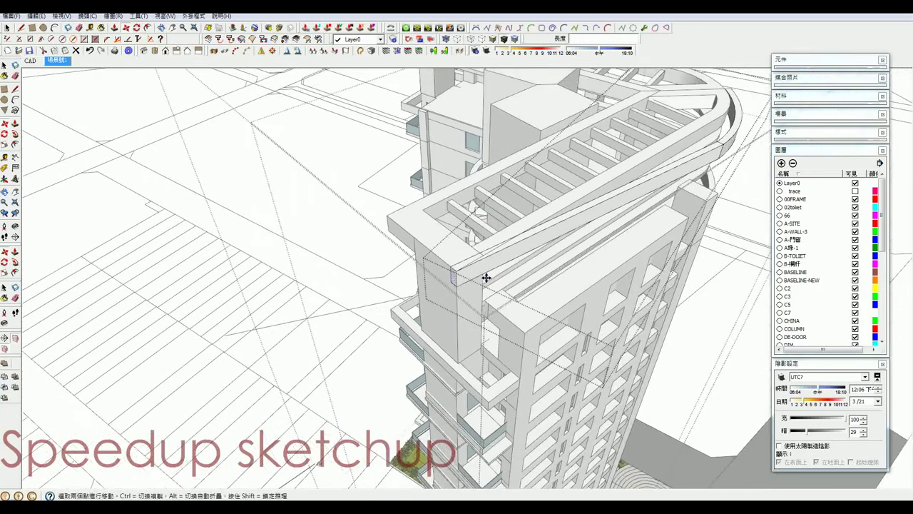
{"action": "scroll", "coordinate": [387, 224], "scroll_direction": "down", "scroll_amount": 3}
{"action": "scroll", "coordinate": [555, 229], "scroll_direction": "up", "scroll_amount": 2}
{"action": "scroll", "coordinate": [554, 229], "scroll_direction": "down", "scroll_amount": 2}
{"action": "scroll", "coordinate": [555, 229], "scroll_direction": "down", "scroll_amount": 2}
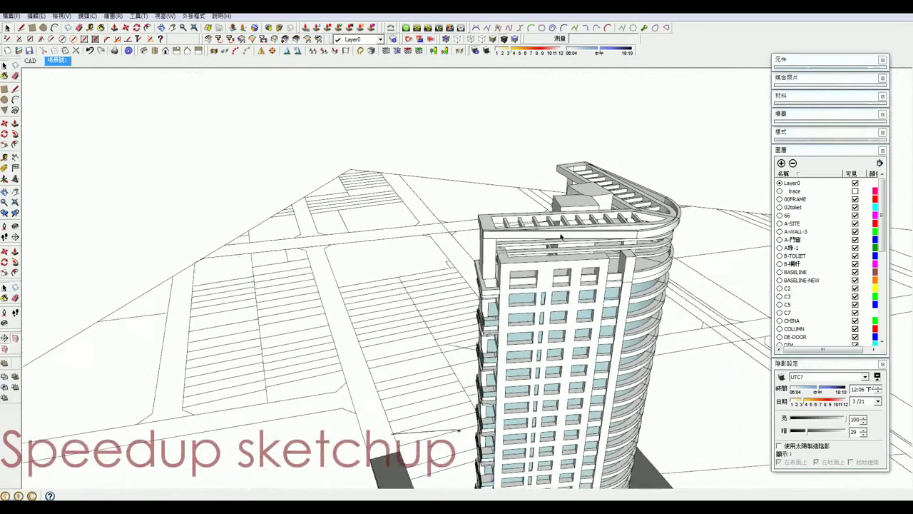
{"action": "mouse_move", "coordinate": [554, 229]}
{"action": "middle_mouse_down"}
{"action": "mouse_move", "coordinate": [517, 228]}
{"action": "mouse_move", "coordinate": [481, 175]}
{"action": "middle_mouse_up"}
Open the roof group and delete the stray curved band inside it.
{"action": "scroll", "coordinate": [481, 174], "scroll_direction": "down", "scroll_amount": 2}
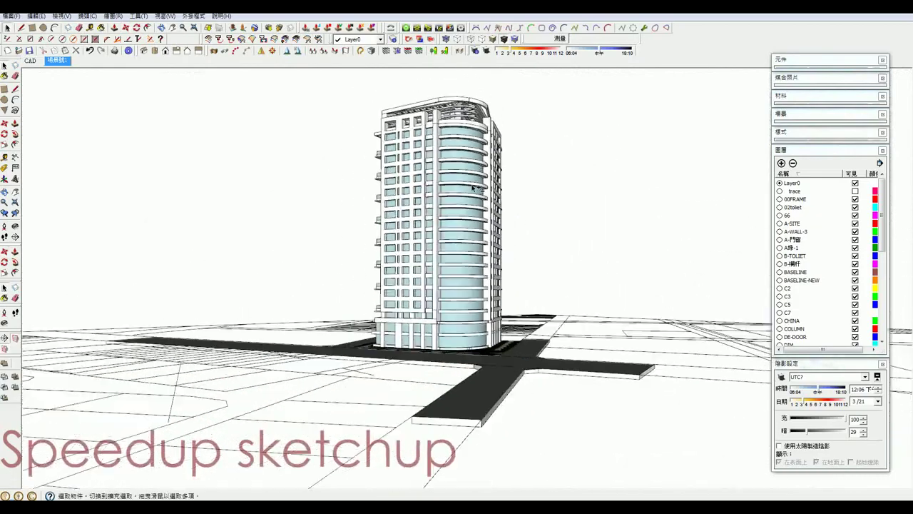
{"action": "scroll", "coordinate": [481, 174], "scroll_direction": "down", "scroll_amount": 1}
{"action": "scroll", "coordinate": [480, 174], "scroll_direction": "down", "scroll_amount": 1}
{"action": "scroll", "coordinate": [465, 132], "scroll_direction": "up", "scroll_amount": 3}
{"action": "scroll", "coordinate": [465, 132], "scroll_direction": "up", "scroll_amount": 3}
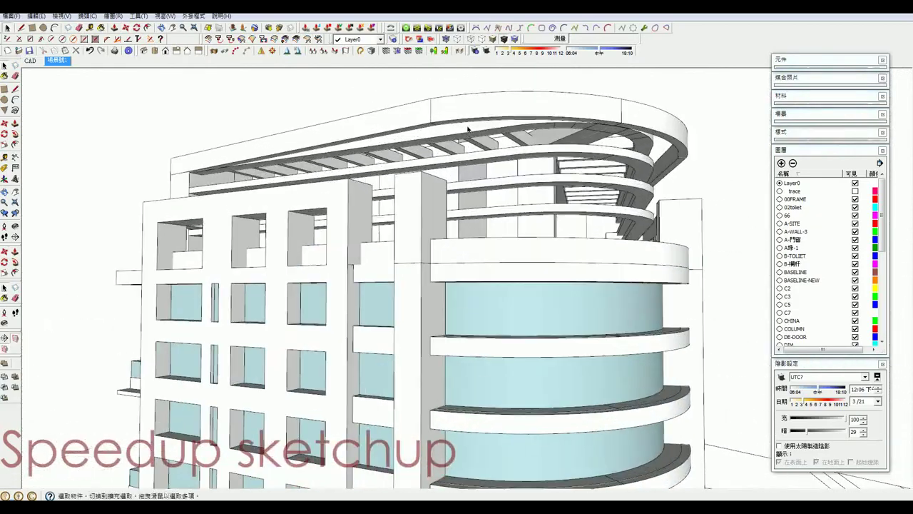
{"action": "left_click", "coordinate": [468, 132]}
{"action": "middle_click_drag", "start_coordinate": [468, 131], "coordinate": [473, 328]}
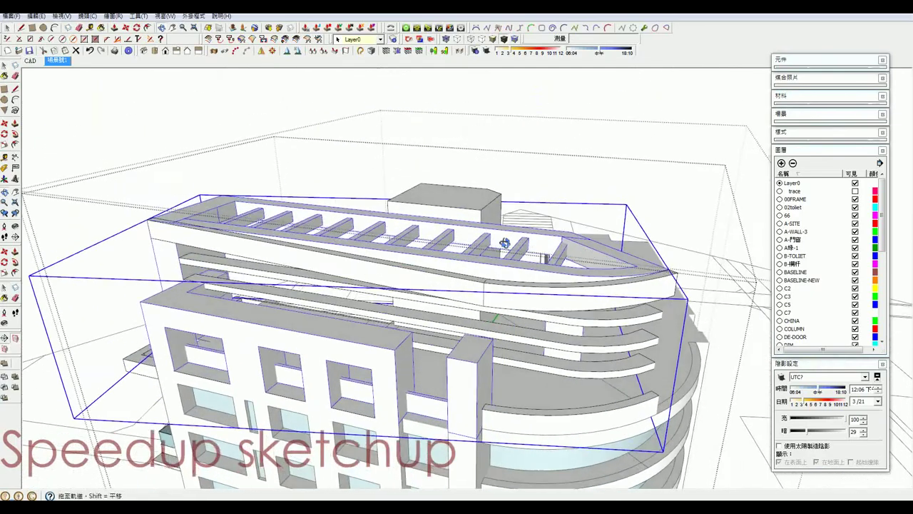
{"action": "double_click", "coordinate": [473, 327]}
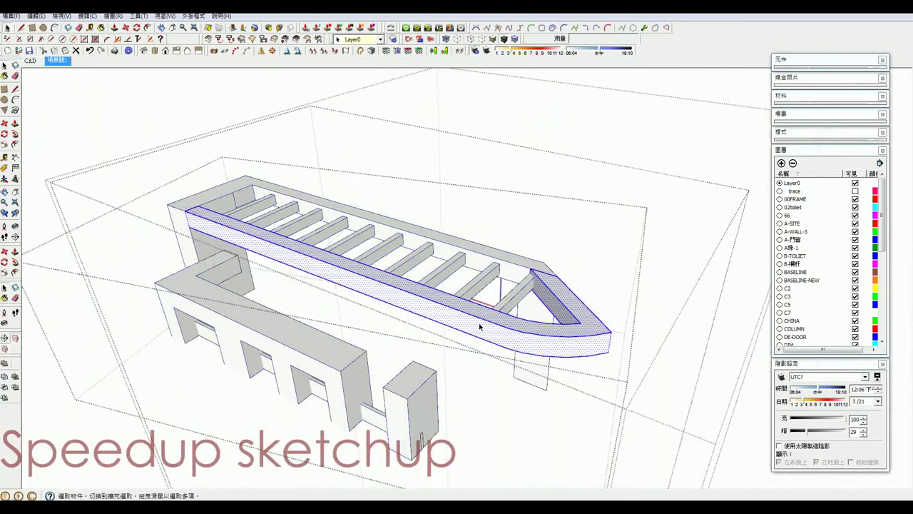
{"action": "key", "text": "Escape"}
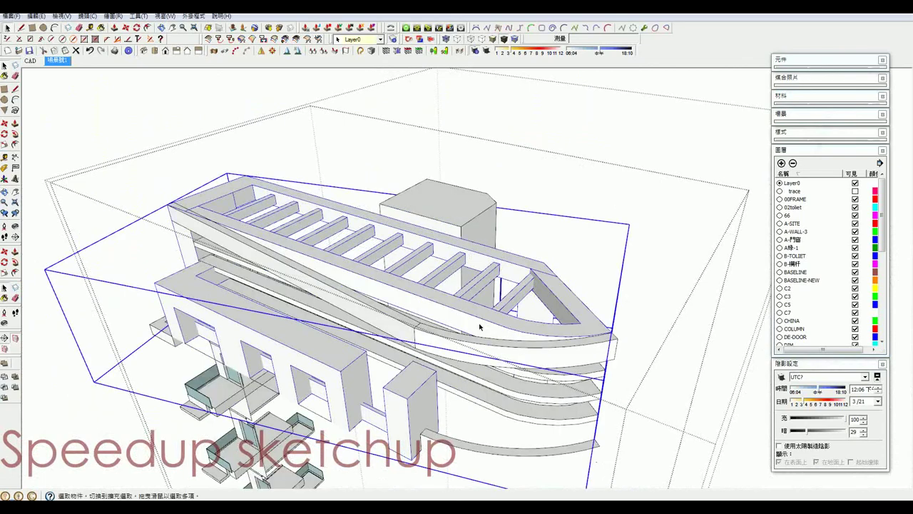
{"action": "double_click", "coordinate": [479, 327]}
{"action": "left_click", "coordinate": [480, 327]}
{"action": "key", "text": "Delete"}
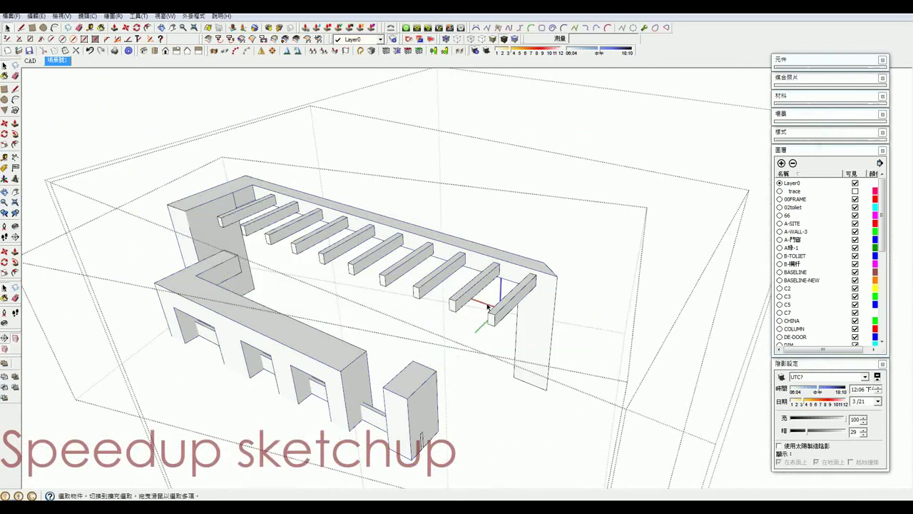
{"action": "key", "text": "Escape"}
Open the beam group and Push/Pull the beam across the rooftop frame.
{"action": "double_click", "coordinate": [498, 312]}
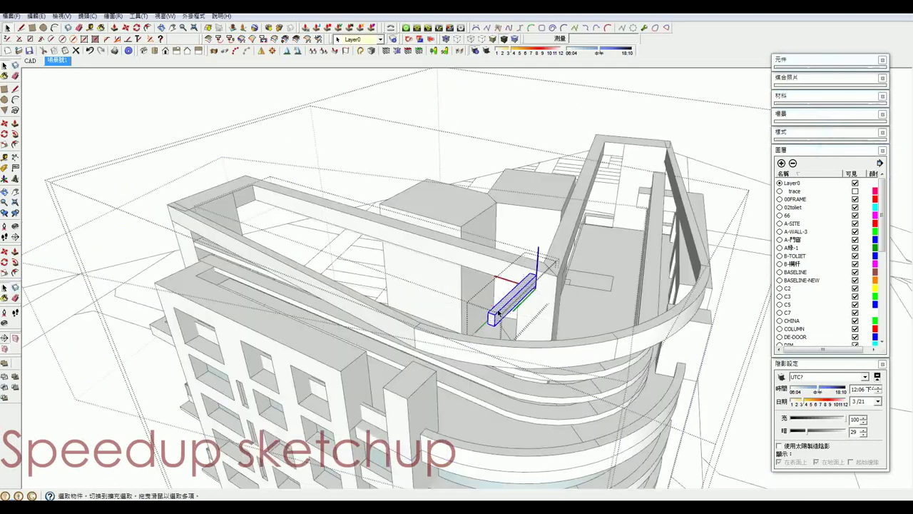
{"action": "key", "text": "p"}
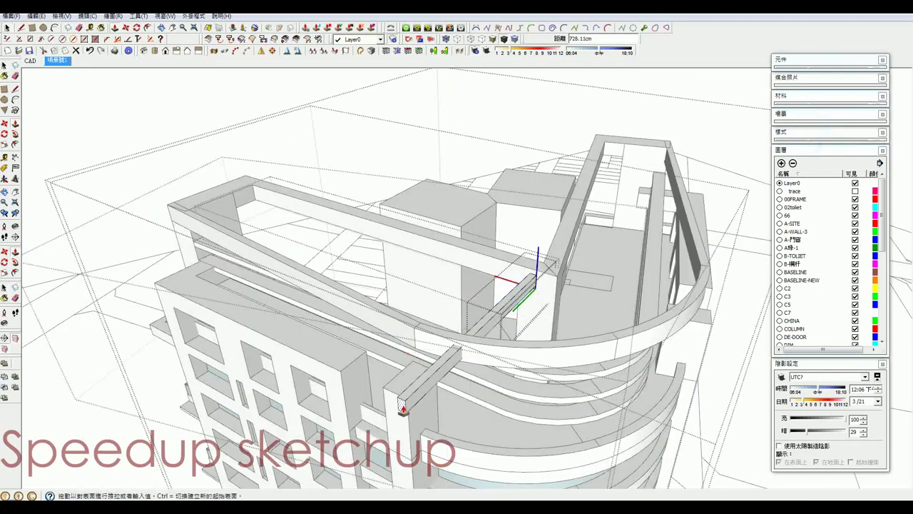
{"action": "left_click", "coordinate": [454, 359]}
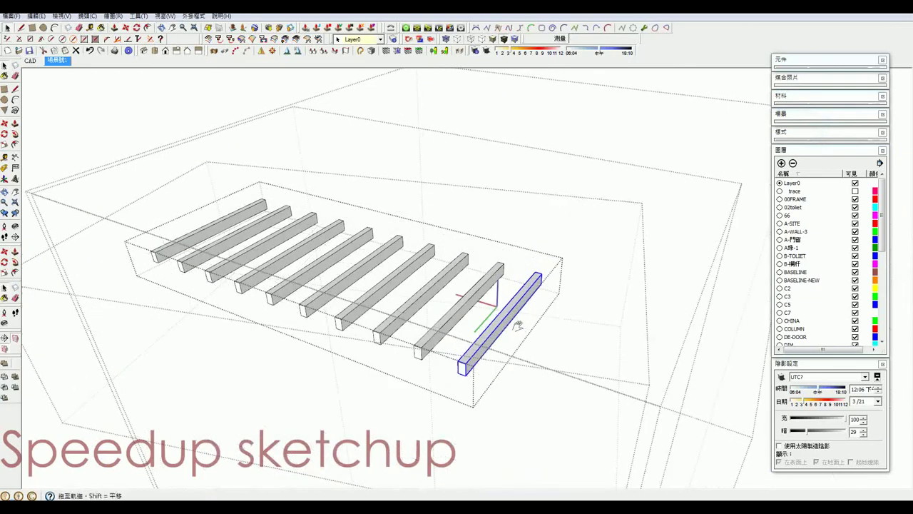
{"action": "mouse_move", "coordinate": [518, 322]}
{"action": "middle_mouse_down", "text": "shift"}
{"action": "mouse_move", "coordinate": [555, 319]}
{"action": "mouse_move", "coordinate": [584, 347]}
{"action": "middle_mouse_up", "text": "shift"}
{"action": "key", "text": "ctrl+a"}
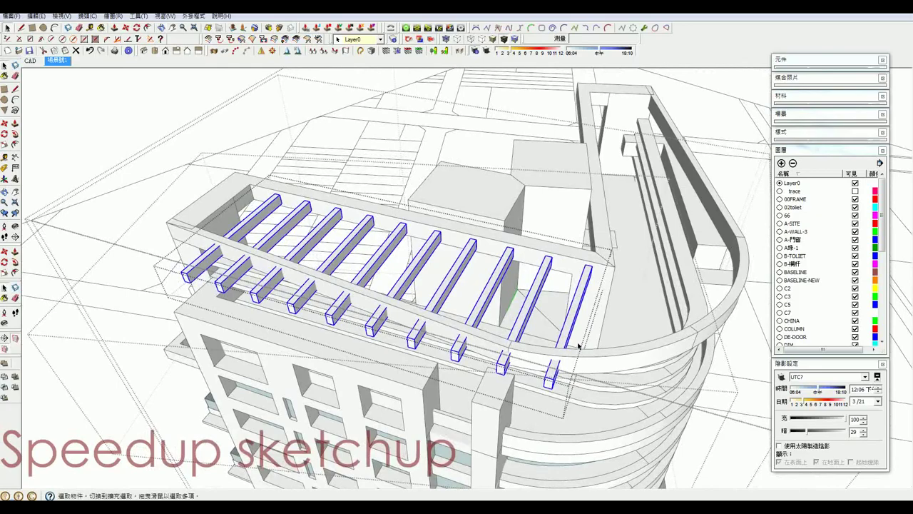
{"action": "mouse_move", "coordinate": [575, 316]}
{"action": "middle_mouse_down"}
{"action": "mouse_move", "coordinate": [621, 332]}
{"action": "mouse_move", "coordinate": [608, 297]}
{"action": "mouse_move", "coordinate": [611, 310]}
{"action": "mouse_move", "coordinate": [655, 326]}
{"action": "middle_mouse_up"}
{"action": "left_click", "coordinate": [654, 326]}
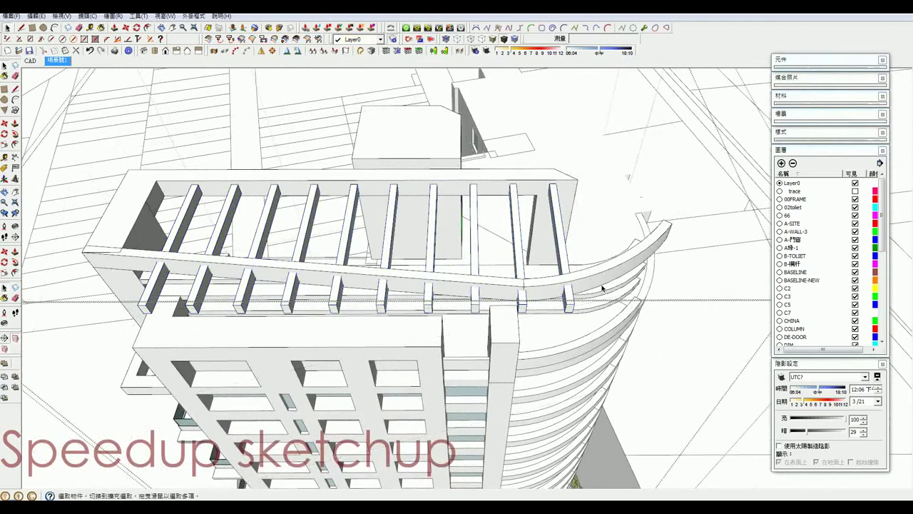
{"action": "key", "text": "ctrl+z"}
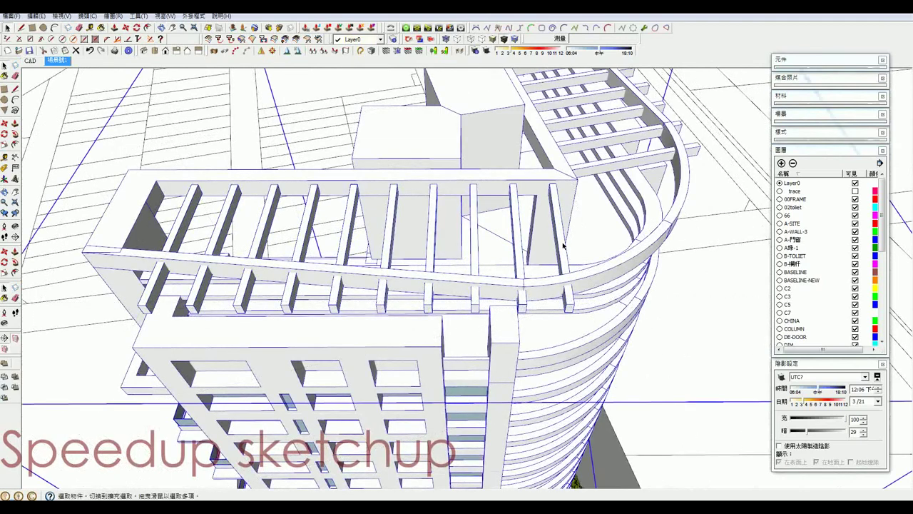
{"action": "double_click", "coordinate": [563, 245]}
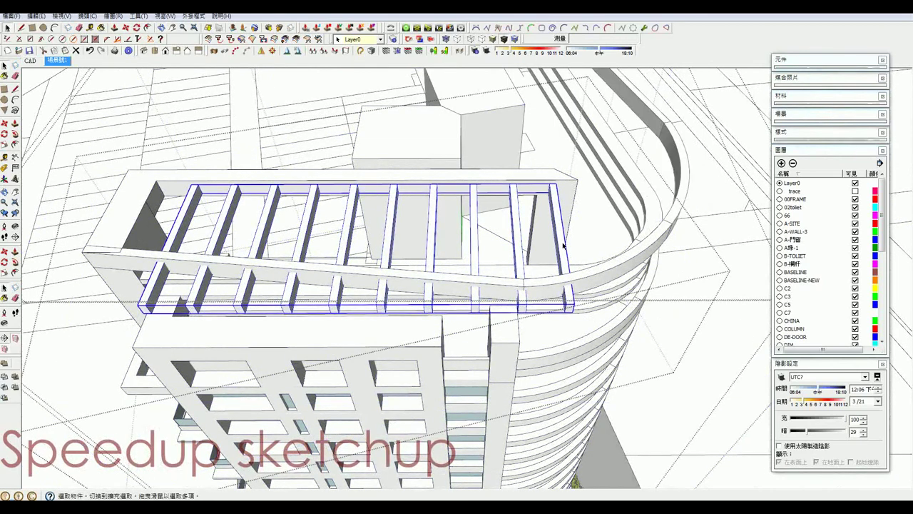
{"action": "key", "text": "Delete"}
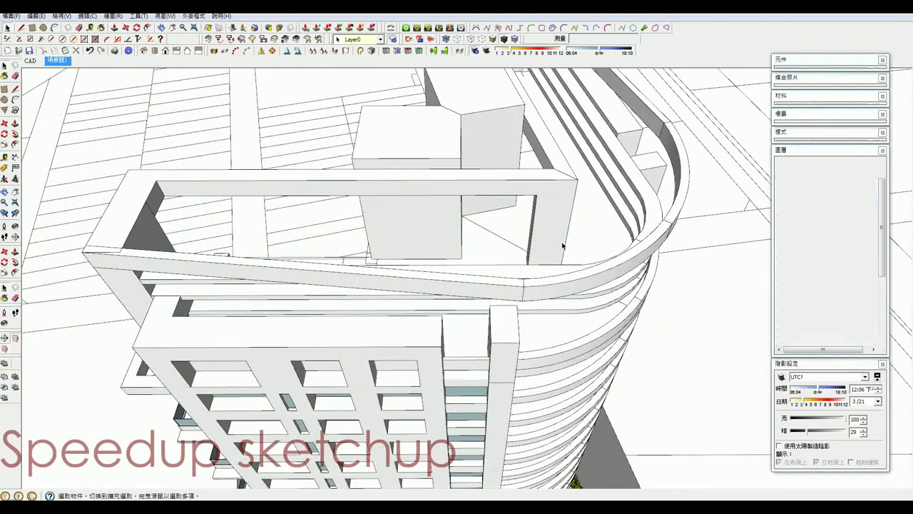
{"action": "key", "text": "ctrl+z"}
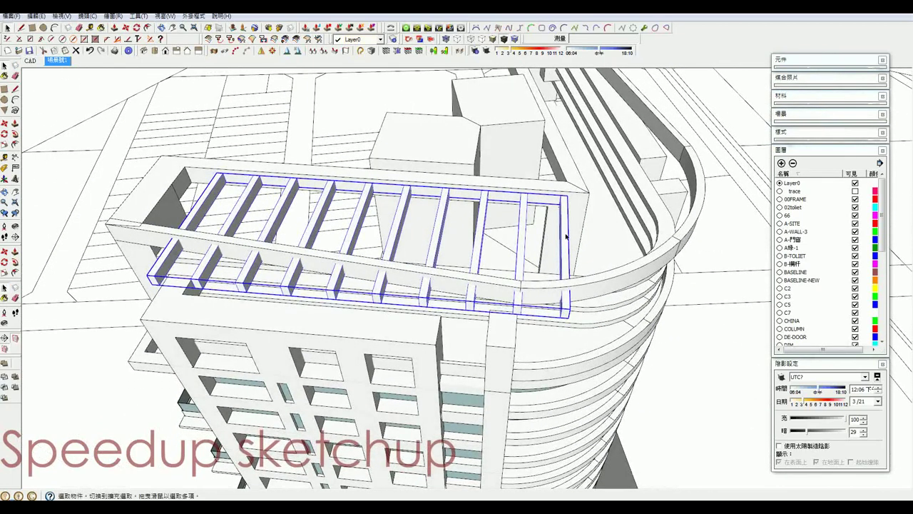
{"action": "double_click", "coordinate": [565, 236]}
{"action": "key", "text": "ctrl+a"}
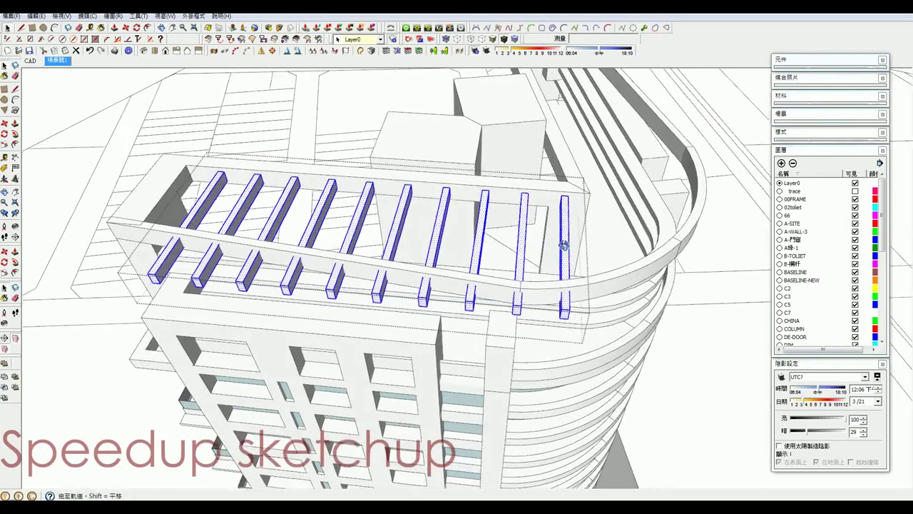
{"action": "middle_click_drag", "start_coordinate": [571, 236], "coordinate": [551, 300]}
{"action": "left_click", "coordinate": [551, 298]}
Try a Solid Subtract with the curved roof railing and dismiss the not-a-solid warning.
{"action": "double_click", "coordinate": [550, 298]}
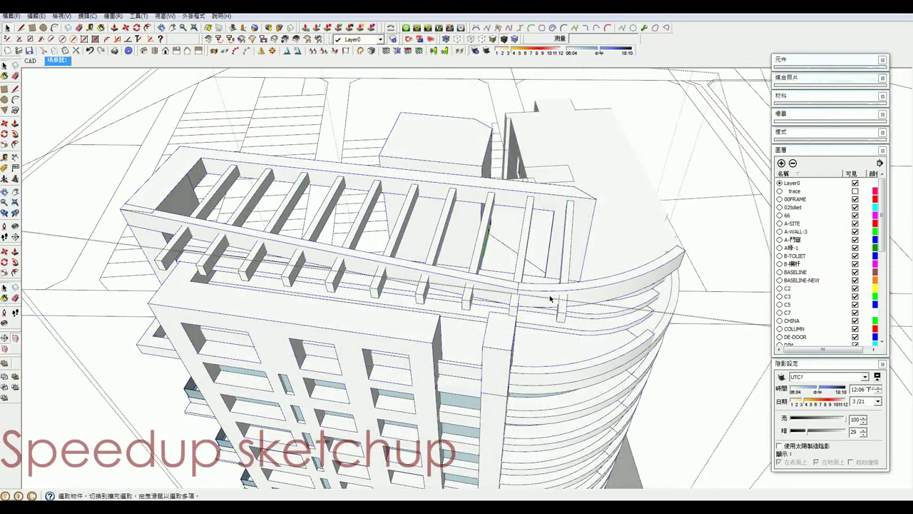
{"action": "left_click", "coordinate": [551, 298]}
{"action": "key", "text": "Escape"}
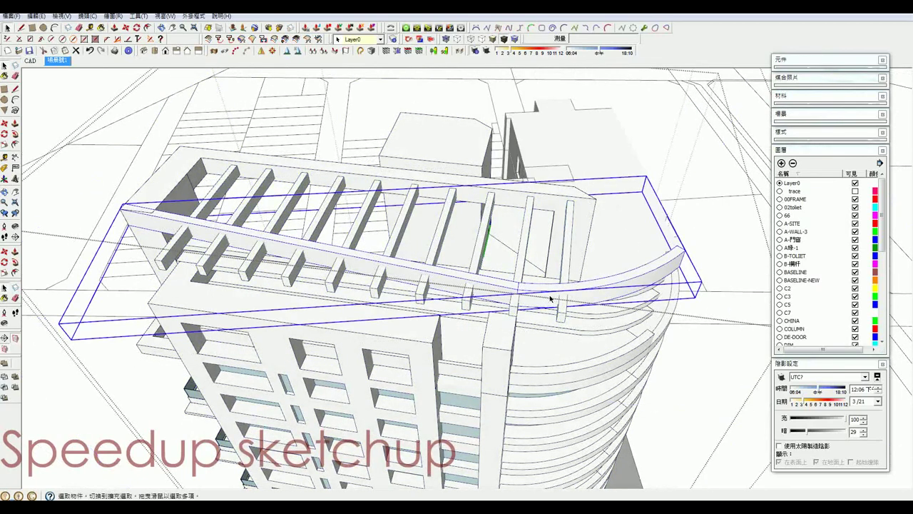
{"action": "key", "text": "Escape"}
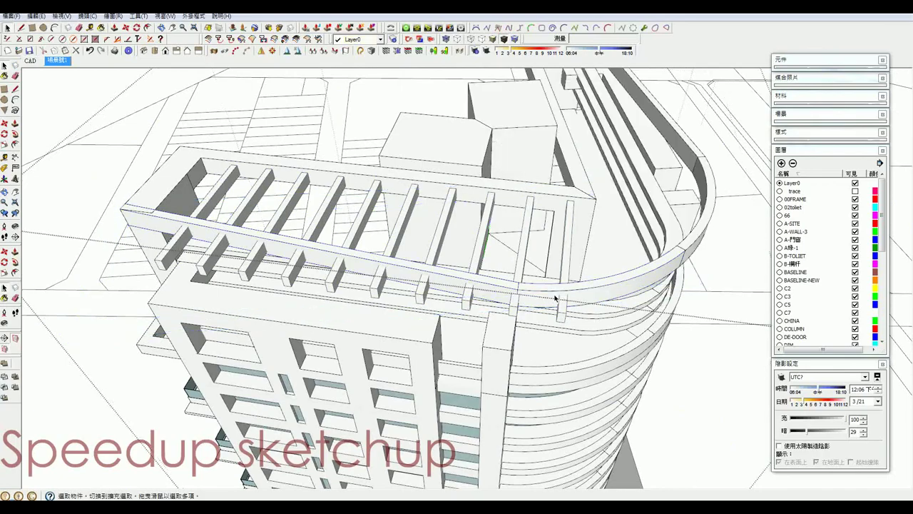
{"action": "left_click", "coordinate": [578, 311]}
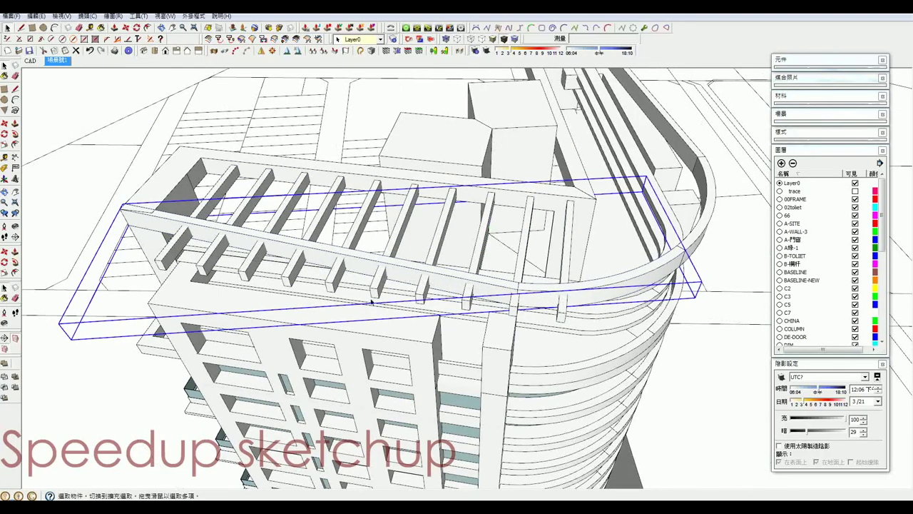
{"action": "mouse_move", "coordinate": [521, 356]}
{"action": "middle_mouse_down"}
{"action": "mouse_move", "coordinate": [465, 343]}
{"action": "mouse_move", "coordinate": [243, 358]}
{"action": "middle_mouse_up"}
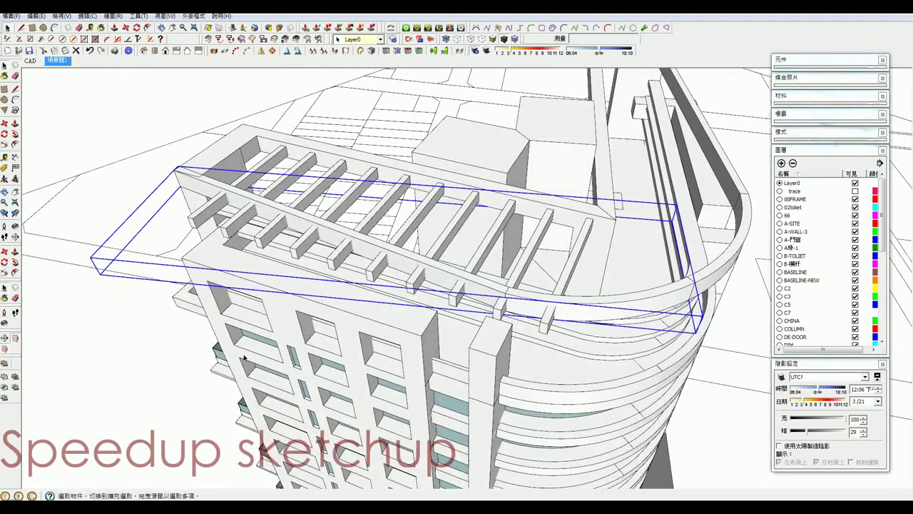
{"action": "left_click", "coordinate": [5, 389]}
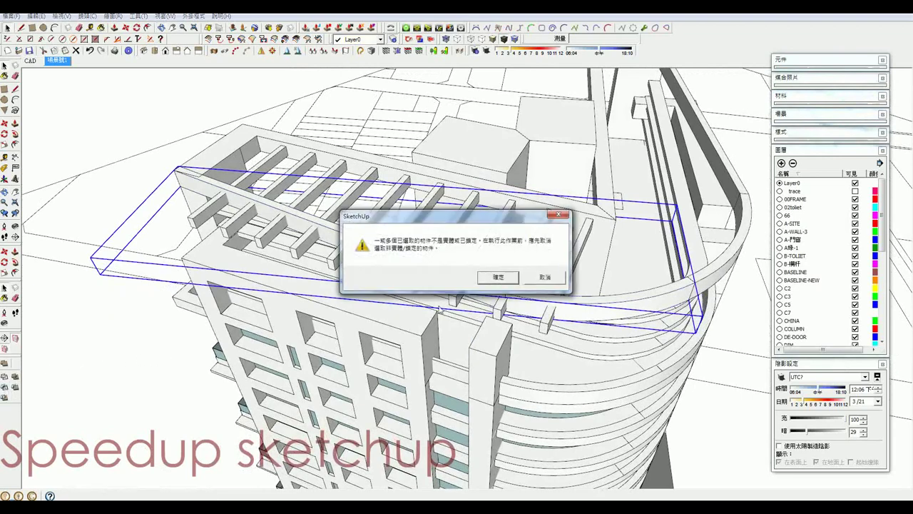
{"action": "left_click", "coordinate": [506, 279]}
{"action": "key", "text": "space"}
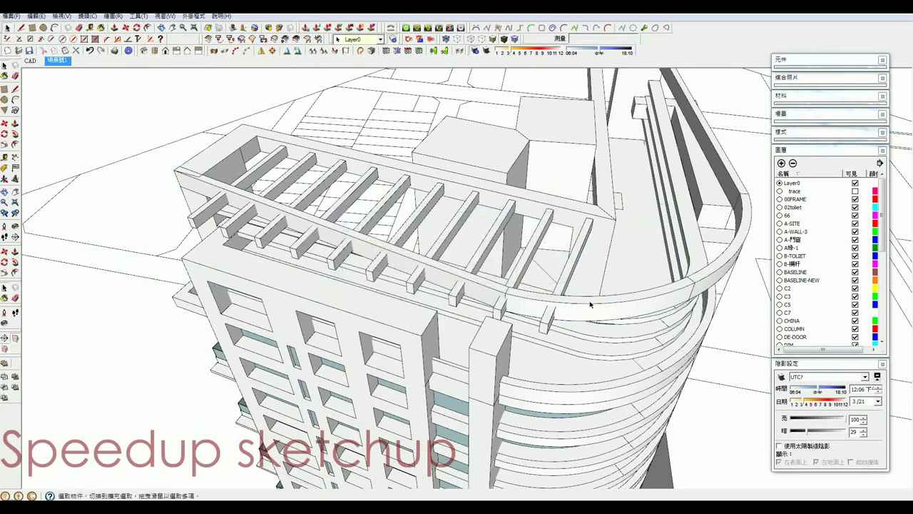
Move the pergola beam group up so it rests on the rooftop frame.
{"action": "left_click", "coordinate": [590, 305]}
{"action": "middle_click_drag", "start_coordinate": [590, 305], "coordinate": [579, 289]}
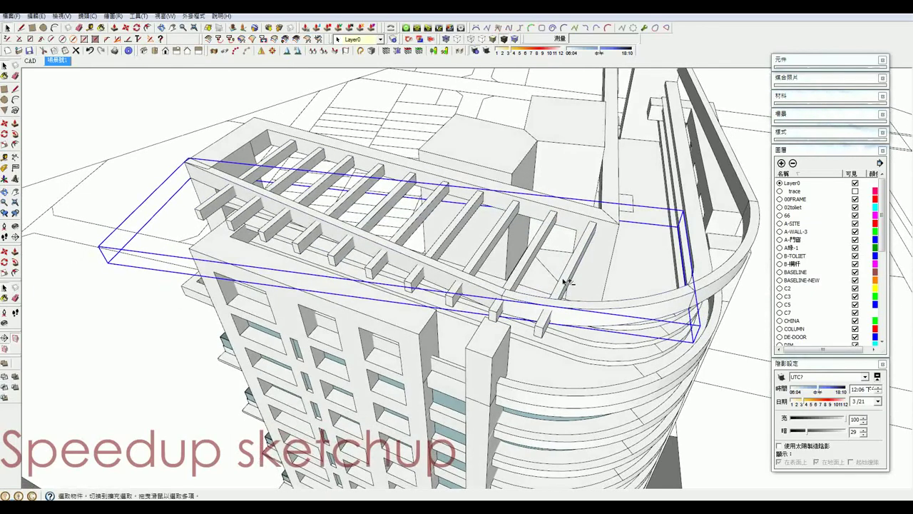
{"action": "key", "text": "m"}
{"action": "left_click", "coordinate": [578, 289]}
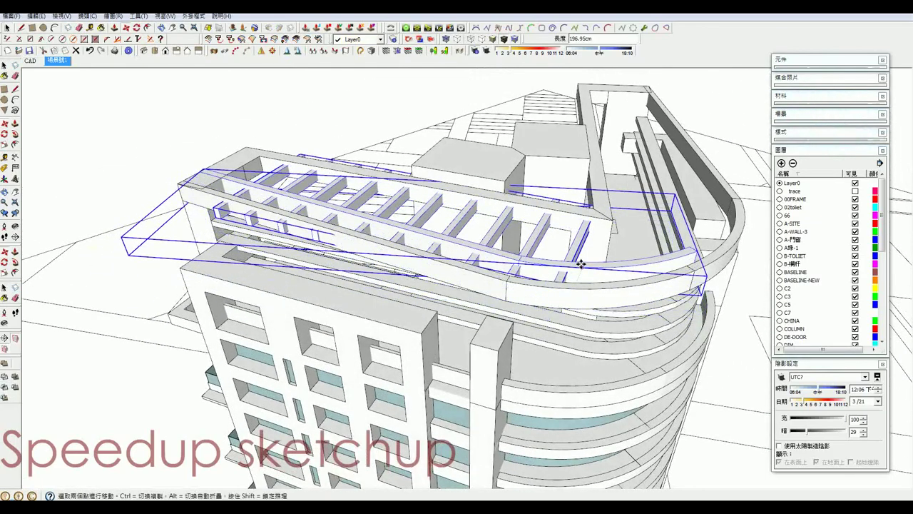
{"action": "middle_click_drag", "start_coordinate": [576, 259], "coordinate": [597, 122]}
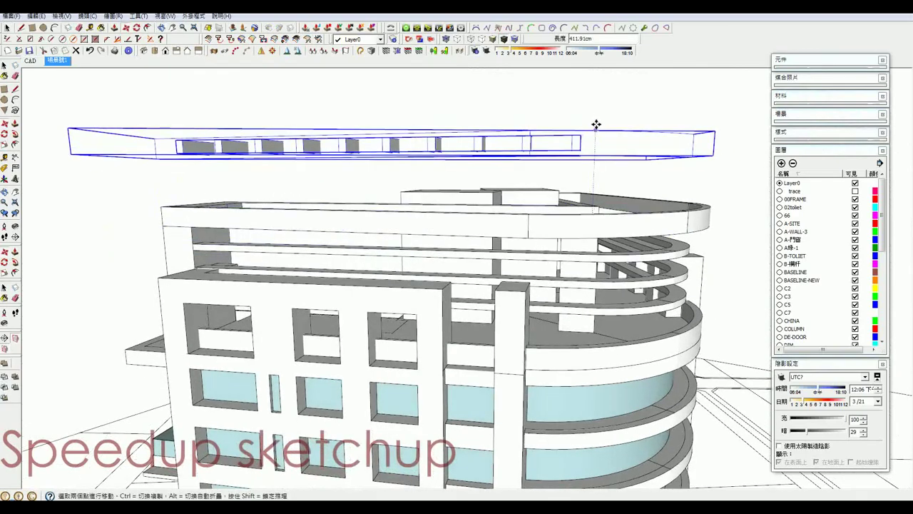
{"action": "left_click", "coordinate": [597, 122]}
{"action": "mouse_move", "coordinate": [550, 136]}
{"action": "middle_mouse_down"}
{"action": "mouse_move", "coordinate": [481, 304]}
{"action": "mouse_move", "coordinate": [473, 274]}
{"action": "middle_mouse_up"}
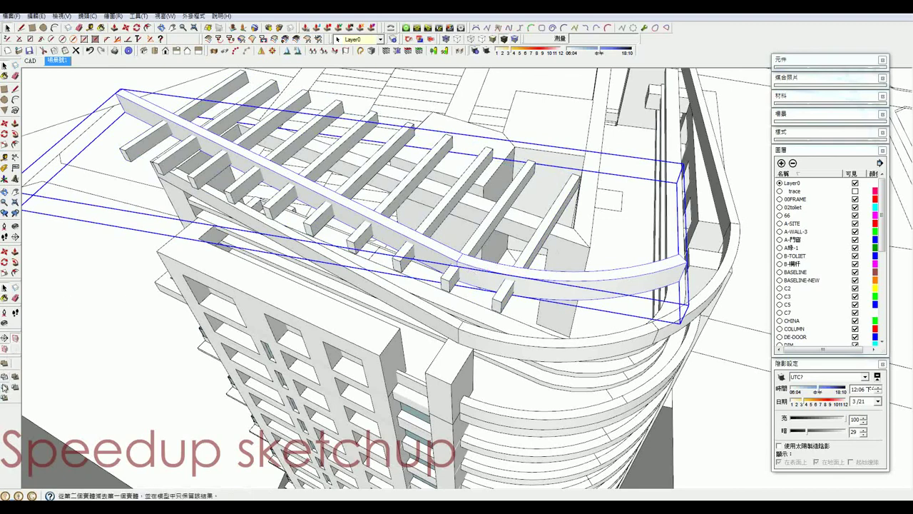
After the failed solid subtraction, run Solid Inspector on the curved roof rail group.
{"action": "left_click", "coordinate": [5, 386]}
{"action": "left_click", "coordinate": [497, 277]}
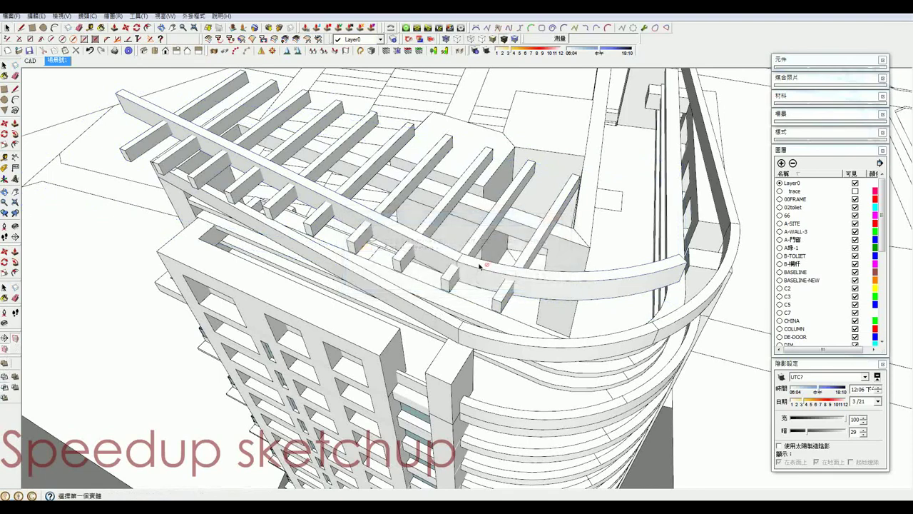
{"action": "left_click", "coordinate": [157, 20]}
{"action": "mouse_move", "coordinate": [138, 16]}
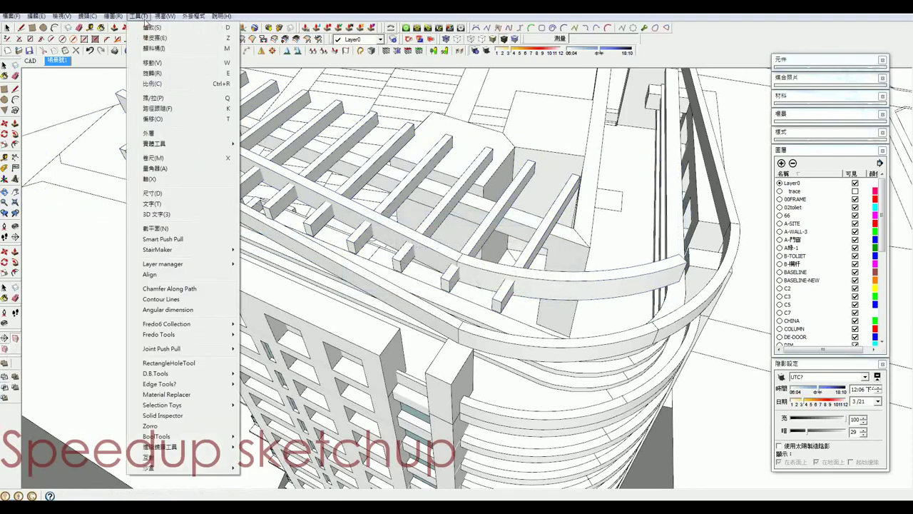
{"action": "left_click", "coordinate": [183, 416]}
{"action": "middle_click_drag", "start_coordinate": [471, 347], "coordinate": [492, 206]}
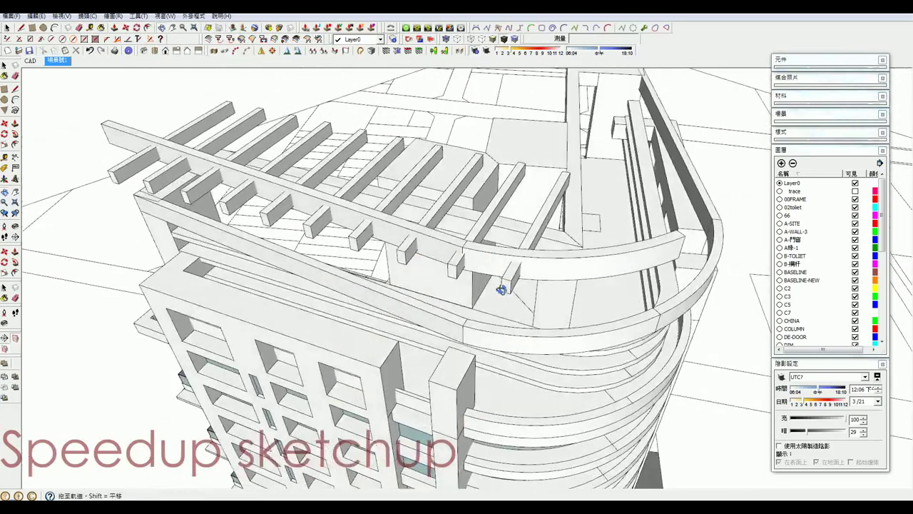
{"action": "left_click", "coordinate": [492, 207]}
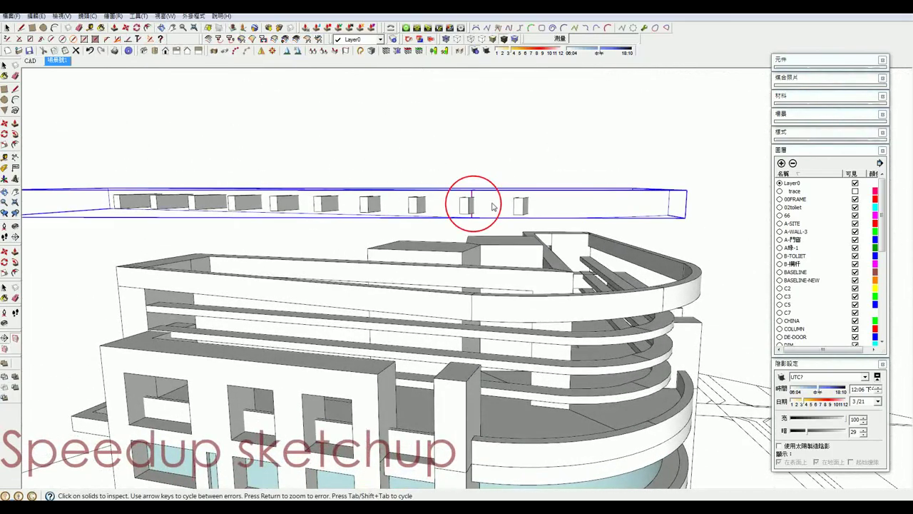
{"action": "scroll", "coordinate": [492, 235], "scroll_direction": "up", "scroll_amount": 3}
{"action": "scroll", "coordinate": [491, 227], "scroll_direction": "up", "scroll_amount": 3}
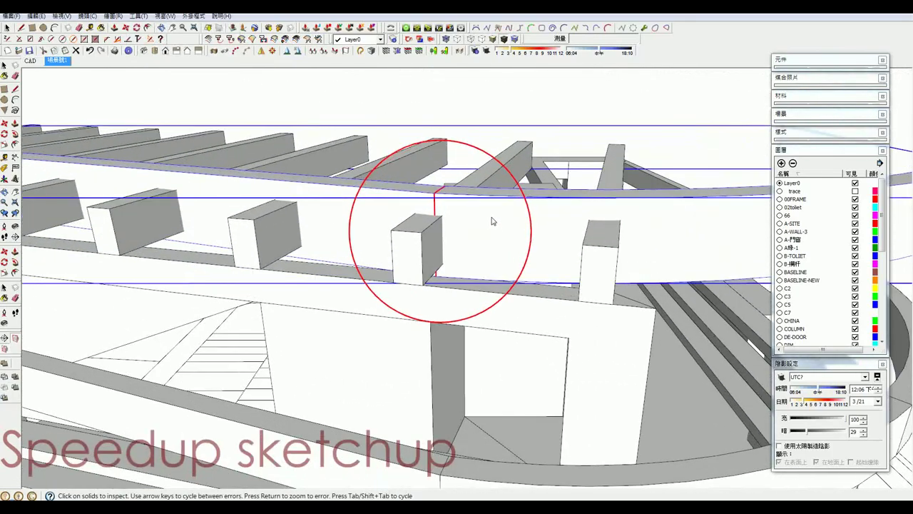
Push/Pull the faulty face where the rail's straight and curved parts join.
{"action": "key", "text": "p"}
{"action": "scroll", "coordinate": [521, 243], "scroll_direction": "up", "scroll_amount": 5}
{"action": "middle_click_drag", "start_coordinate": [540, 271], "coordinate": [703, 332]}
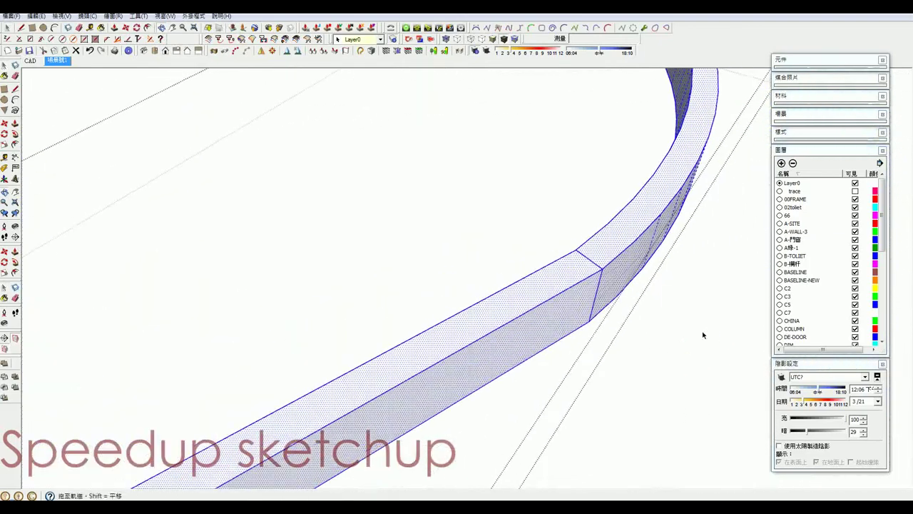
{"action": "left_click", "coordinate": [569, 284]}
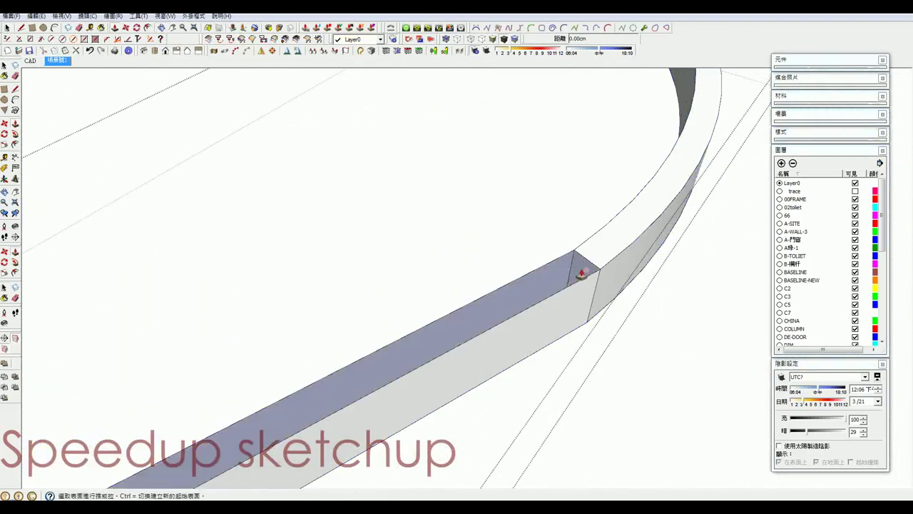
{"action": "mouse_move", "coordinate": [582, 274]}
{"action": "middle_mouse_down"}
{"action": "mouse_move", "coordinate": [492, 274]}
{"action": "mouse_move", "coordinate": [508, 299]}
{"action": "middle_mouse_up"}
{"action": "scroll", "coordinate": [492, 273], "scroll_direction": "down", "scroll_amount": 5}
Trim the pergola beam group against the long curved rail with a Solid Tools operation.
{"action": "key", "text": "space"}
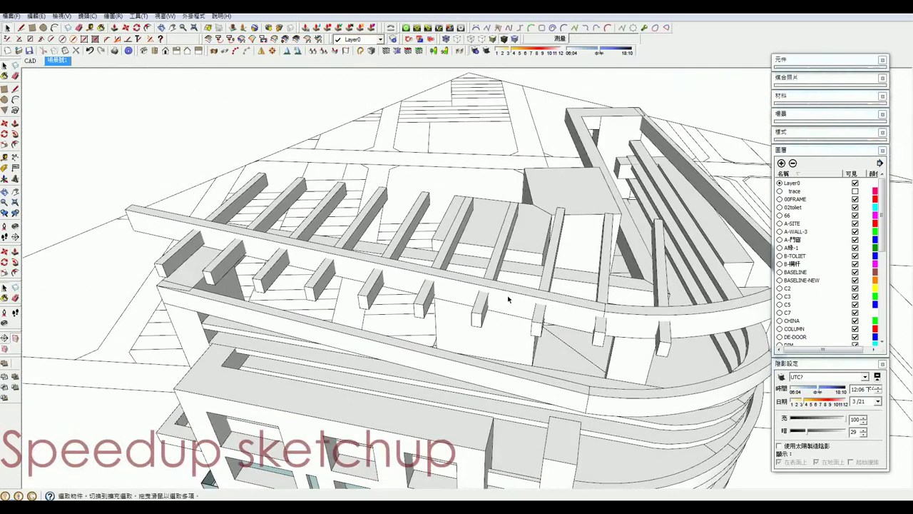
{"action": "left_click", "coordinate": [514, 298]}
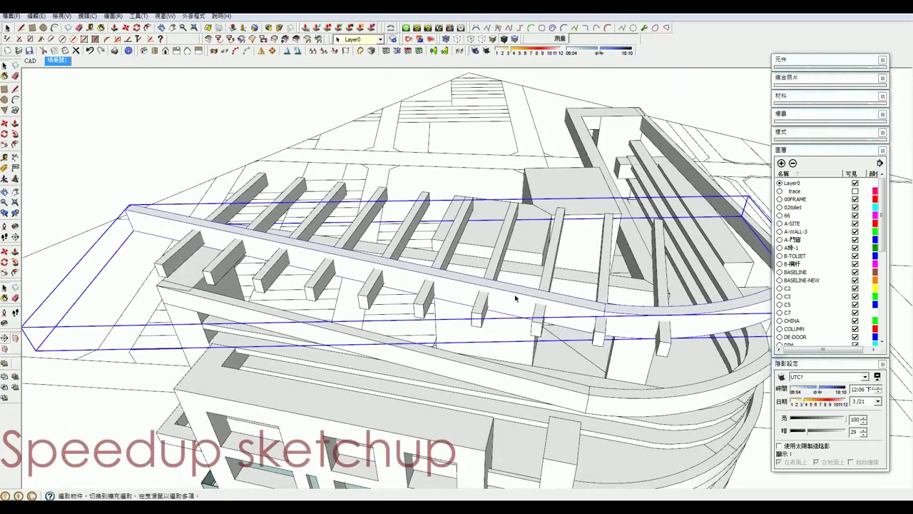
{"action": "left_click", "coordinate": [15, 386]}
{"action": "left_click", "coordinate": [266, 279]}
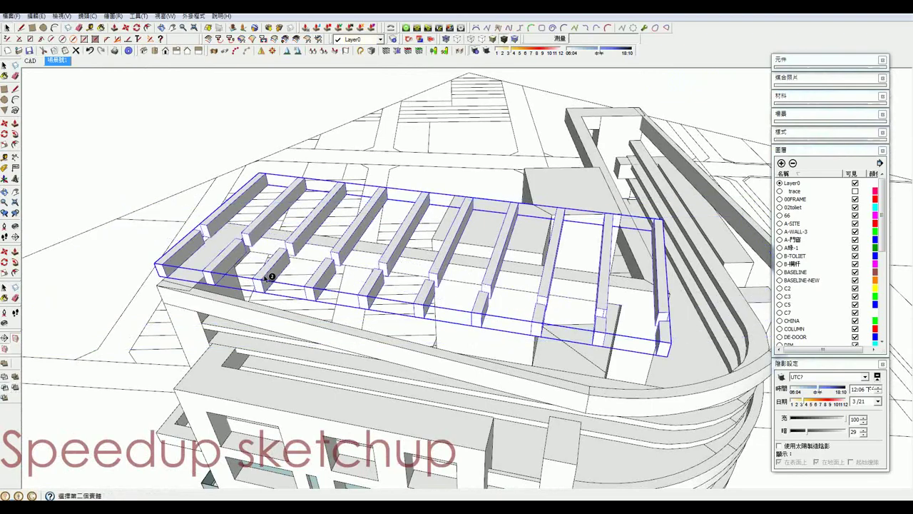
{"action": "middle_click_drag", "start_coordinate": [266, 278], "coordinate": [524, 286]}
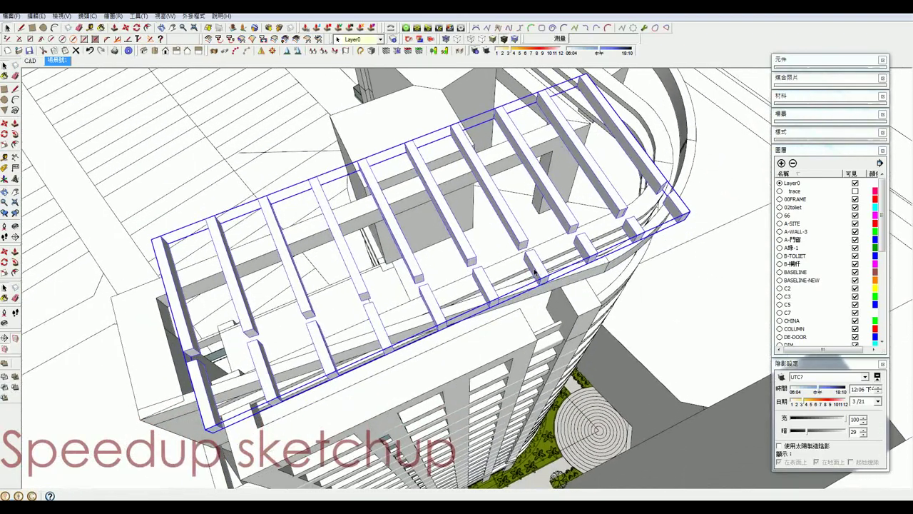
Inside the pergola group, delete the row of leftover small boxes and exit.
{"action": "double_click", "coordinate": [535, 273]}
{"action": "left_click", "coordinate": [535, 272]}
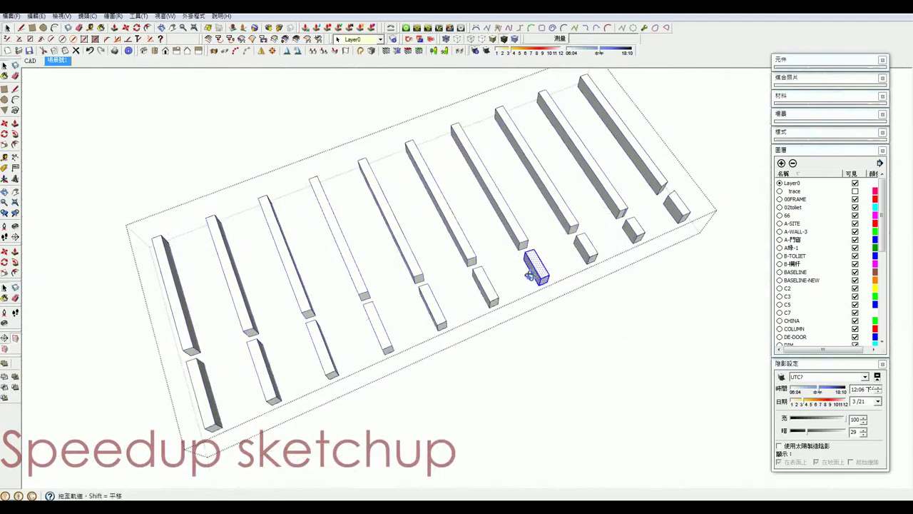
{"action": "left_click", "coordinate": [692, 219]}
{"action": "left_click", "coordinate": [213, 413]}
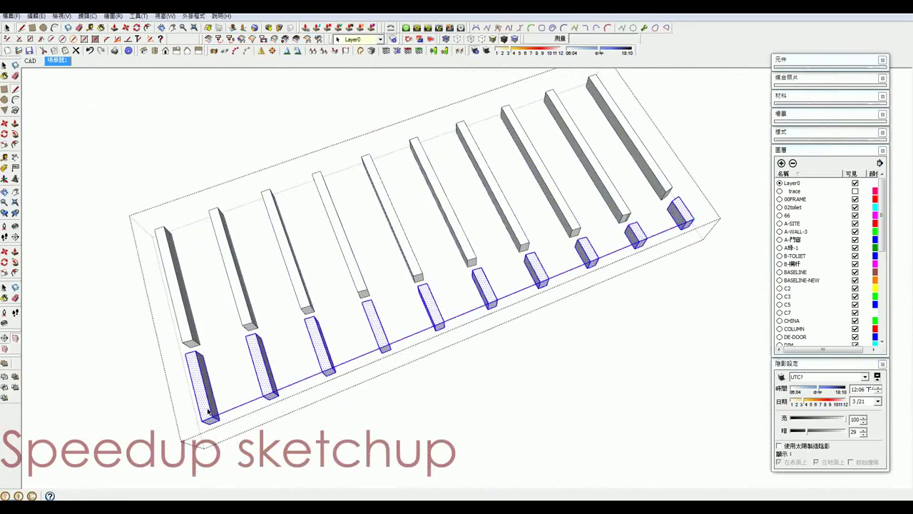
{"action": "key", "text": "Delete"}
{"action": "key", "text": "Escape"}
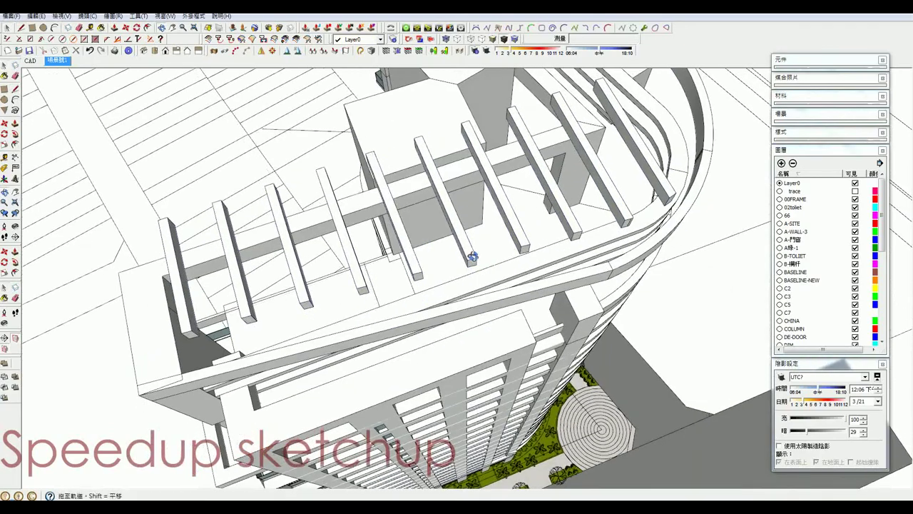
Move the whole pergola group down into the rooftop frame.
{"action": "middle_click_drag", "start_coordinate": [469, 255], "coordinate": [323, 187]}
{"action": "left_click", "coordinate": [408, 204]}
{"action": "key", "text": "m"}
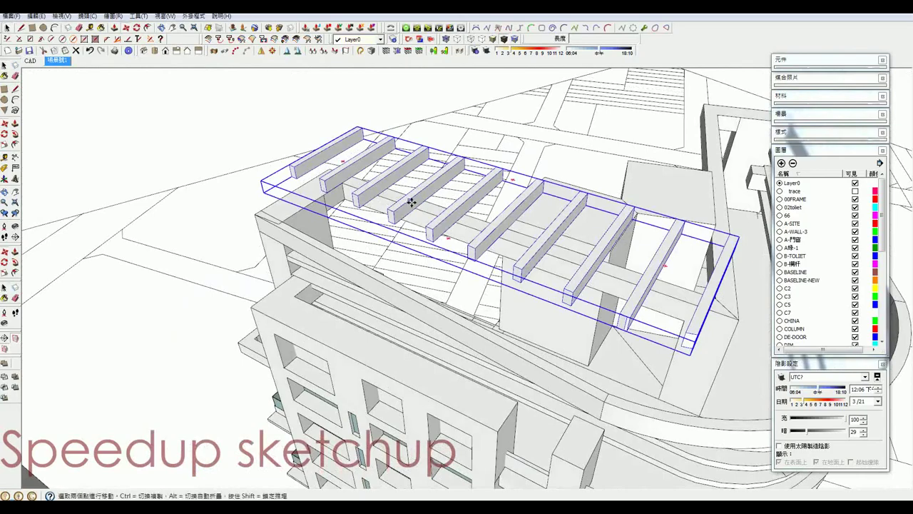
{"action": "left_click", "coordinate": [412, 202]}
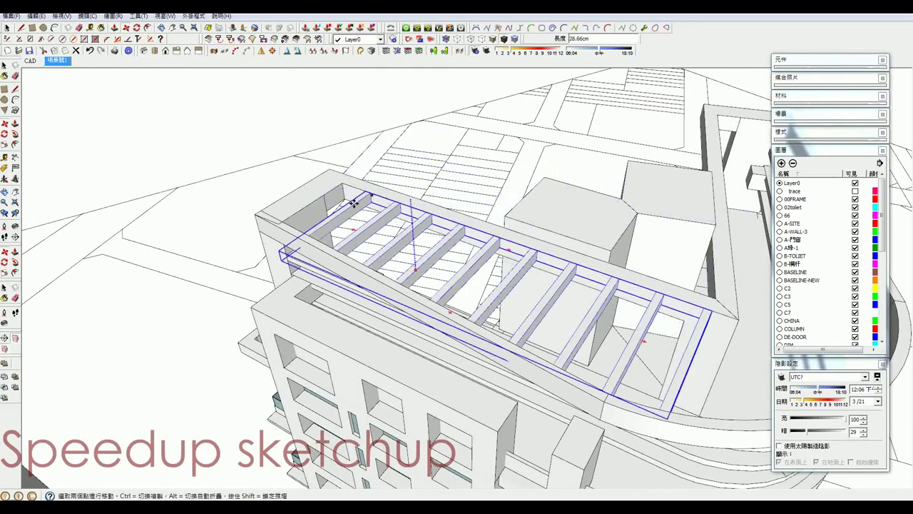
{"action": "left_click", "coordinate": [308, 232]}
{"action": "scroll", "coordinate": [478, 247], "scroll_direction": "up", "scroll_amount": 3}
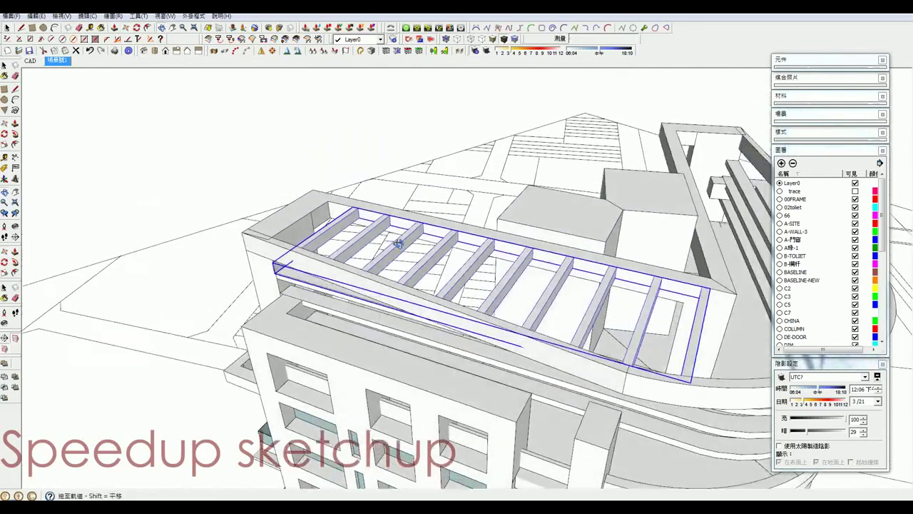
{"action": "scroll", "coordinate": [485, 248], "scroll_direction": "up", "scroll_amount": 3}
{"action": "left_click", "coordinate": [478, 244]}
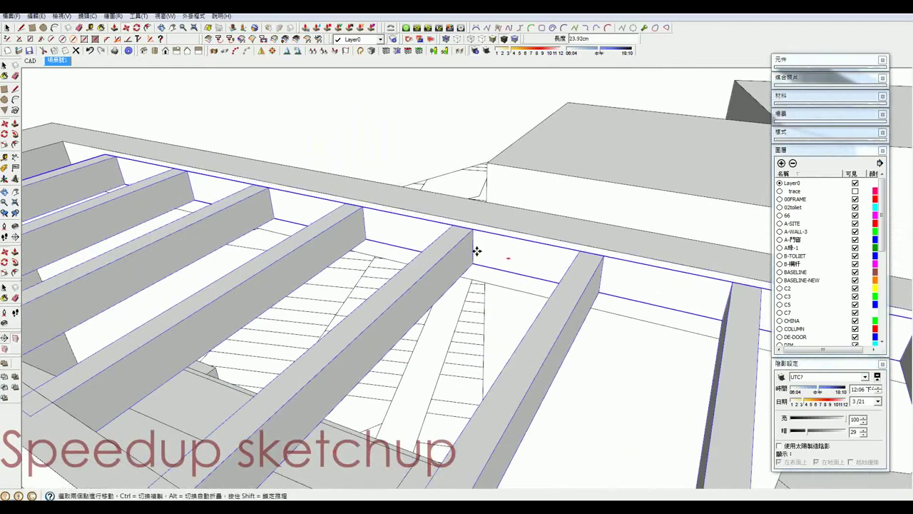
Orbit around the beams to check how the pergola sits in the frame.
{"action": "mouse_move", "coordinate": [414, 300]}
{"action": "middle_mouse_down"}
{"action": "mouse_move", "coordinate": [86, 208]}
{"action": "mouse_move", "coordinate": [516, 367]}
{"action": "mouse_move", "coordinate": [612, 391]}
{"action": "middle_mouse_up"}
{"action": "middle_click_drag", "start_coordinate": [396, 328], "coordinate": [653, 435]}
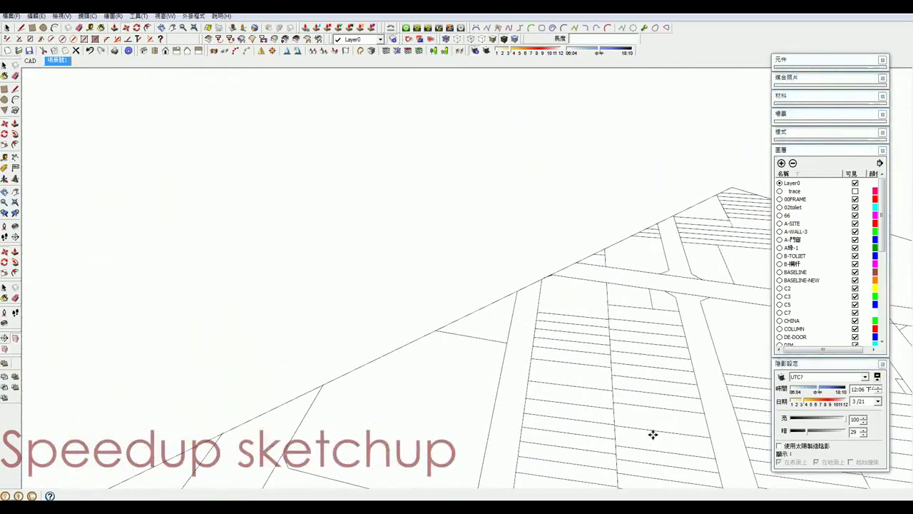
{"action": "mouse_move", "coordinate": [554, 376]}
{"action": "middle_mouse_down"}
{"action": "mouse_move", "coordinate": [408, 306]}
{"action": "mouse_move", "coordinate": [424, 322]}
{"action": "mouse_move", "coordinate": [460, 306]}
{"action": "middle_mouse_up"}
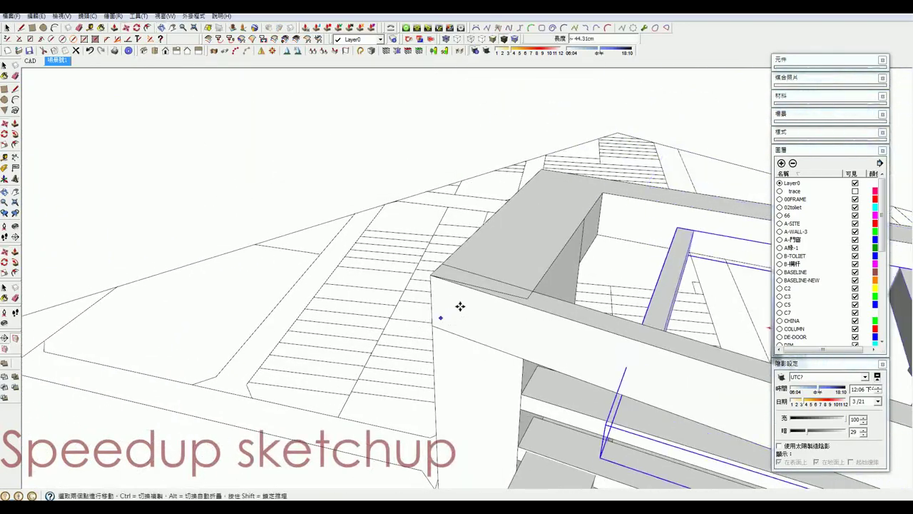
{"action": "scroll", "coordinate": [599, 218], "scroll_direction": "down", "scroll_amount": 5}
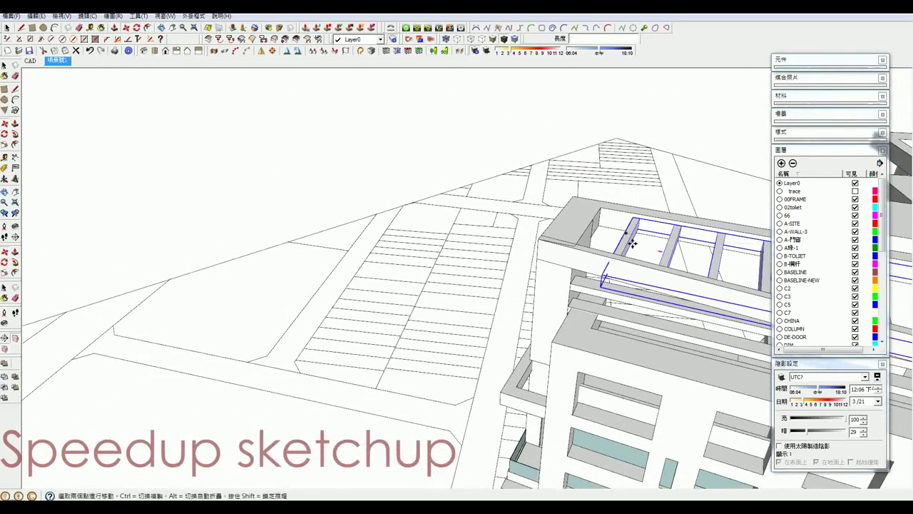
{"action": "middle_click_drag", "start_coordinate": [632, 240], "coordinate": [494, 266]}
{"action": "middle_click_drag", "start_coordinate": [615, 327], "coordinate": [456, 245]}
Open the rooftop beam frame and orbit to show the tower's curved glass facade.
{"action": "double_click", "coordinate": [456, 245]}
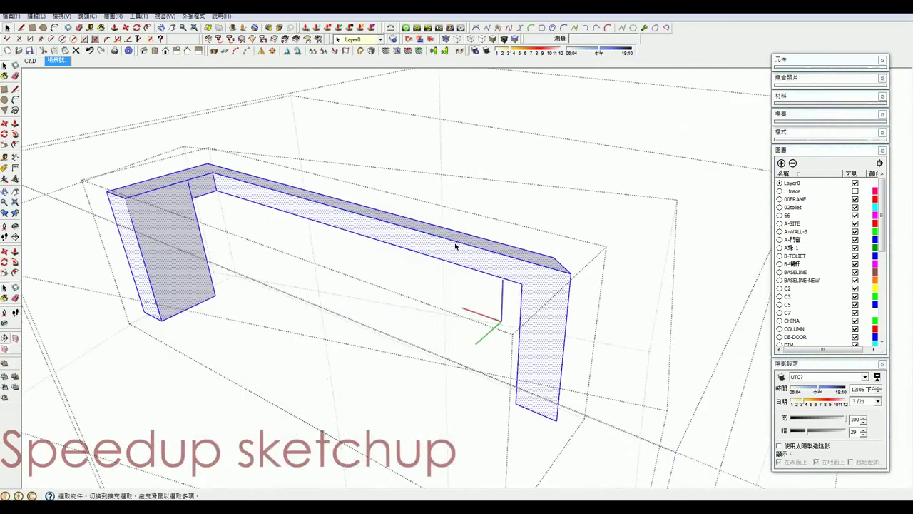
{"action": "scroll", "coordinate": [455, 246], "scroll_direction": "down", "scroll_amount": 5}
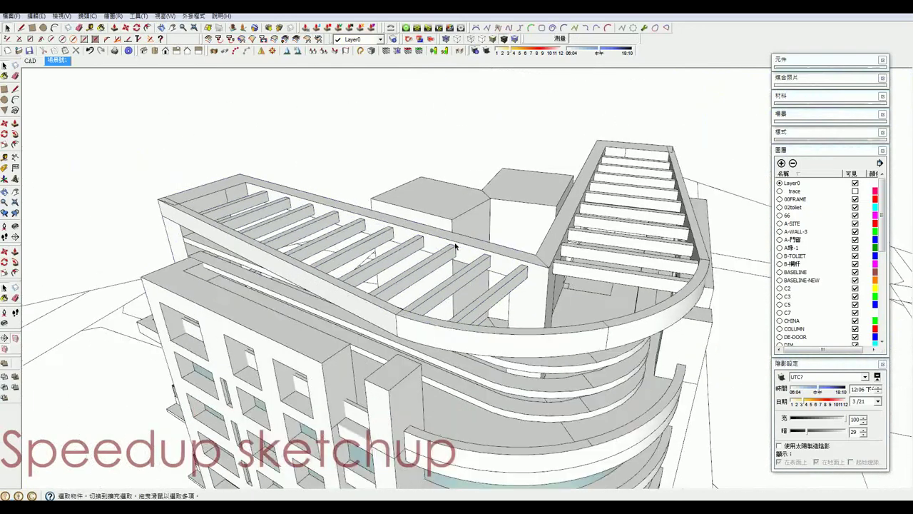
{"action": "mouse_move", "coordinate": [455, 246]}
{"action": "middle_mouse_down"}
{"action": "mouse_move", "coordinate": [447, 396]}
{"action": "mouse_move", "coordinate": [463, 211]}
{"action": "middle_mouse_up"}
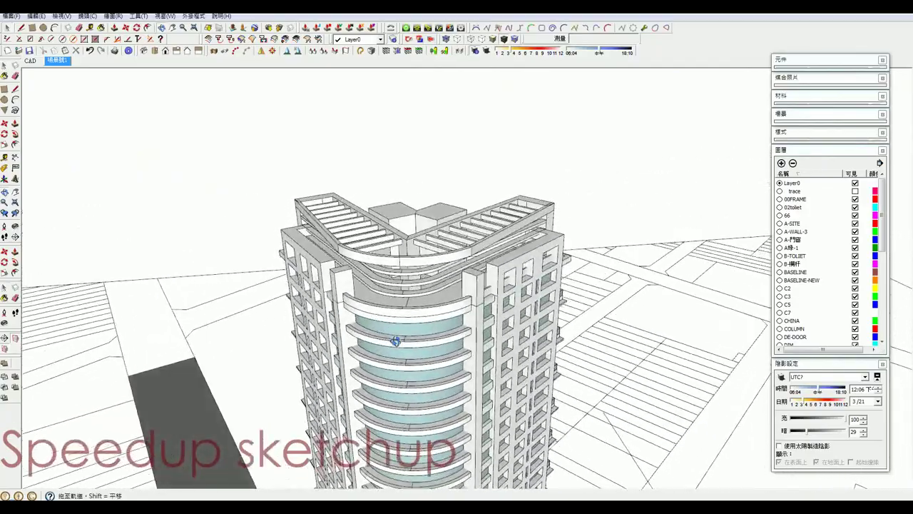
{"action": "middle_click_drag", "start_coordinate": [469, 169], "coordinate": [627, 176]}
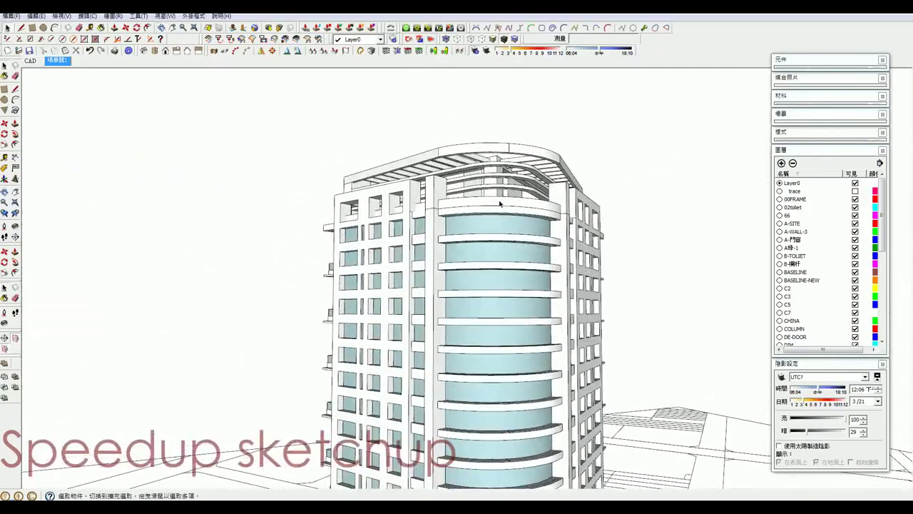
{"action": "scroll", "coordinate": [555, 149], "scroll_direction": "up", "scroll_amount": 3}
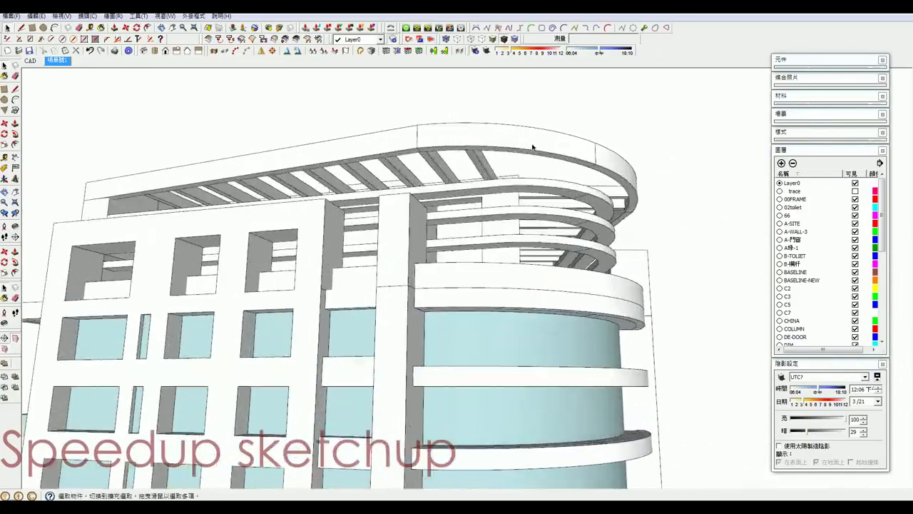
{"action": "scroll", "coordinate": [542, 147], "scroll_direction": "up", "scroll_amount": 2}
Inspect the curved roof rail, exit its editing, and zoom out to the full tower.
{"action": "double_click", "coordinate": [571, 147]}
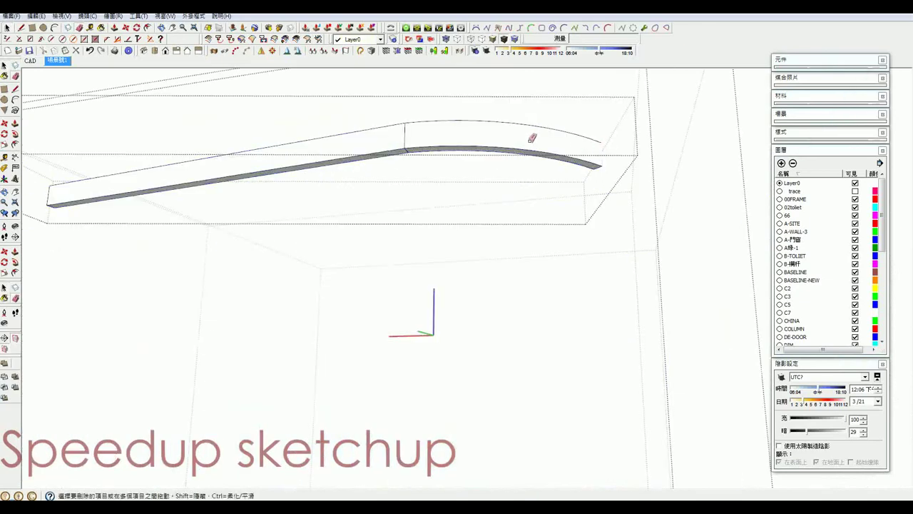
{"action": "key", "text": "space"}
{"action": "key", "text": "Escape"}
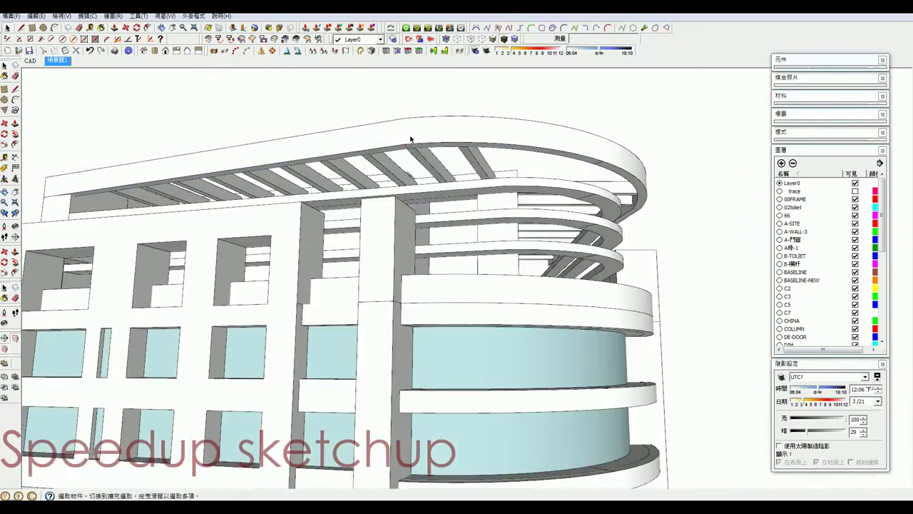
{"action": "scroll", "coordinate": [401, 184], "scroll_direction": "down", "scroll_amount": 5}
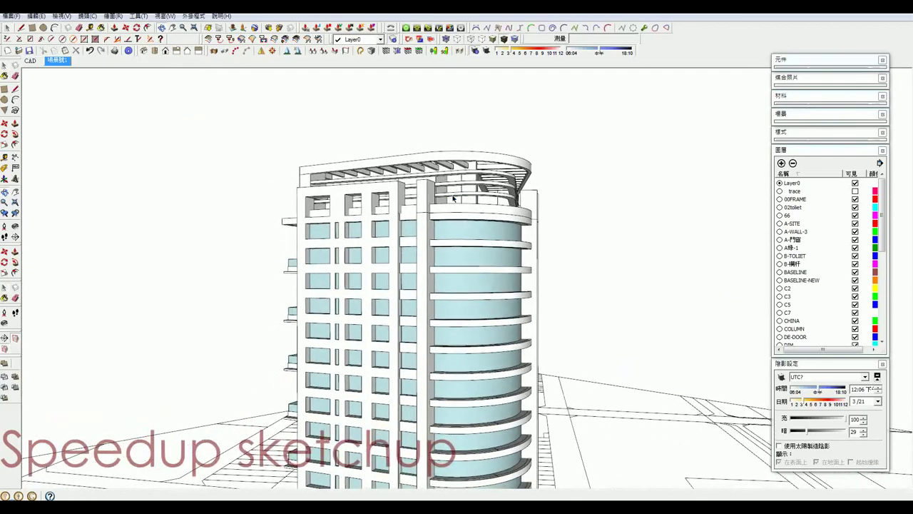
{"action": "scroll", "coordinate": [327, 186], "scroll_direction": "up", "scroll_amount": 3}
{"action": "scroll", "coordinate": [356, 214], "scroll_direction": "down", "scroll_amount": 4}
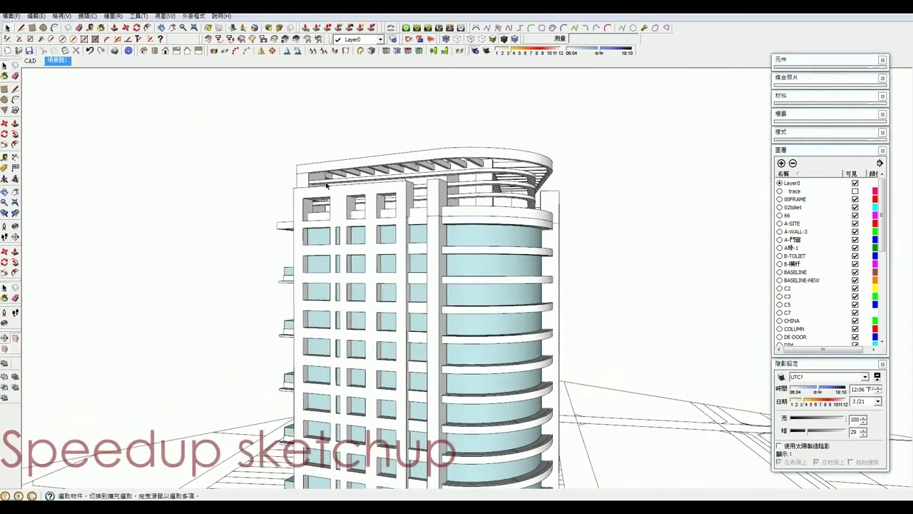
{"action": "scroll", "coordinate": [385, 247], "scroll_direction": "down", "scroll_amount": 3}
{"action": "scroll", "coordinate": [385, 246], "scroll_direction": "up", "scroll_amount": 2}
{"action": "mouse_move", "coordinate": [385, 246]}
{"action": "middle_mouse_down"}
{"action": "mouse_move", "coordinate": [430, 231]}
{"action": "mouse_move", "coordinate": [418, 204]}
{"action": "mouse_move", "coordinate": [455, 219]}
{"action": "middle_mouse_up"}
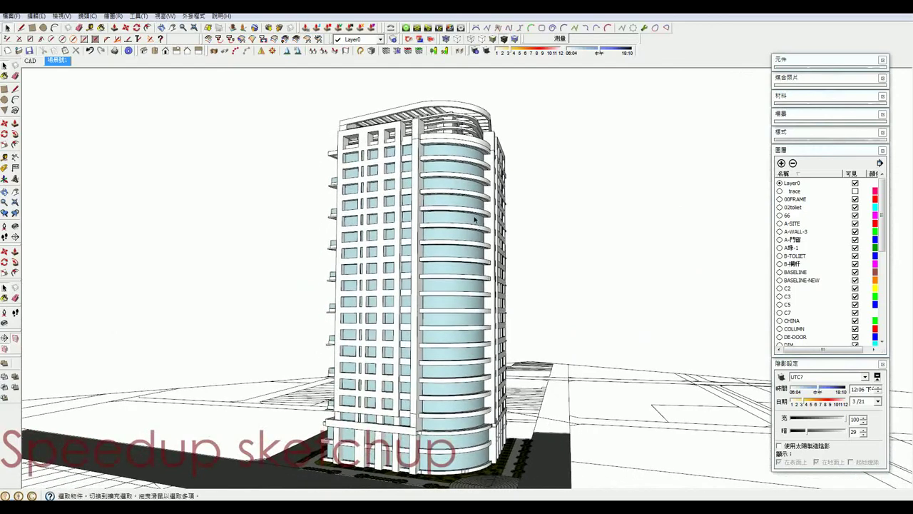